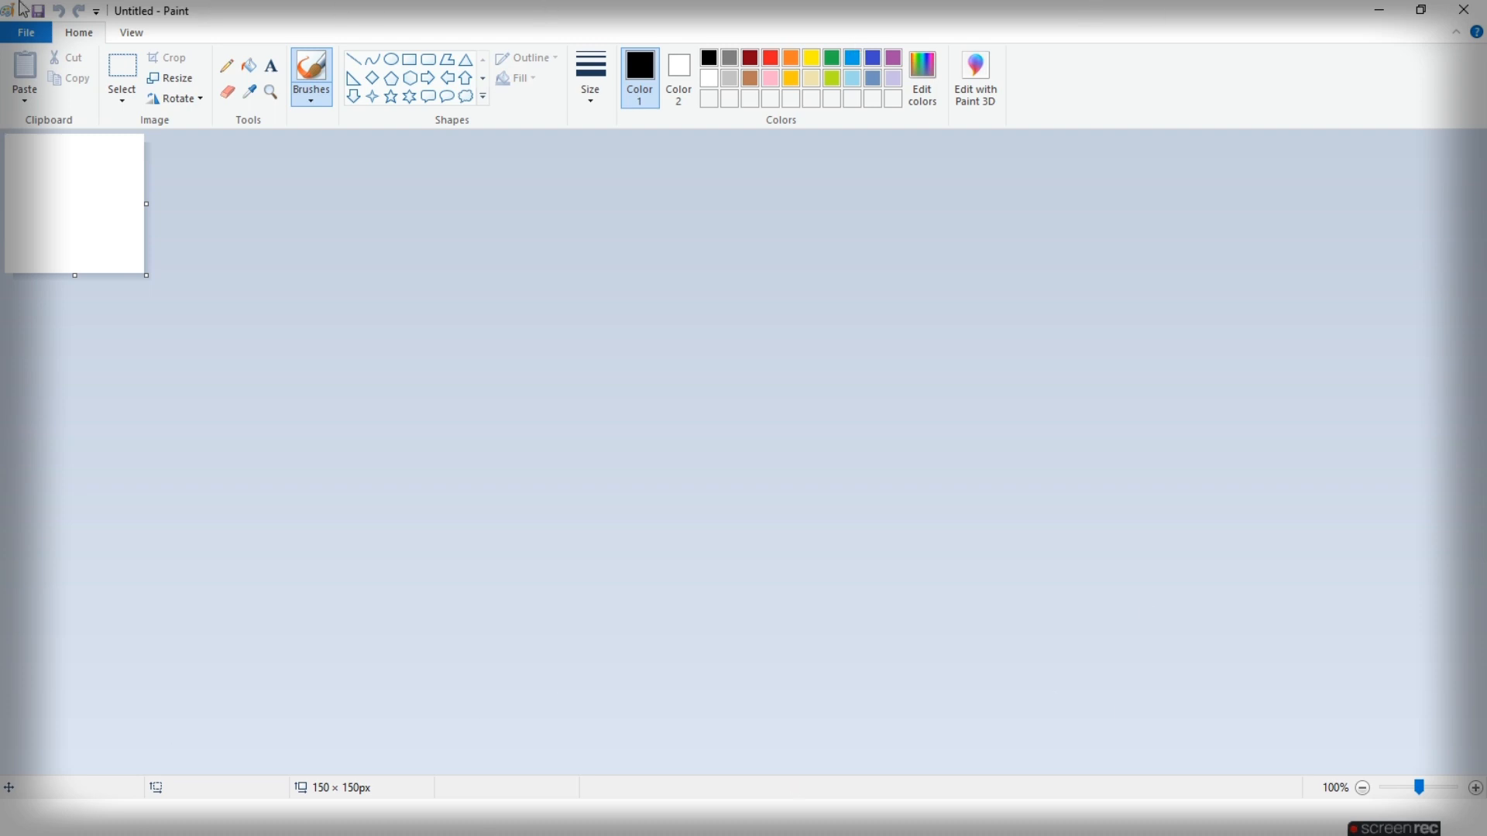
- Minimize the Paint window to the desktop and bring it back up
left_click(78, 142)
left_click(1379, 13)
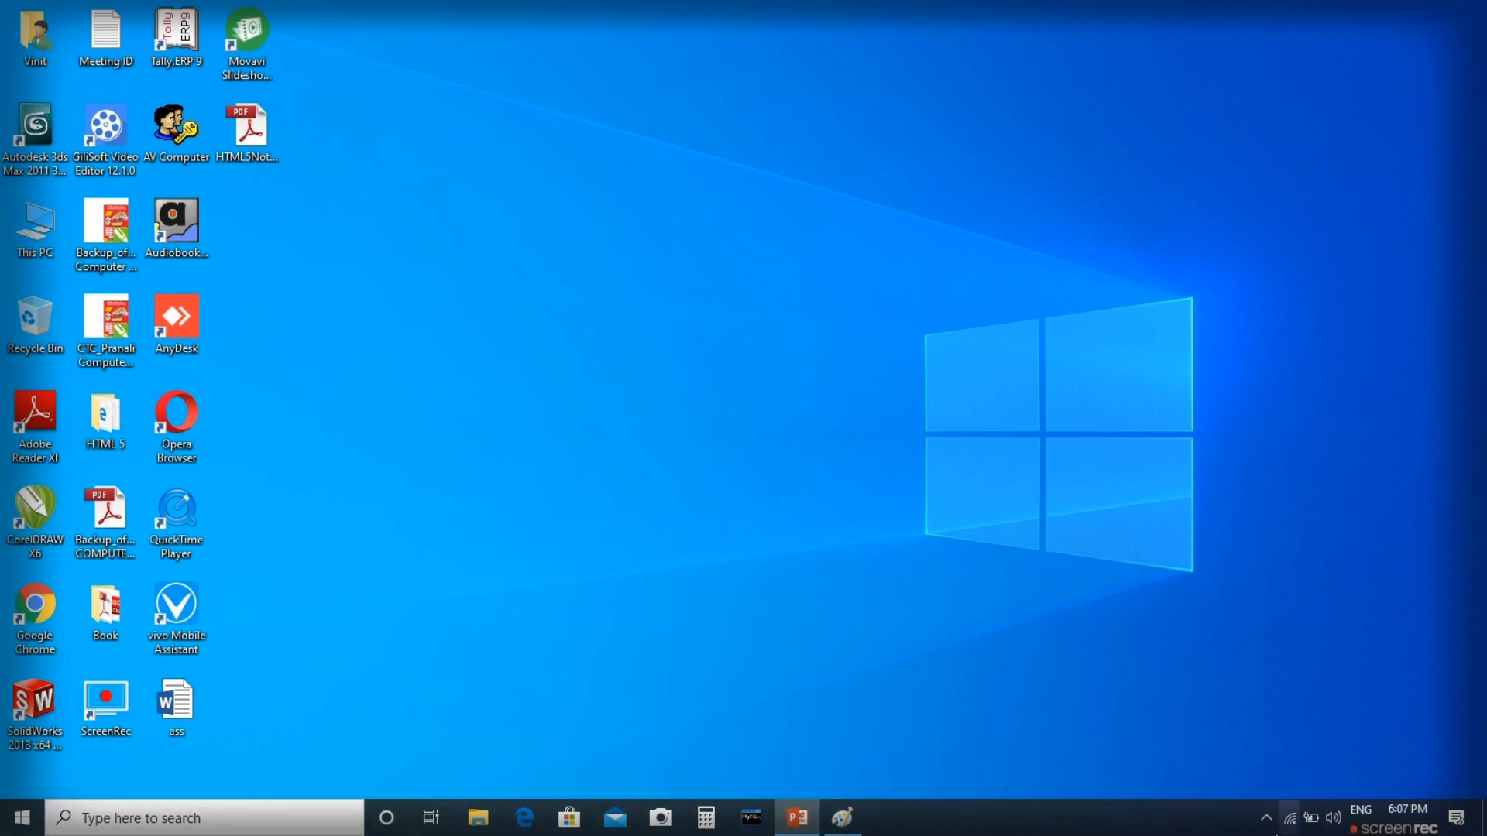
left_click(842, 819)
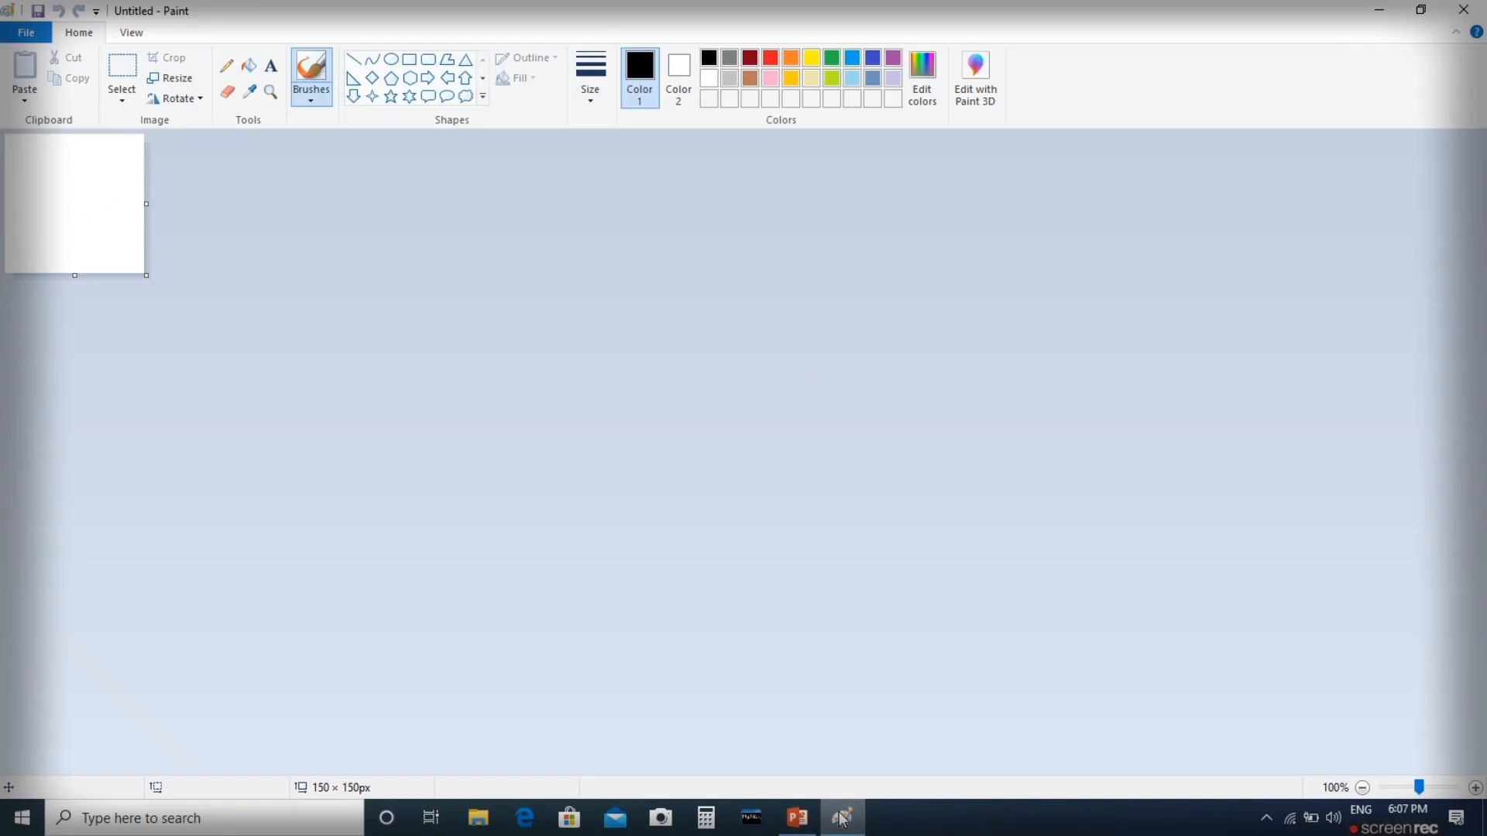
- Turn the maximized Paint window into a smaller one repositioned on the right side of the desktop, and maximize it again
left_click(1421, 10)
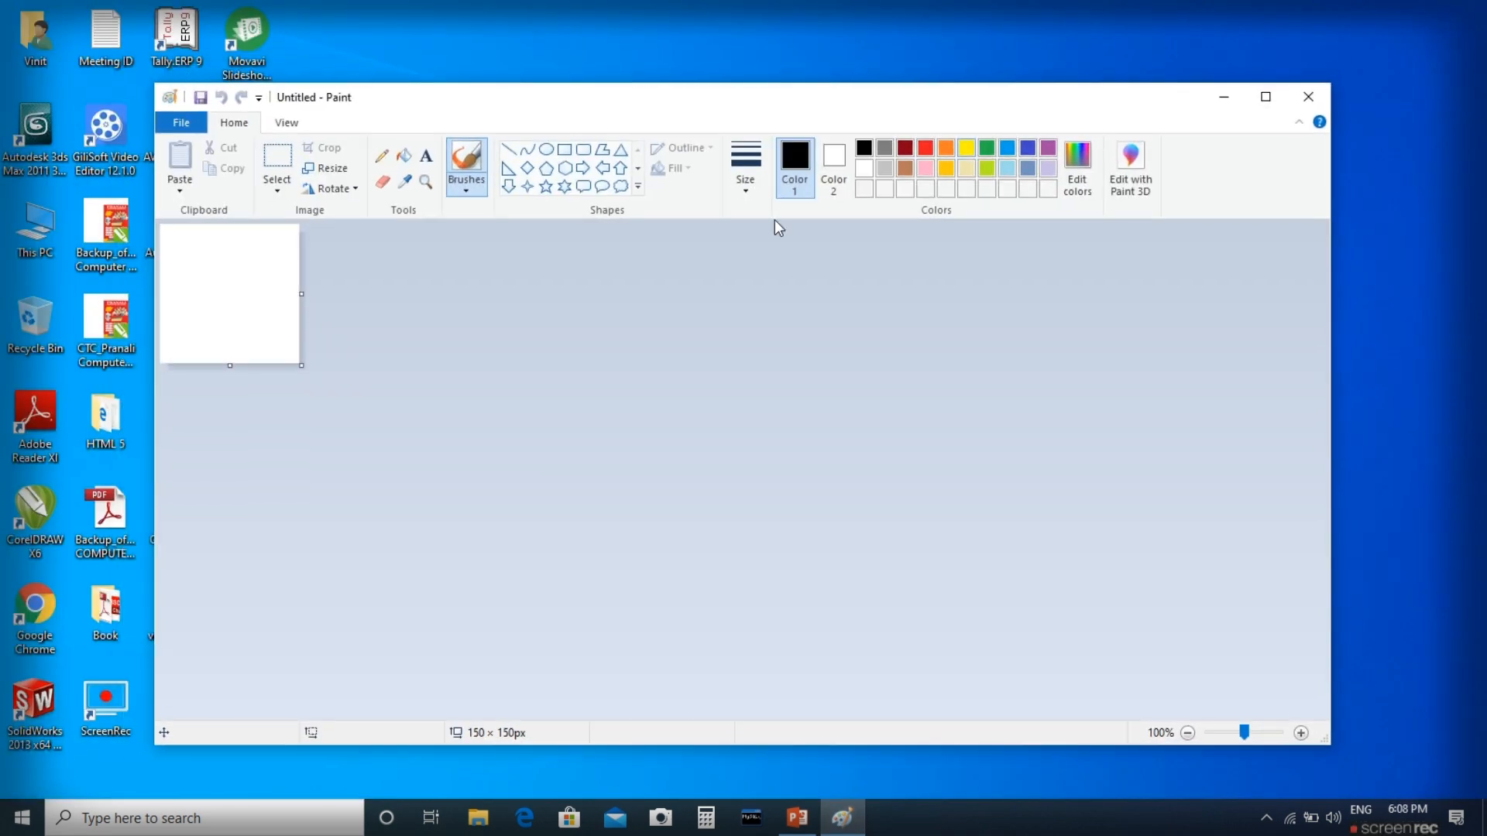
mouse_move(811, 108)
left_mouse_down()
mouse_move(726, 99)
mouse_move(932, 90)
mouse_move(728, 64)
mouse_move(798, 85)
mouse_move(690, 54)
mouse_move(780, 65)
left_mouse_up()
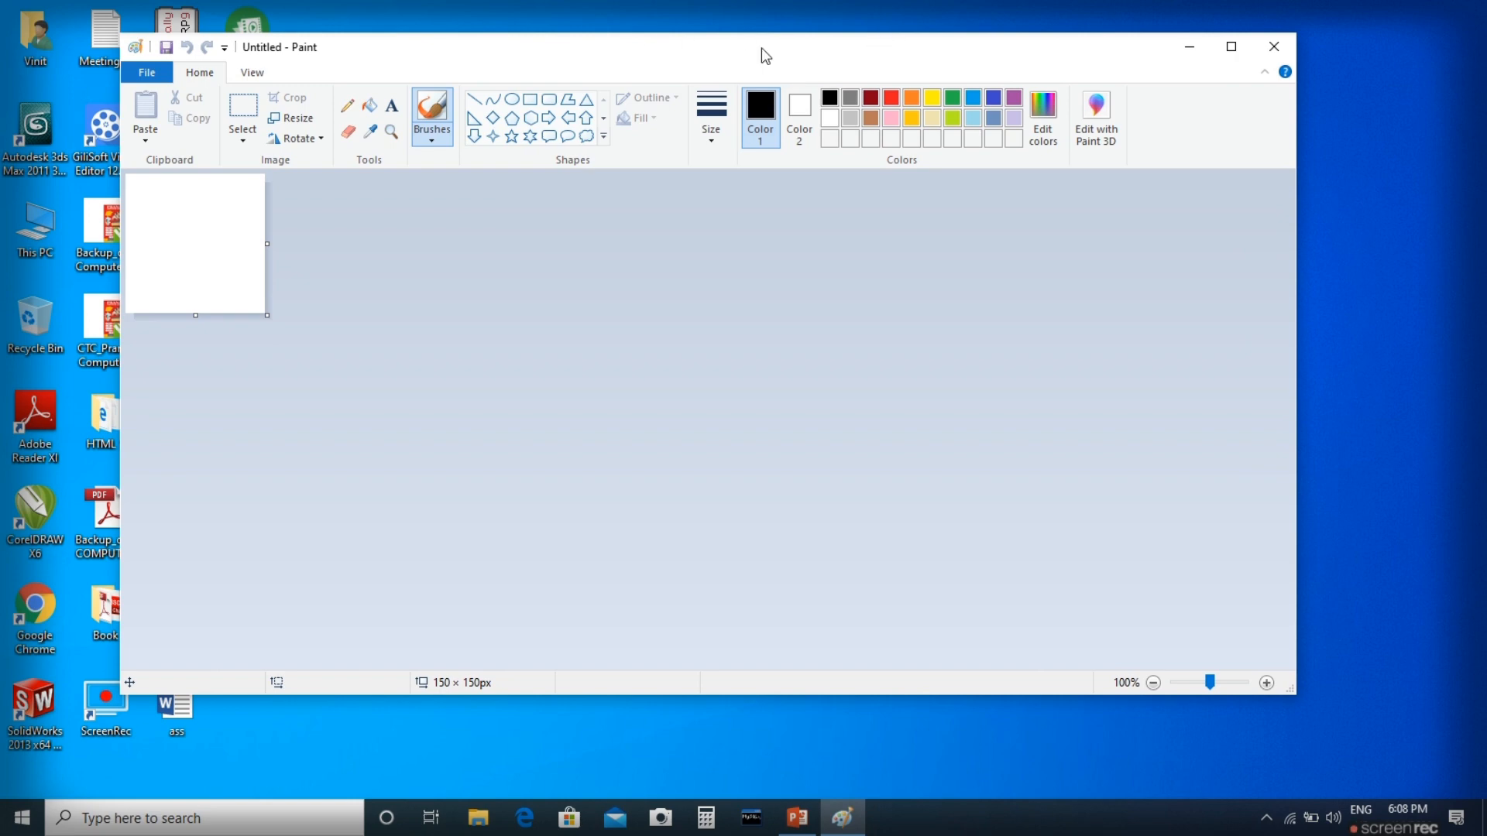
mouse_move(839, 60)
left_mouse_down()
mouse_move(992, 66)
mouse_move(763, 62)
left_mouse_up()
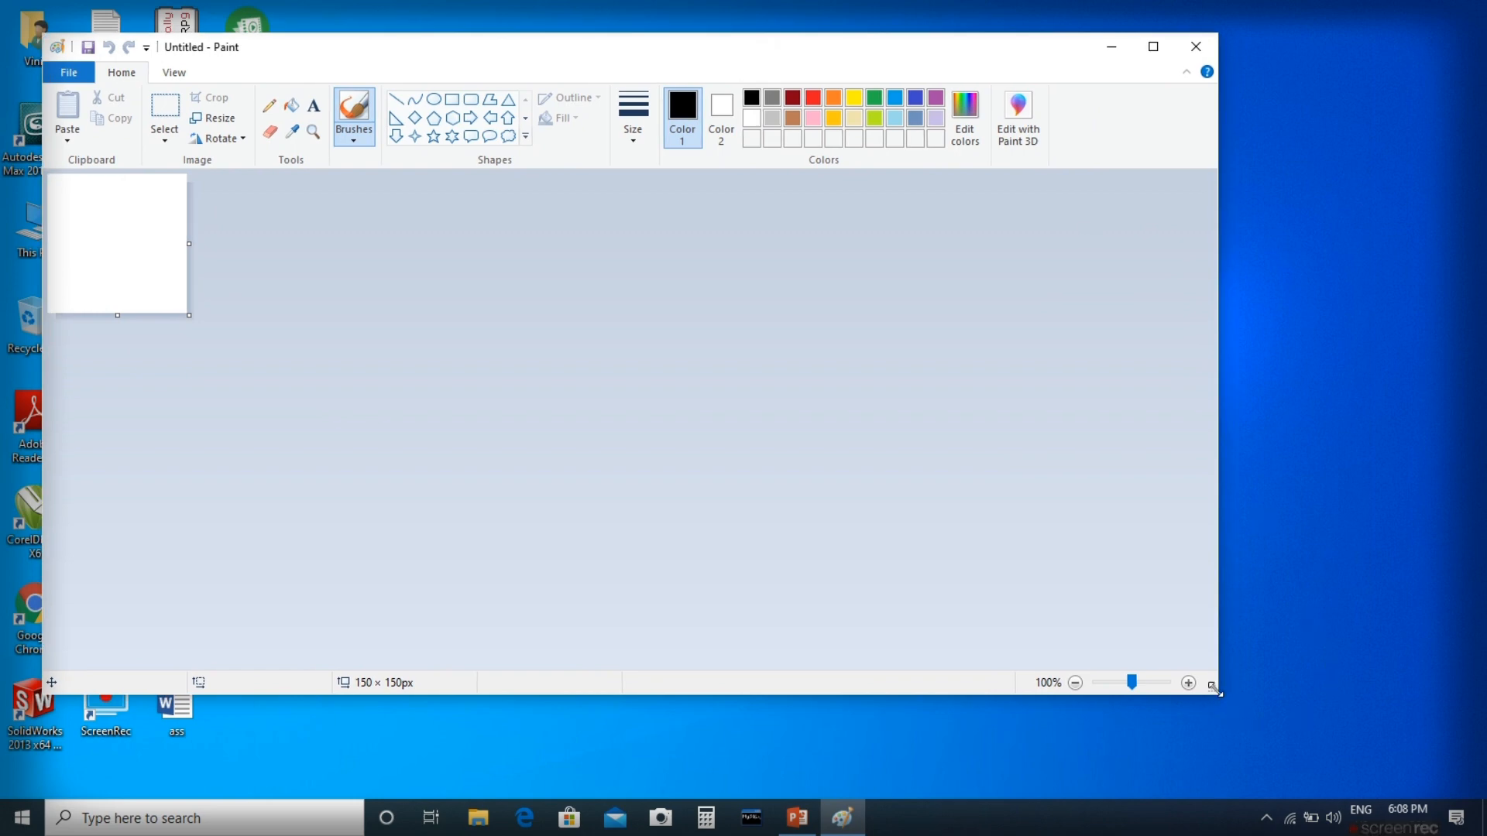
mouse_move(1016, 585)
left_mouse_down()
mouse_move(707, 504)
mouse_move(601, 657)
mouse_move(652, 758)
left_mouse_up()
mouse_move(488, 57)
left_mouse_down()
mouse_move(1251, 54)
mouse_move(1274, 23)
mouse_move(1299, 47)
left_mouse_up()
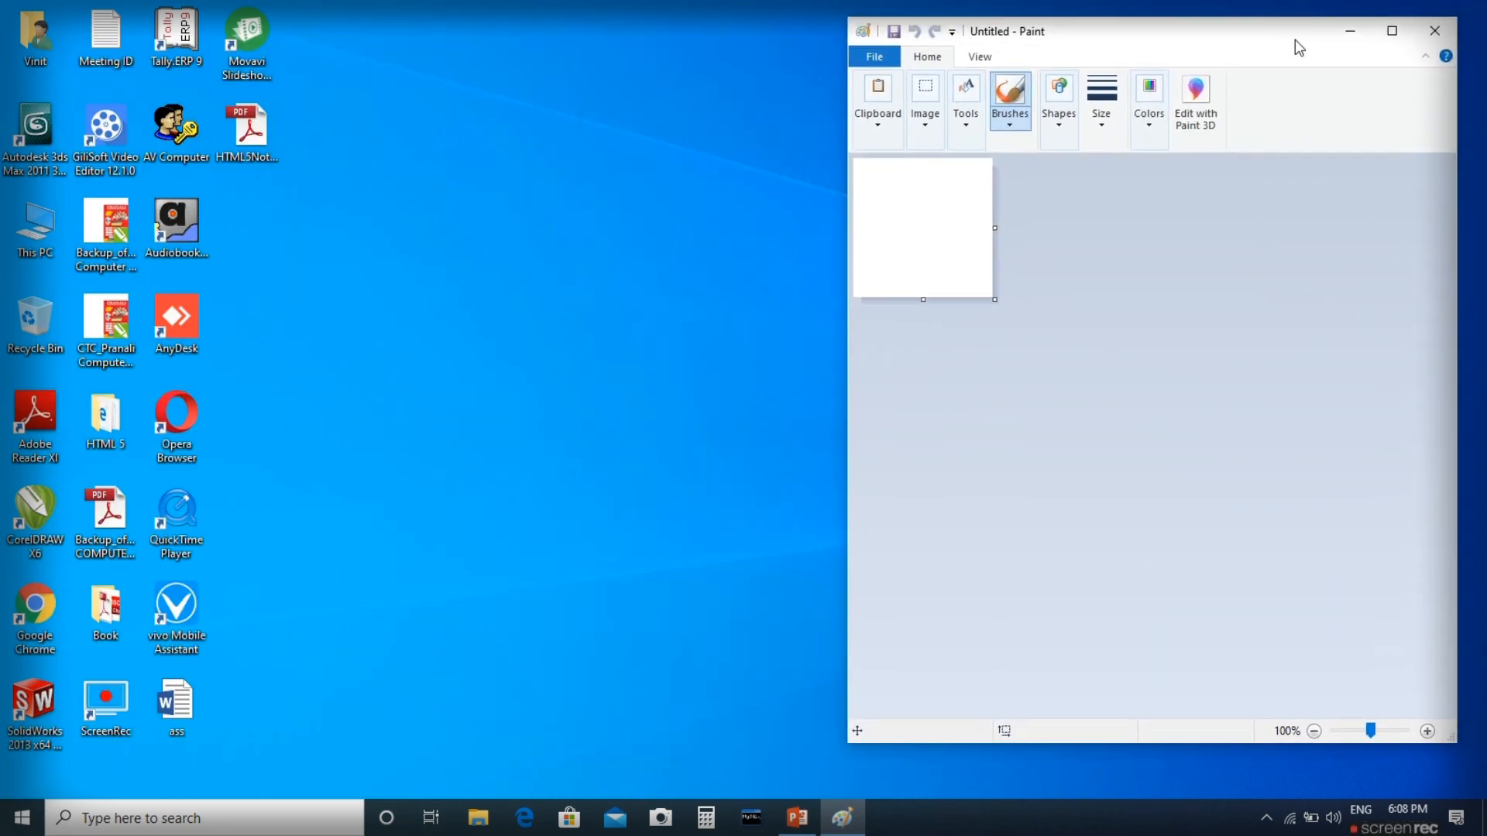
left_click(1400, 31)
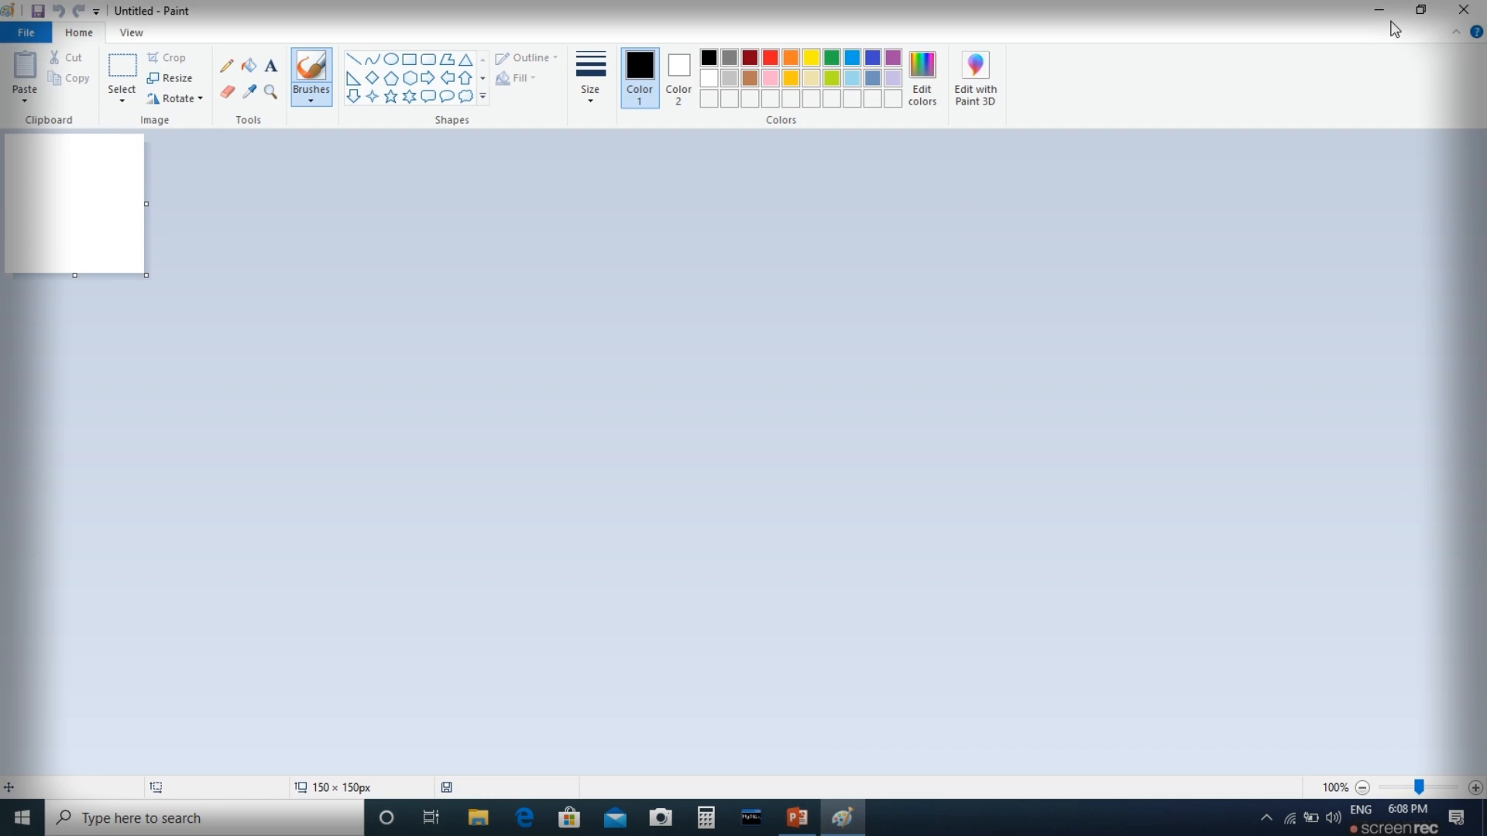
- Close Paint and relaunch it from the Run dialog with the command mspaint, doing this twice
left_click(1471, 22)
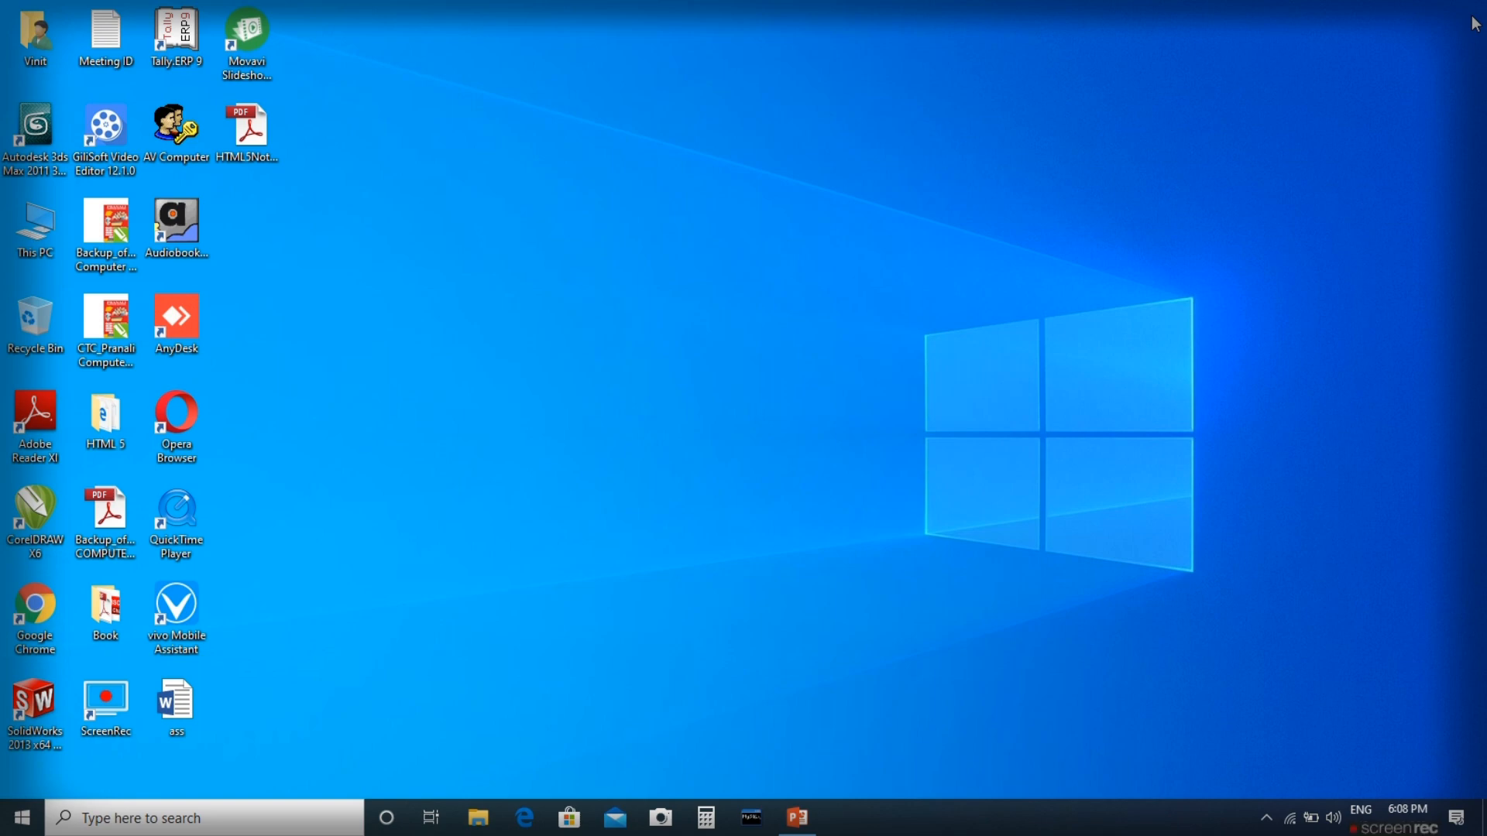
key("super+r")
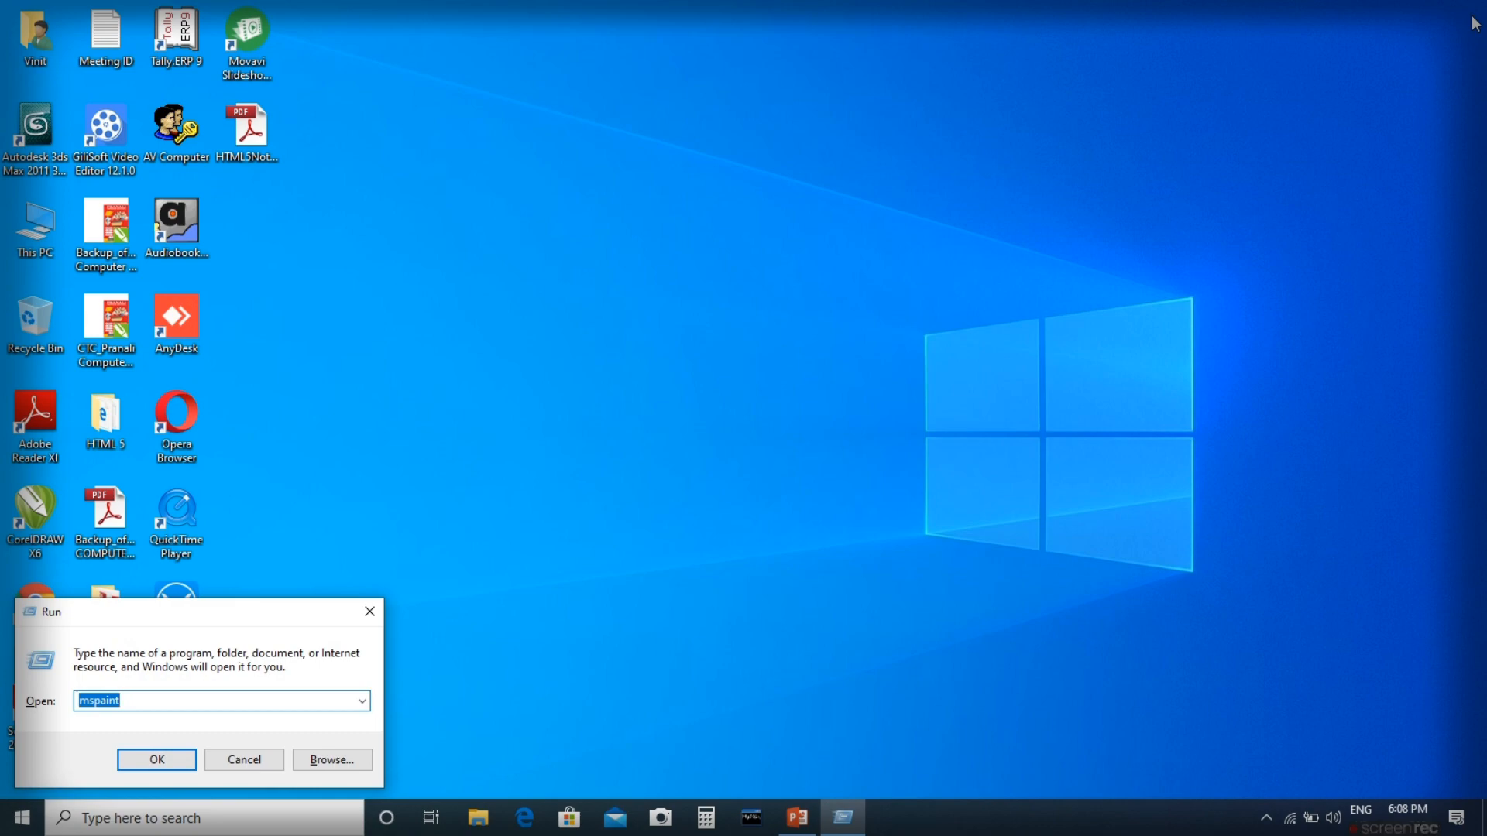
type("mspaint")
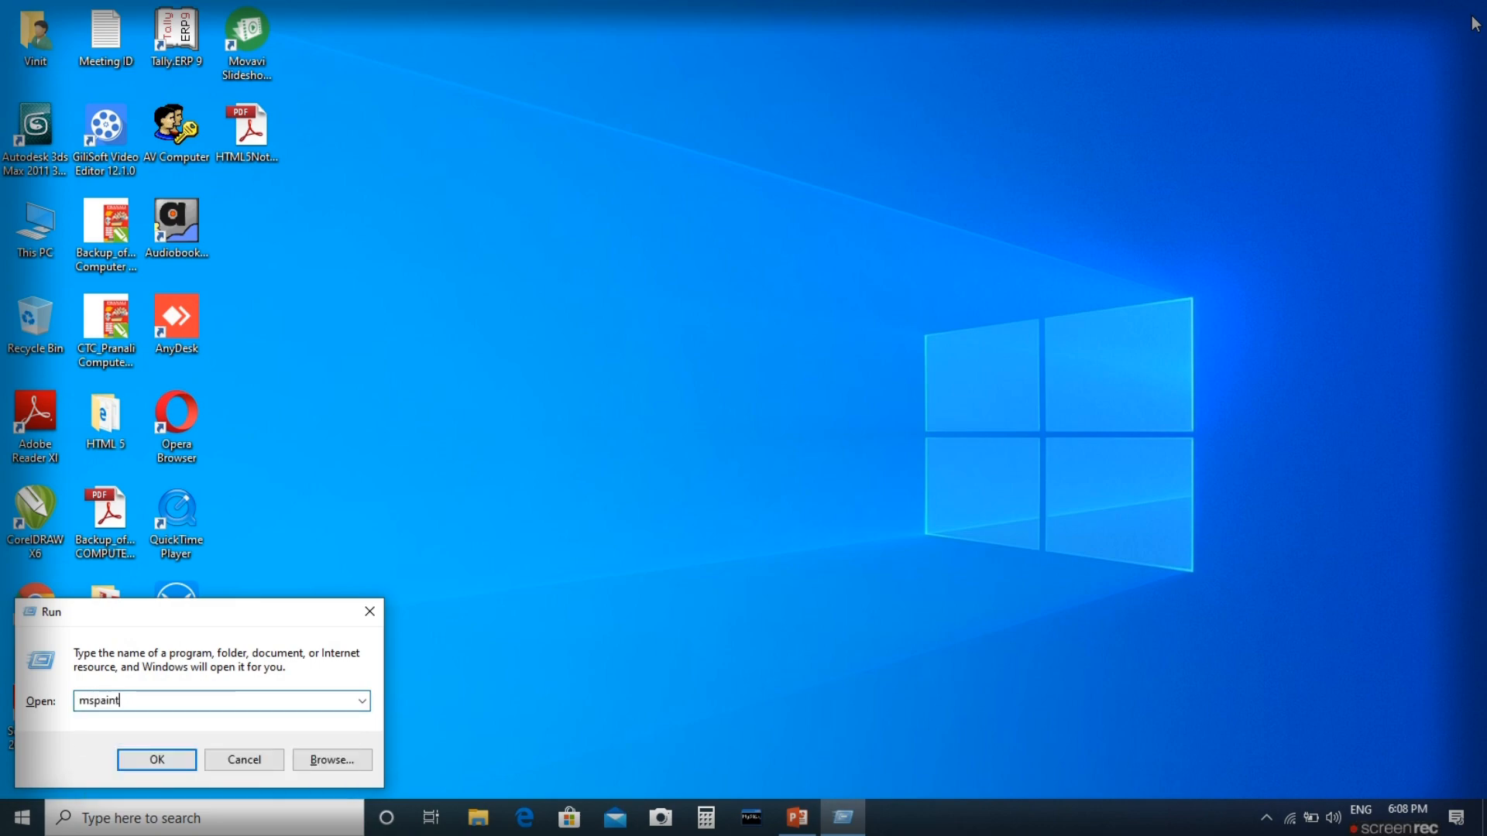
key("Return")
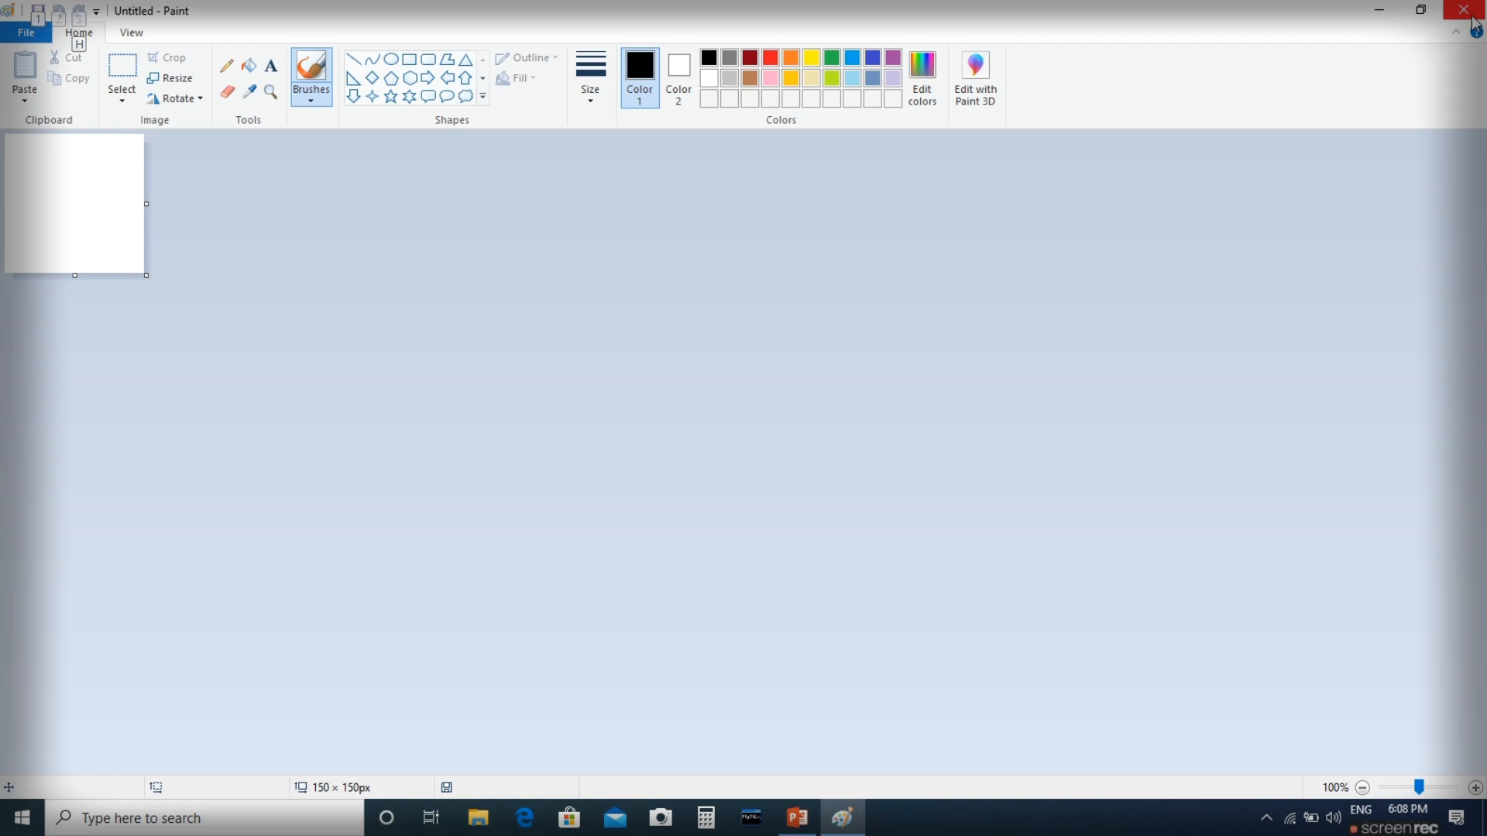
left_click(1473, 23)
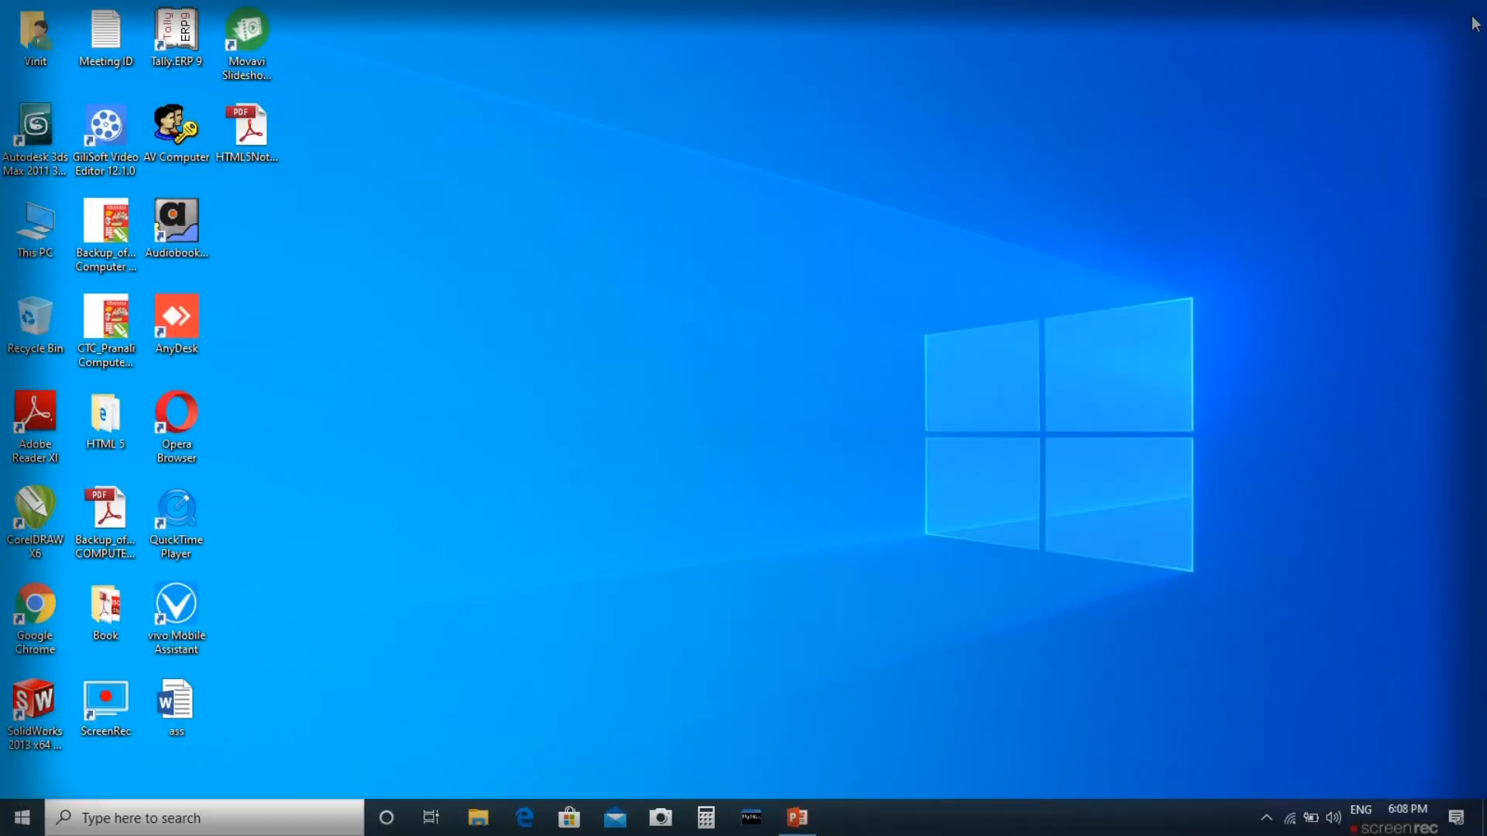
key("super+r")
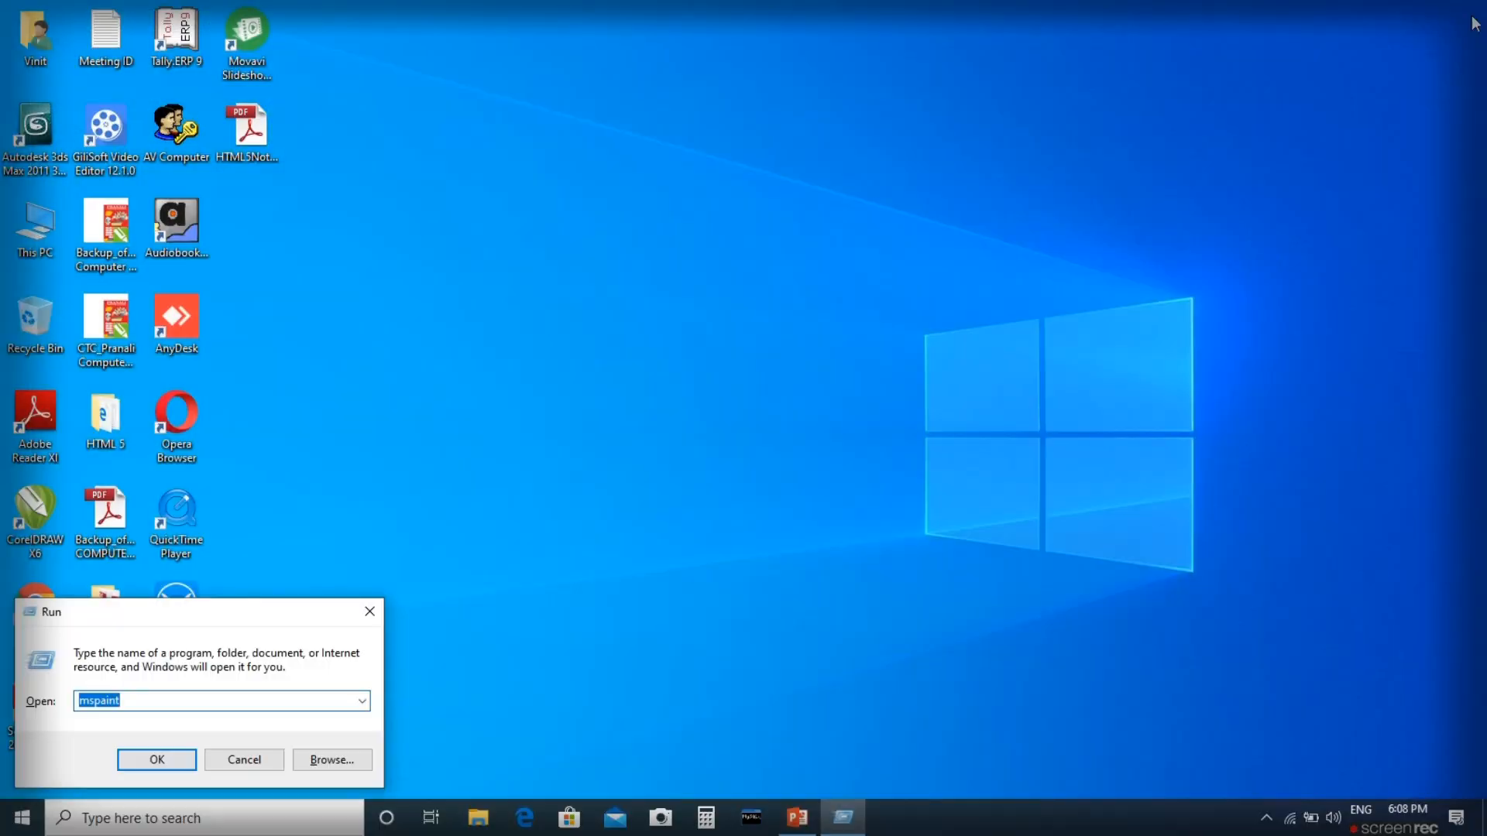
key("Return")
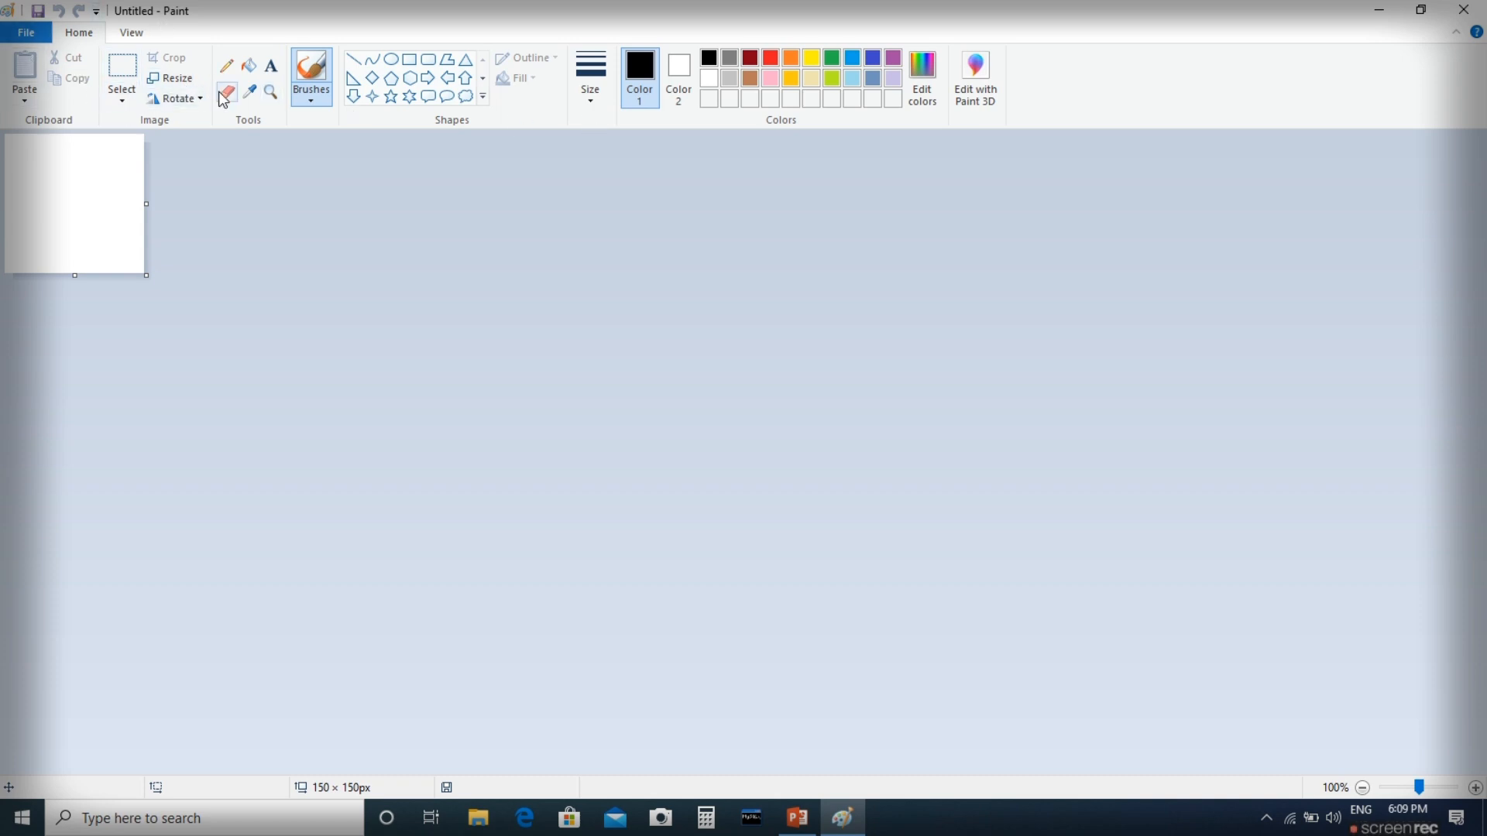
left_click(122, 35)
left_click(68, 35)
left_click(40, 30)
left_click(40, 30)
- Enlarge the blank canvas from its lower-right corner to about 1594 × 697 px
left_click(137, 189)
left_click(141, 257)
left_click_drag(144, 275, 1482, 779)
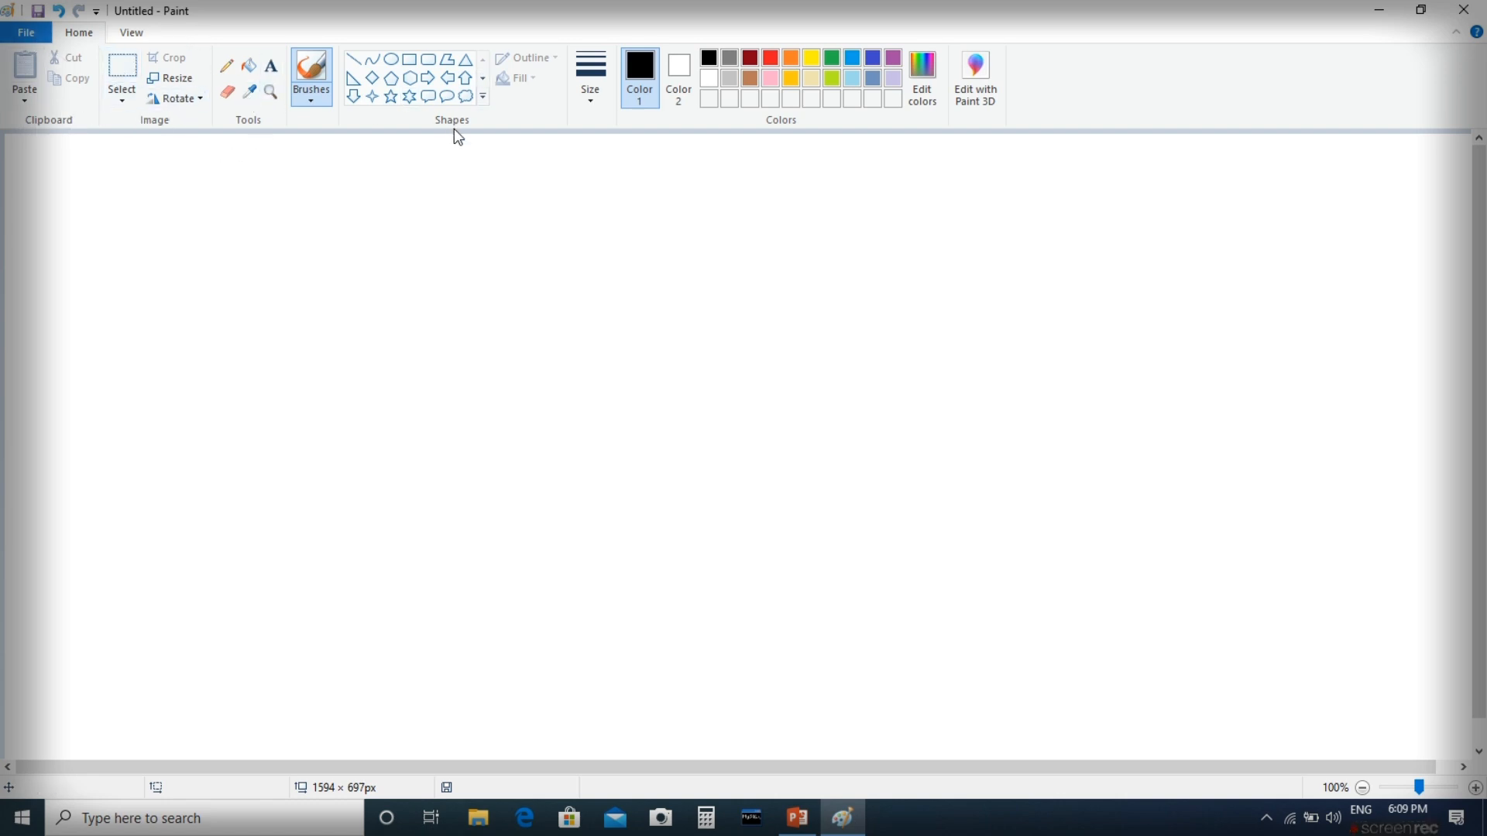
left_click(133, 33)
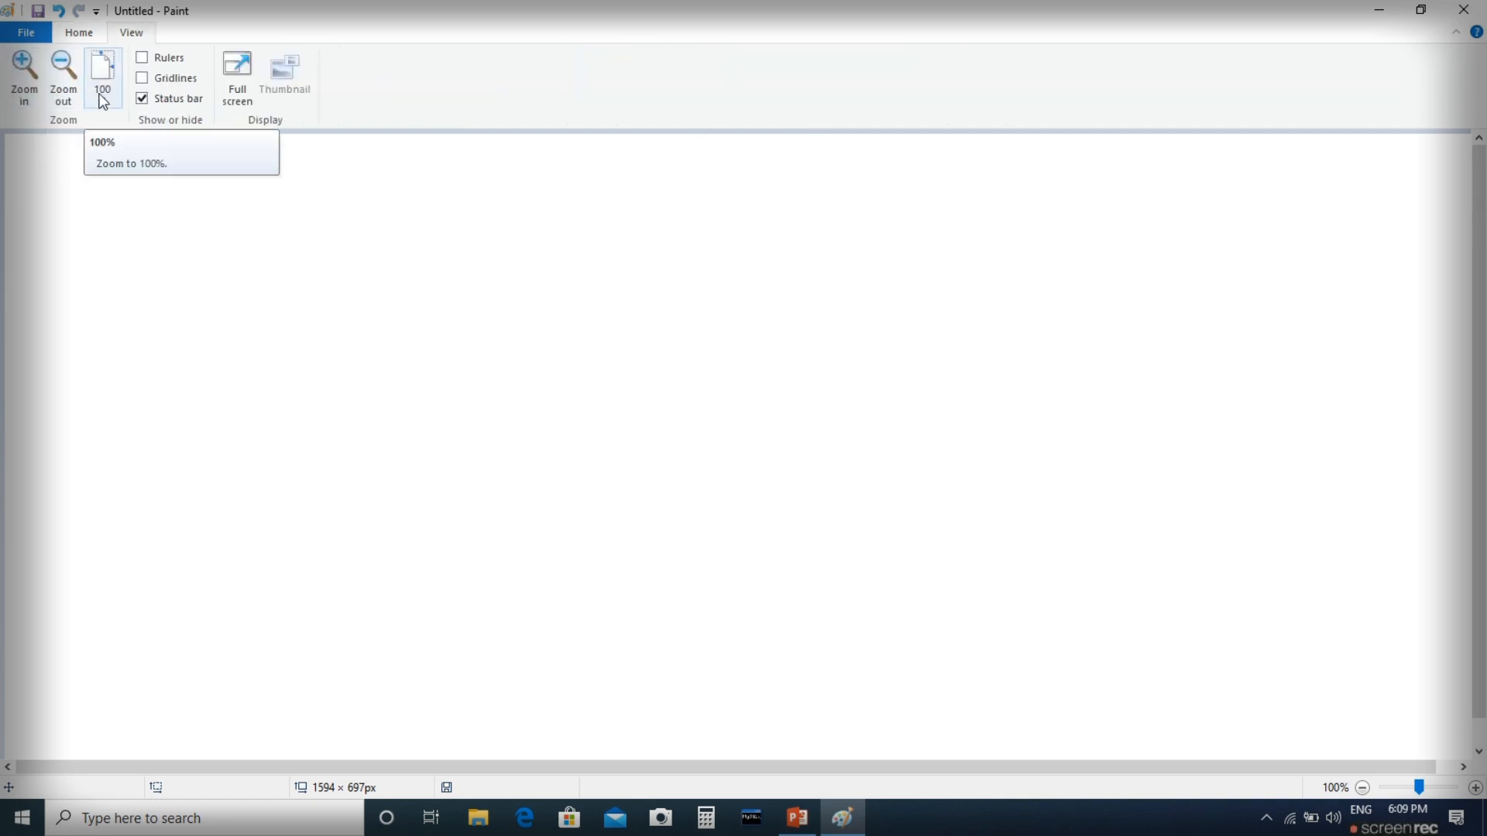
left_click(89, 35)
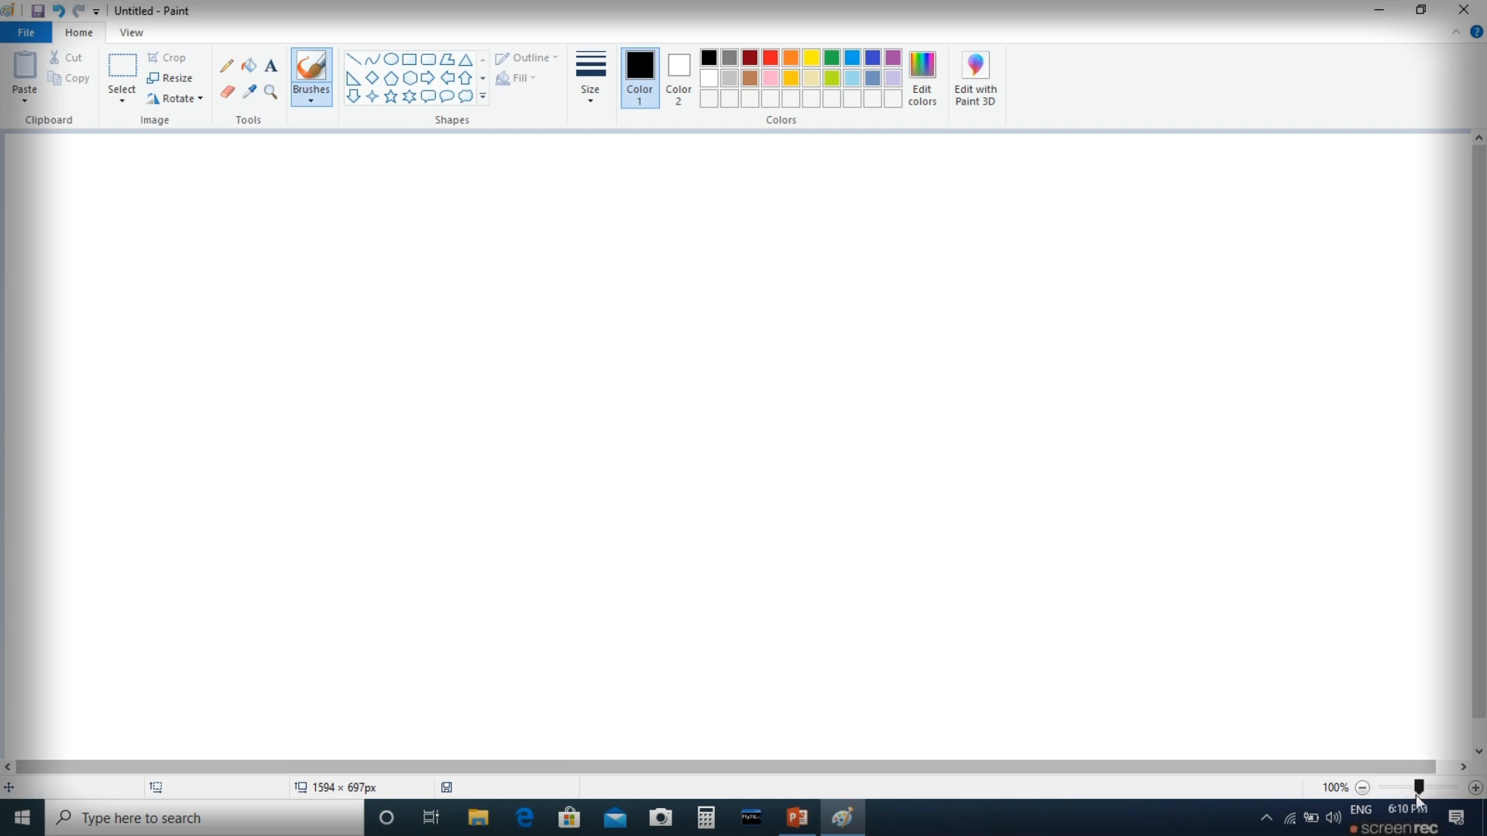
- Set the image properties to inches with the default size, and enlarge the canvas from its corner to about 16.60 × 7.21 in
left_click(25, 32)
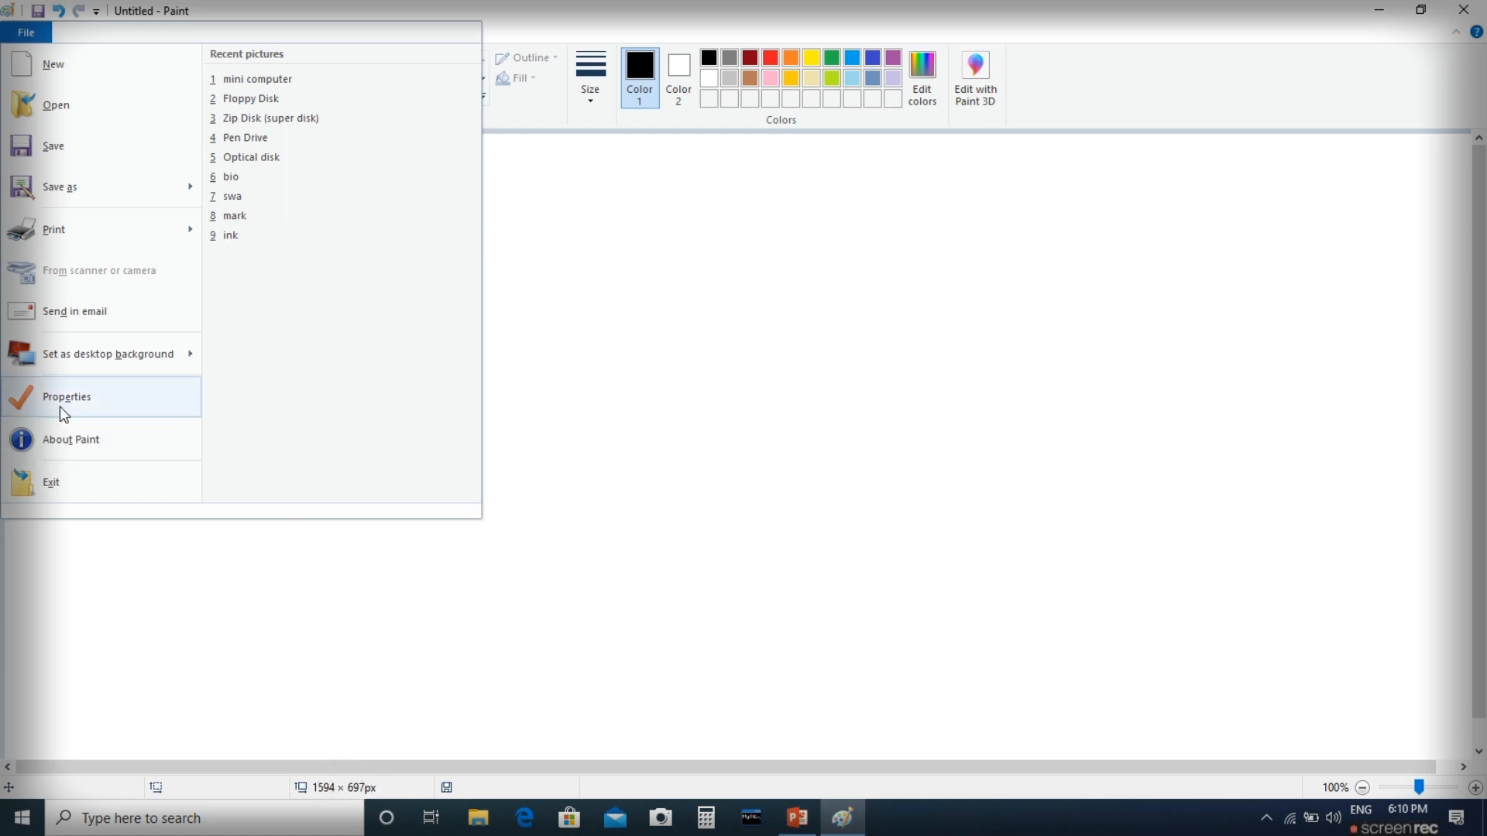
left_click(143, 408)
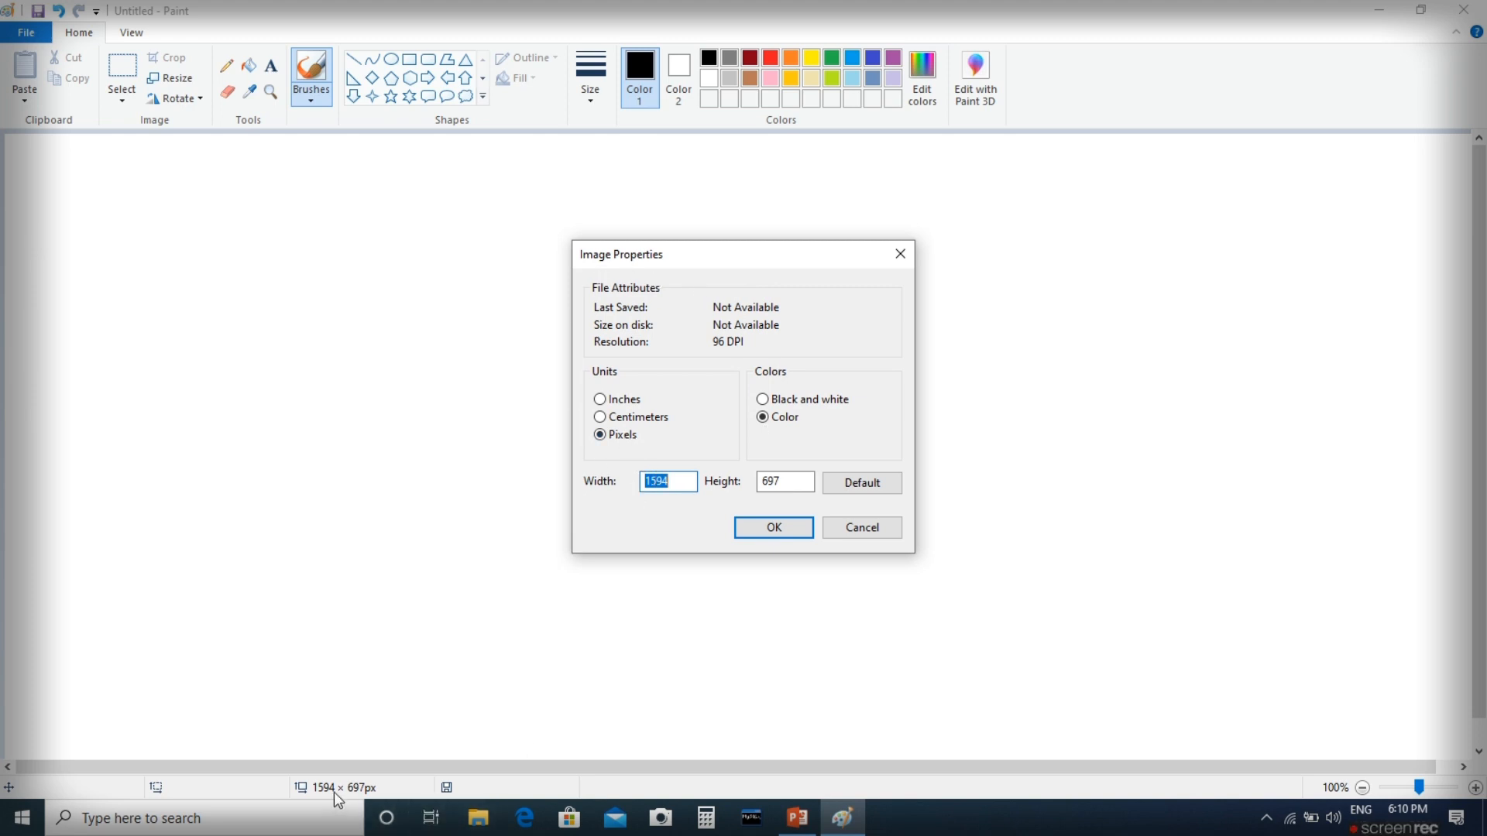
left_click(623, 401)
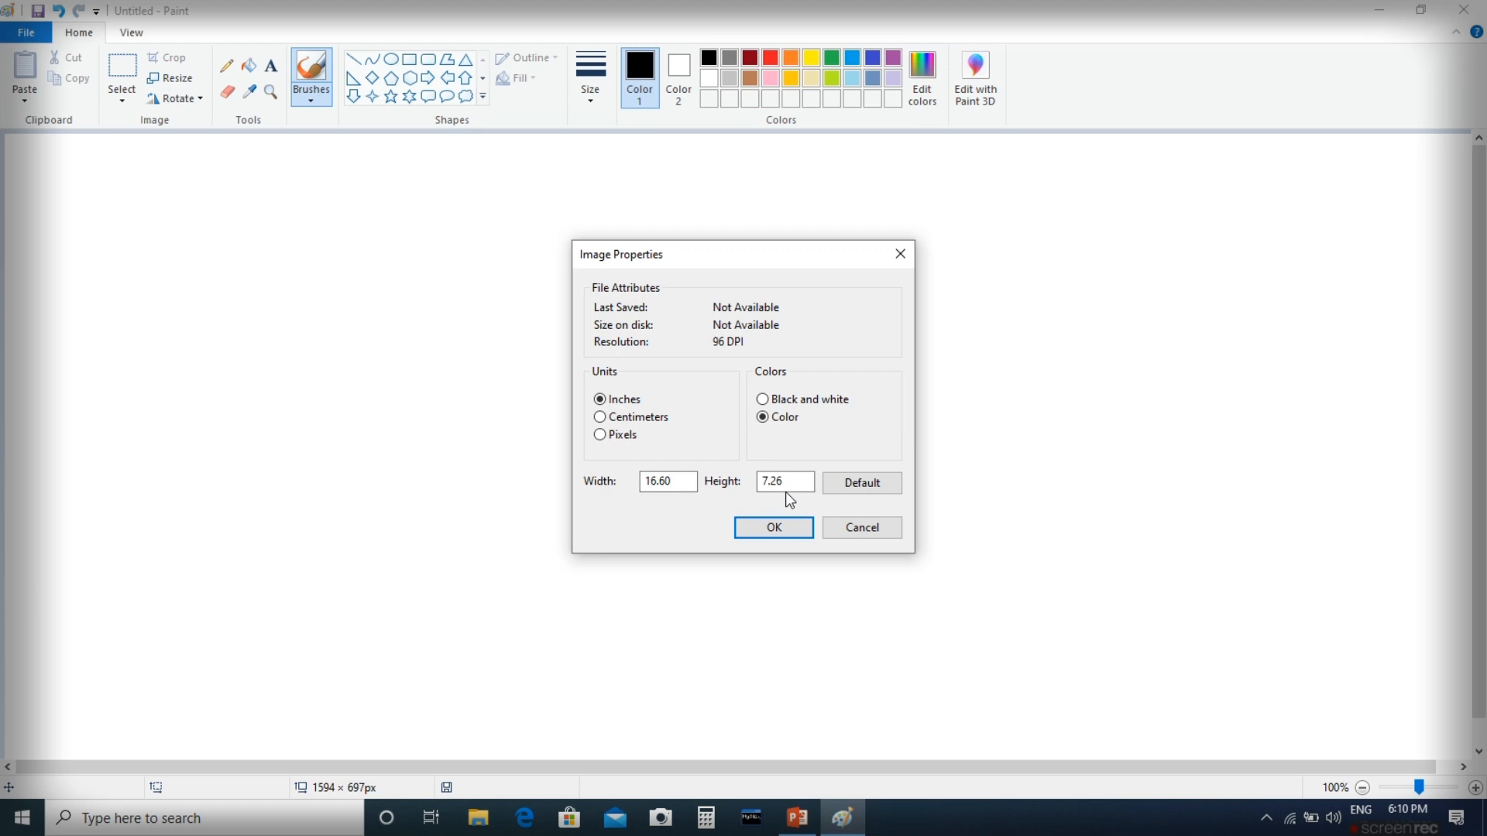
left_click_drag(695, 481, 614, 488)
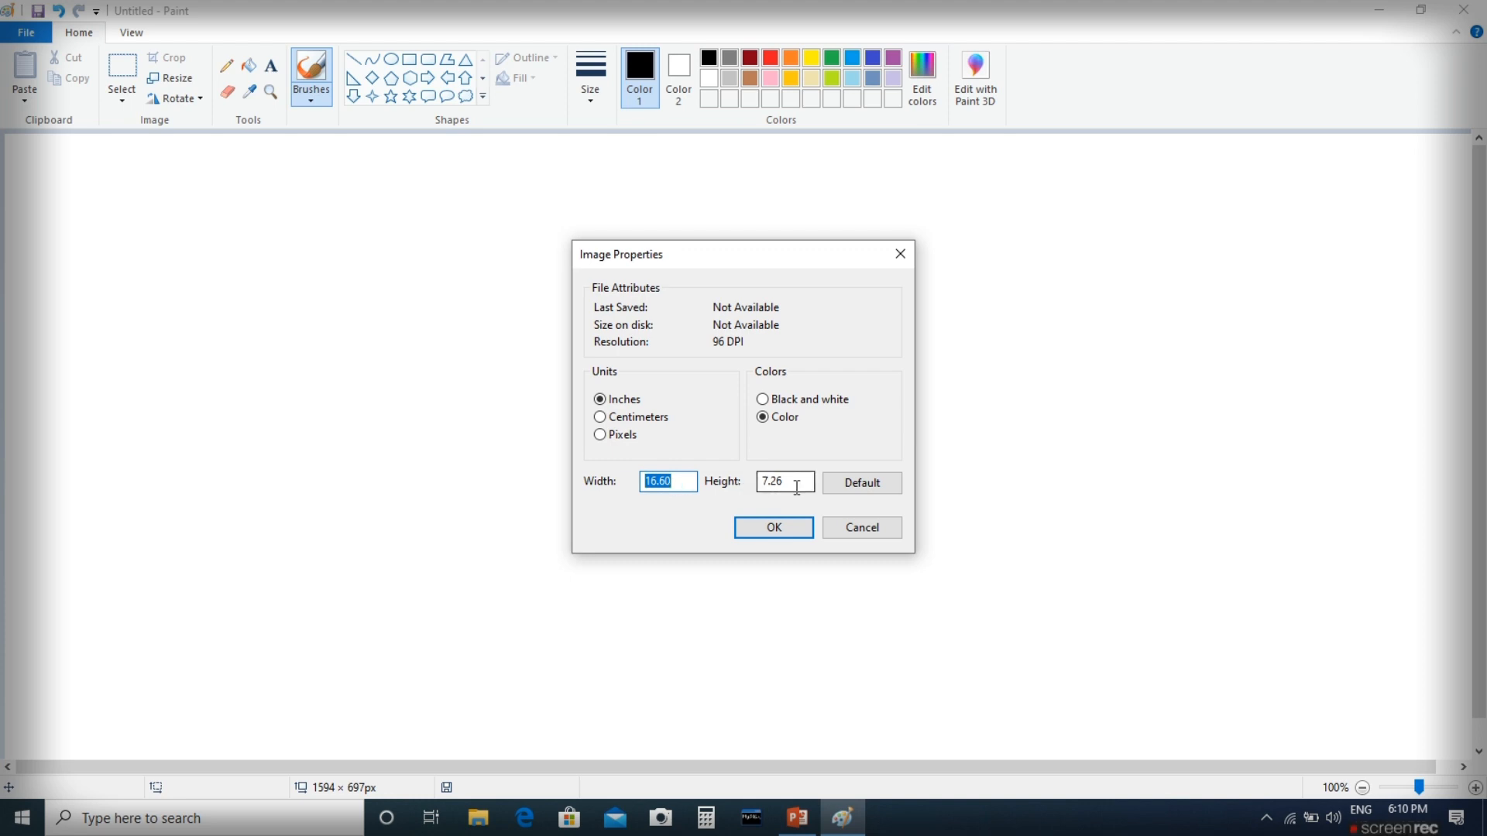
left_click(865, 482)
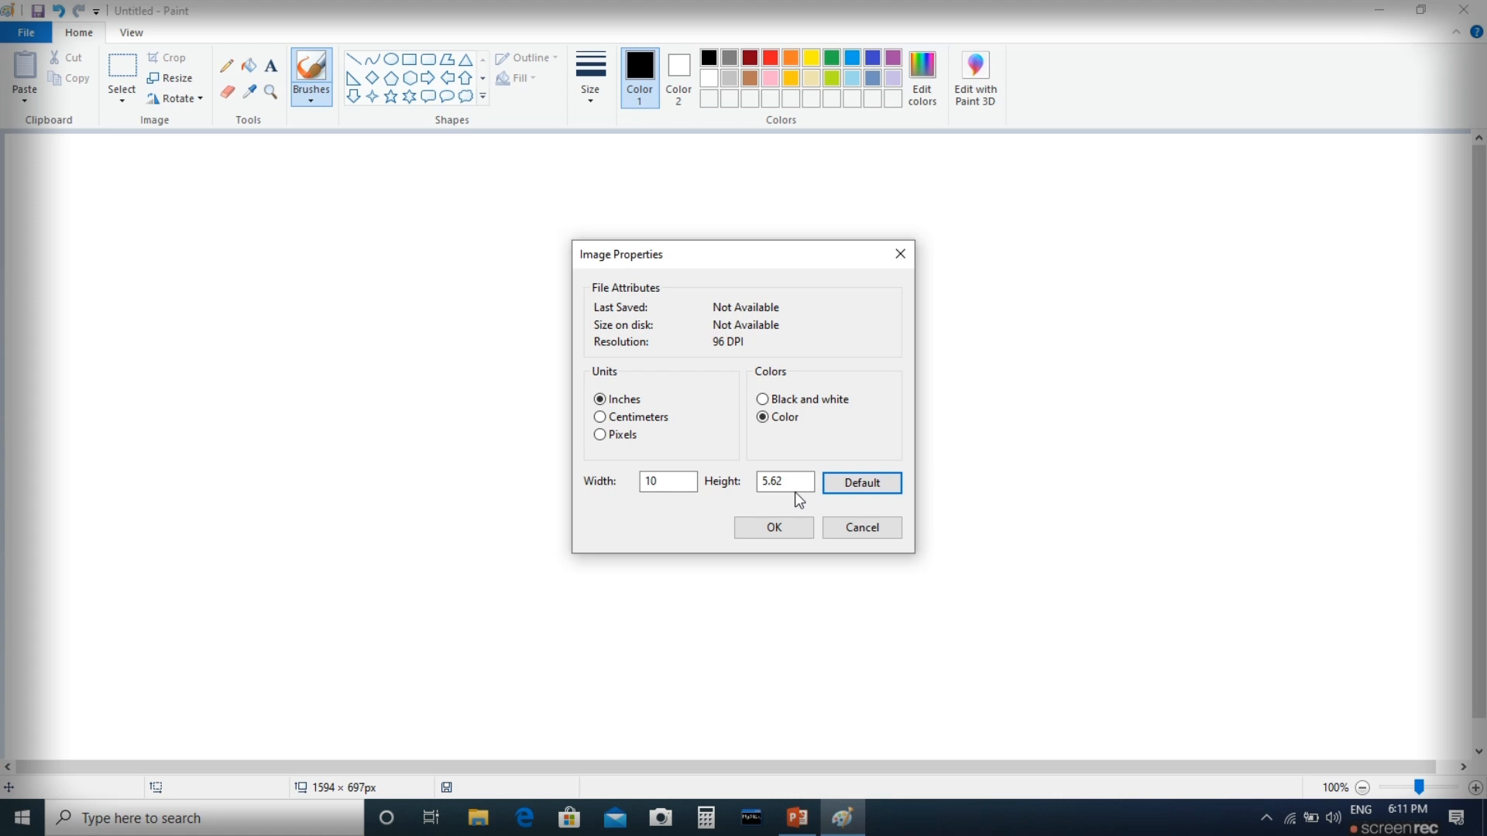
left_click(809, 527)
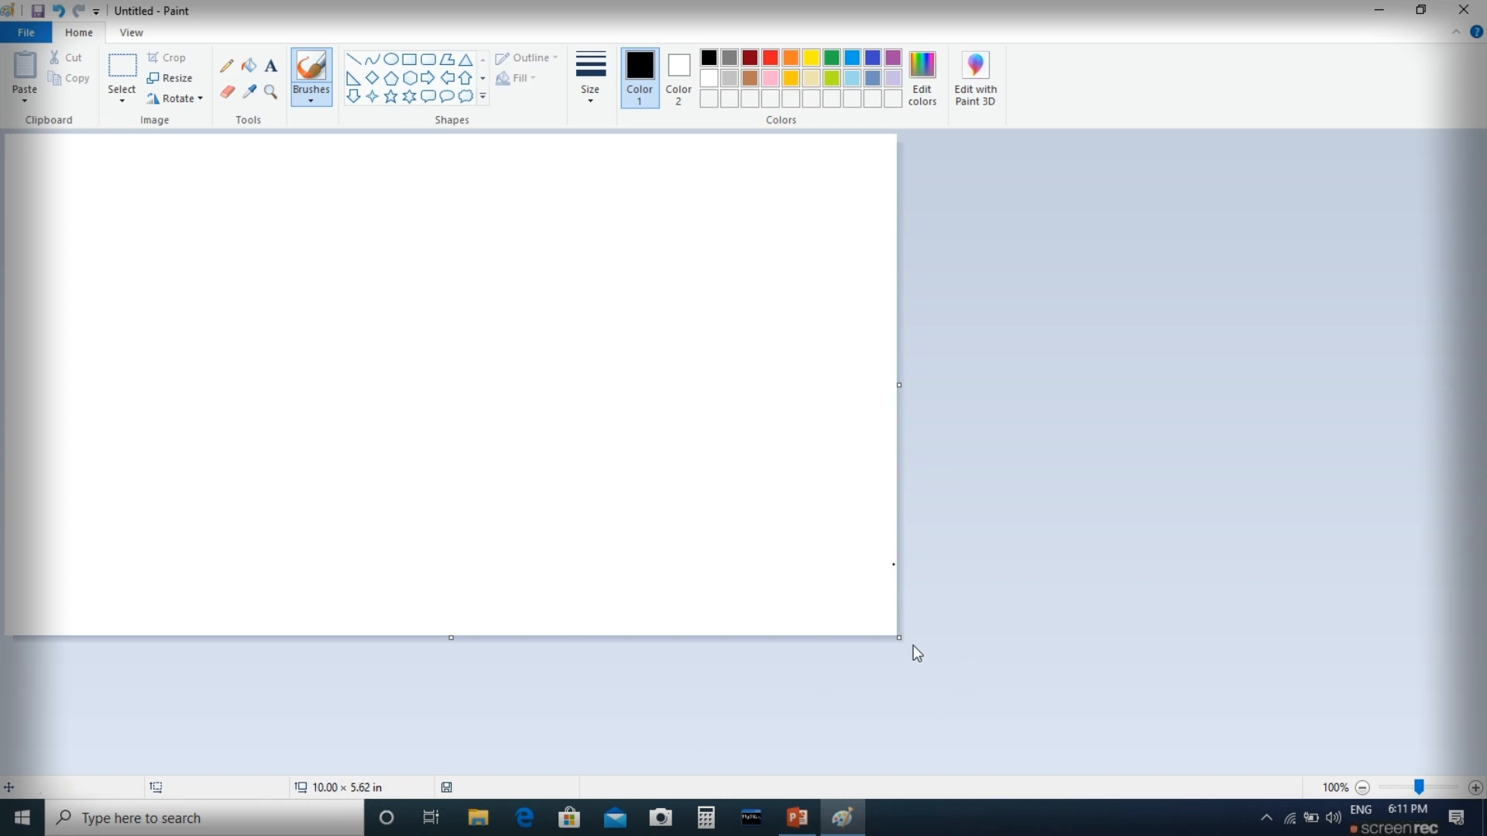
left_click_drag(896, 636, 1484, 781)
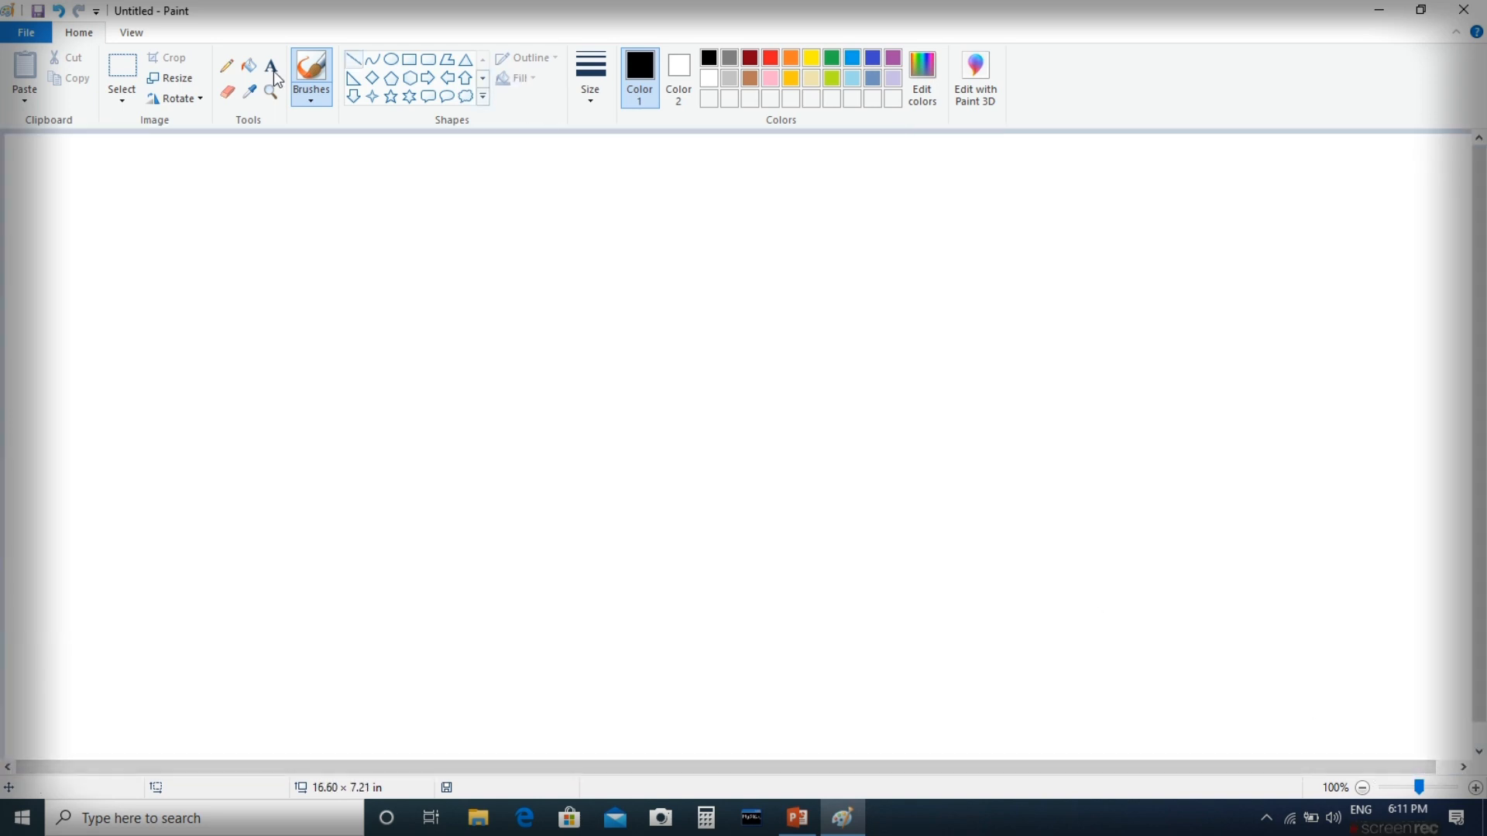
left_click(32, 42)
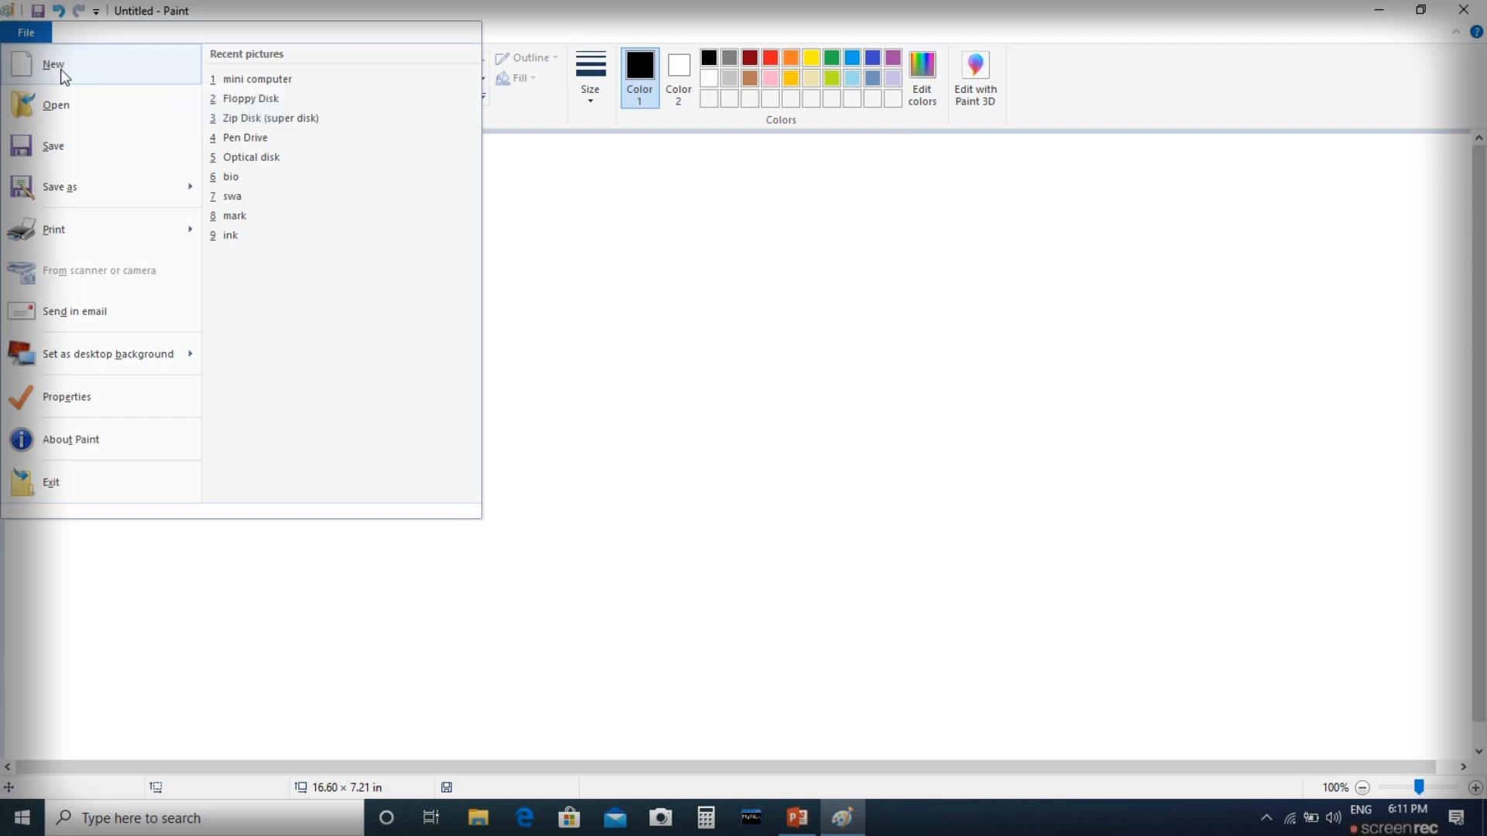
left_click(61, 69)
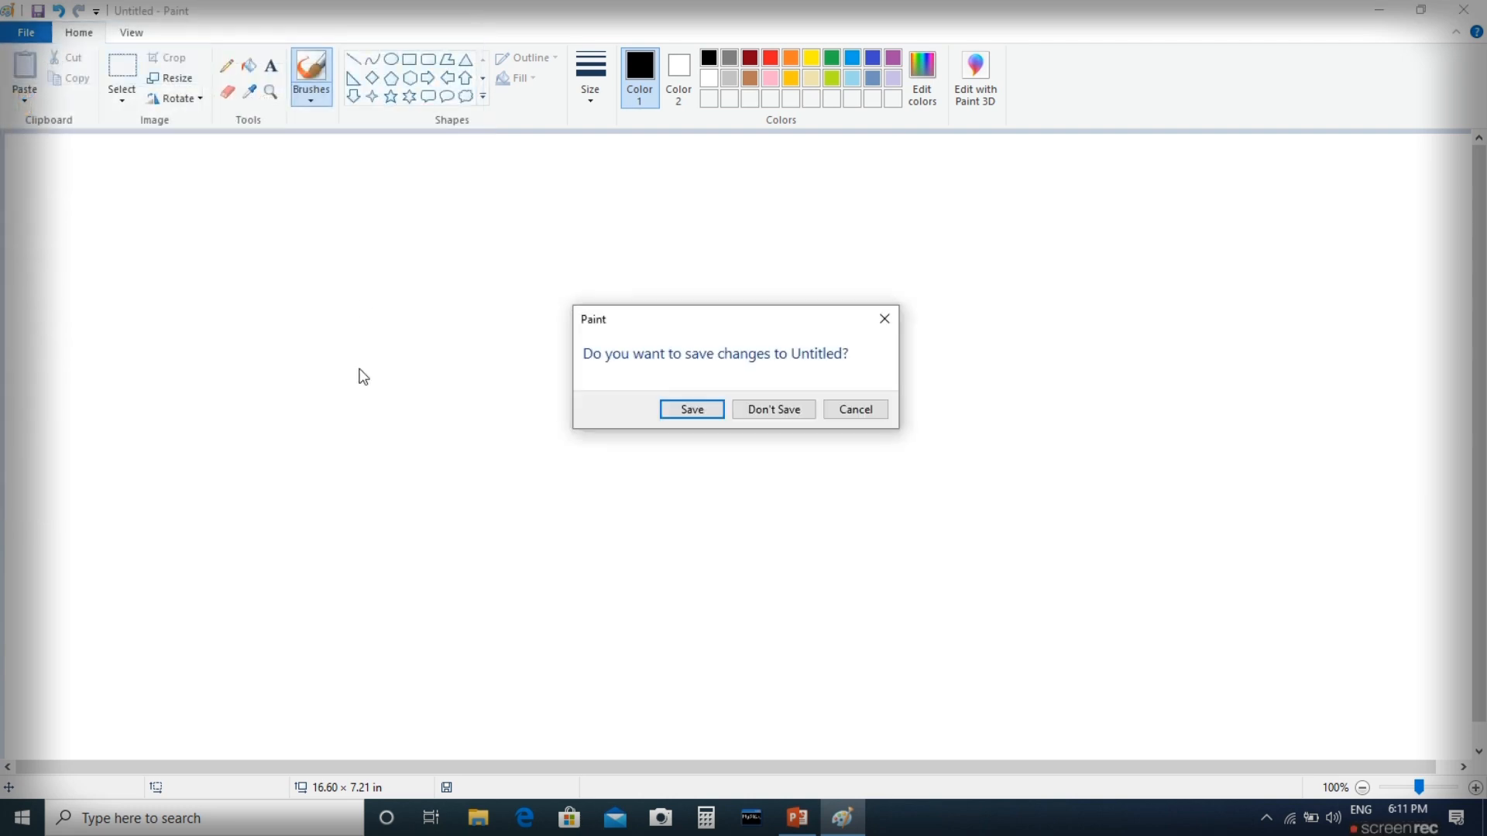
left_click(859, 417)
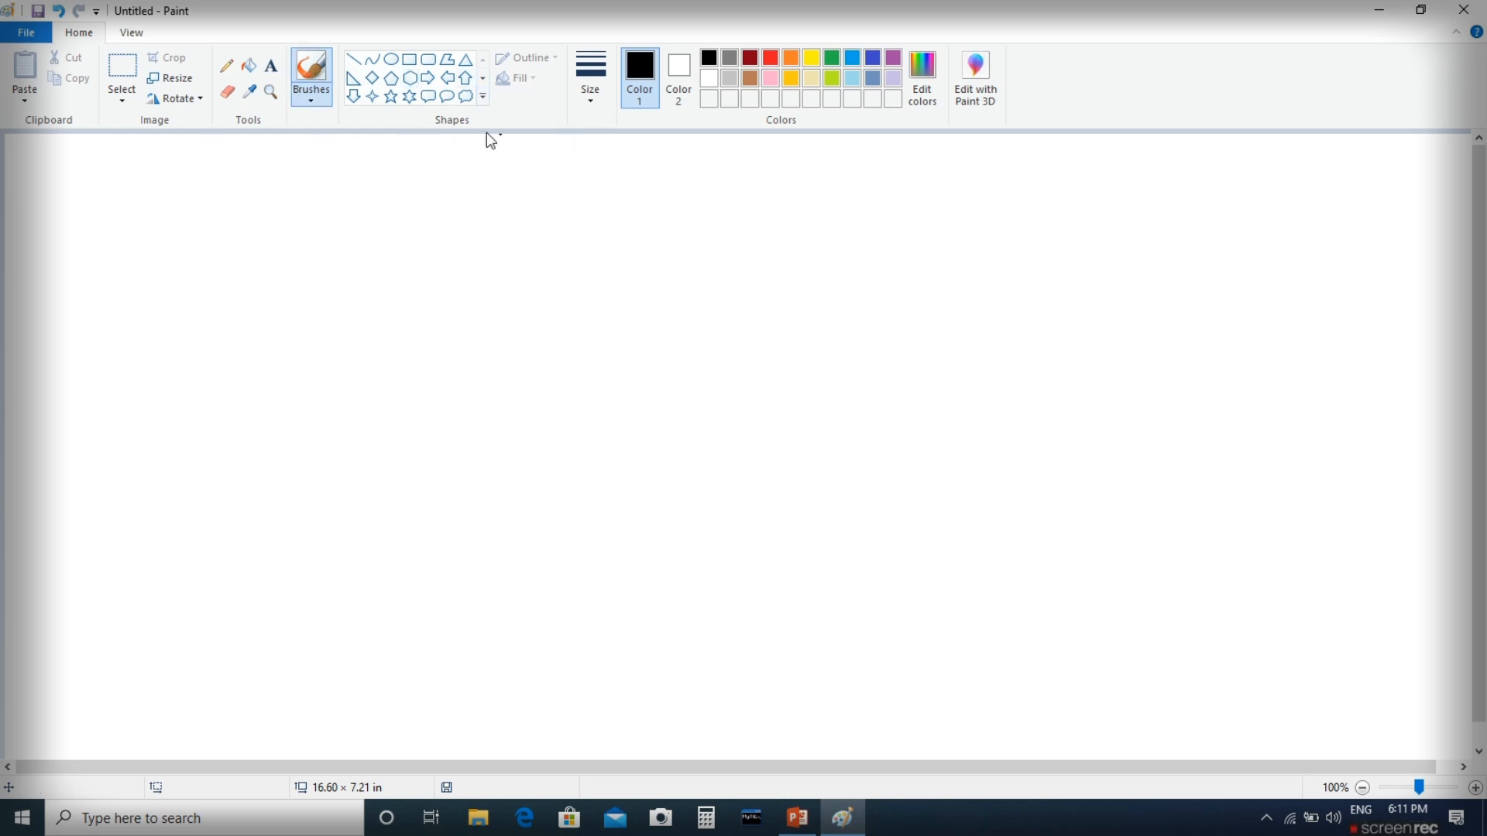
- Draw a thin black jagged curve with the Pencil and extend its right end with a short stroke at the thickest line size
left_click(223, 78)
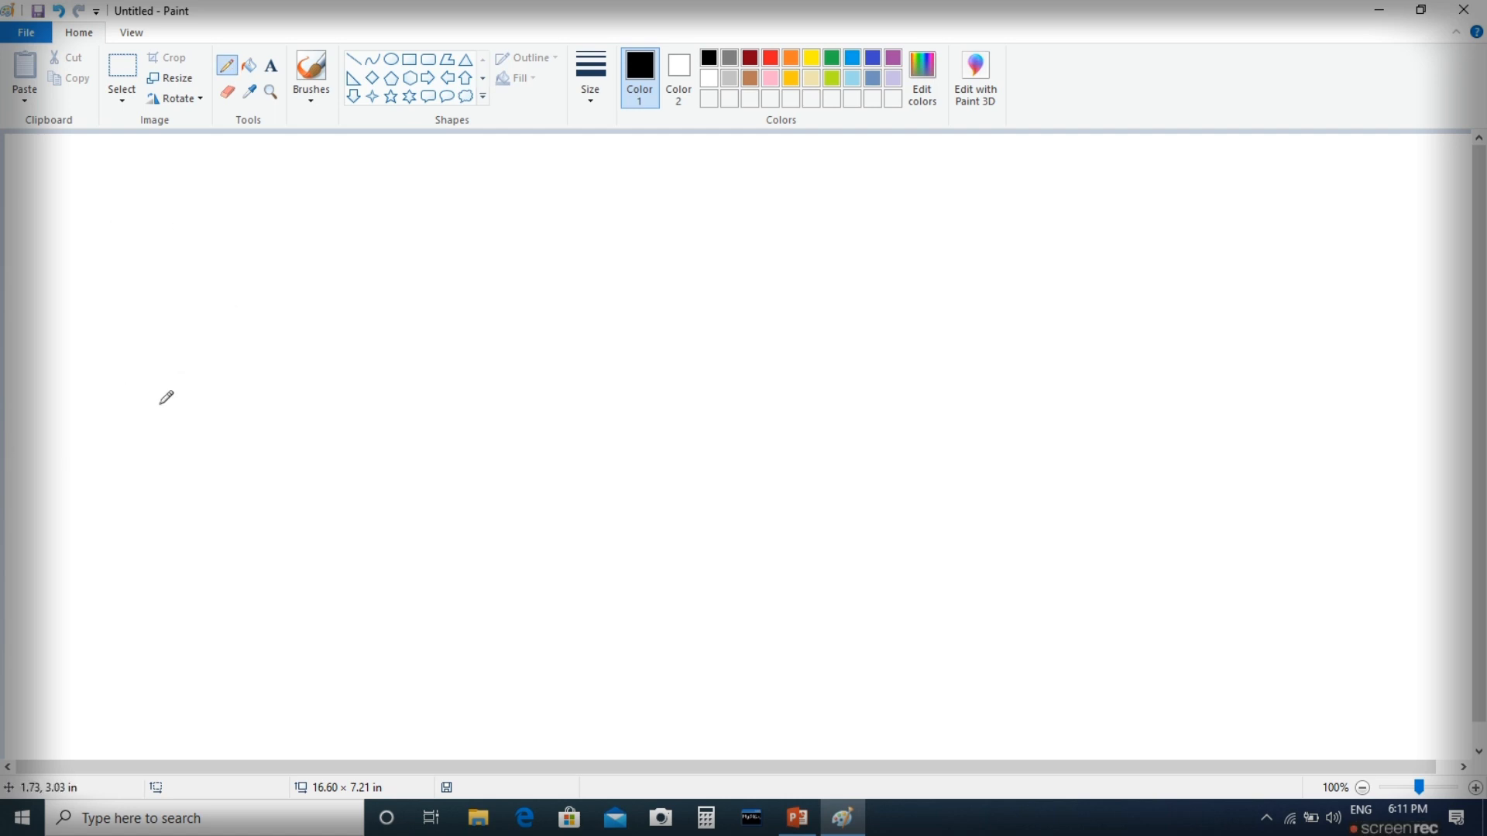
mouse_move(161, 404)
left_mouse_down()
mouse_move(176, 357)
mouse_move(180, 370)
mouse_move(244, 323)
mouse_move(247, 336)
mouse_move(293, 312)
mouse_move(293, 328)
mouse_move(393, 310)
left_mouse_up()
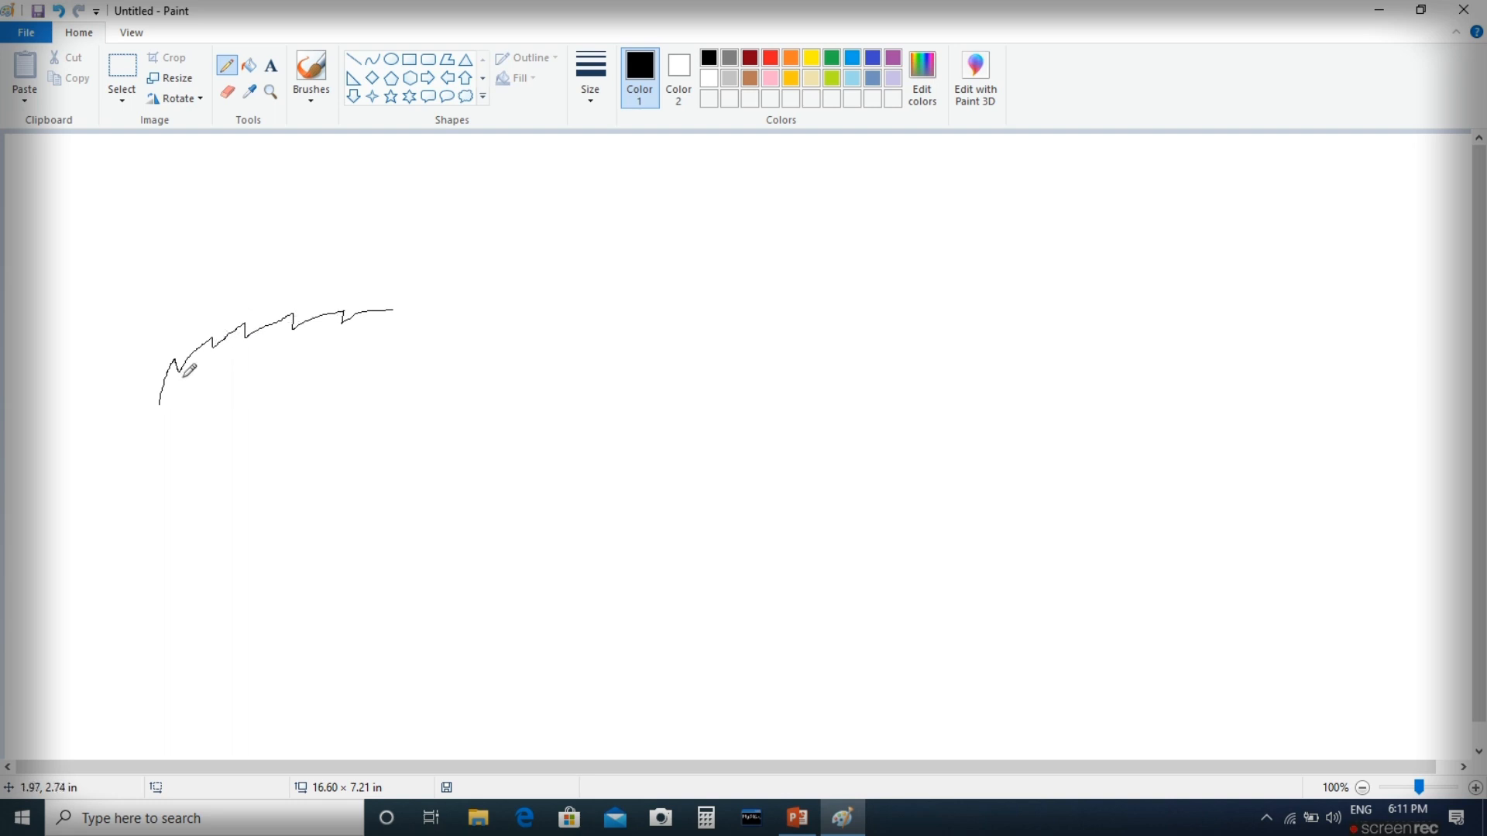
left_click(592, 96)
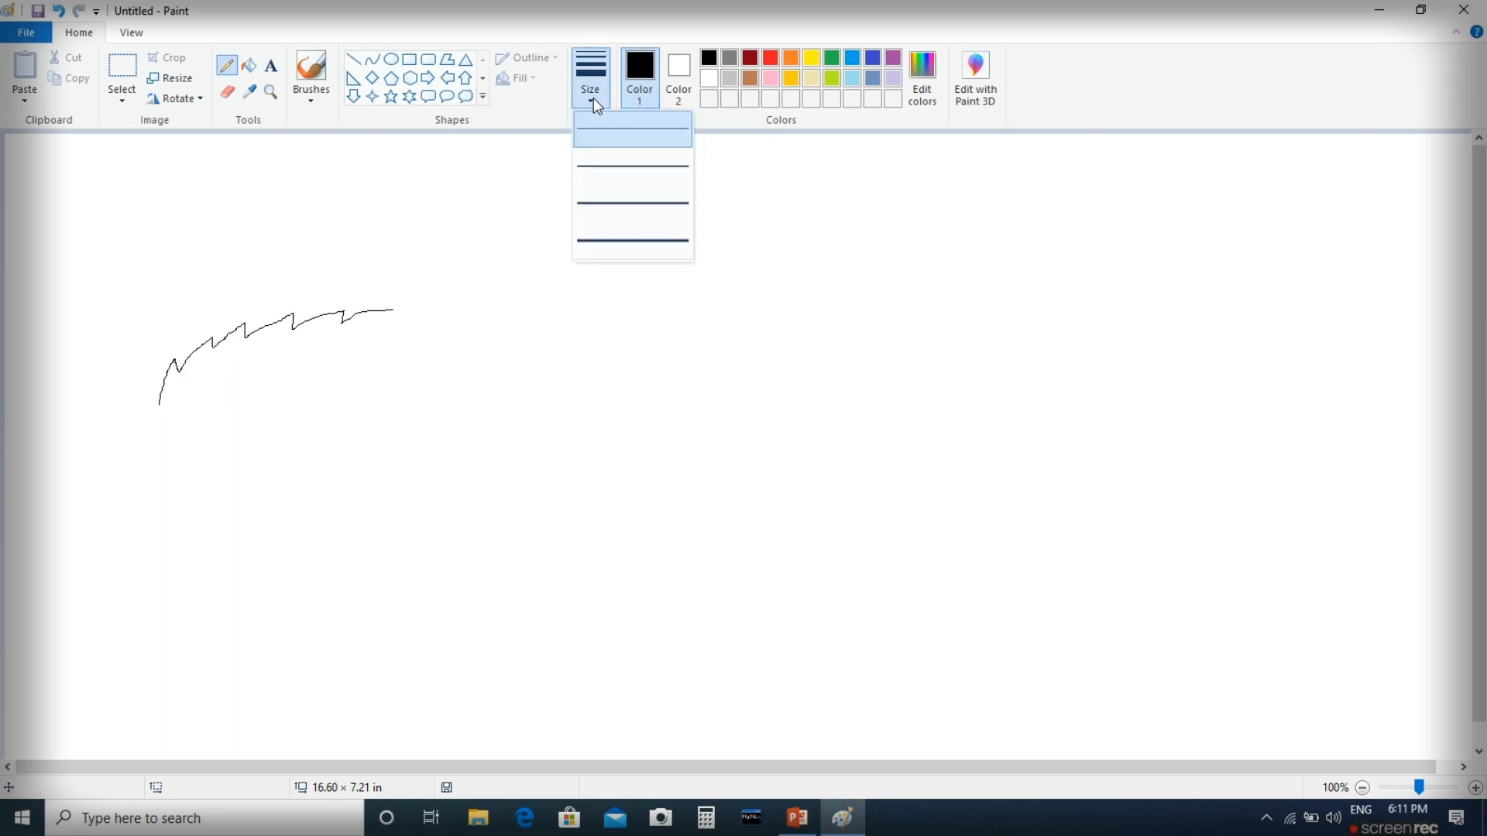
left_click(620, 242)
left_click_drag(393, 310, 443, 318)
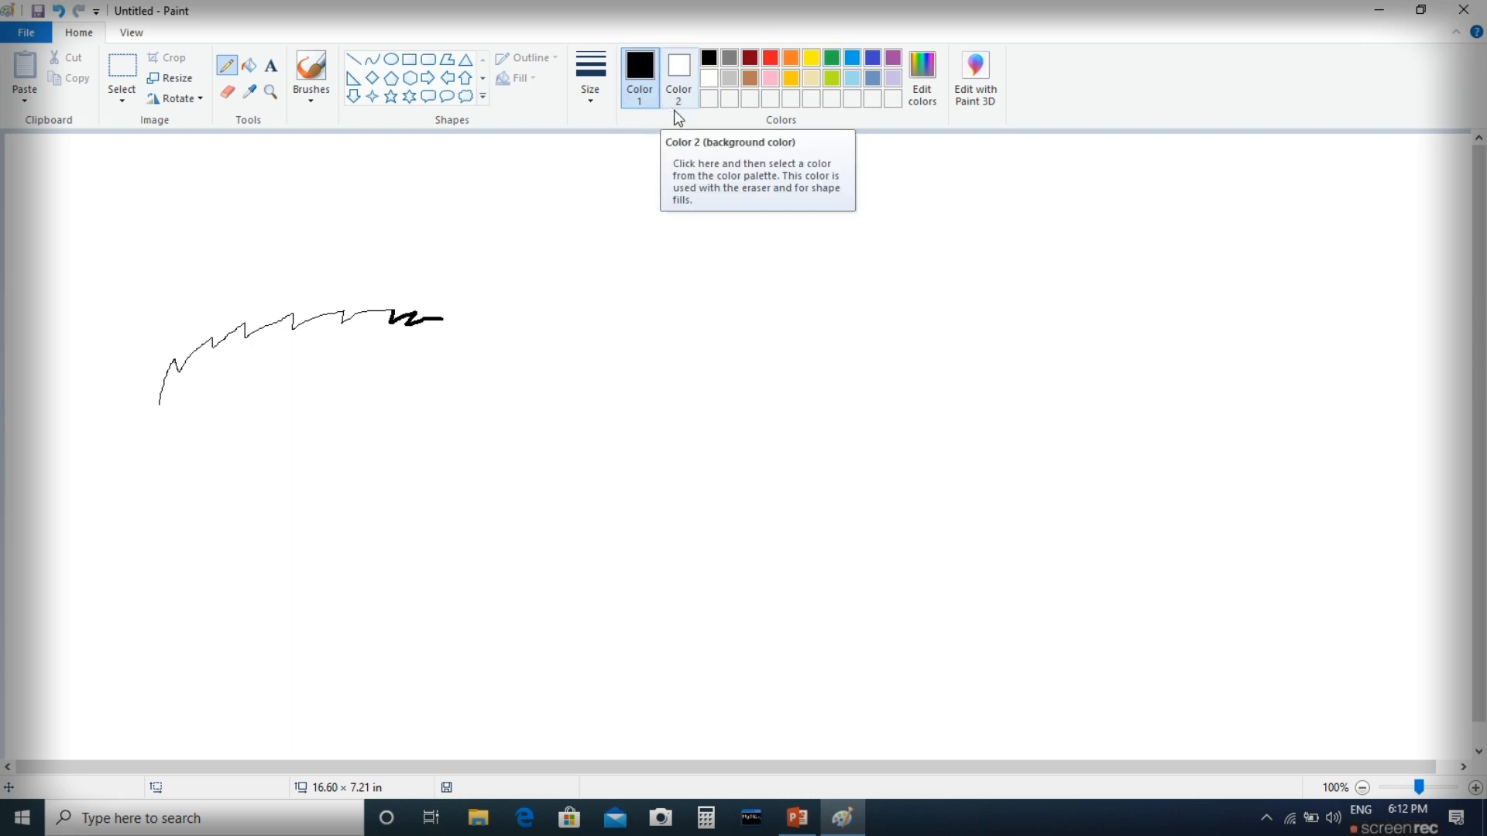
- Set Color 1 to red and continue the black line with a jagged Pencil stroke running right and back down to the left
left_click(774, 59)
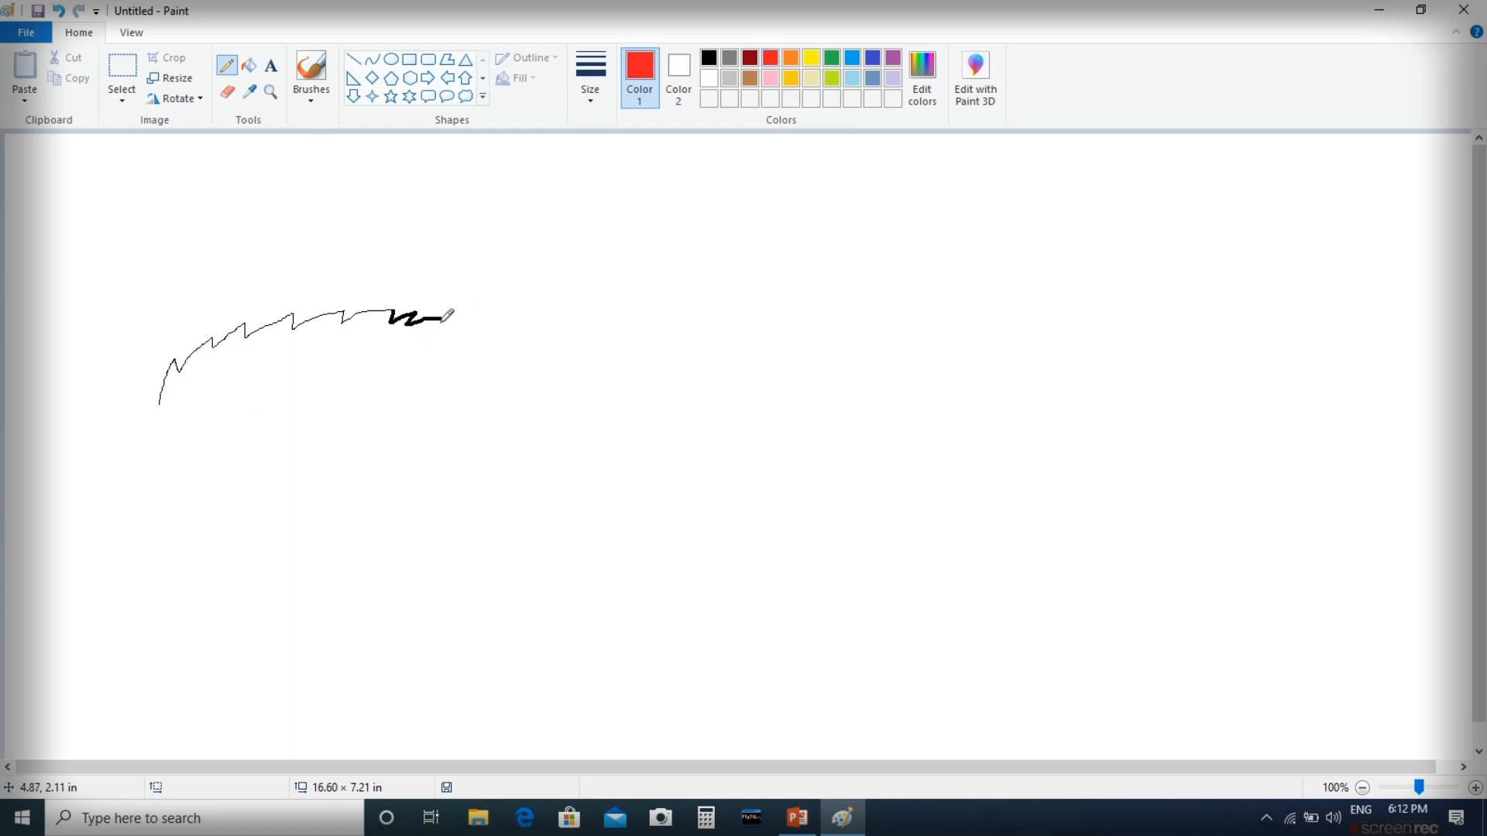
mouse_move(433, 331)
left_mouse_down()
mouse_move(545, 321)
mouse_move(402, 495)
left_mouse_up()
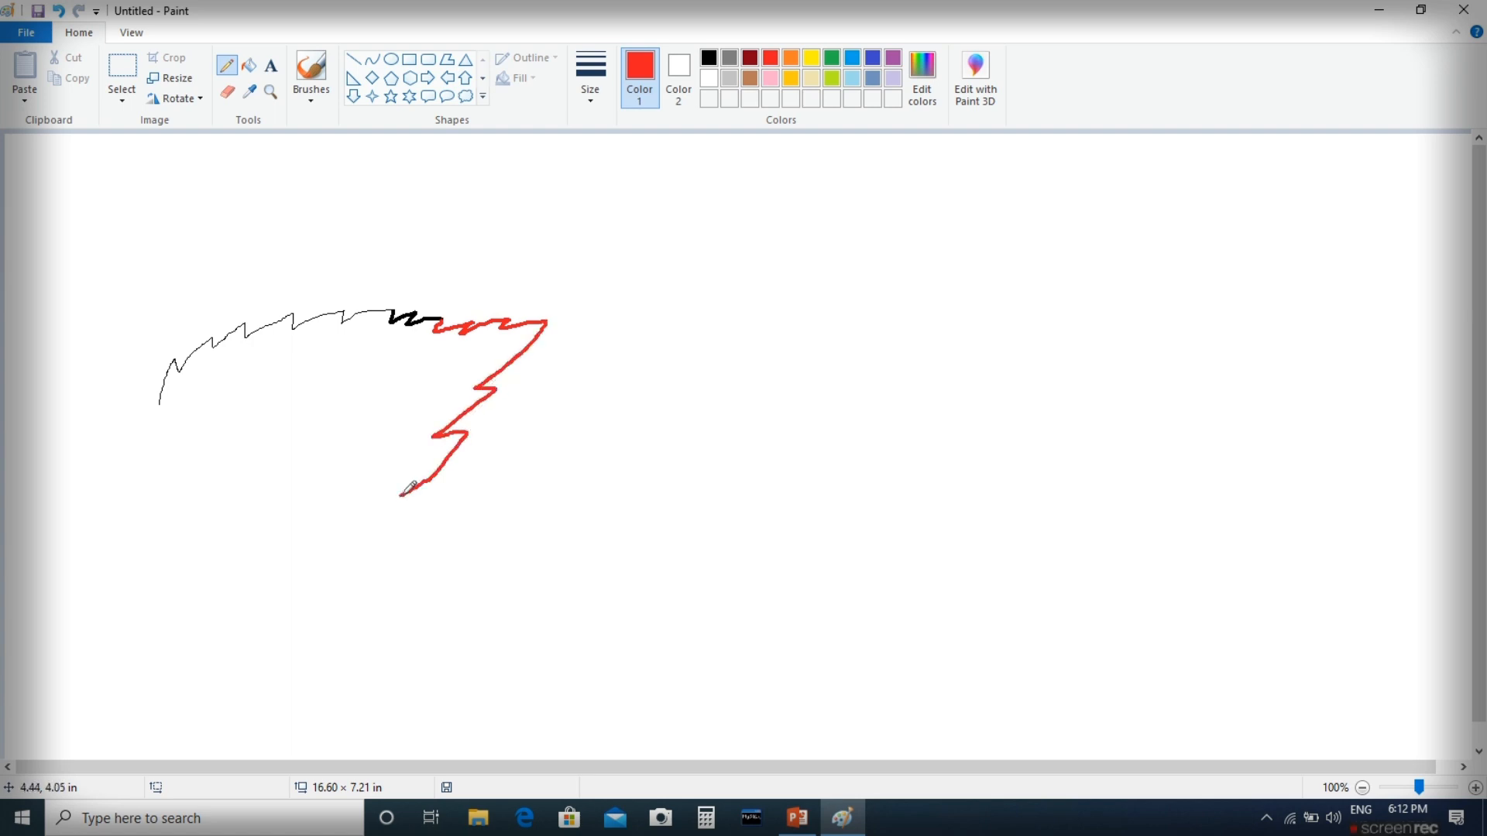
- Set Color 2 to green and draw a short jagged Pencil stroke in Color 1 beneath the thin black curve
left_click(670, 77)
left_click(833, 62)
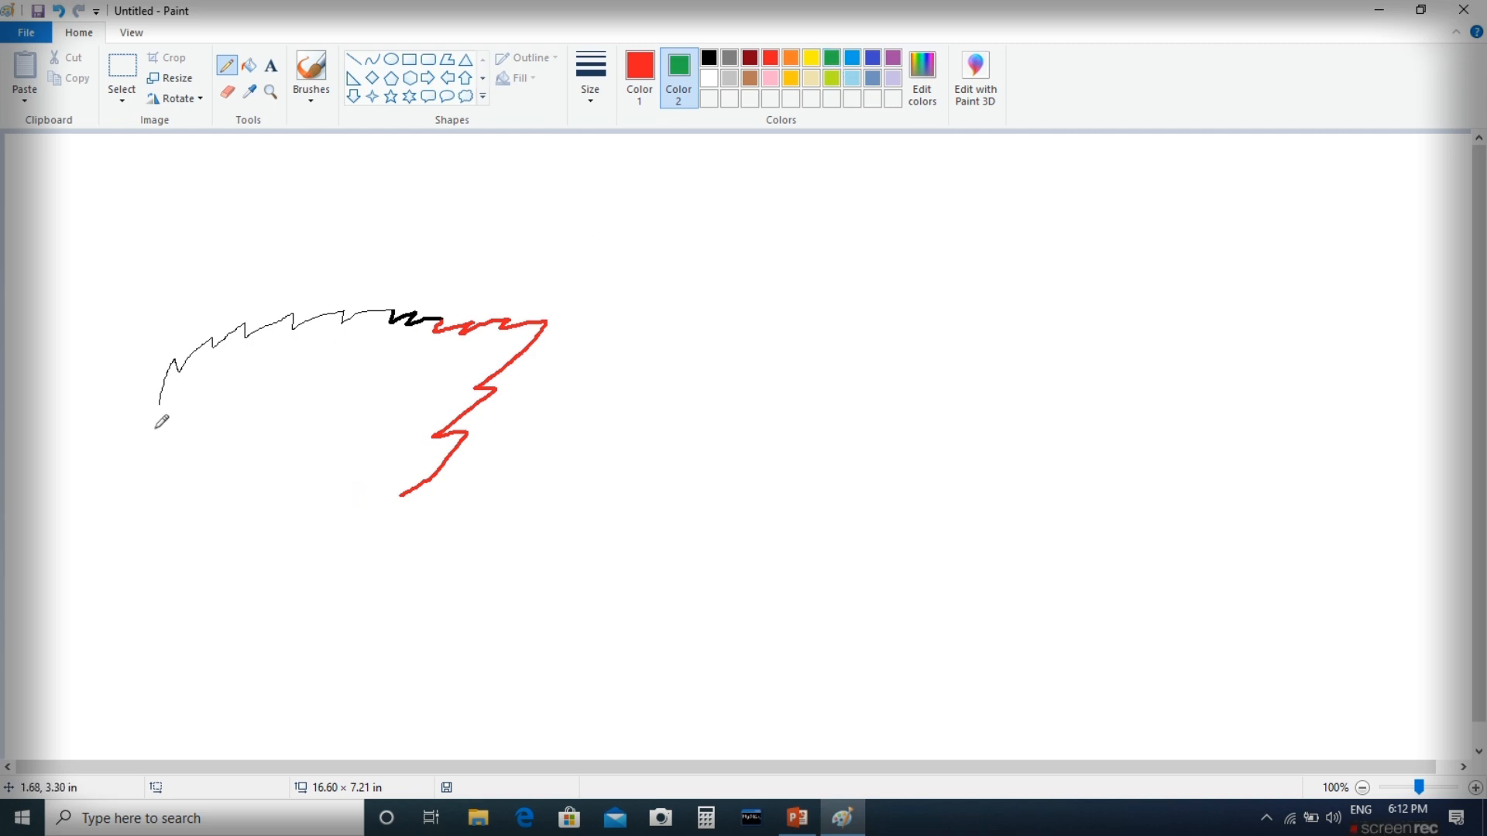
mouse_move(154, 429)
left_mouse_down()
mouse_move(191, 390)
mouse_move(191, 410)
mouse_move(219, 388)
mouse_move(302, 376)
left_mouse_up()
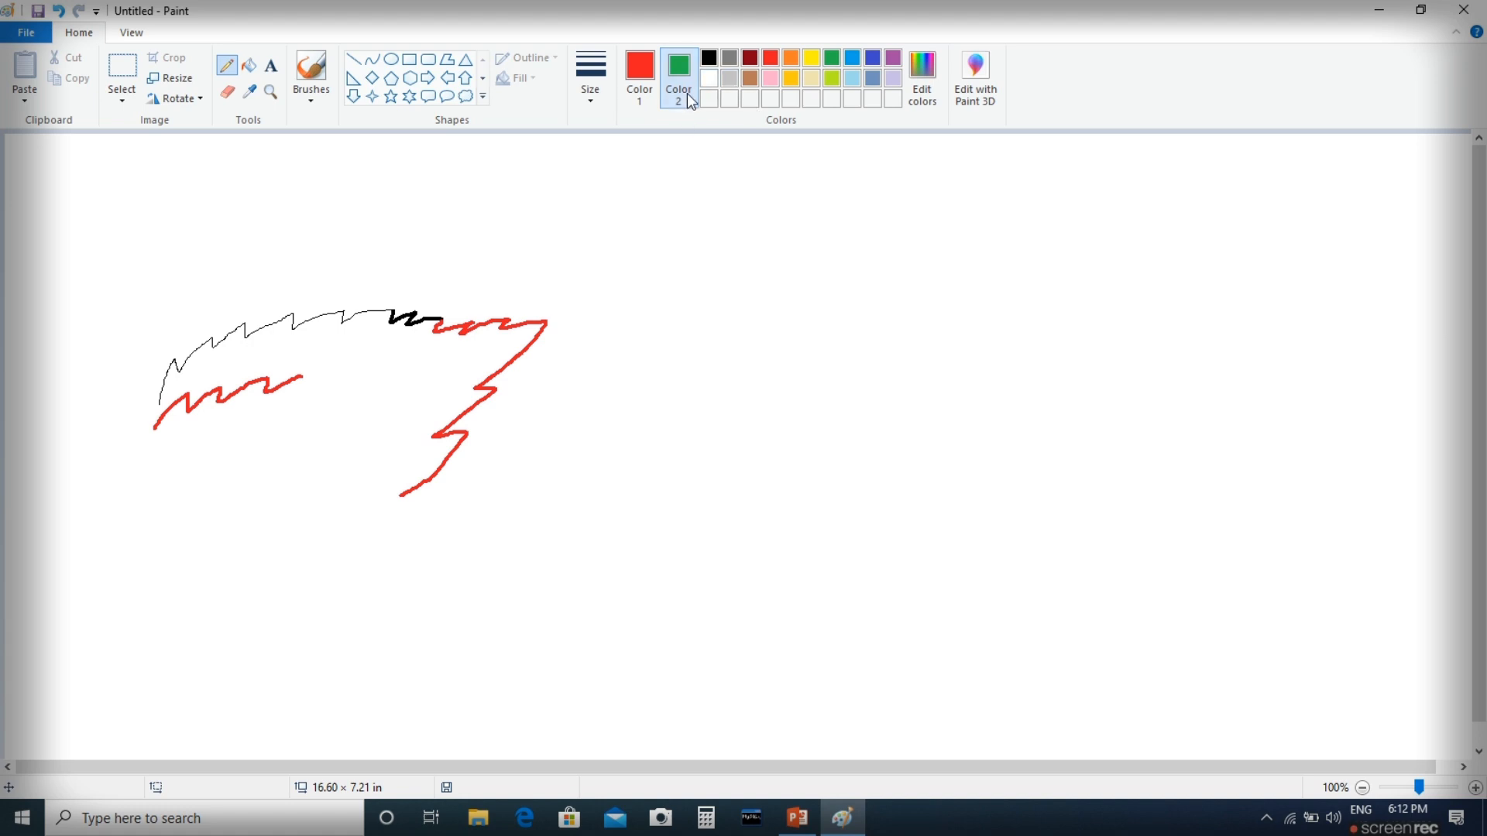
- Continue the lower red stroke in green, then add more jagged Pencil strokes alternating red Color 1 and green Color 2
right_click(302, 379)
left_click_drag(342, 369, 418, 369)
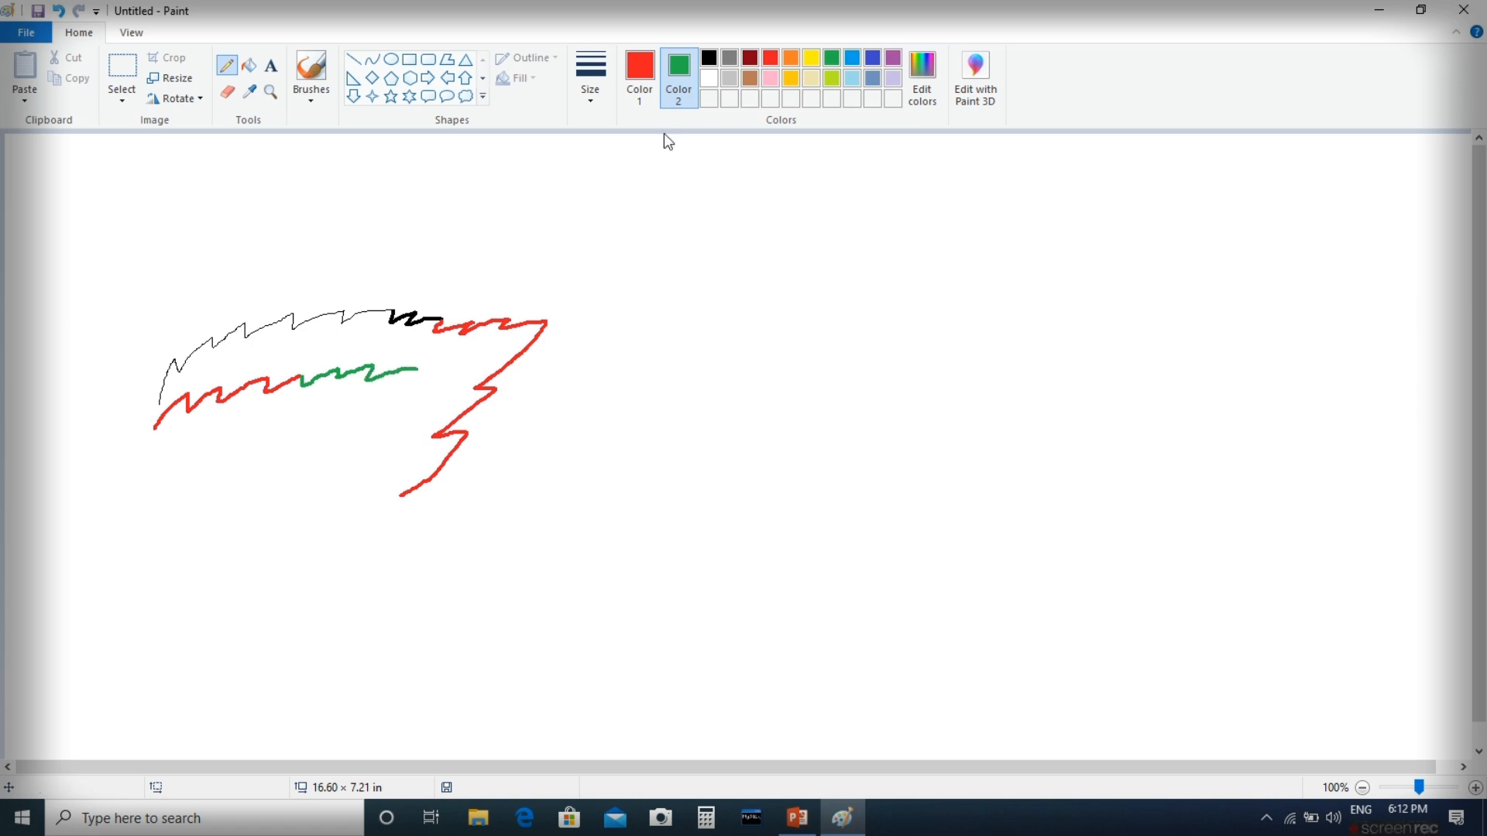
mouse_move(244, 525)
left_mouse_down()
mouse_move(277, 486)
mouse_move(275, 499)
mouse_move(311, 479)
mouse_move(311, 498)
mouse_move(351, 472)
mouse_move(347, 486)
mouse_move(374, 470)
mouse_move(368, 497)
mouse_move(401, 492)
mouse_move(315, 567)
left_mouse_up()
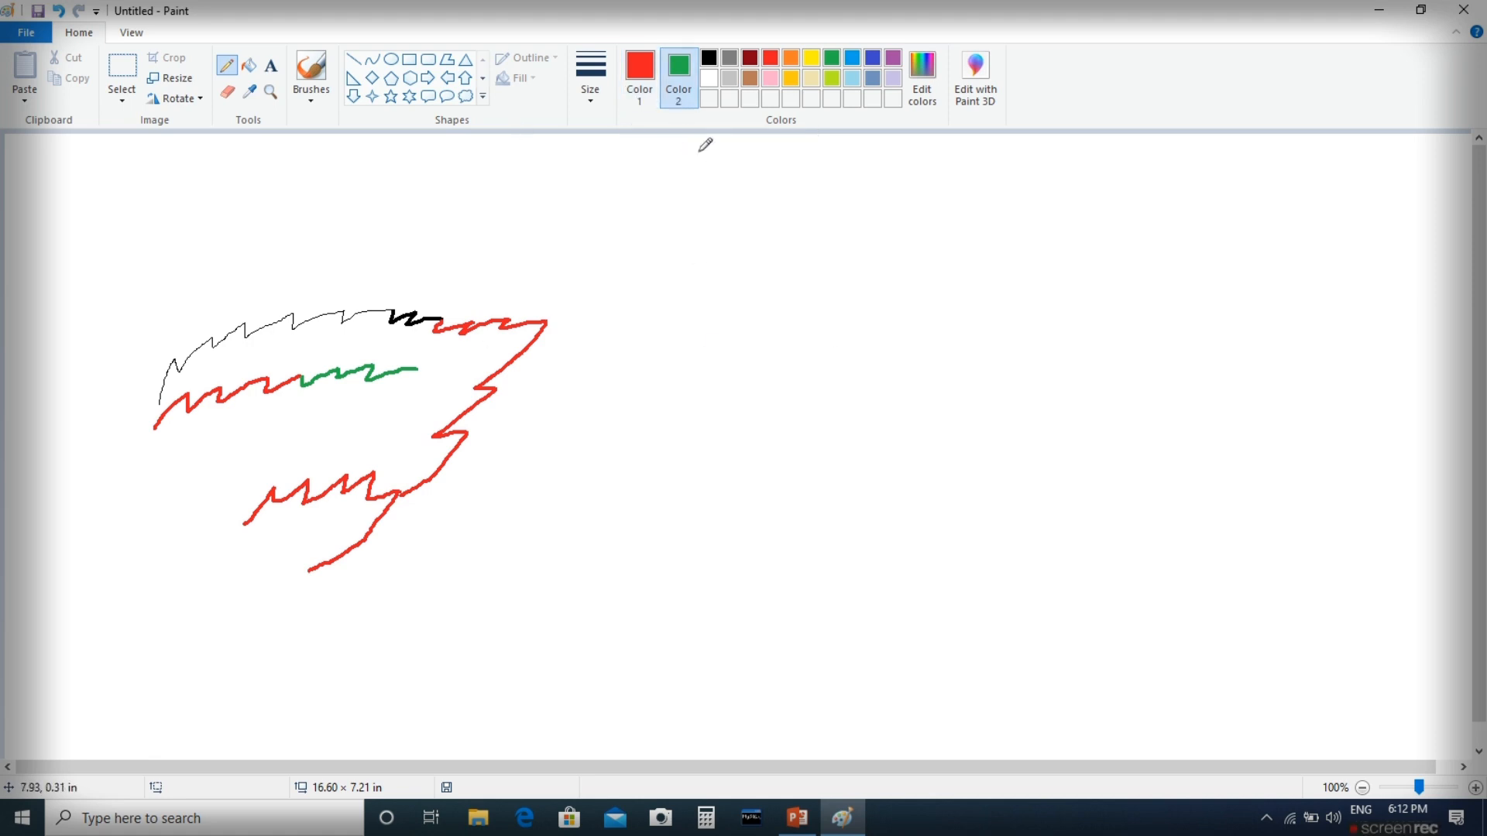
mouse_move(610, 373)
left_mouse_down()
mouse_move(671, 307)
mouse_move(670, 325)
mouse_move(782, 287)
left_mouse_up()
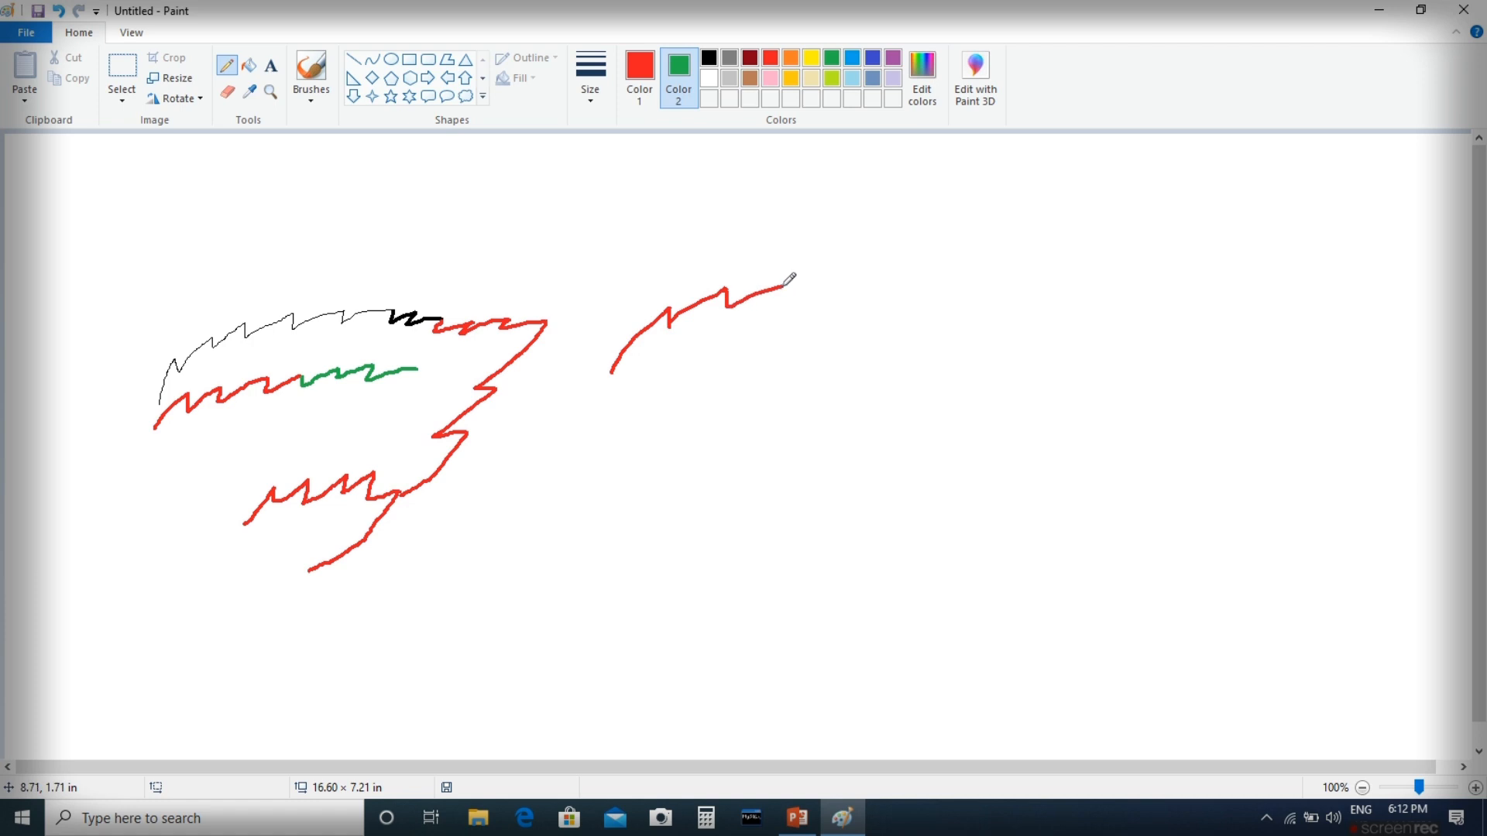
mouse_move(693, 443)
left_mouse_down()
mouse_move(772, 384)
mouse_move(890, 355)
left_mouse_up()
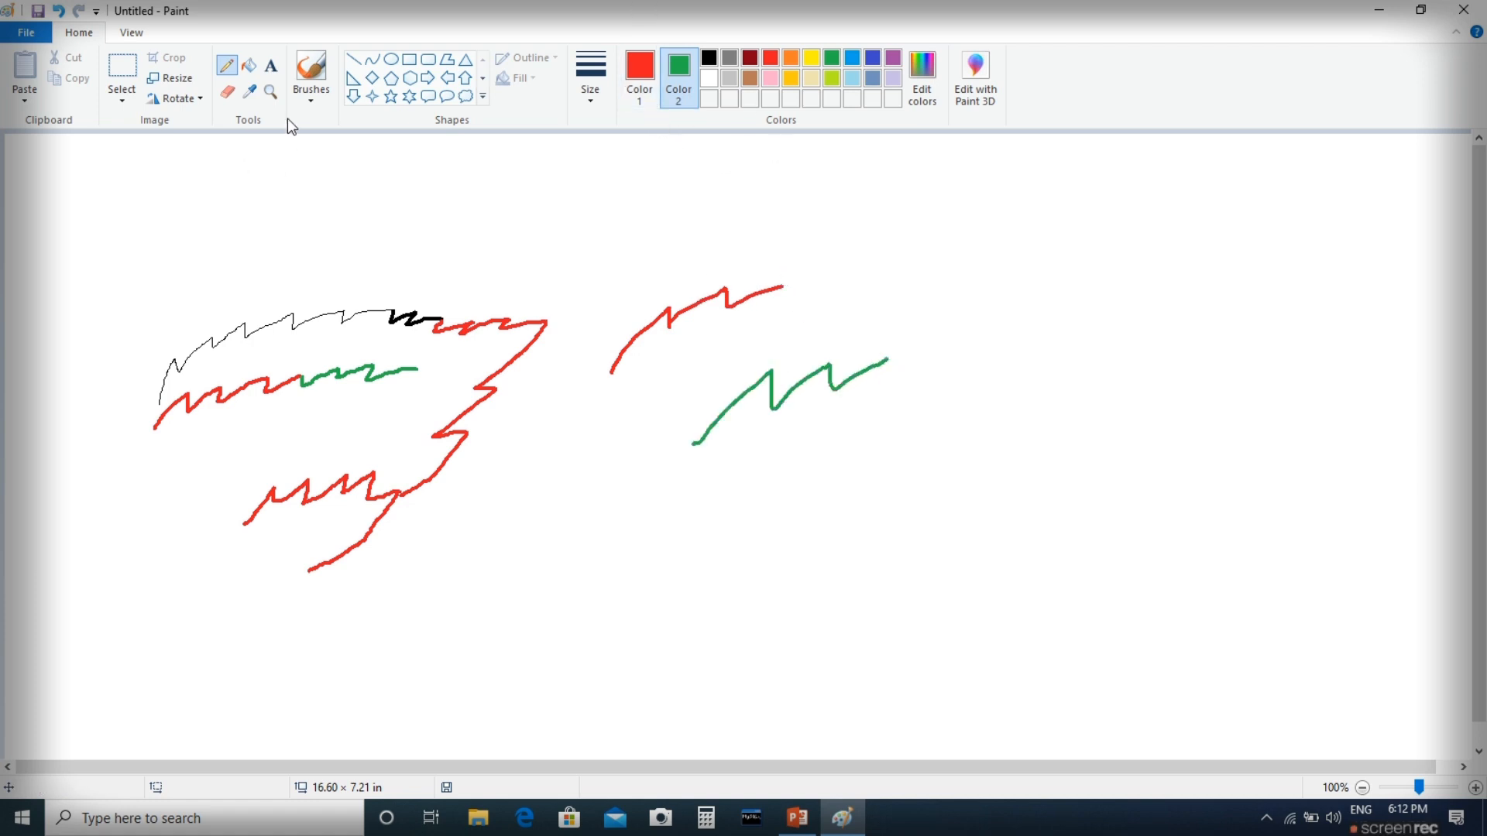
- Sweep the Eraser across the drawing in three zigzag strokes with green as Color 2
left_click(227, 96)
mouse_move(269, 272)
left_mouse_down()
mouse_move(232, 348)
mouse_move(329, 331)
mouse_move(390, 418)
mouse_move(525, 395)
left_mouse_up()
mouse_move(376, 278)
left_mouse_down()
mouse_move(531, 261)
mouse_move(516, 304)
mouse_move(656, 276)
mouse_move(717, 330)
left_mouse_up()
mouse_move(645, 208)
left_mouse_down()
mouse_move(725, 263)
mouse_move(865, 417)
left_mouse_up()
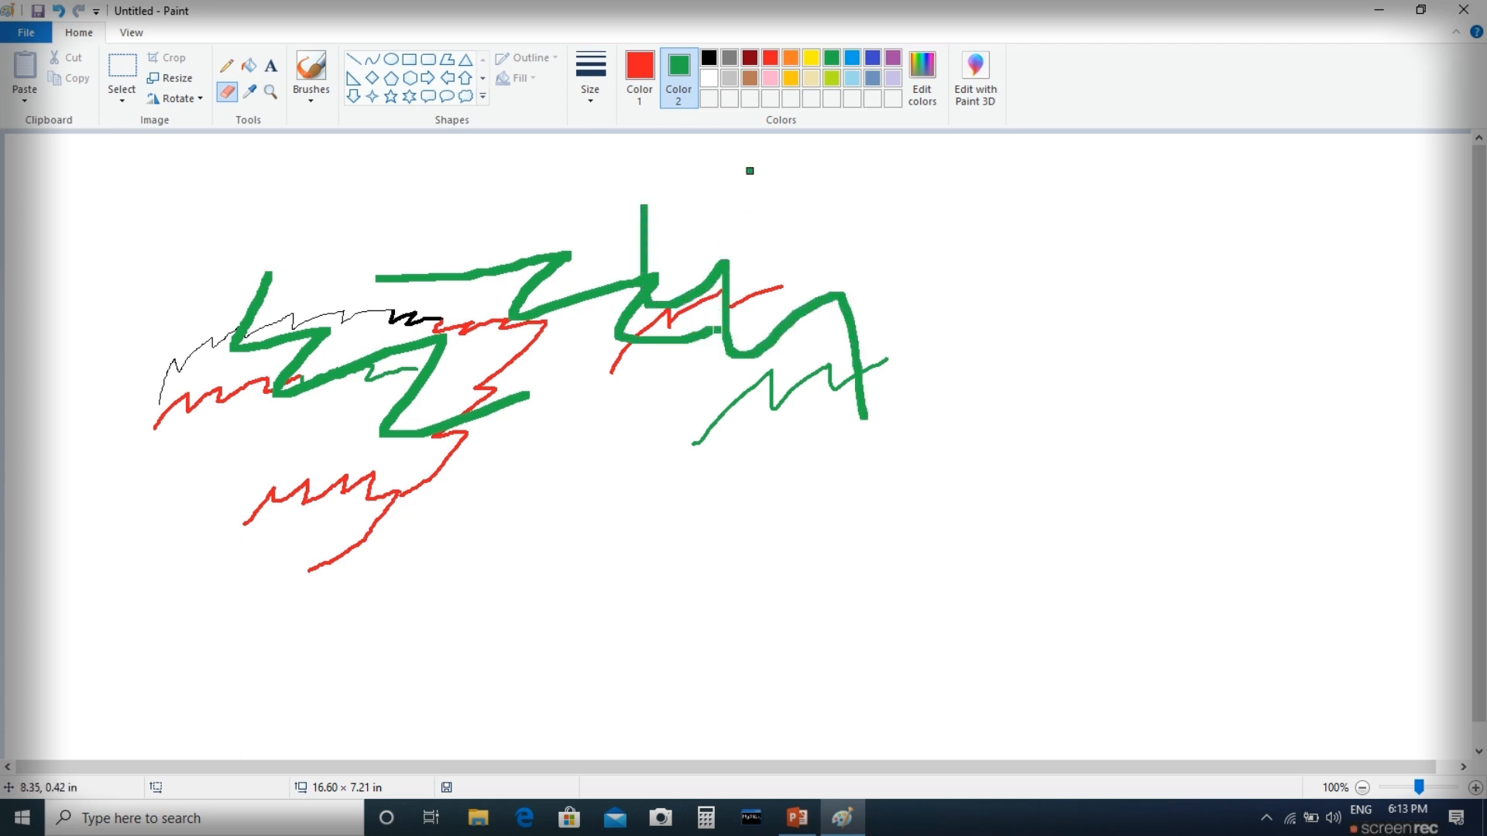
- Set Color 2 to white and erase gaps through the green, red and black strokes
left_click(708, 77)
left_click(580, 295)
left_click(622, 281)
mouse_move(627, 274)
left_mouse_down()
mouse_move(700, 358)
mouse_move(906, 372)
mouse_move(923, 402)
left_mouse_up()
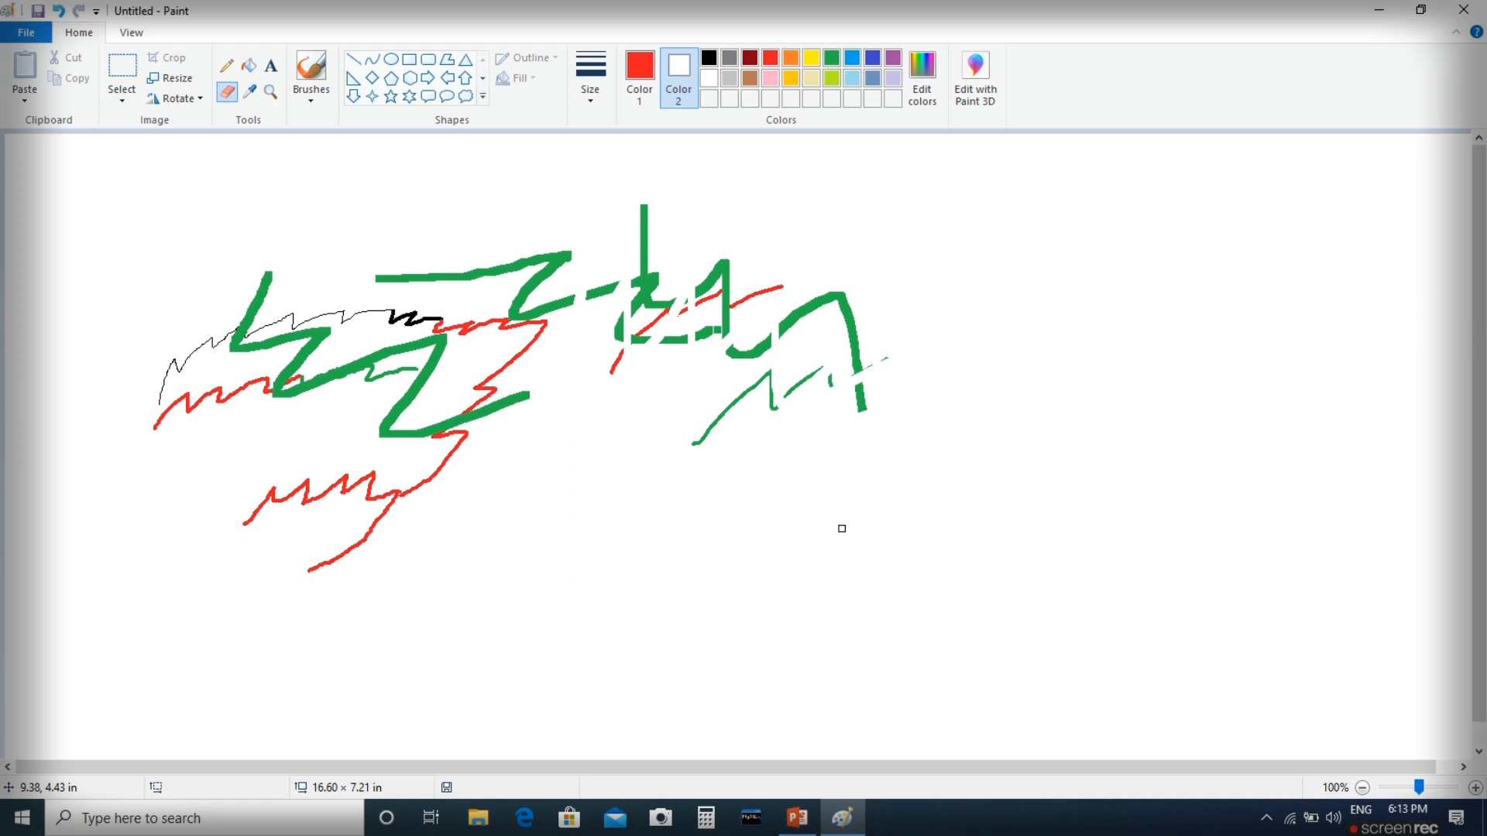
key("ctrl+Page_Up")
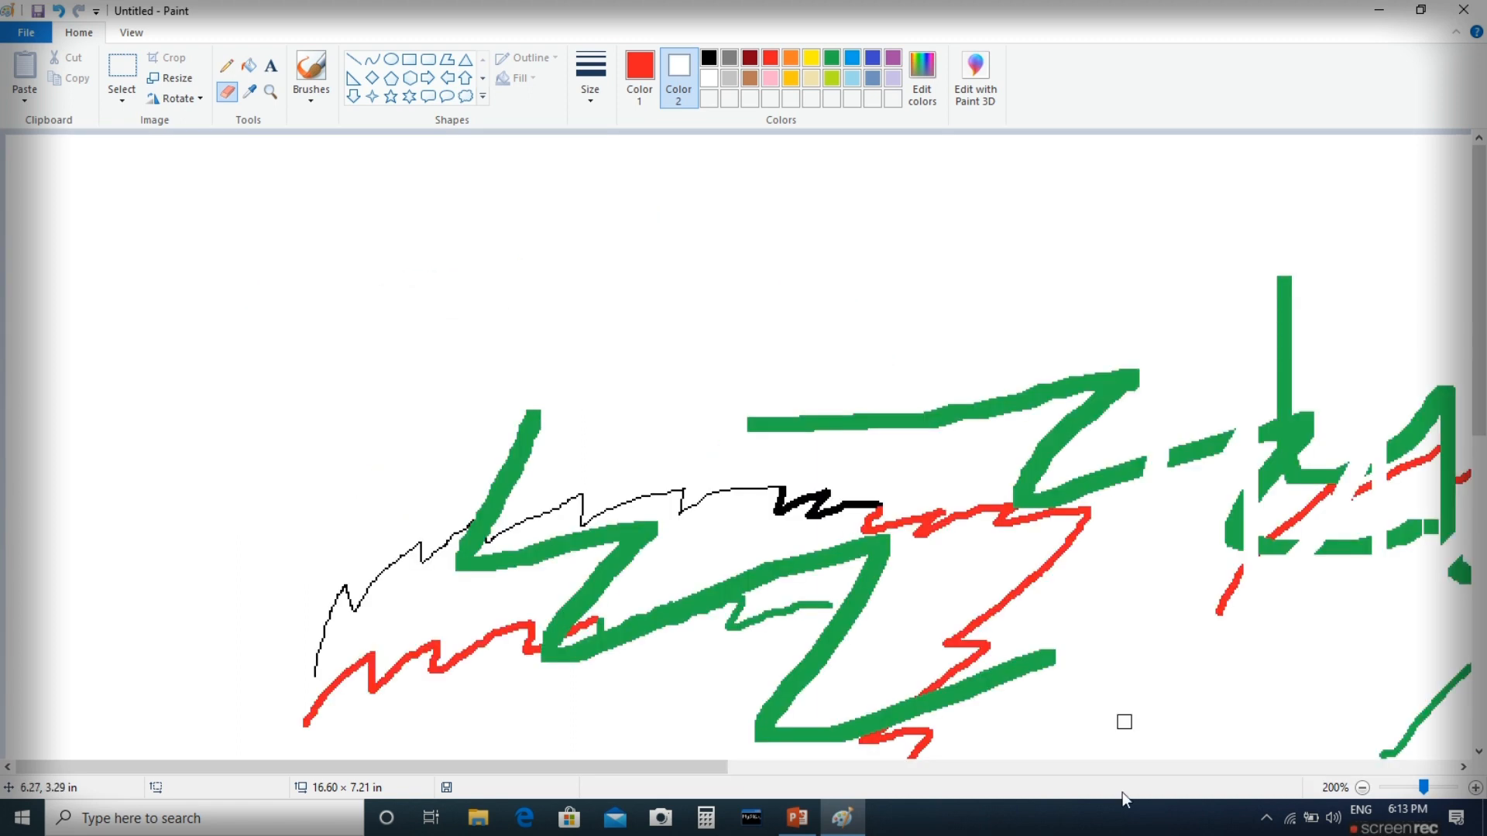
left_click(1408, 783)
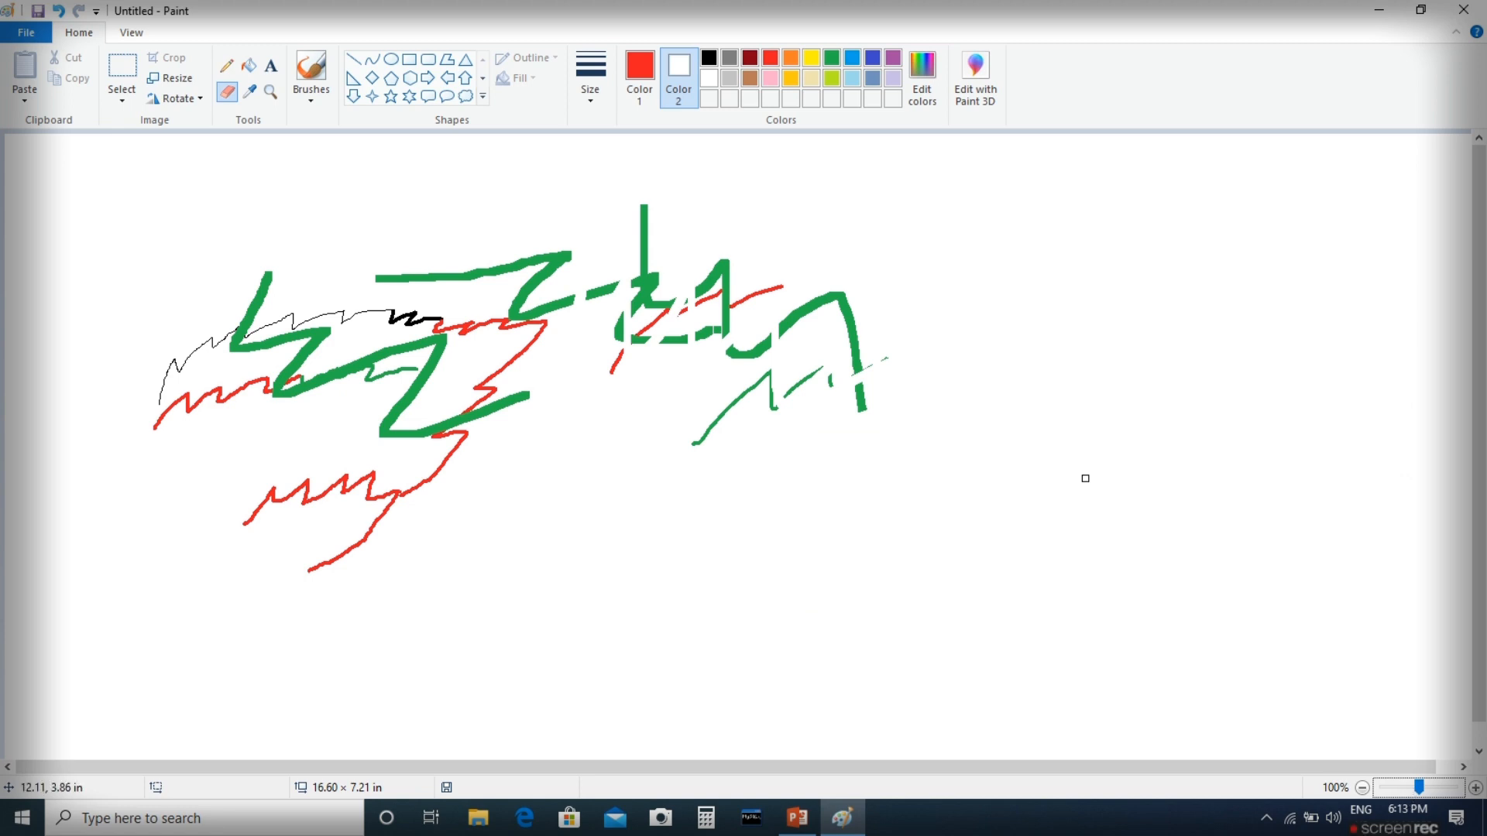
mouse_move(496, 246)
left_mouse_down()
mouse_move(402, 323)
mouse_move(600, 292)
left_mouse_up()
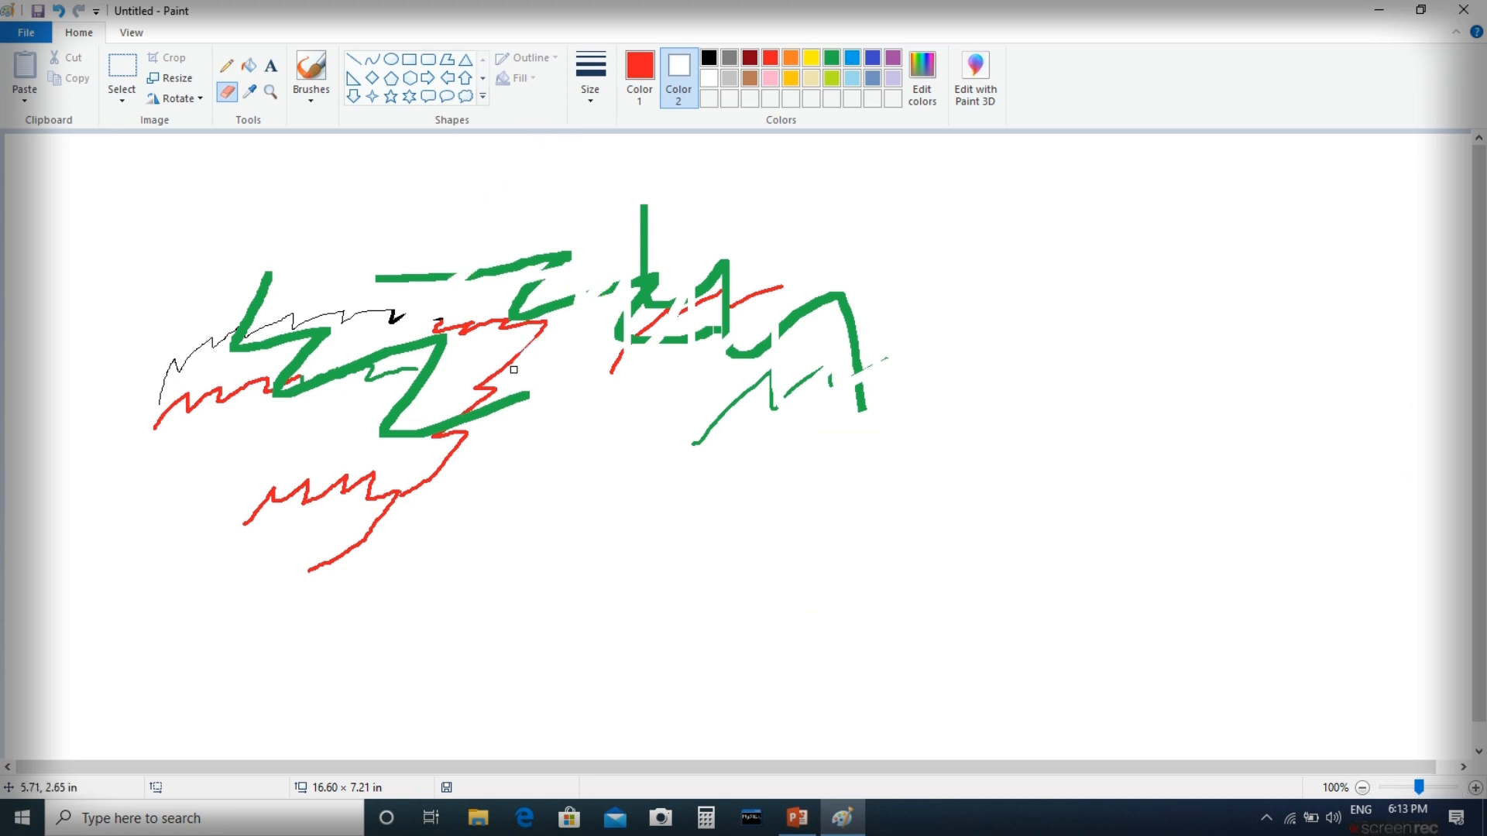
- Select the whole drawing with a rectangle of about 9.79 × 5.59 in, shift it slightly, and delete it
left_click(129, 75)
mouse_move(75, 155)
left_mouse_down()
mouse_move(497, 468)
mouse_move(899, 617)
mouse_move(950, 655)
left_mouse_up()
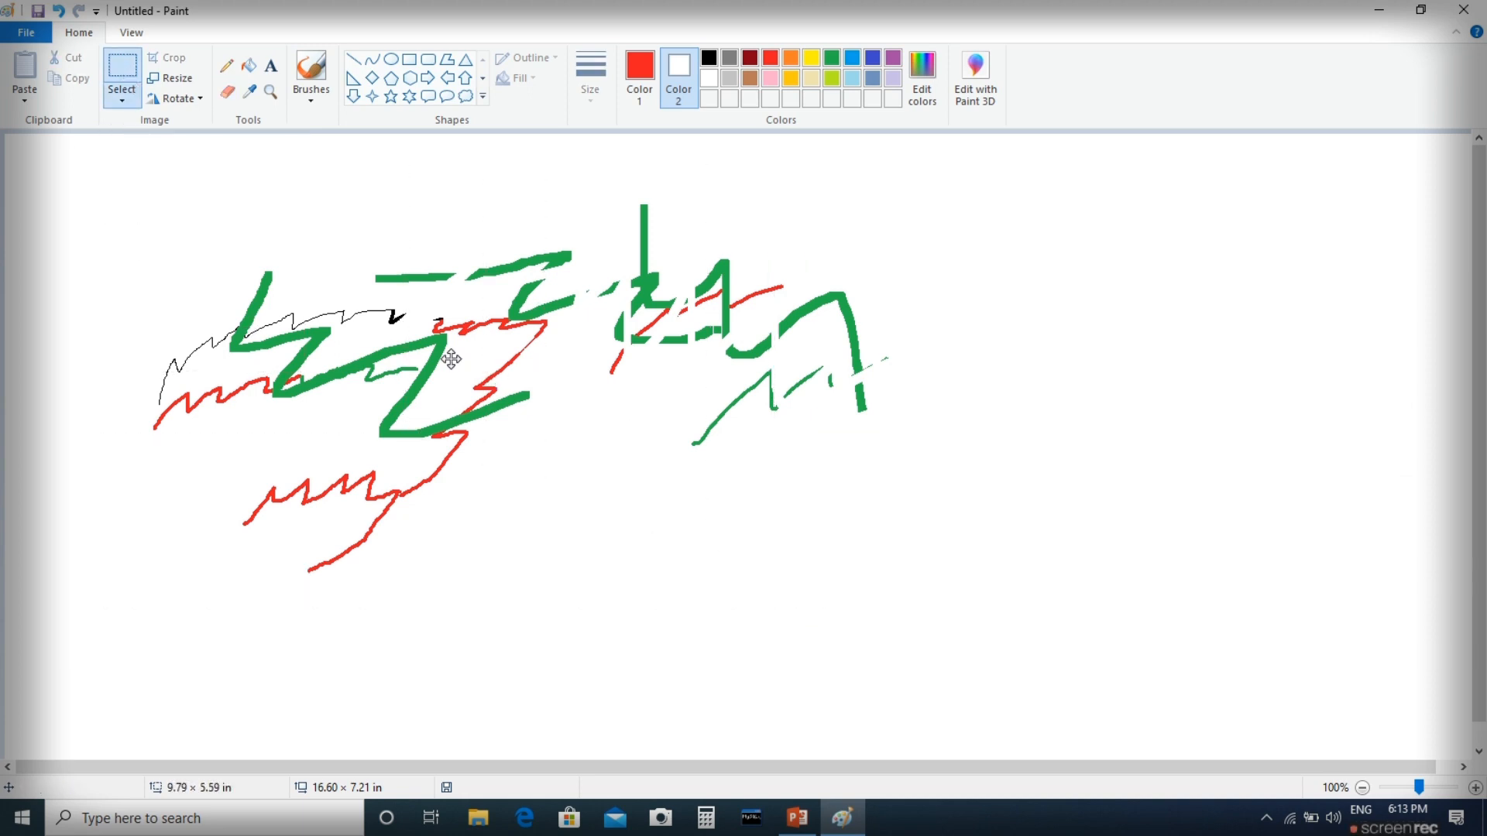
mouse_move(452, 359)
left_mouse_down()
mouse_move(773, 411)
mouse_move(551, 407)
left_mouse_up()
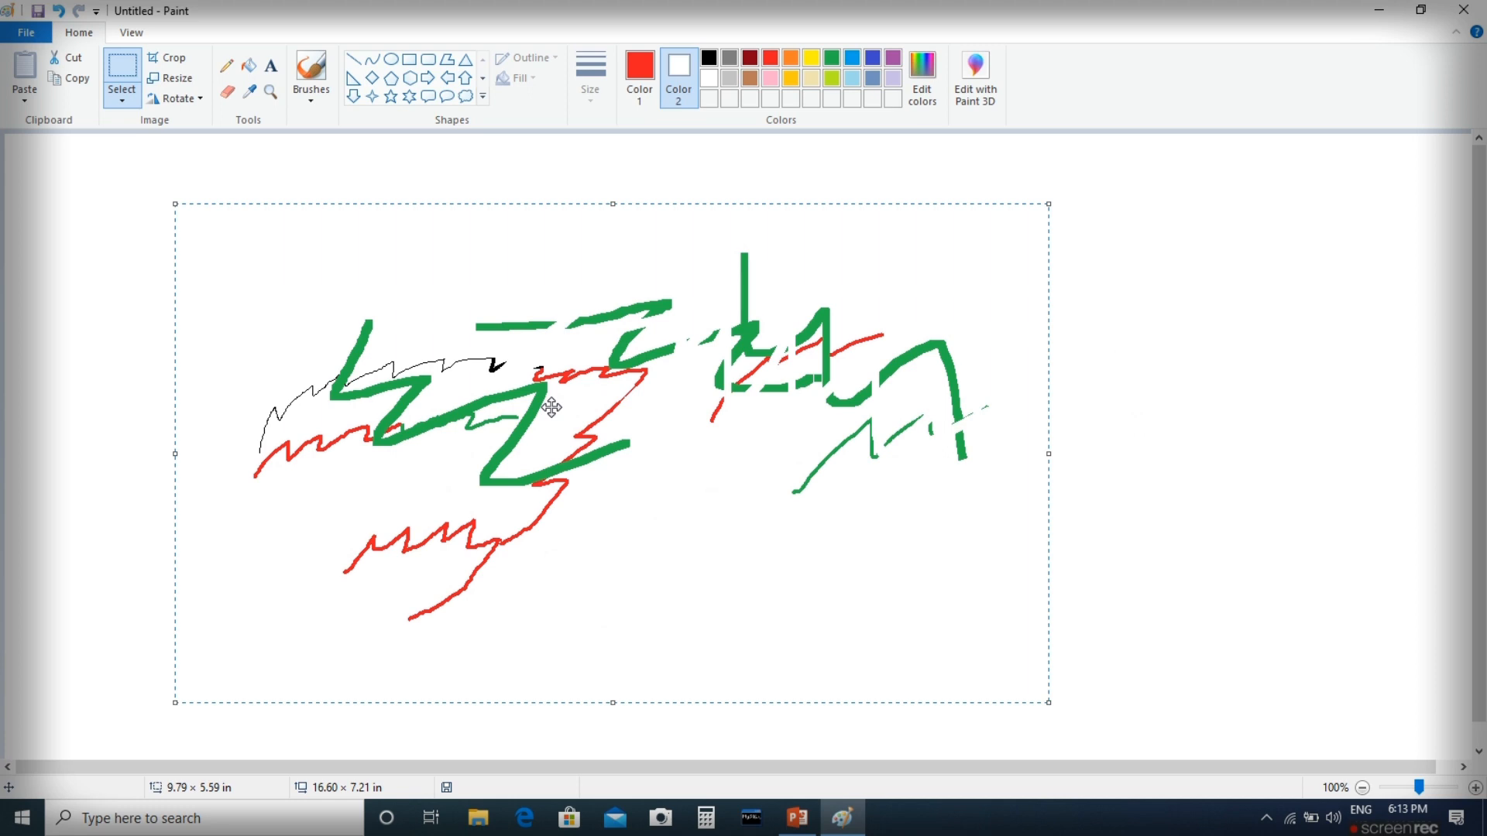
key("Delete")
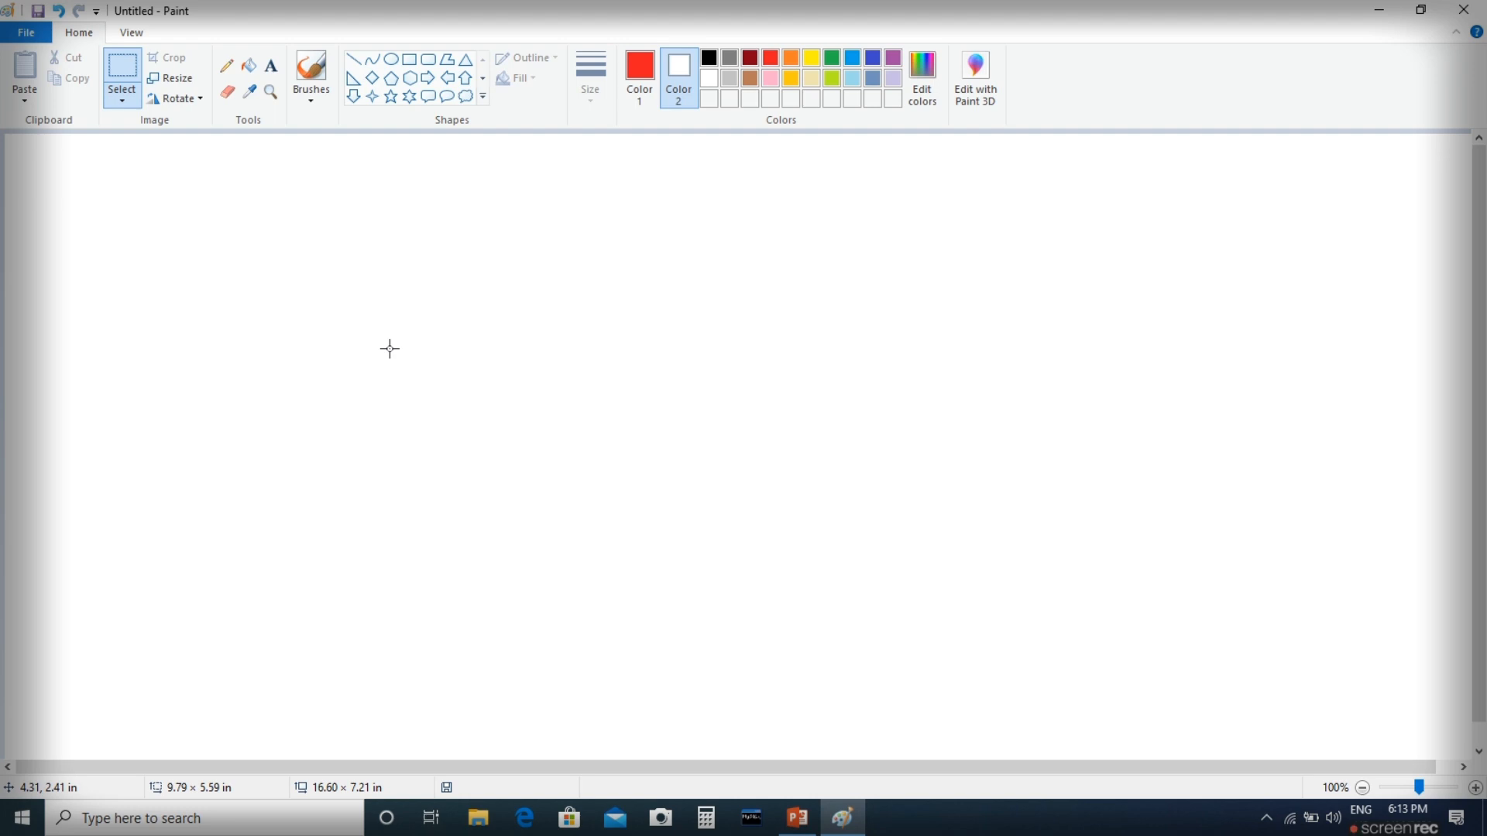
- Draw two separate jagged freehand strokes in red with the Pencil
left_click(227, 68)
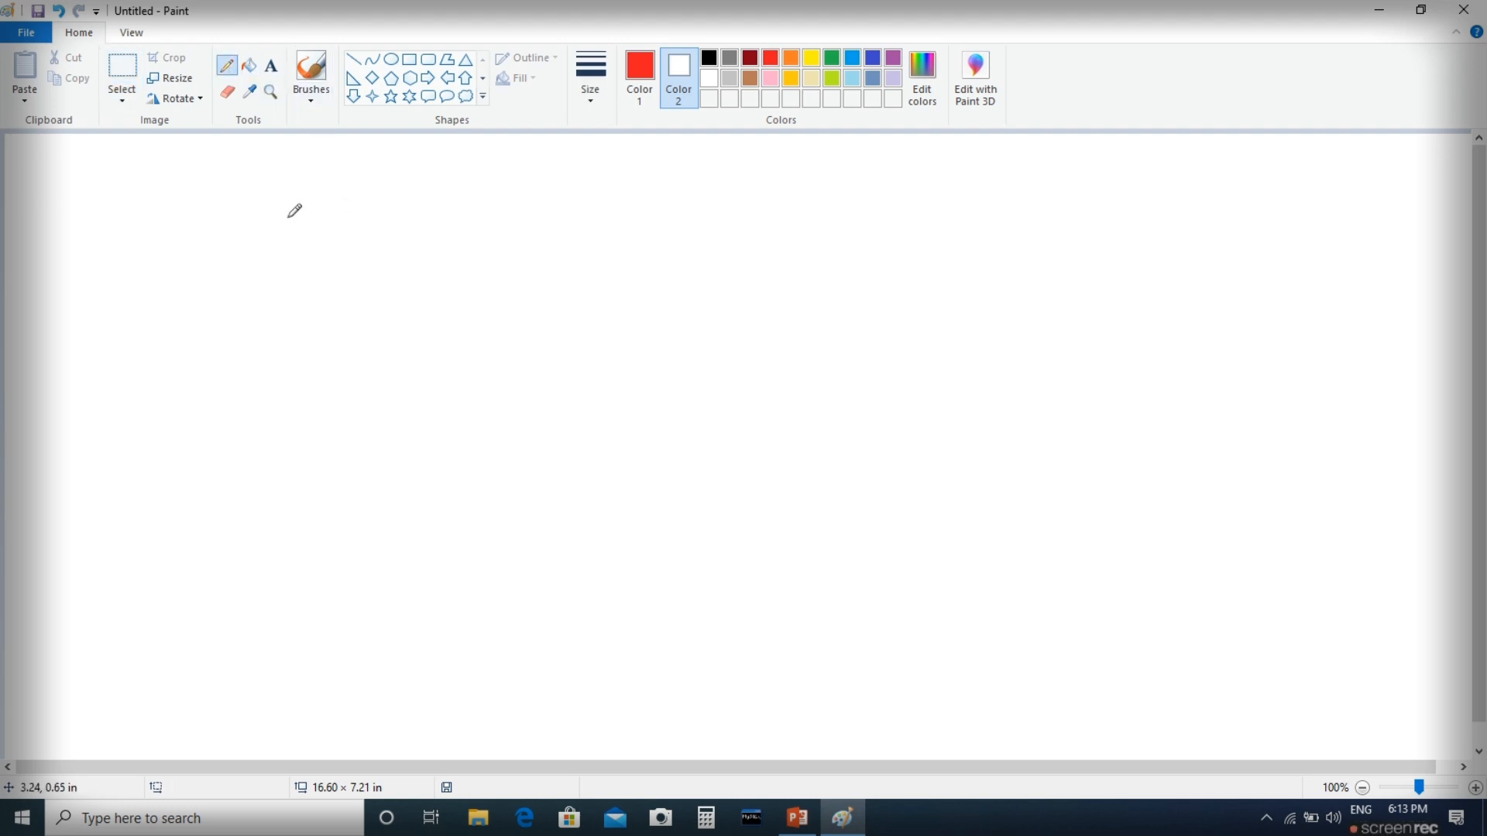
mouse_move(165, 423)
left_mouse_down()
mouse_move(201, 357)
mouse_move(214, 374)
mouse_move(299, 333)
mouse_move(290, 357)
mouse_move(351, 339)
mouse_move(424, 353)
left_mouse_up()
mouse_move(505, 418)
left_mouse_down()
mouse_move(562, 348)
mouse_move(757, 440)
mouse_move(680, 500)
left_mouse_up()
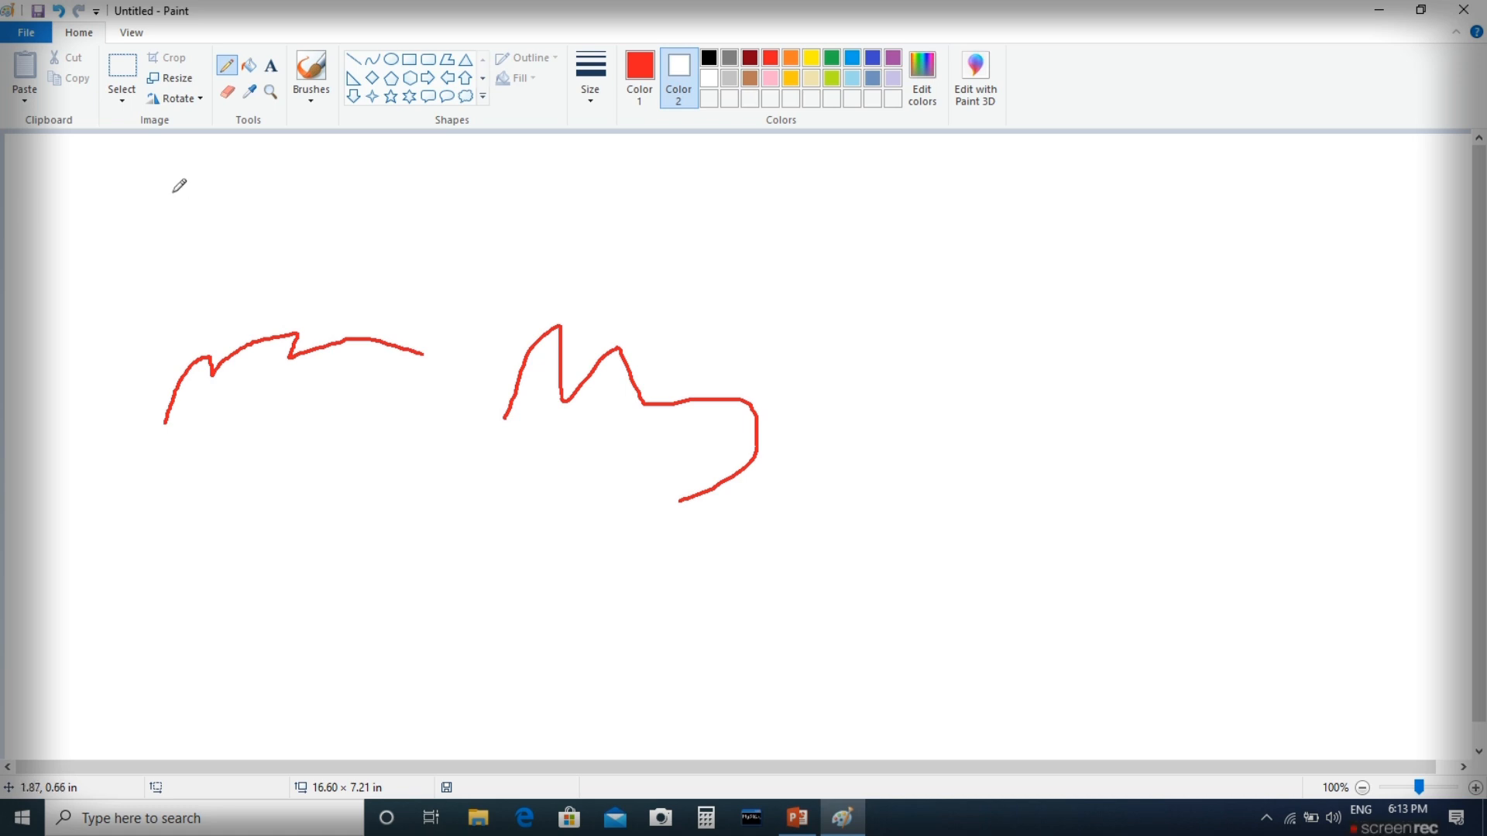
- Draw a series of perfectly straight horizontal red Pencil lines above and across the freehand strokes
mouse_move(150, 195)
left_mouse_down()
mouse_move(465, 209)
mouse_move(918, 264)
left_mouse_up()
left_click_drag(147, 276, 964, 276)
left_click_drag(132, 239, 947, 240)
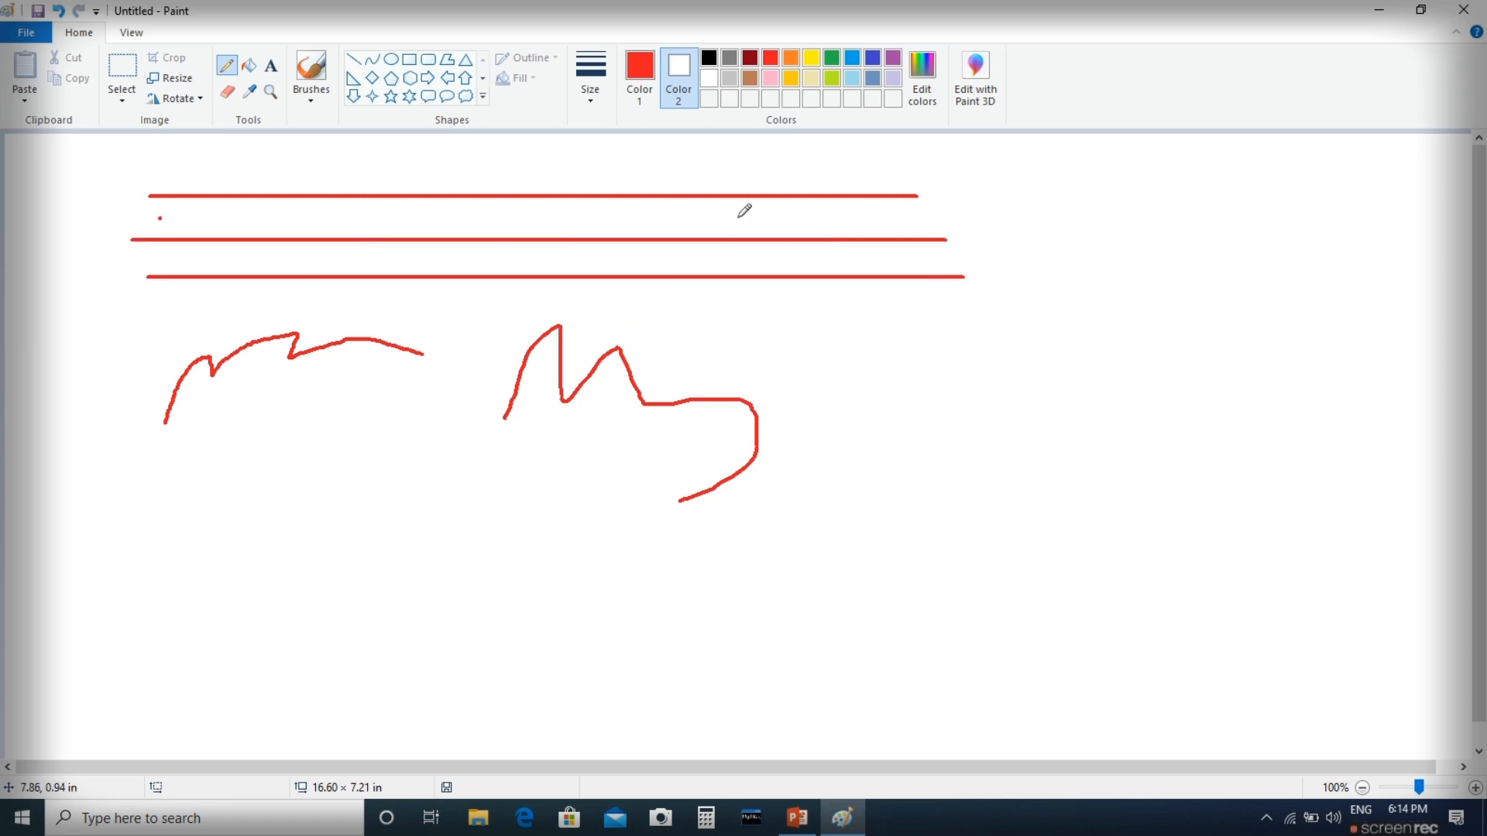
left_click_drag(372, 365, 973, 366)
left_click_drag(498, 455, 1001, 455)
left_click_drag(736, 295, 714, 552)
mouse_move(782, 301)
left_mouse_down()
mouse_move(602, 323)
mouse_move(300, 325)
left_mouse_up()
left_click_drag(782, 332, 332, 333)
left_click_drag(948, 323, 707, 324)
left_click_drag(1072, 308, 816, 308)
left_click_drag(1178, 322, 888, 321)
- Draw five straight vertical red Pencil lines crossing the horizontal ones
left_click_drag(747, 170, 747, 580)
left_click_drag(809, 198, 809, 500)
left_click_drag(898, 180, 897, 565)
left_click_drag(959, 159, 959, 664)
left_click_drag(1019, 197, 1019, 627)
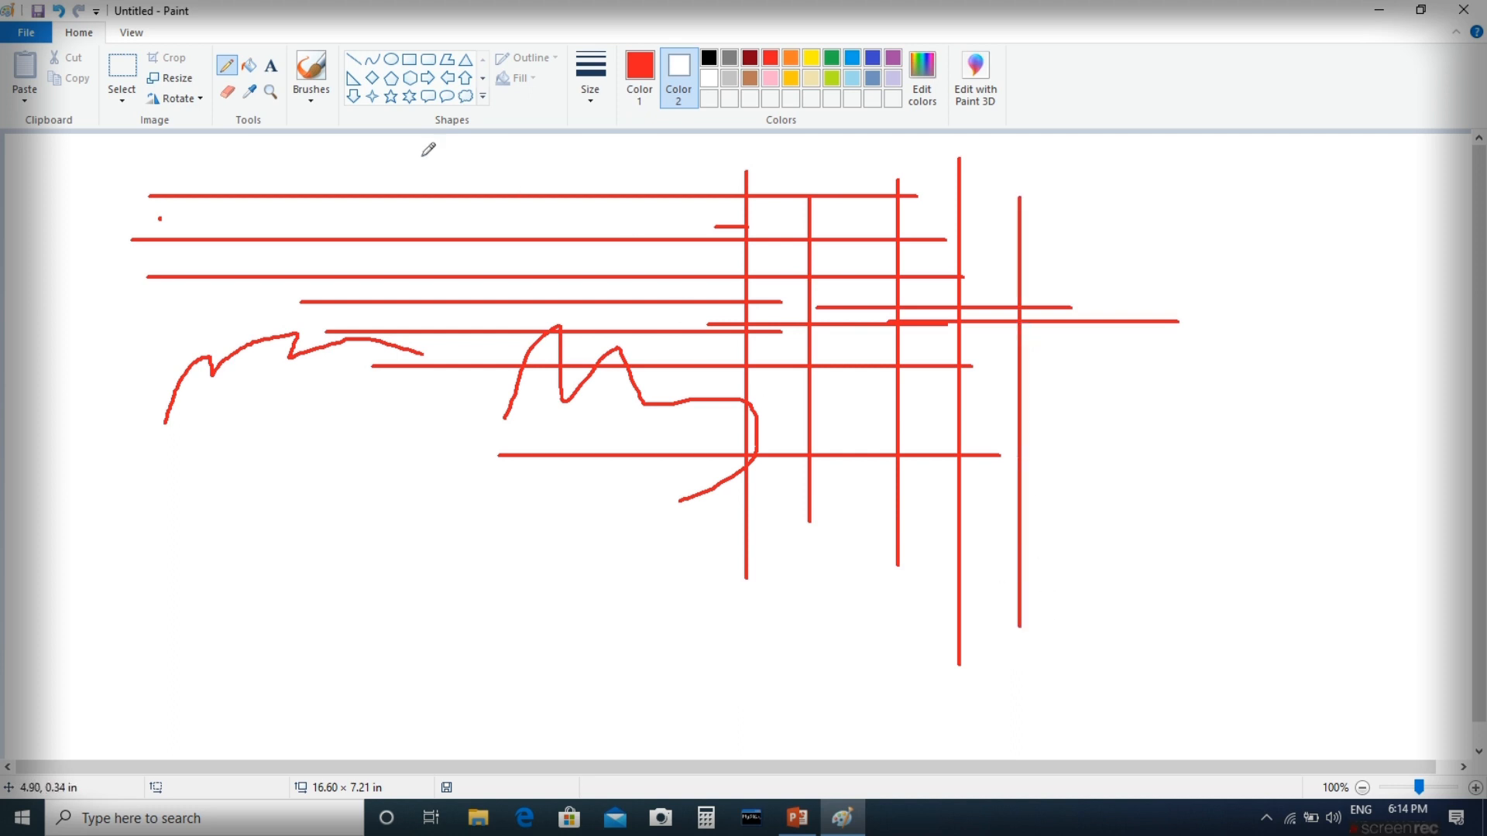
- Select the red lines with a rectangle of about 12.05 × 6.37 in and delete them
left_click(122, 69)
left_click_drag(97, 145, 1172, 712)
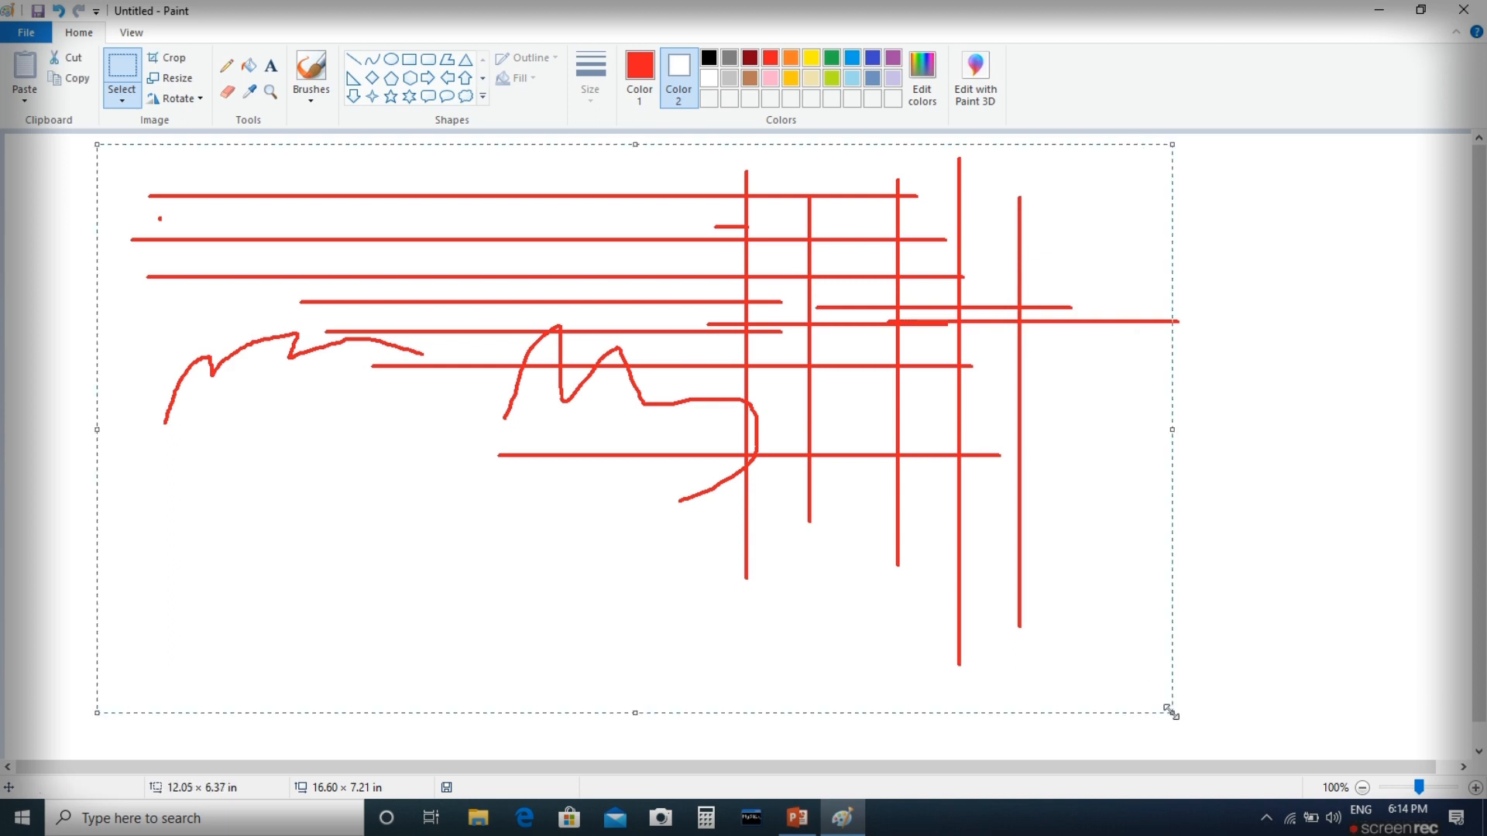
key("Delete")
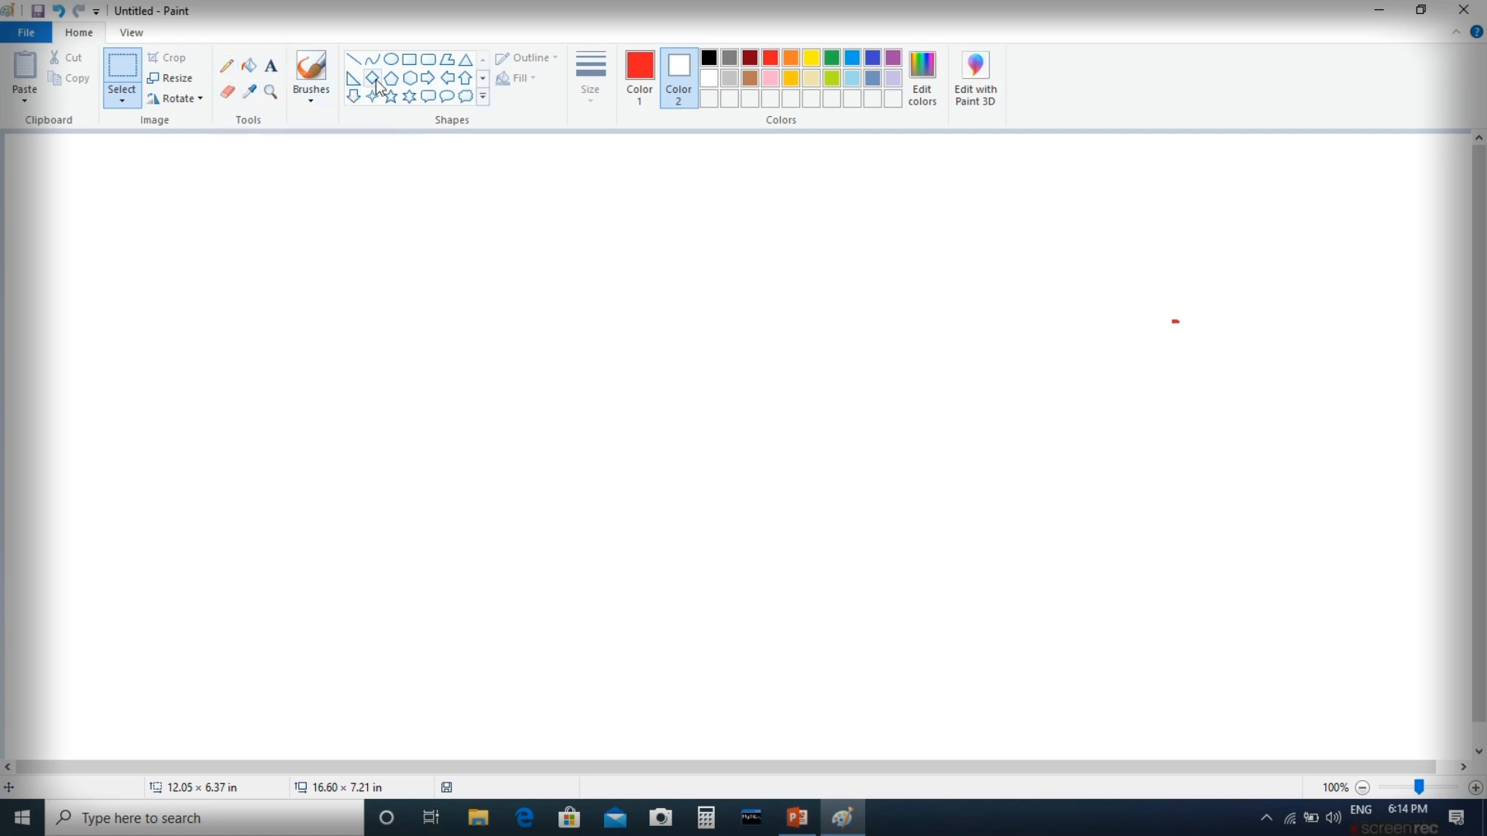
- Draw a slightly slanted red line spanning about 4.20 × 0.55 in with the Line tool, and erase it completely with the Eraser
left_click(352, 60)
left_click_drag(216, 344, 592, 295)
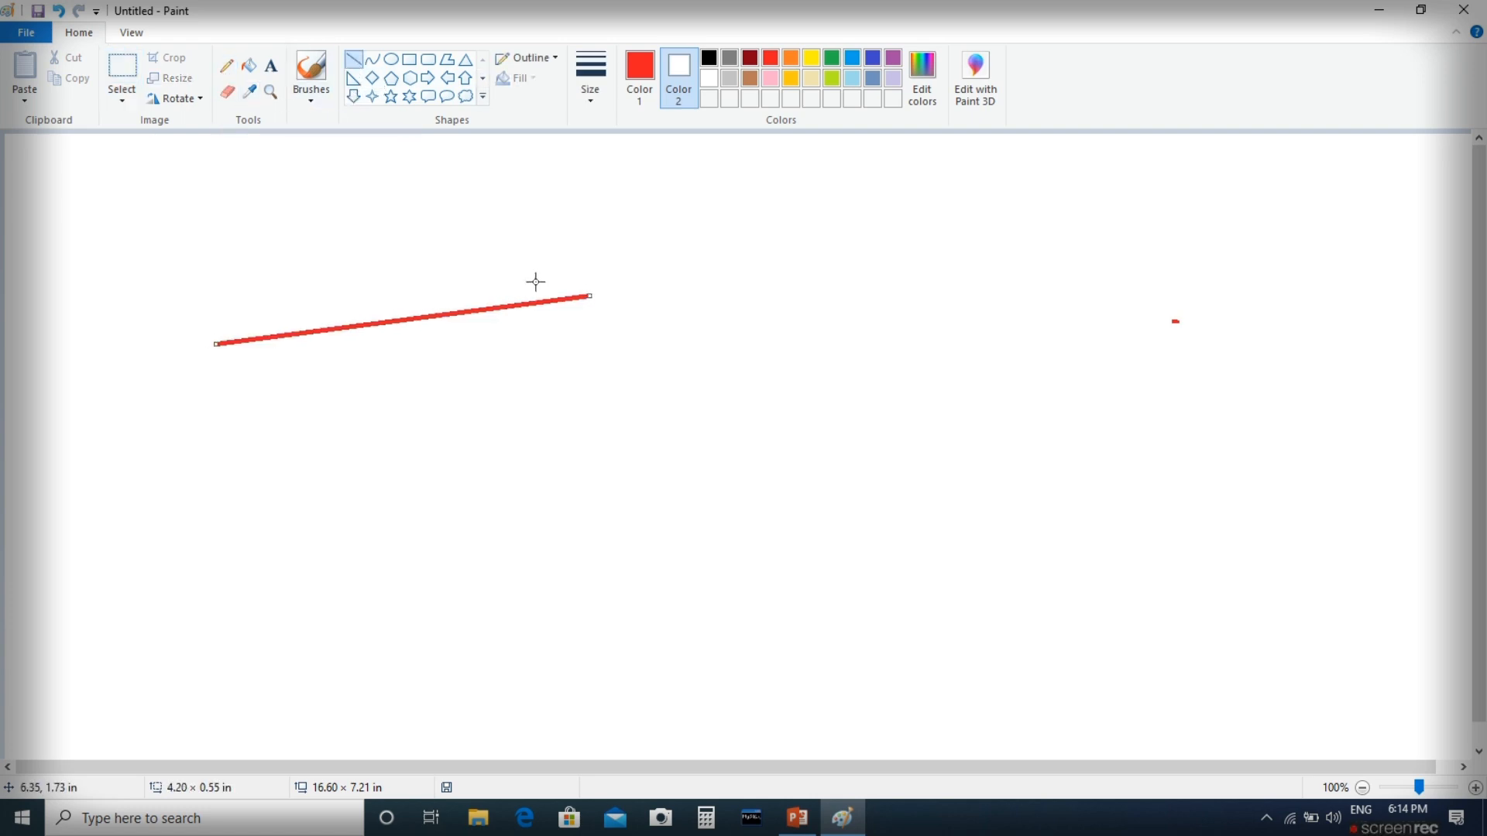
left_click(227, 92)
left_click_drag(249, 336, 451, 318)
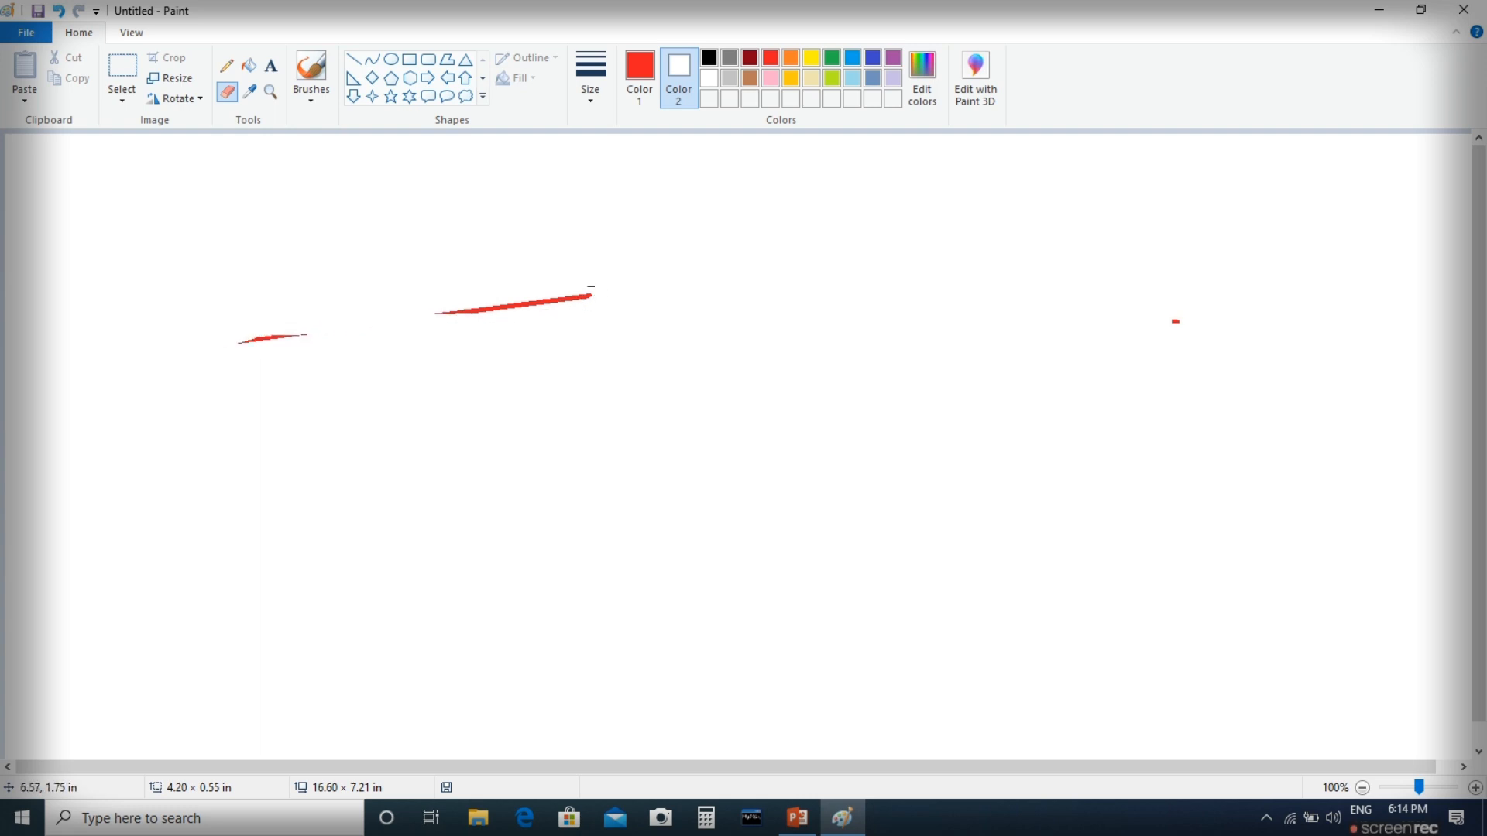
left_click_drag(541, 308, 581, 301)
mouse_move(501, 311)
left_mouse_down()
mouse_move(542, 294)
mouse_move(425, 313)
left_mouse_up()
left_click_drag(312, 330, 241, 342)
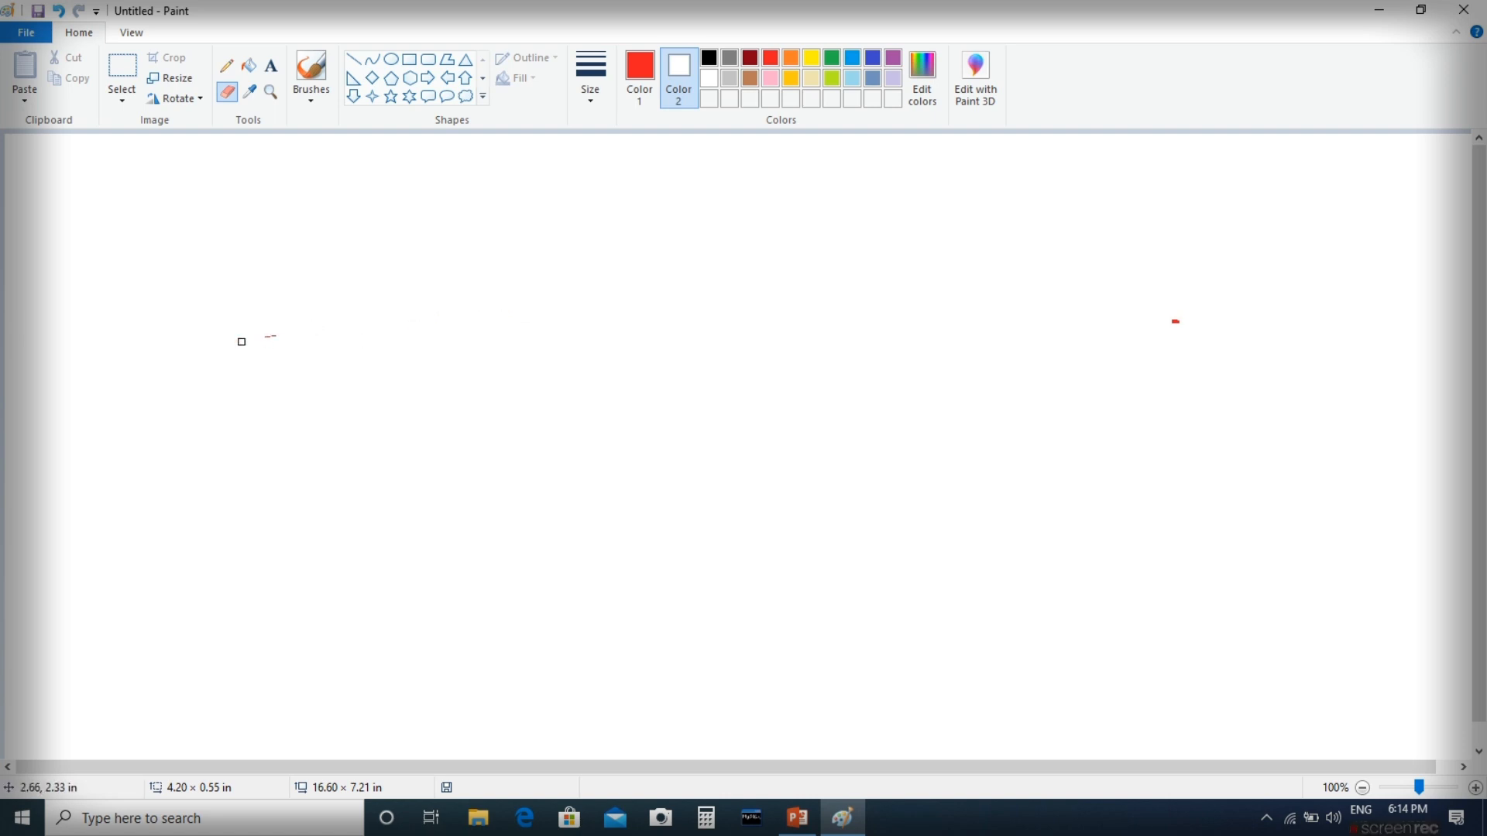
left_click_drag(261, 302, 282, 342)
- Draw a red grid of four straight horizontal lines crossed by seven vertical lines with the Line tool
left_click(353, 59)
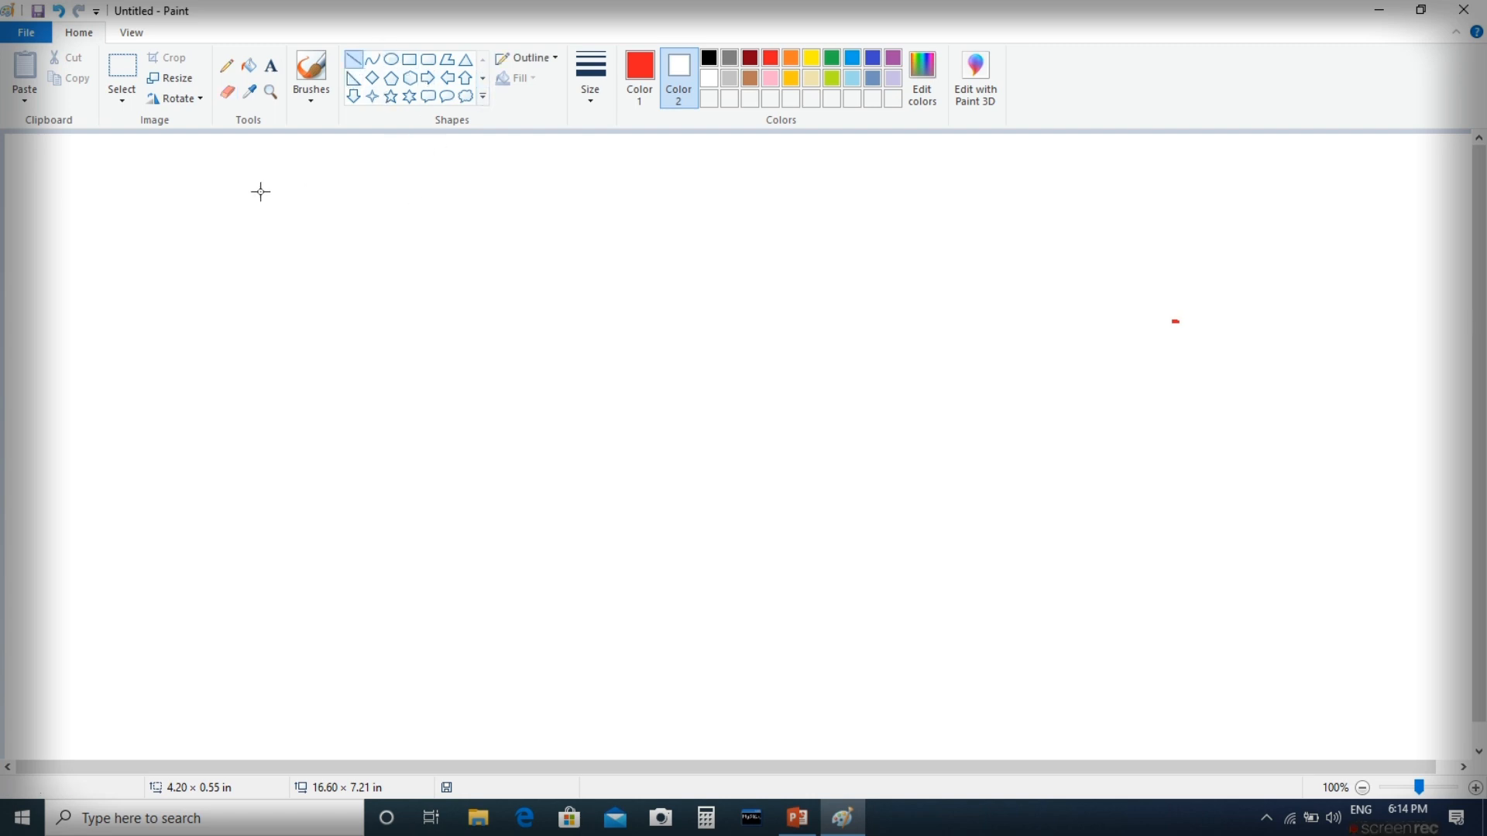
mouse_move(196, 161)
left_mouse_down()
mouse_move(508, 196)
mouse_move(727, 395)
mouse_move(867, 271)
mouse_move(872, 442)
mouse_move(936, 278)
mouse_move(926, 223)
mouse_move(952, 202)
mouse_move(1042, 209)
mouse_move(1039, 163)
mouse_move(1055, 501)
mouse_move(1042, 580)
left_mouse_up()
mouse_move(1156, 443)
left_mouse_down()
mouse_move(701, 491)
mouse_move(318, 444)
left_mouse_up()
left_click_drag(418, 147, 364, 713)
left_click_drag(521, 147, 521, 602)
left_click_drag(637, 151, 637, 592)
left_click_drag(734, 144, 733, 604)
left_click_drag(830, 144, 831, 659)
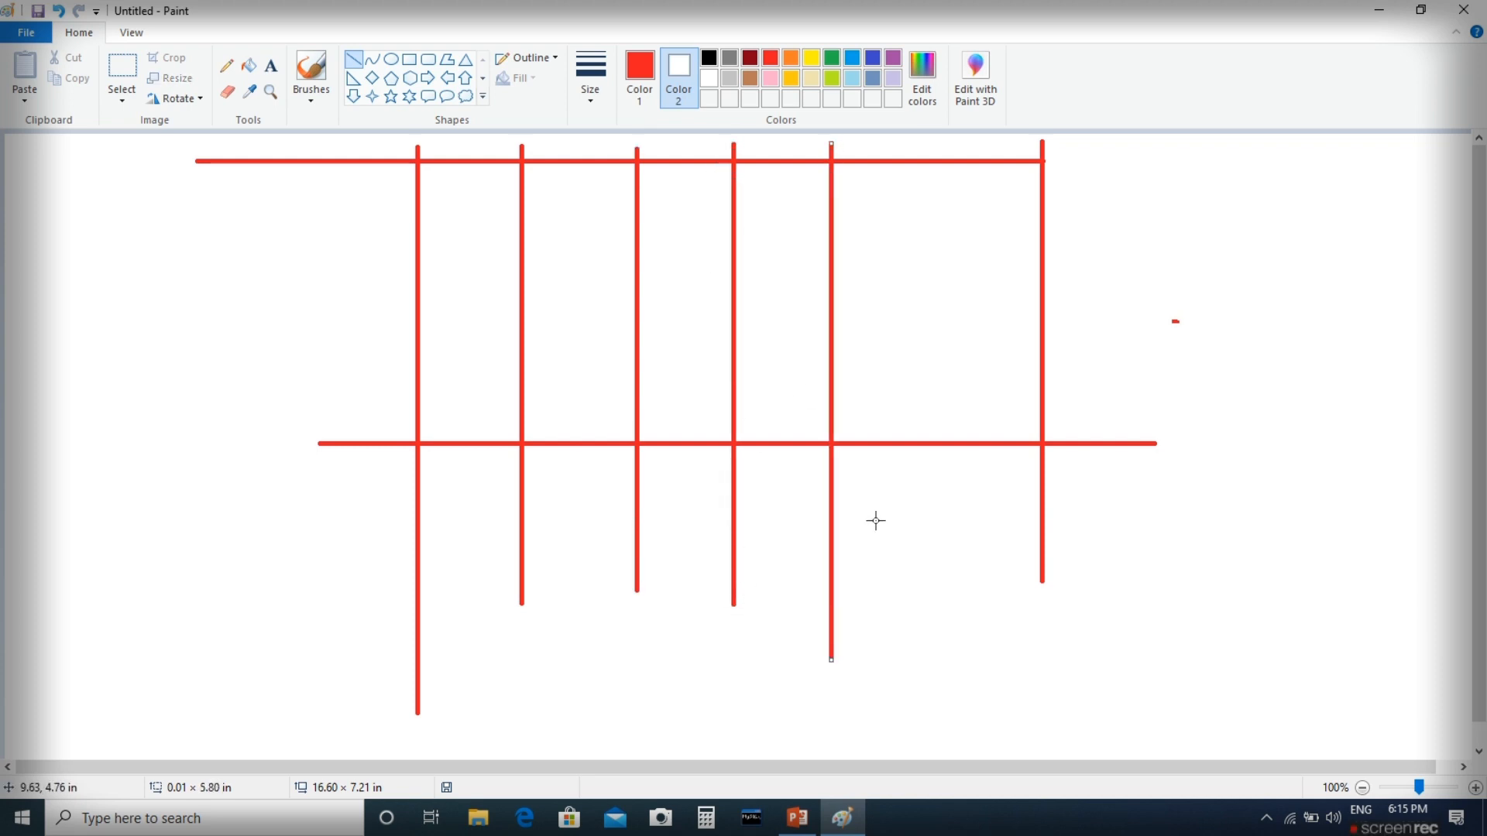
left_click_drag(920, 145, 920, 586)
left_click_drag(293, 326, 1157, 326)
mouse_move(301, 232)
left_mouse_down()
mouse_move(1139, 272)
mouse_move(1193, 231)
left_mouse_up()
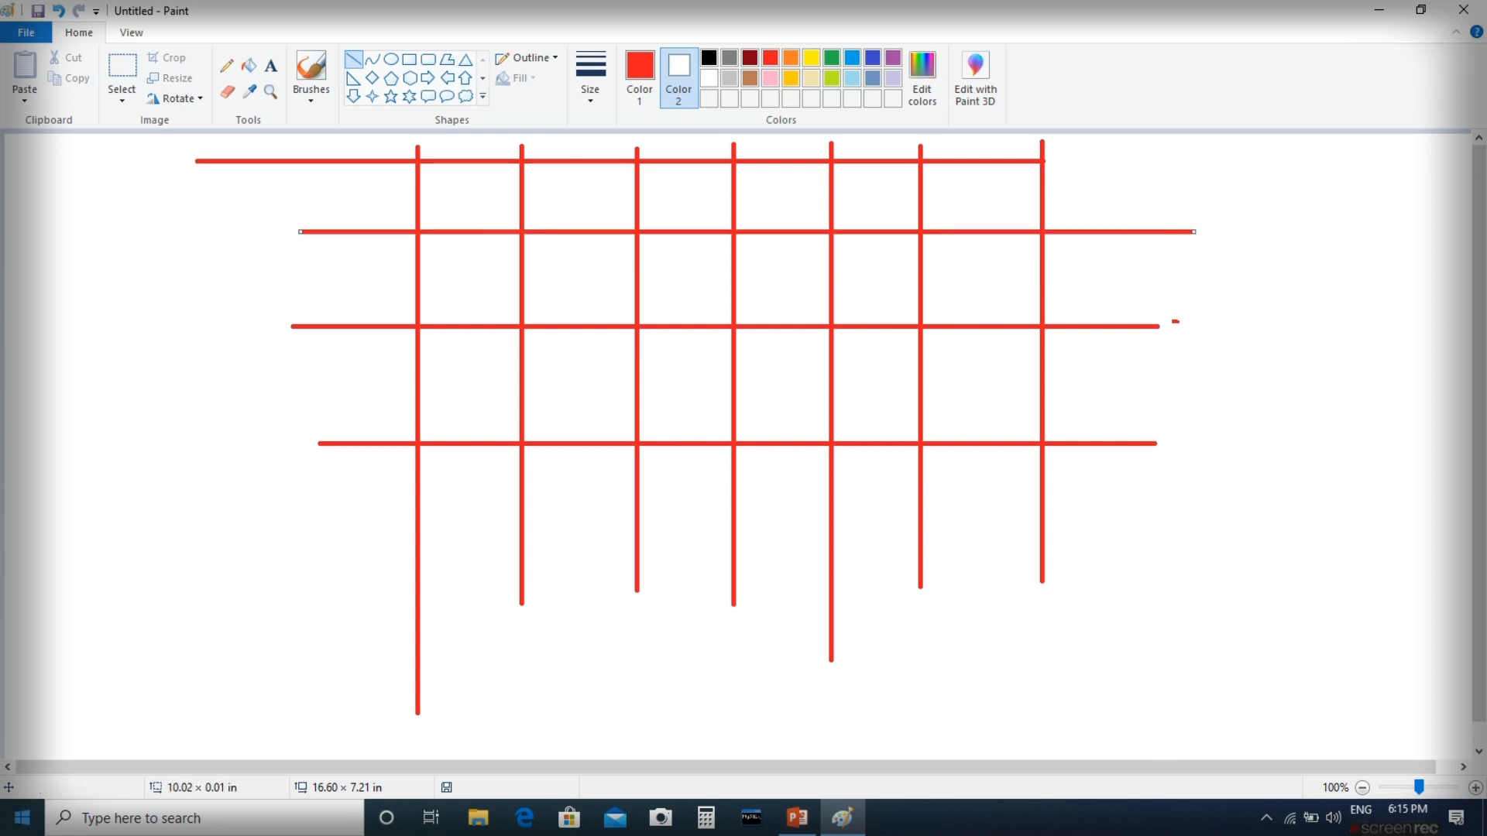
- Fill five cells of the grid with red Color 1 while switching Color 2 between indigo, purple and light blue
left_click(250, 67)
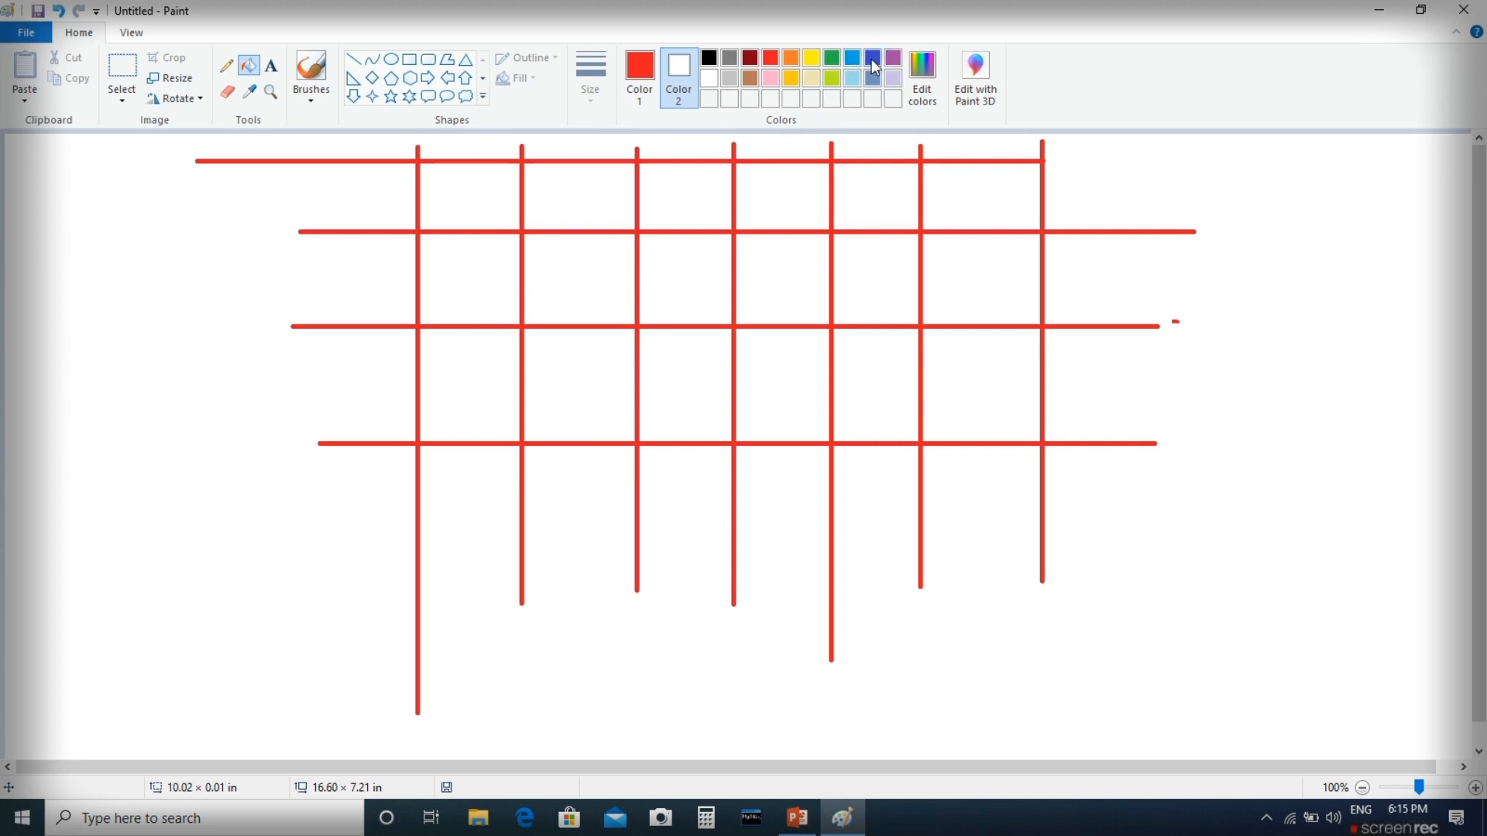
left_click(483, 210)
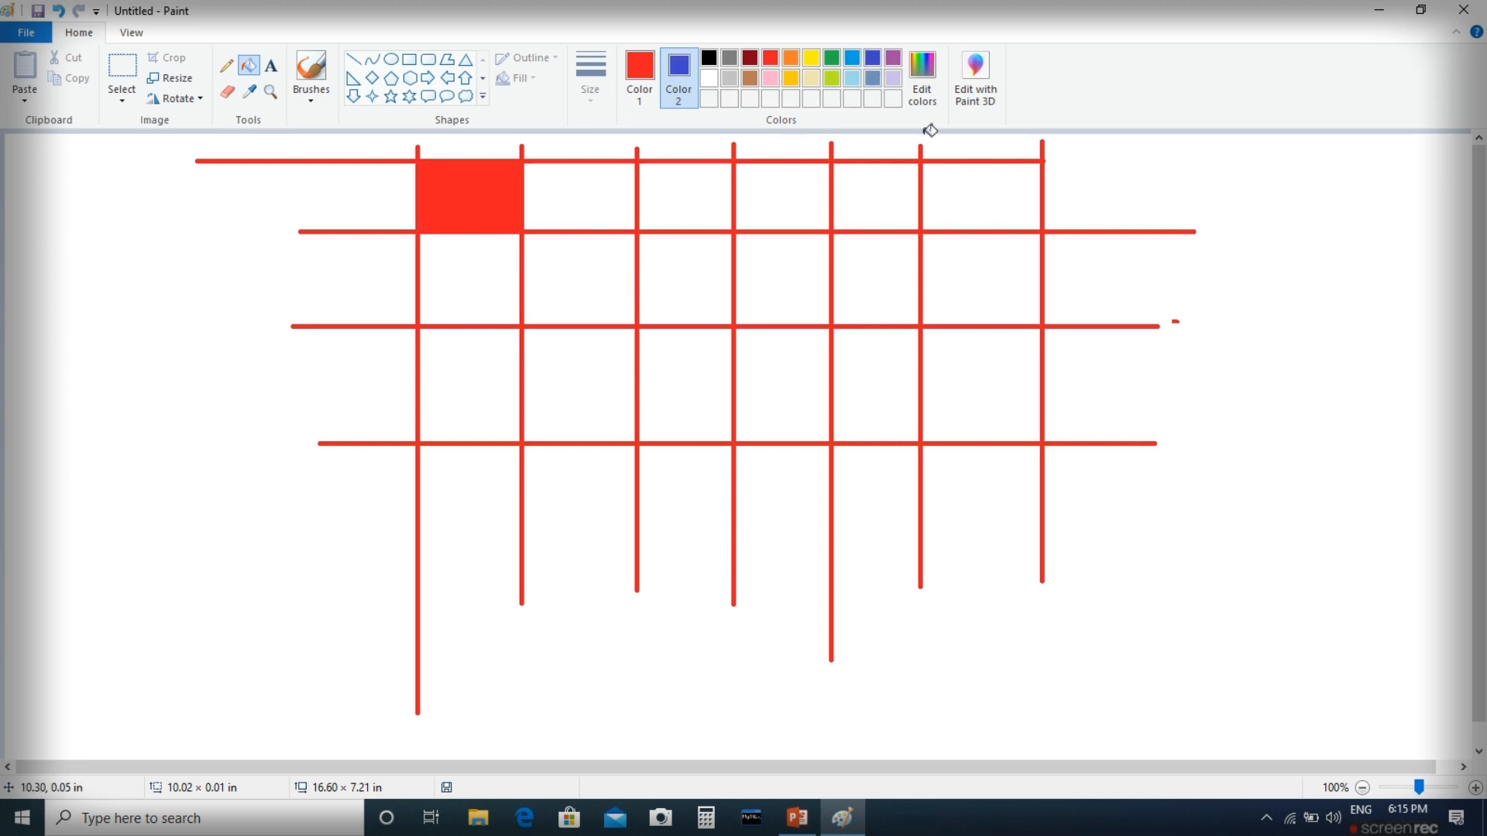
right_click(895, 61)
left_click(802, 383)
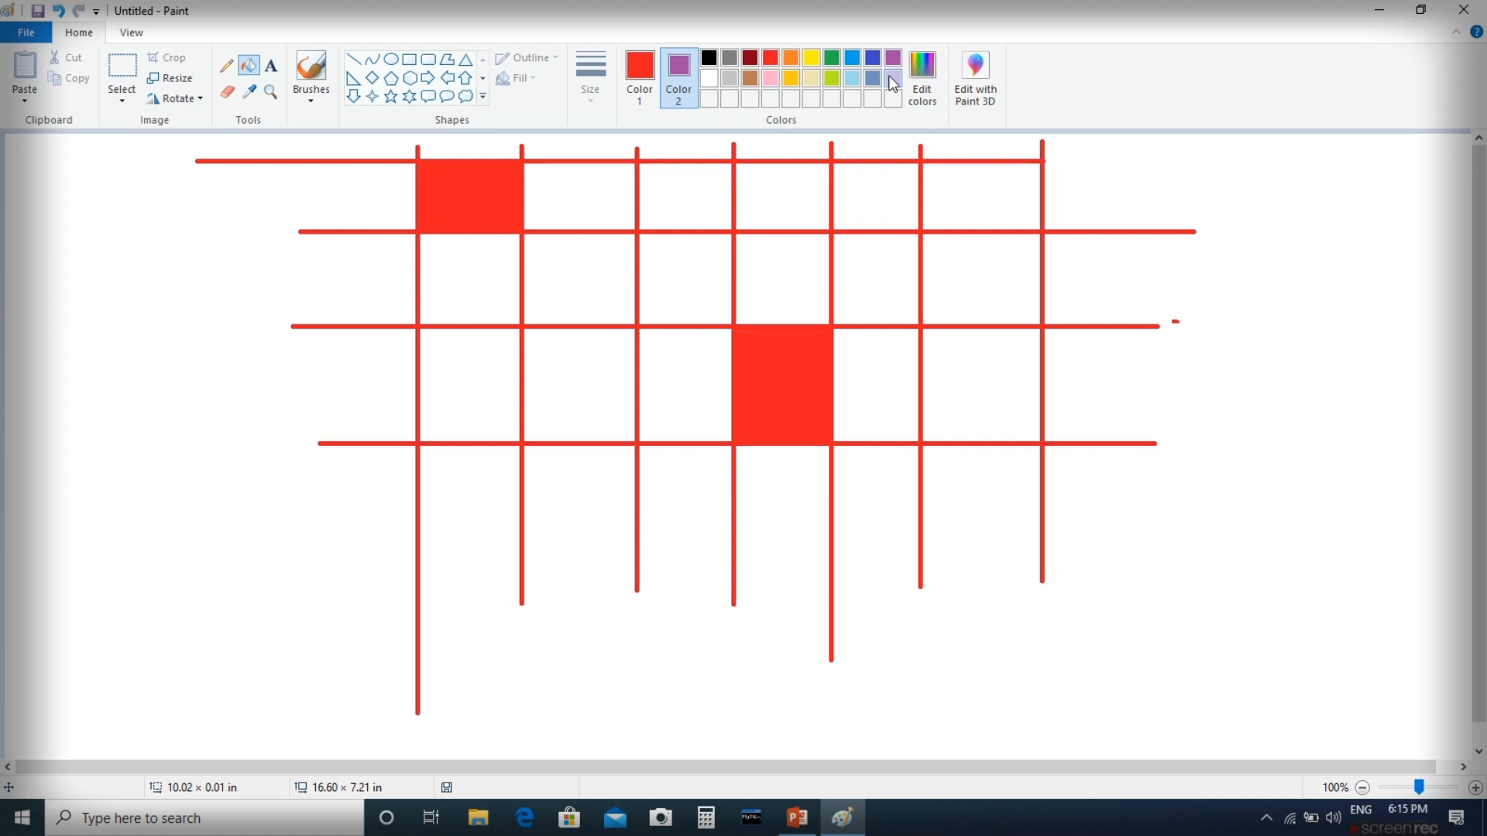
right_click(853, 57)
left_click(971, 369)
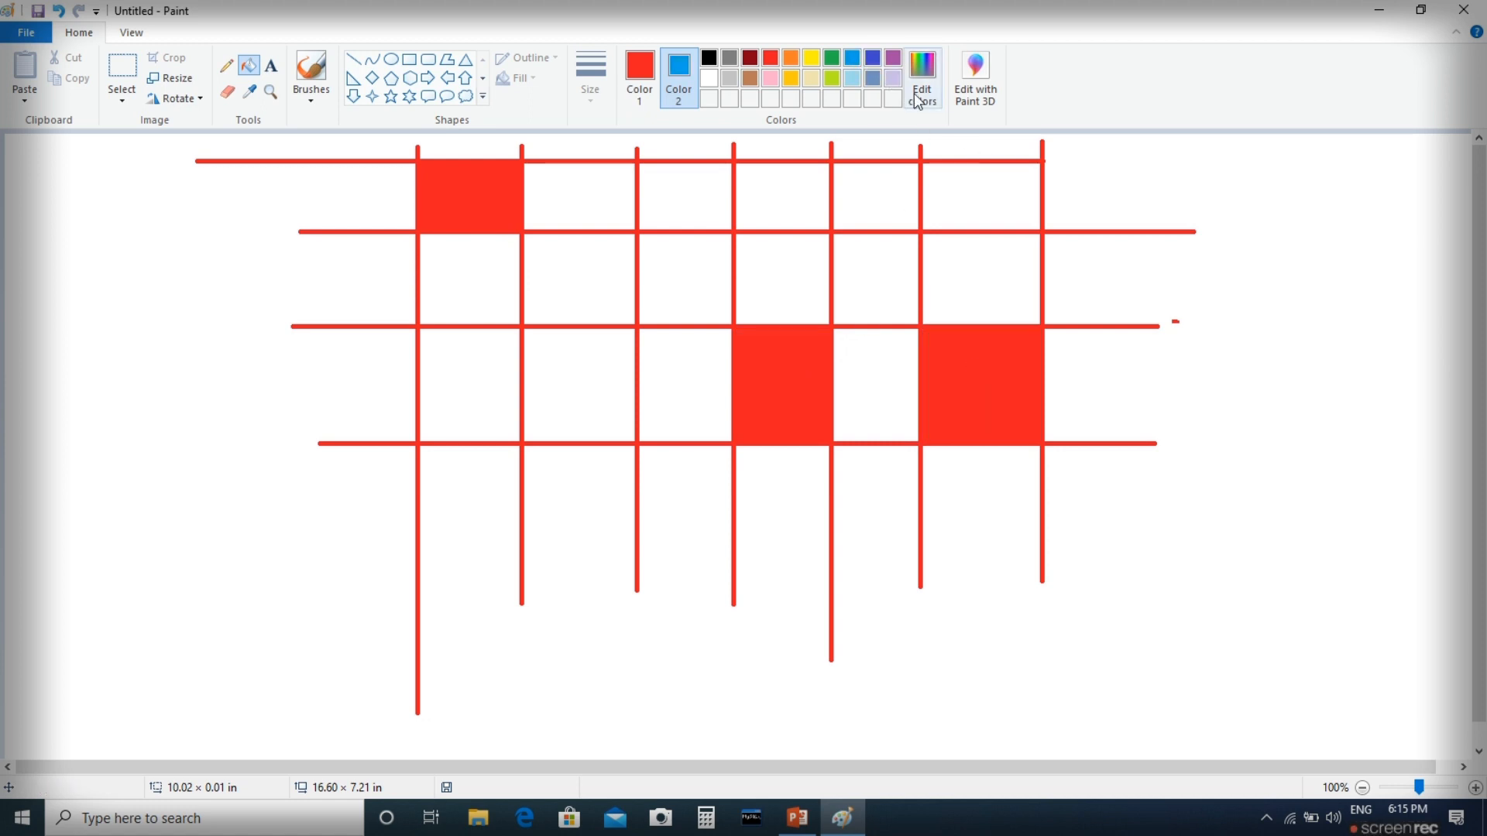
right_click(868, 57)
left_click(767, 262)
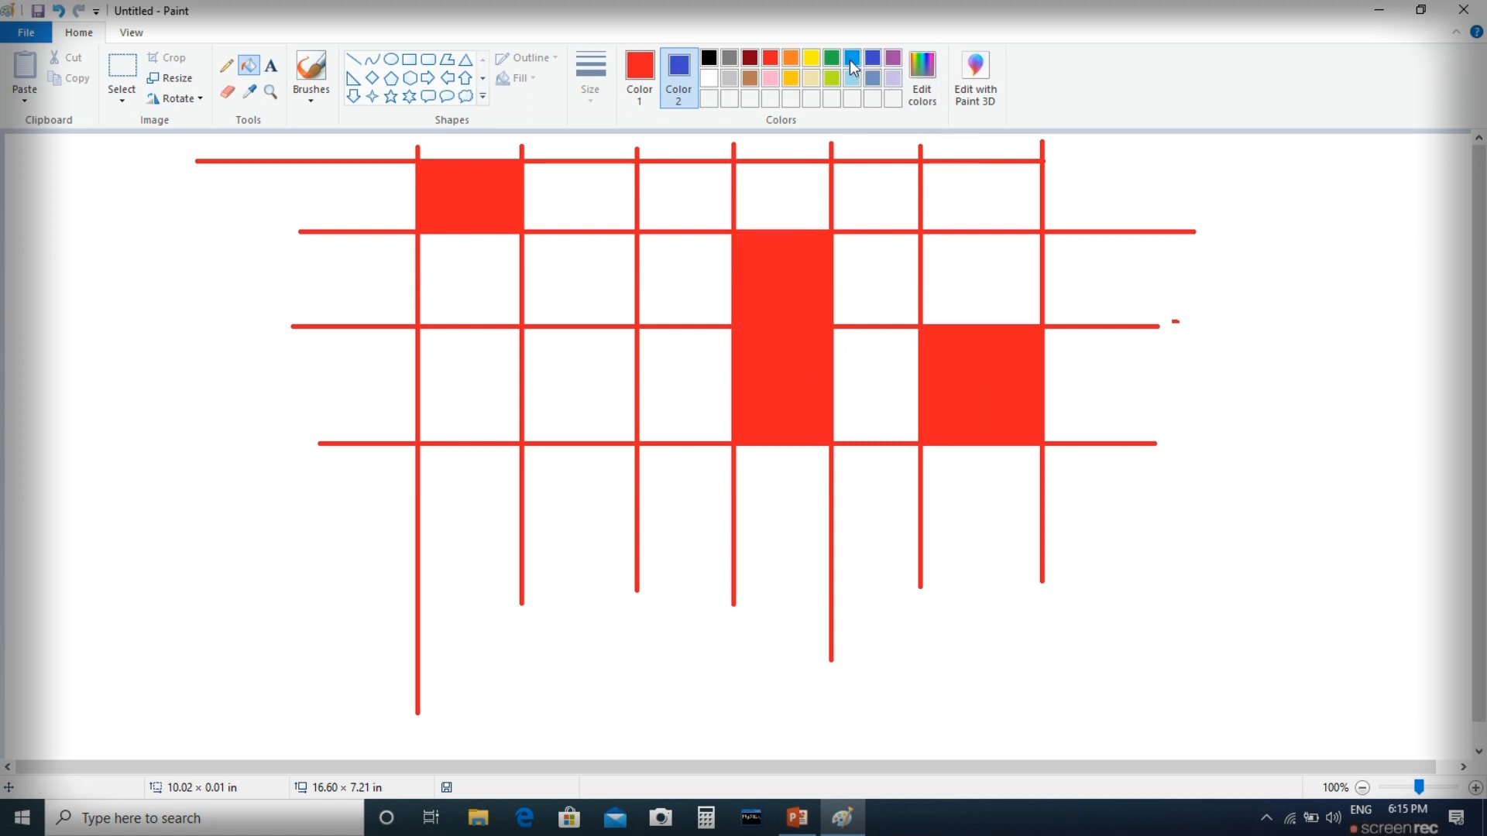
left_click(683, 295)
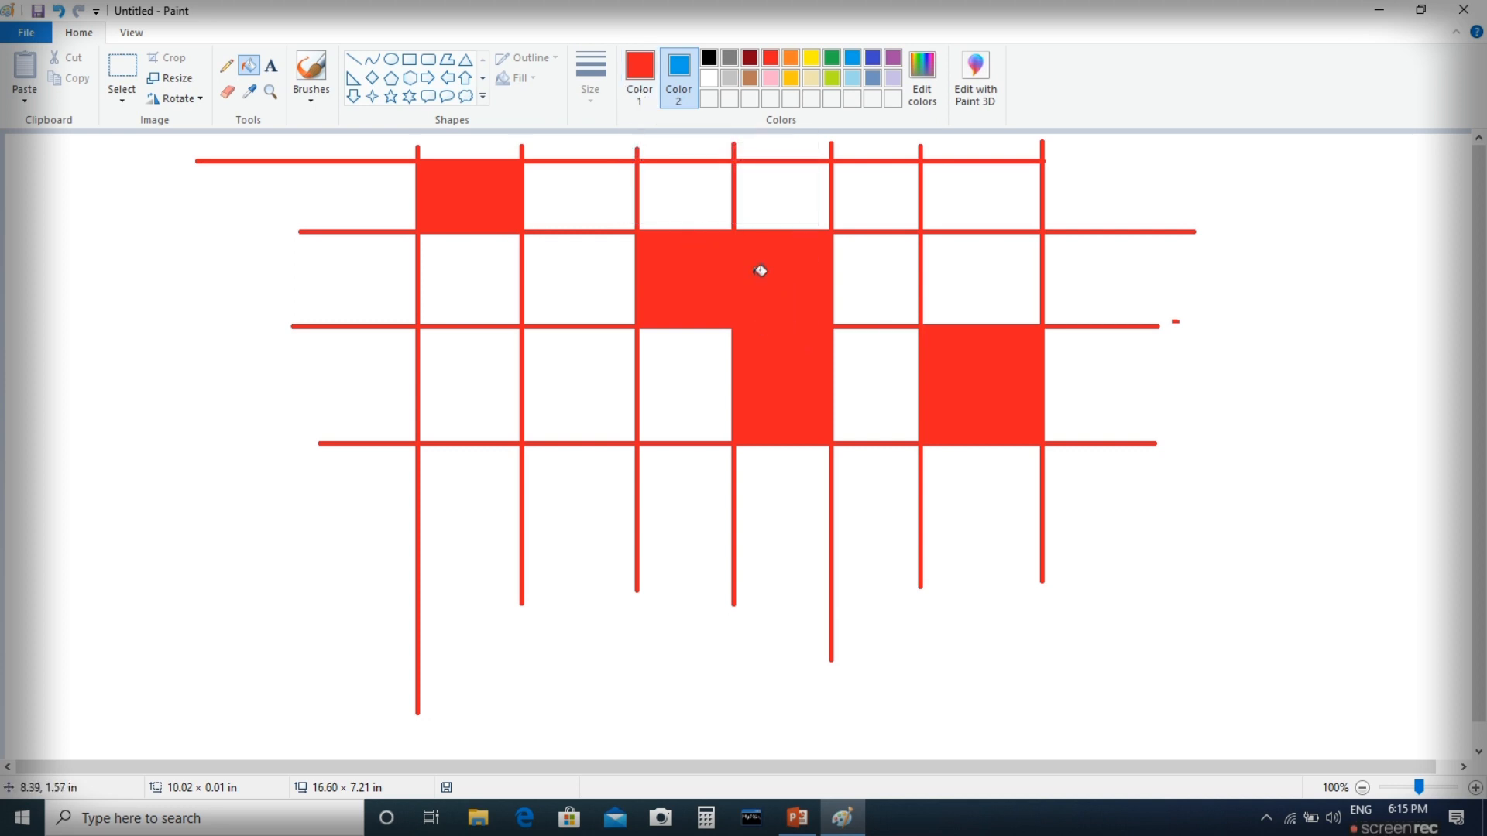
- Fill the second-row grid cell beside the red block with light blue Color 2
left_click(639, 72)
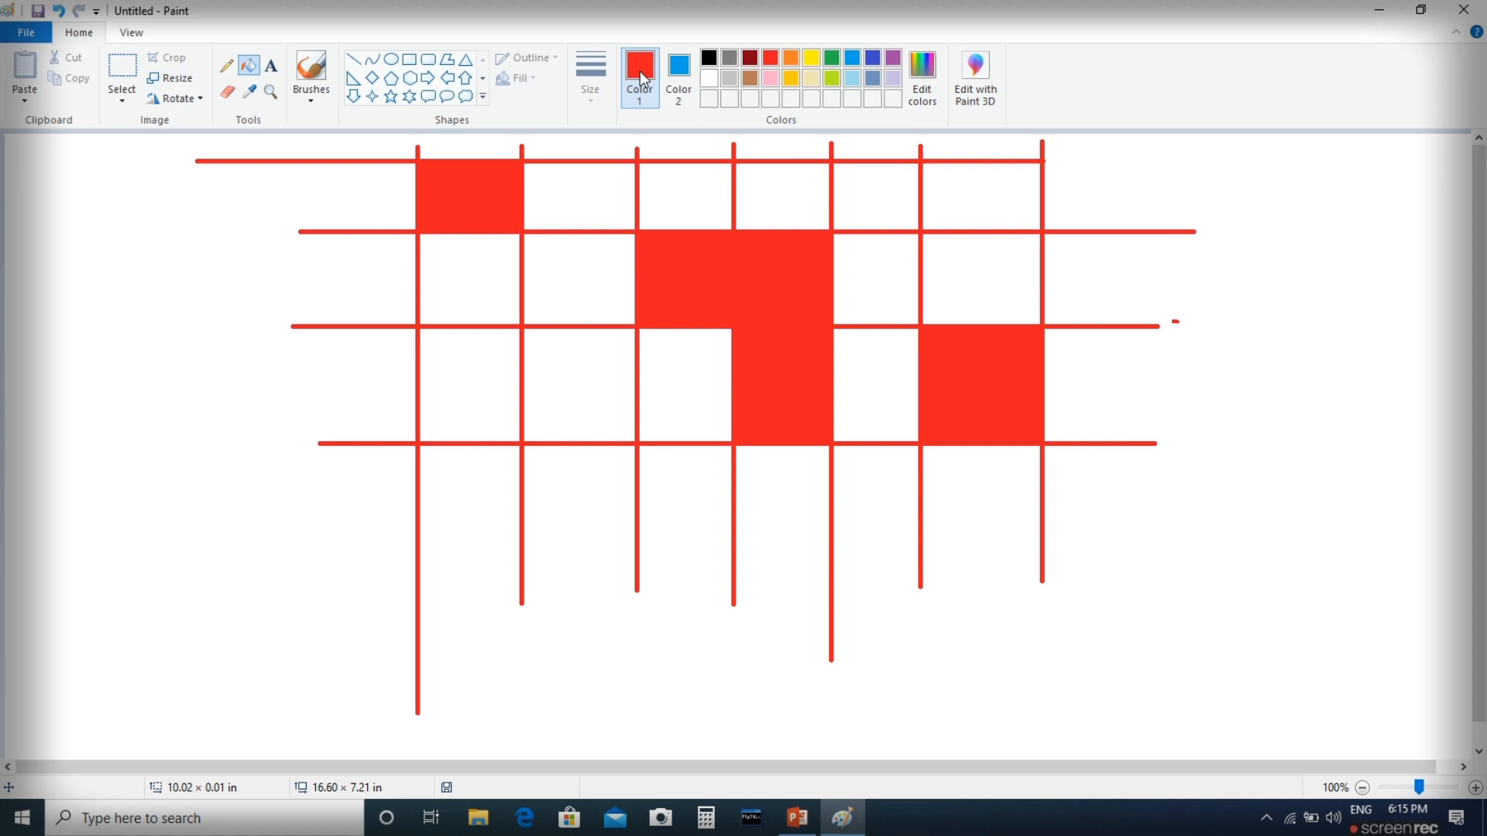
left_click(674, 82)
right_click(557, 276)
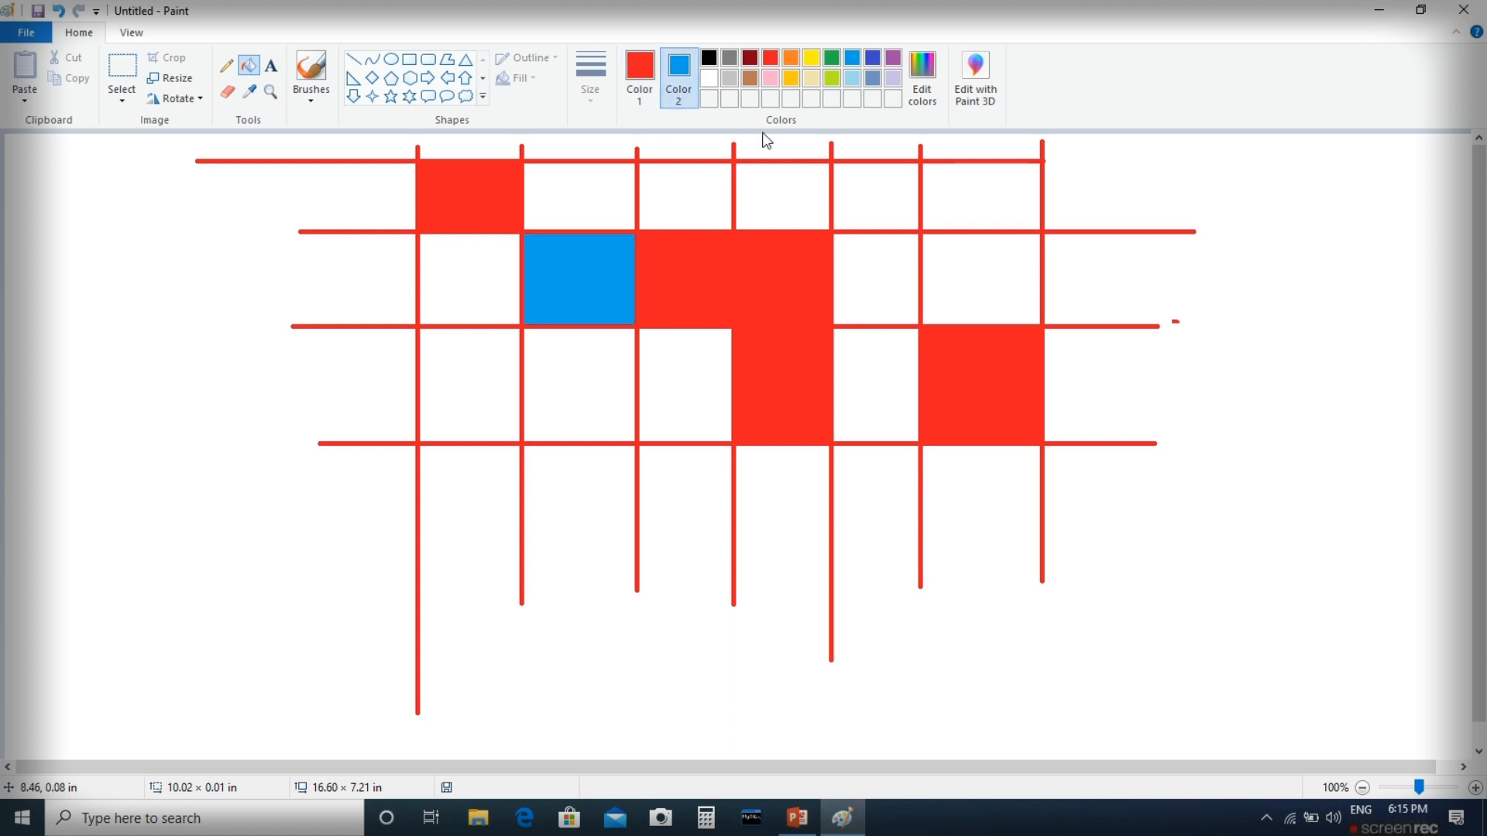
- Set Color 2 to white, and fill three empty grid cells with yellow, purple and green using Color 1
left_click(709, 80)
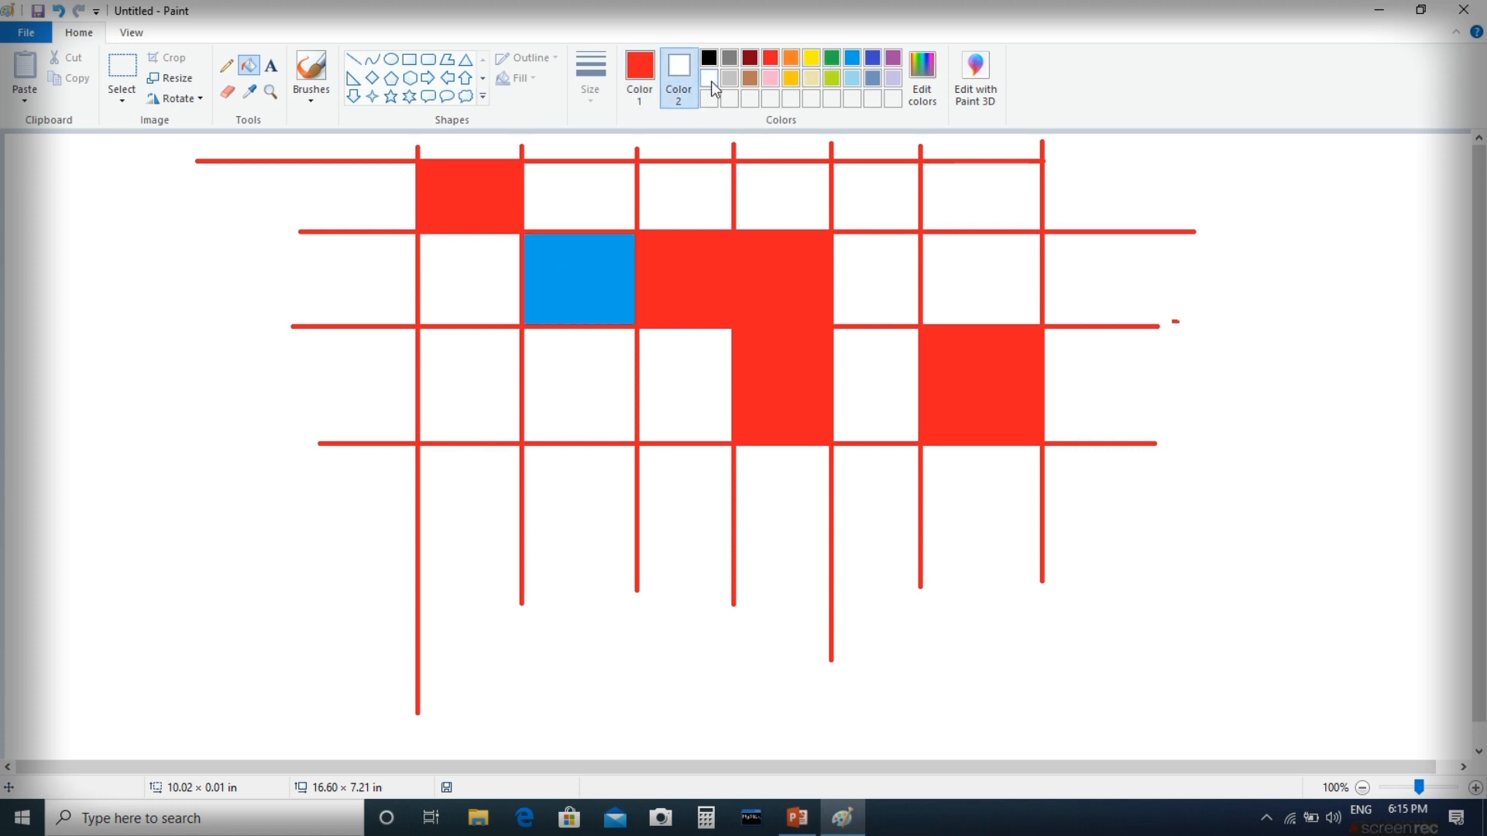
left_click(649, 91)
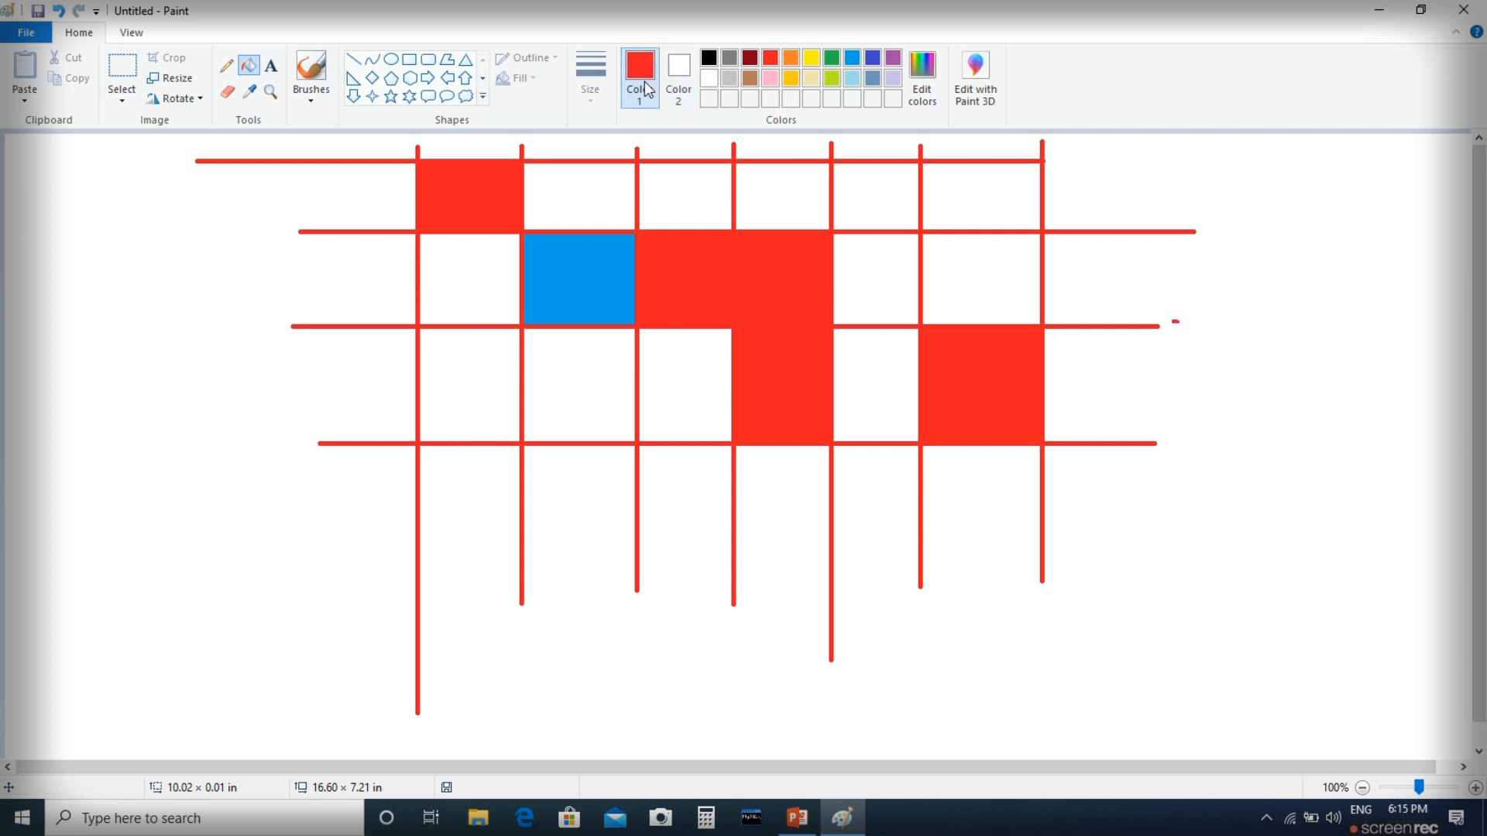
left_click(811, 57)
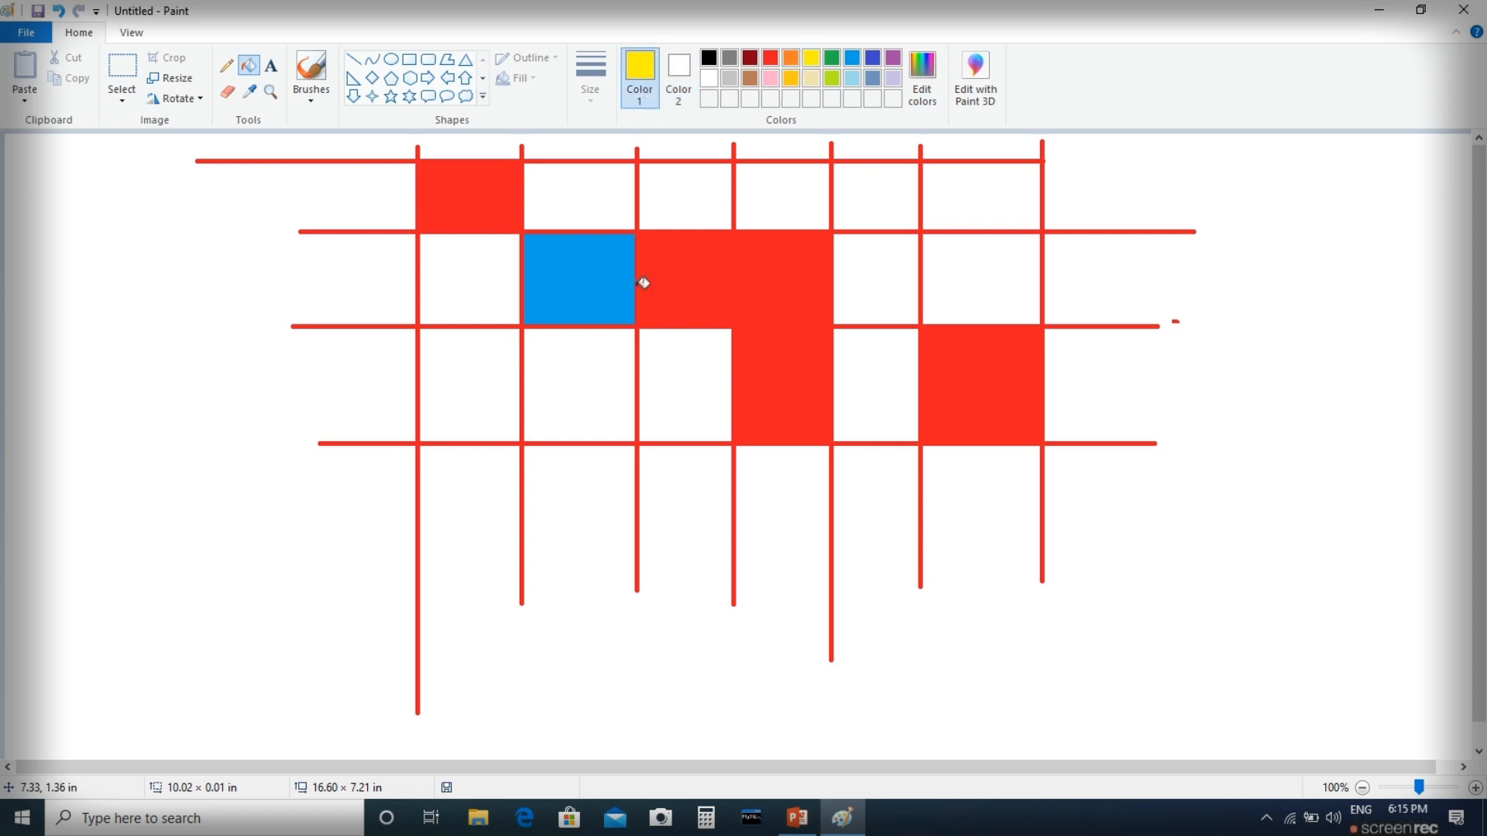
left_click(583, 371)
left_click(892, 59)
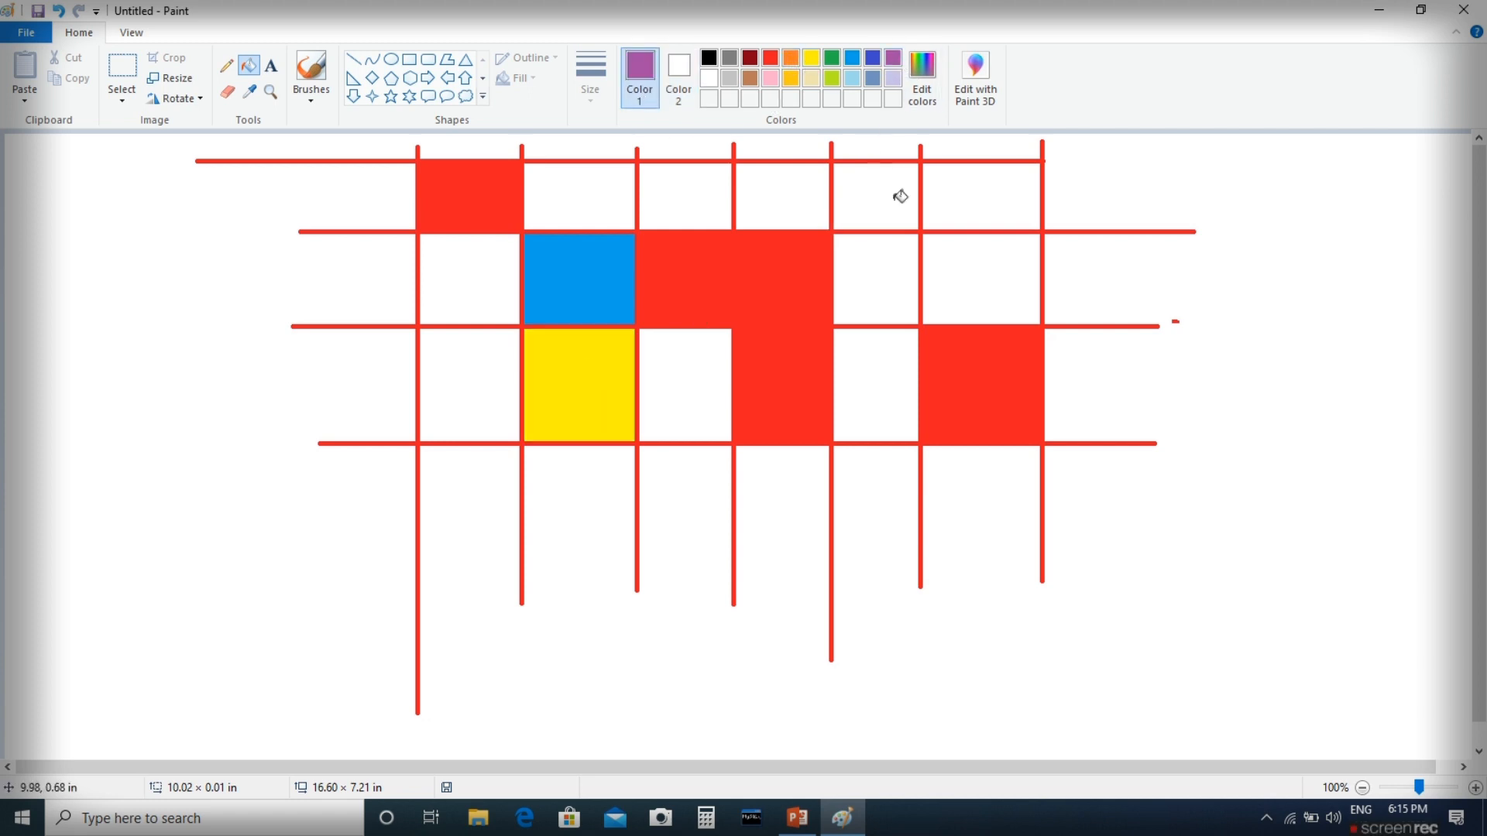
left_click(894, 184)
left_click(836, 59)
left_click(881, 290)
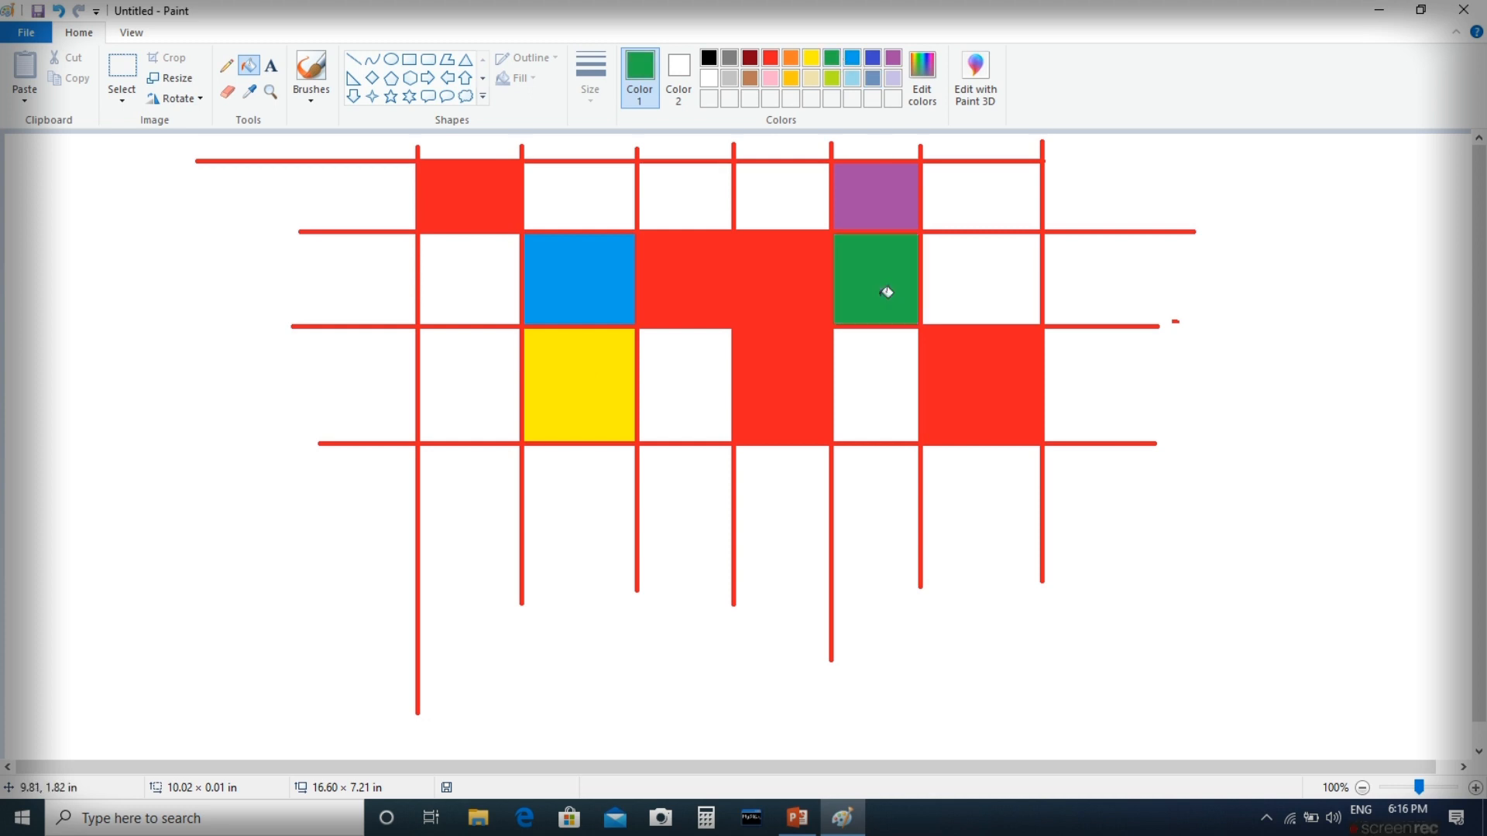
- Fill the third-row cell between the red blocks with red, and recolor the connected red area and grid lines green
left_click(771, 59)
left_click(858, 393)
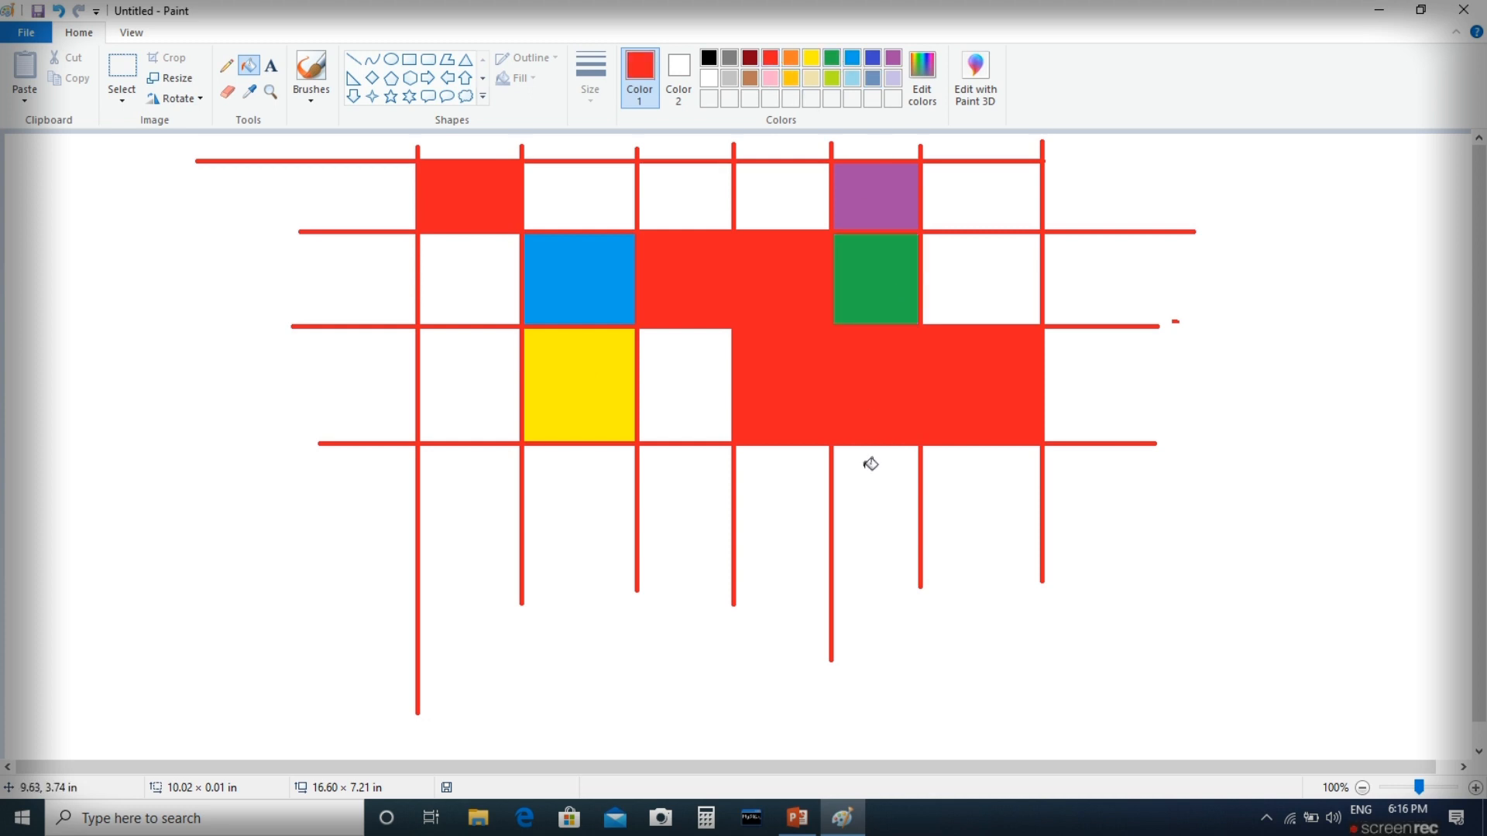
left_click(830, 59)
left_click(857, 364)
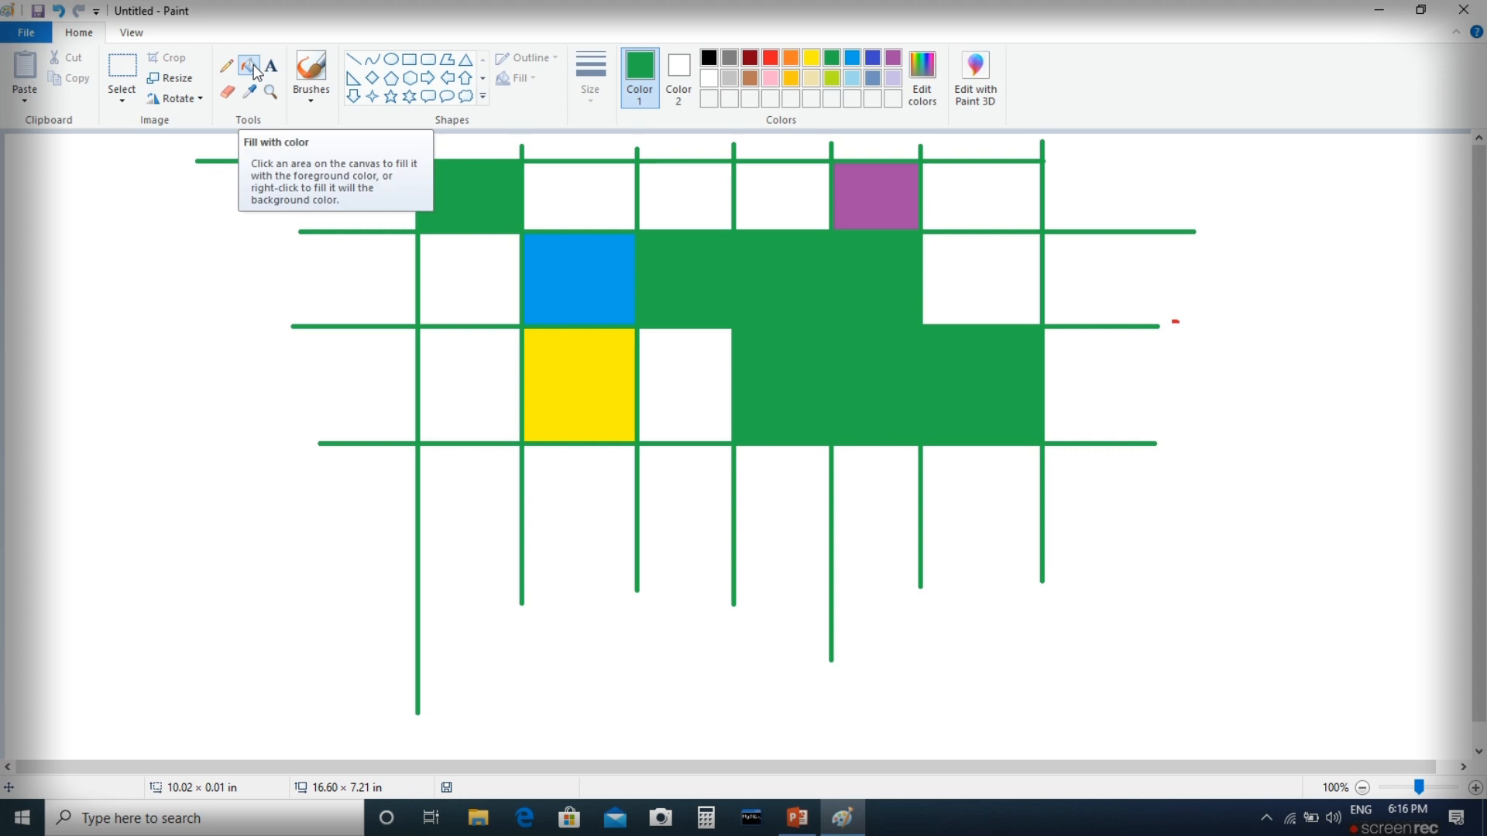
- Select an area of about 12.08 × 6.32 in around the colored grid and delete it
left_click(121, 70)
left_click_drag(189, 140, 1266, 702)
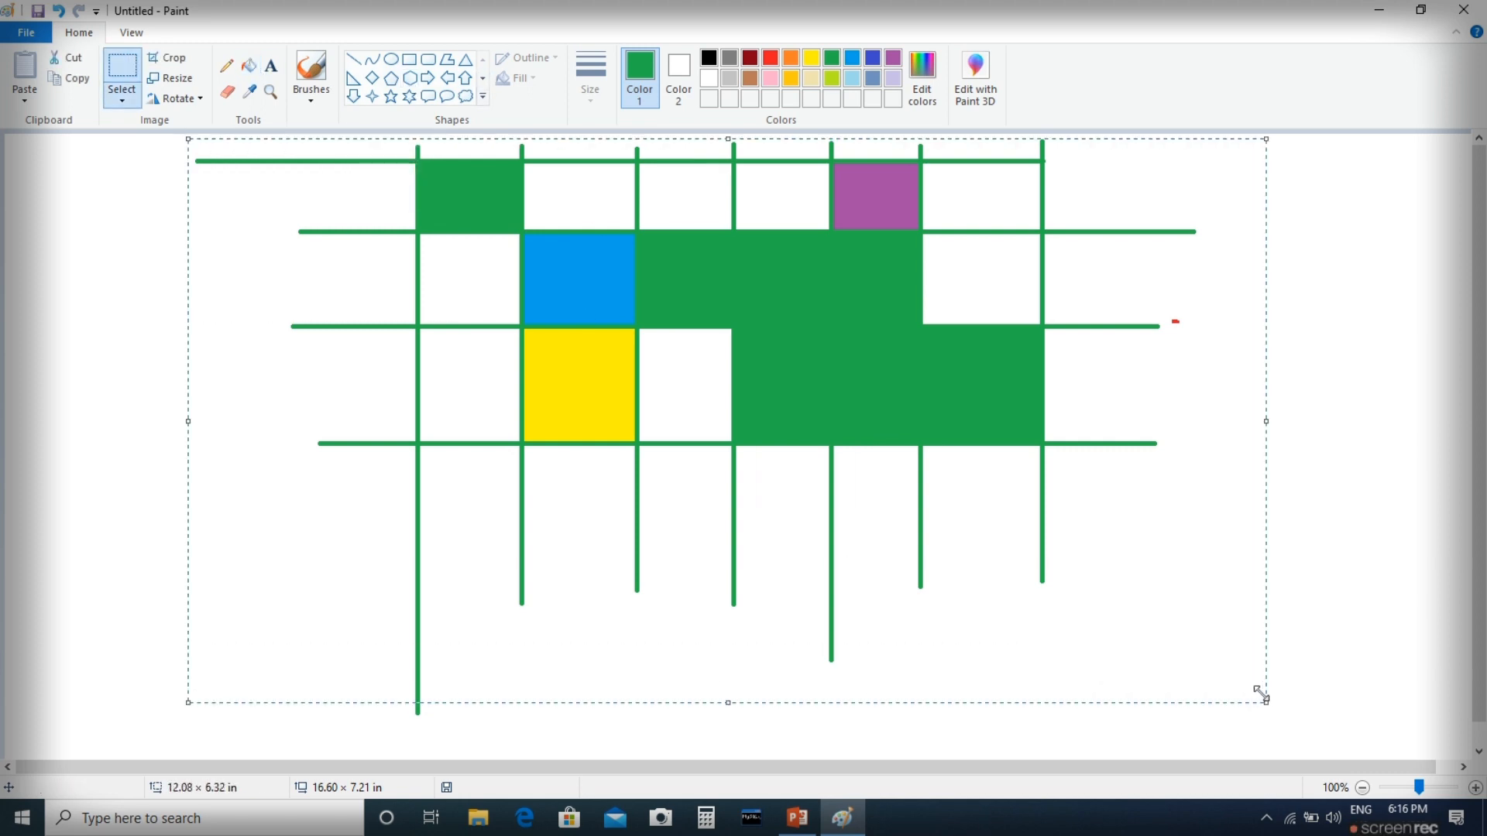
key("Delete")
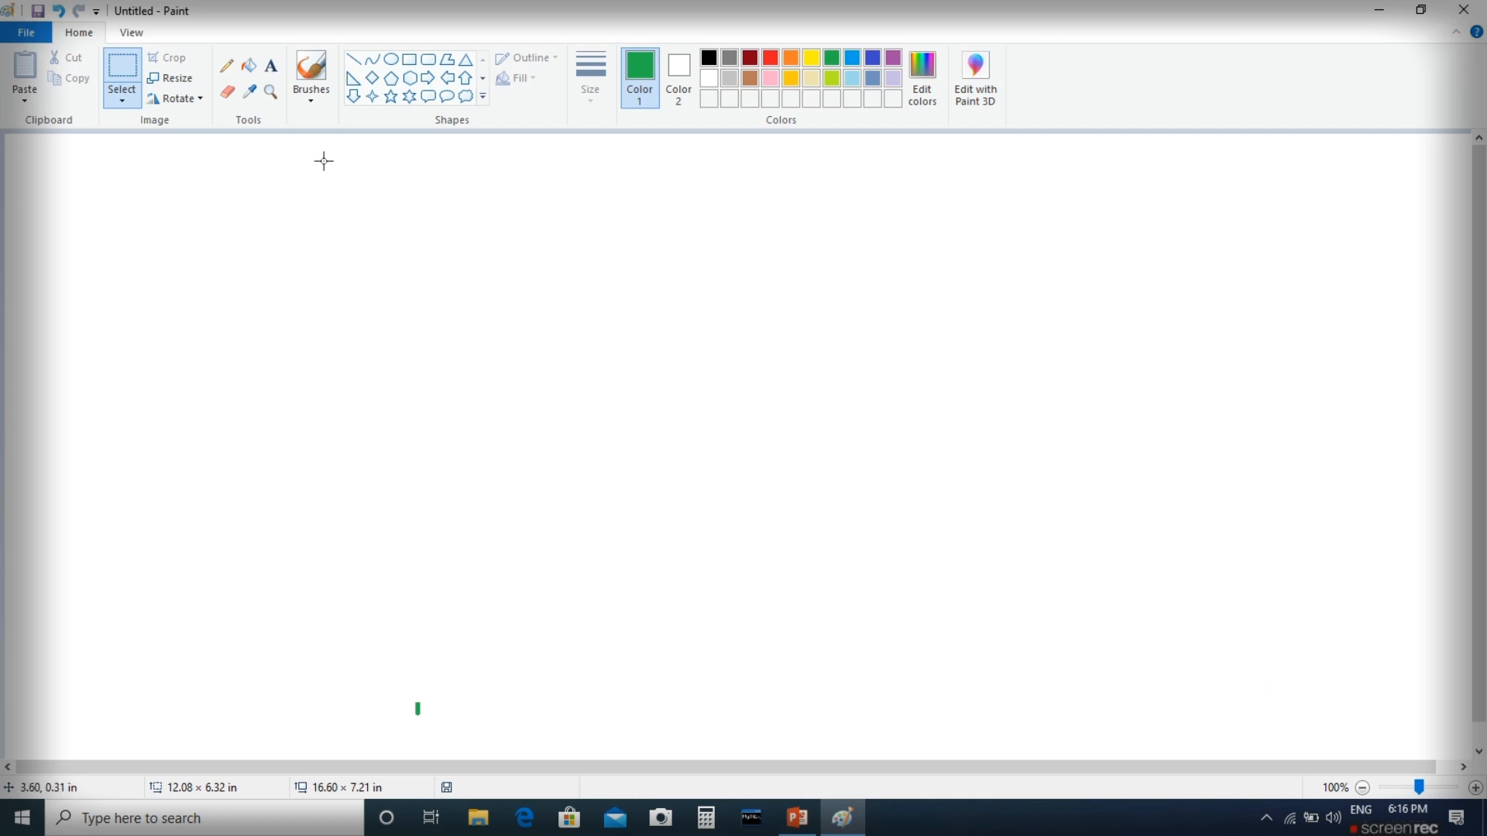
- Paint a green zigzag stroke with the basic Brush, and a second one above it at the third line thickness
left_click(310, 94)
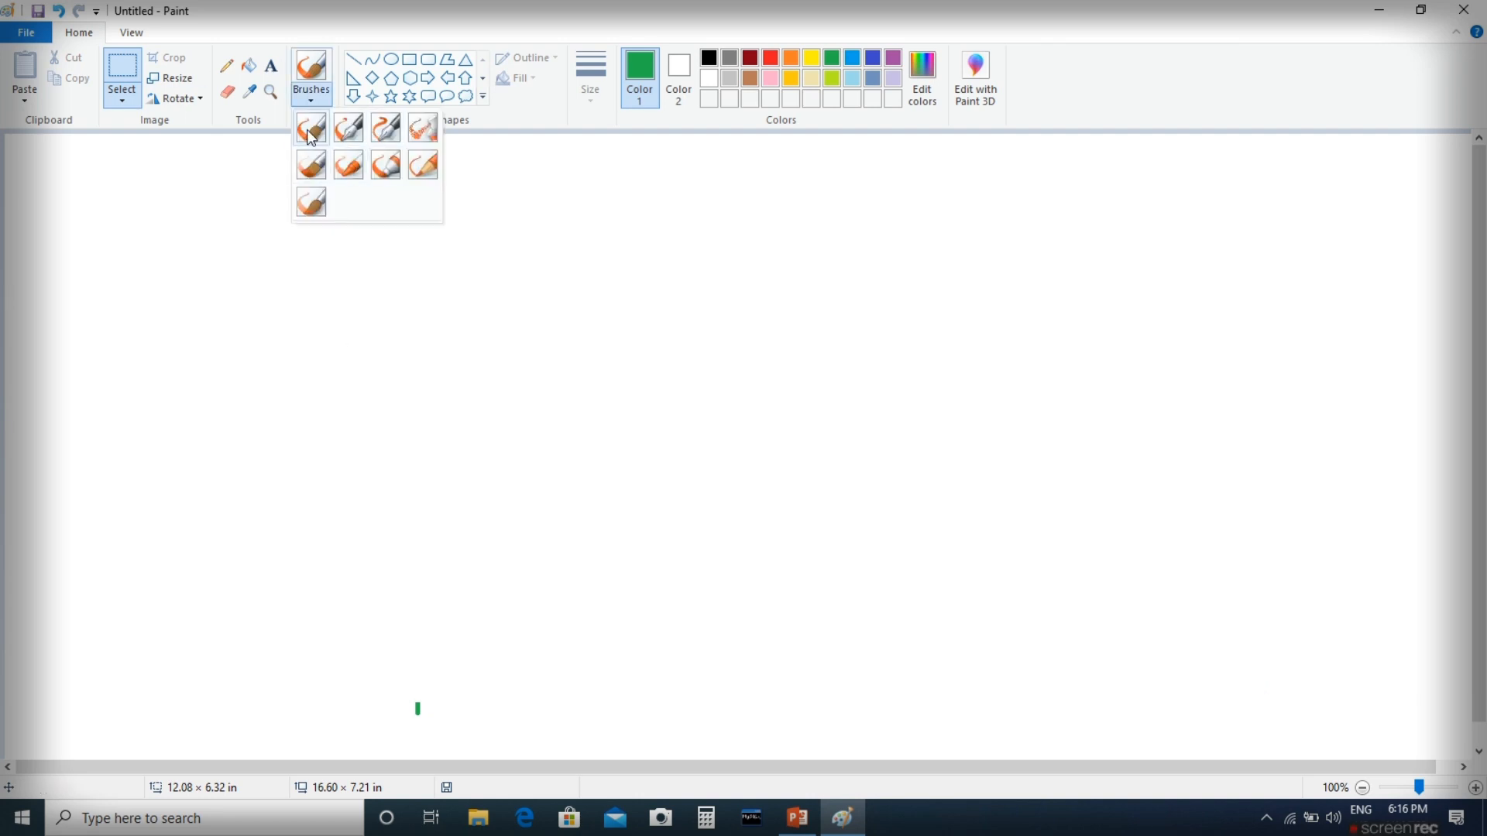
left_click(308, 128)
mouse_move(297, 479)
left_mouse_down()
mouse_move(323, 401)
mouse_move(413, 352)
mouse_move(453, 374)
mouse_move(665, 310)
left_mouse_up()
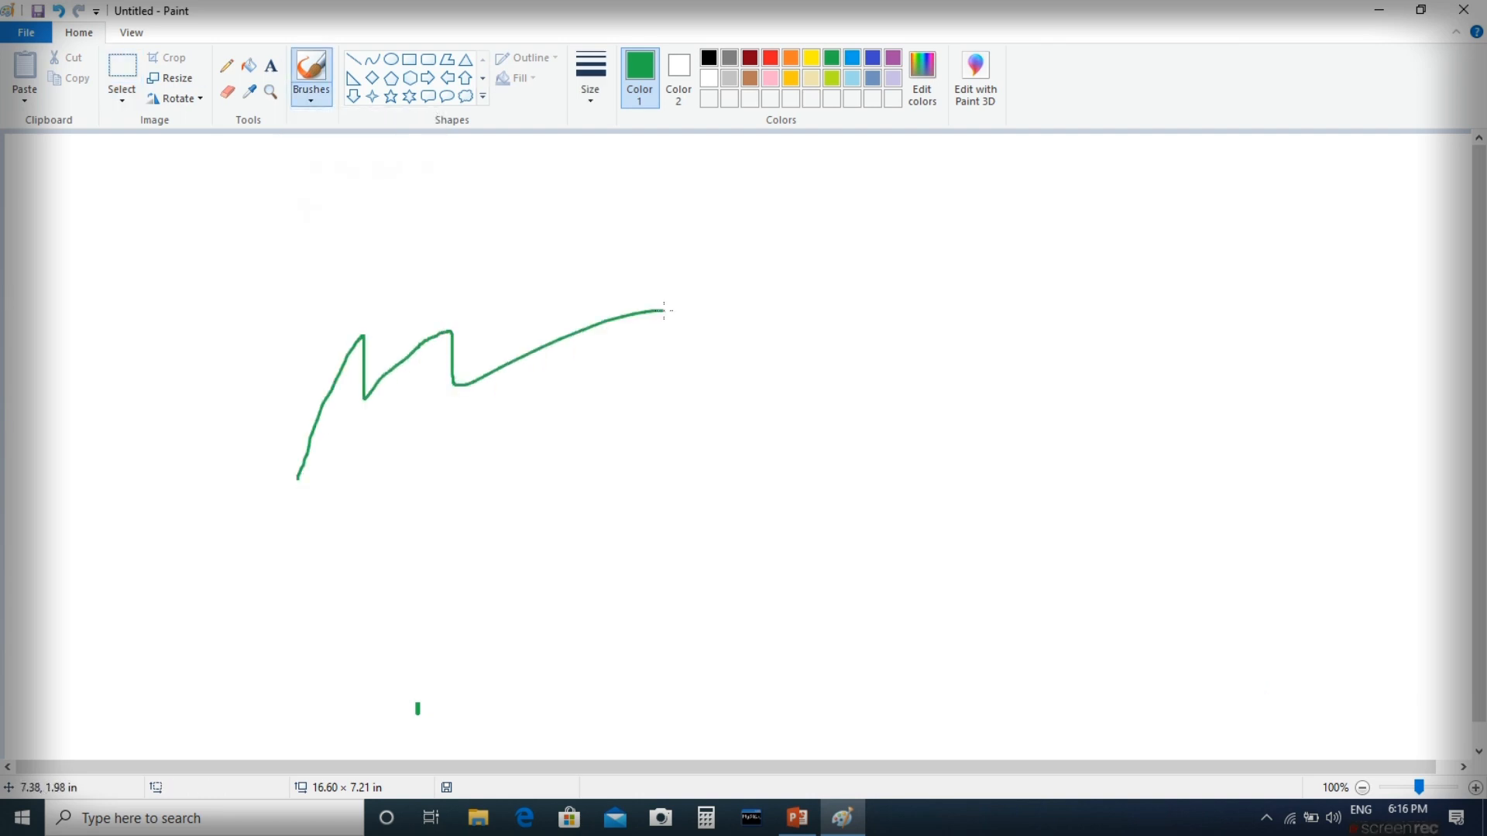
left_click(591, 81)
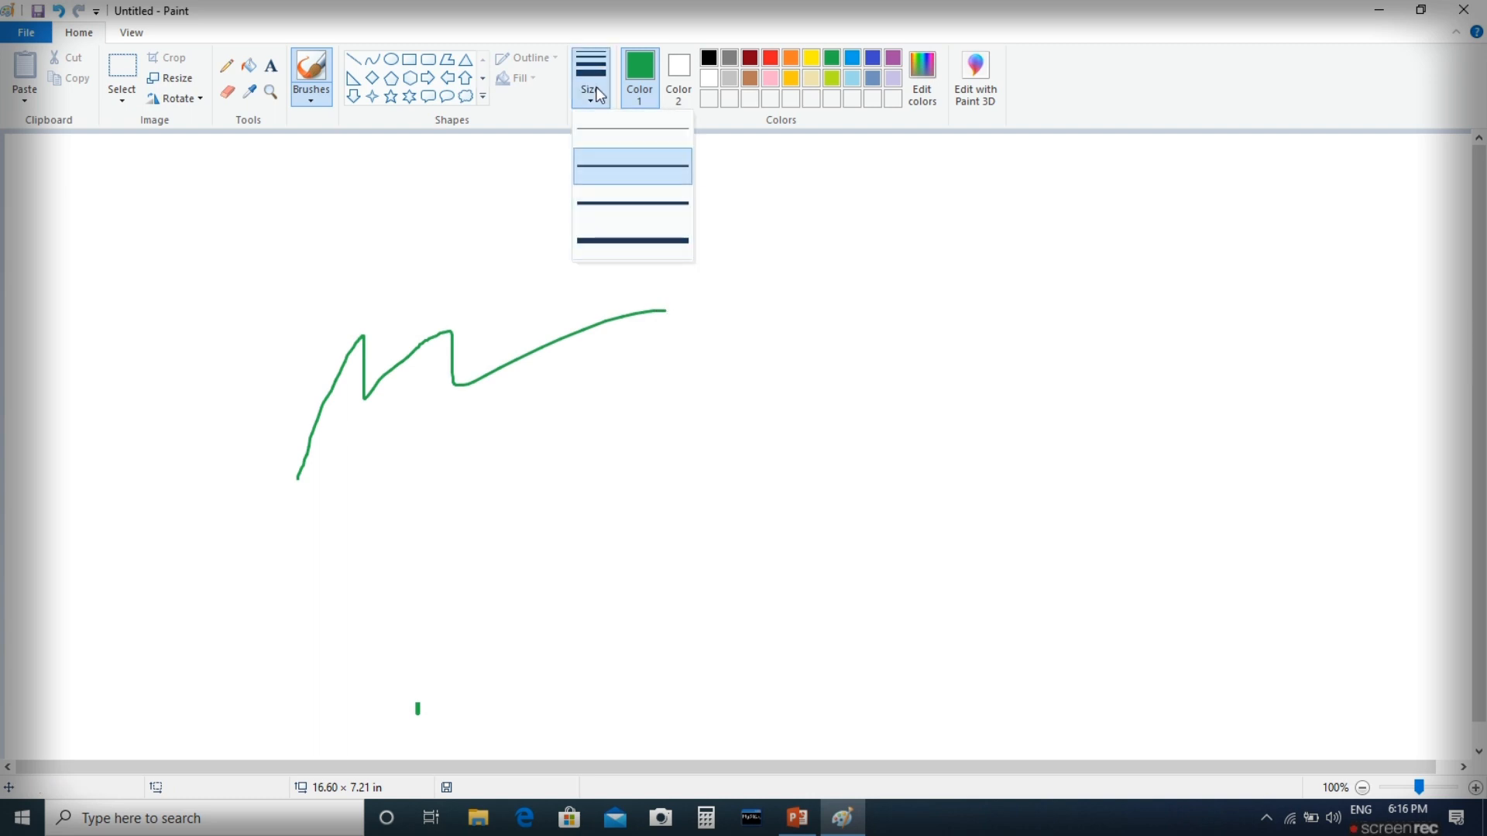
left_click(628, 205)
mouse_move(233, 453)
left_mouse_down()
mouse_move(317, 281)
mouse_move(595, 253)
left_mouse_up()
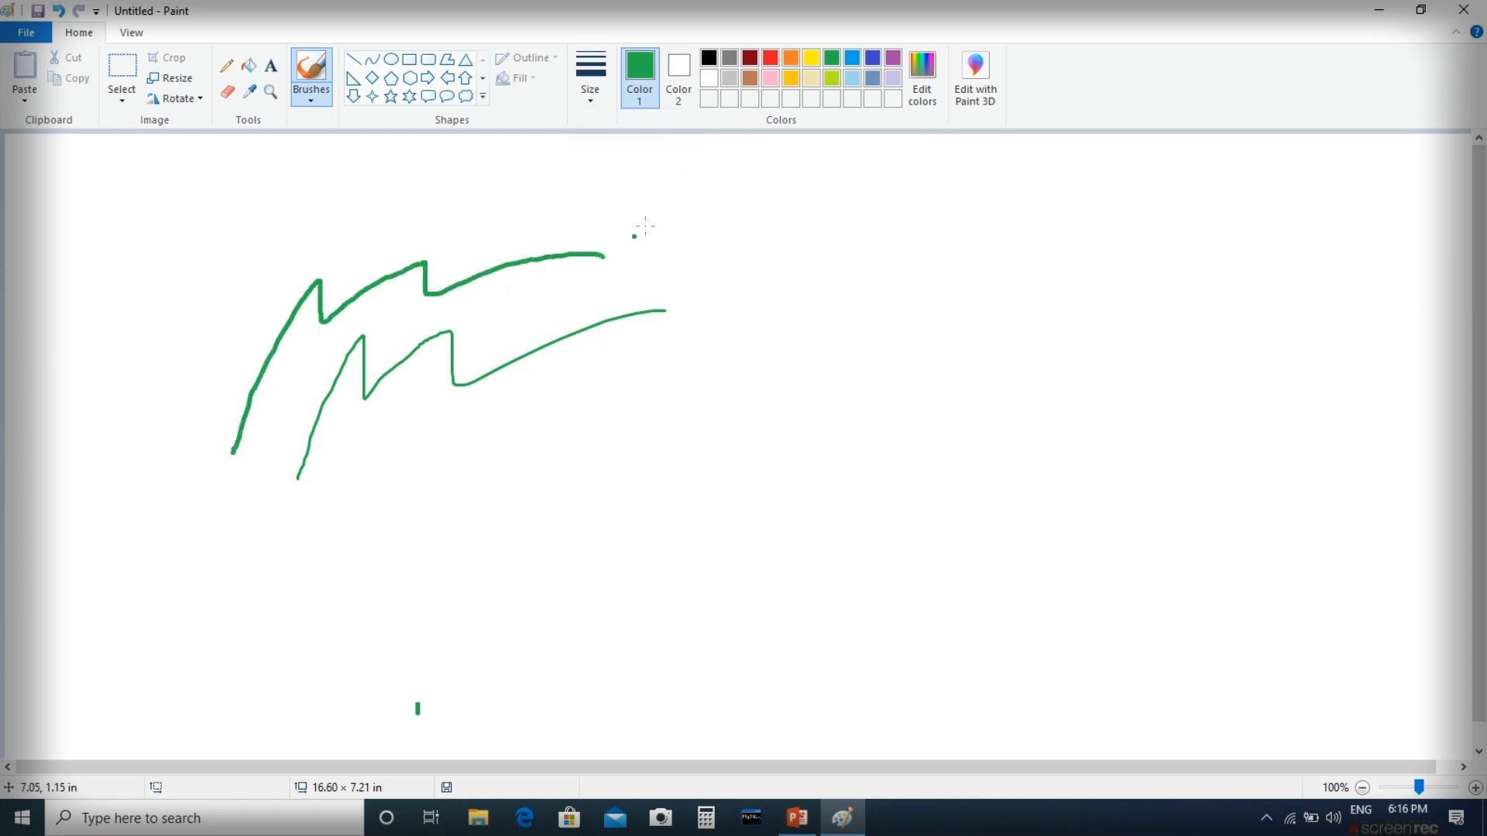
- Paint a red zigzag stroke beside the green ones and an indigo stroke above it with the Brush
left_click(771, 59)
mouse_move(525, 471)
left_mouse_down()
mouse_move(646, 359)
mouse_move(746, 363)
mouse_move(769, 430)
mouse_move(851, 402)
left_mouse_up()
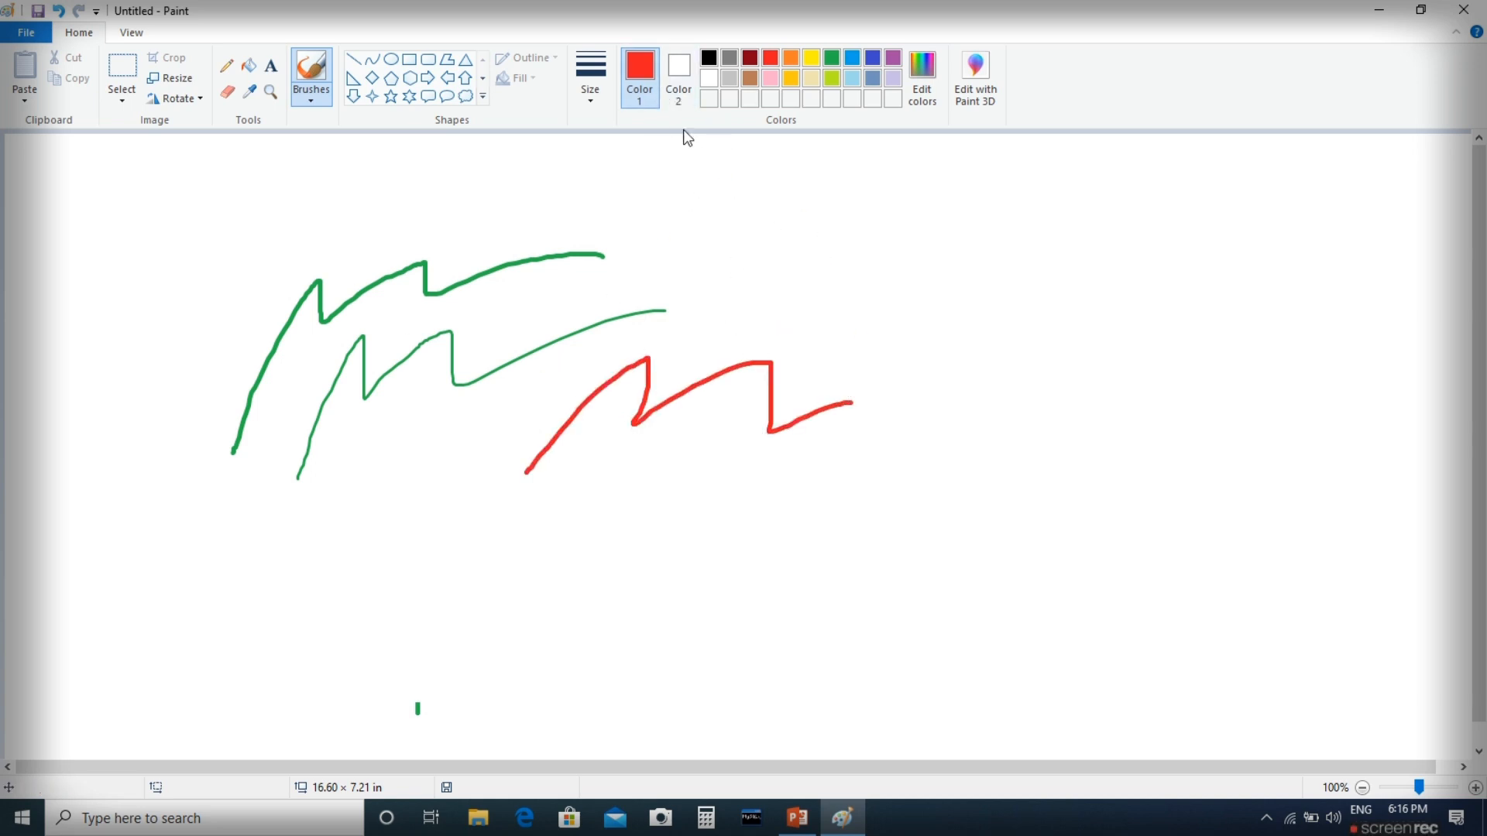
left_click(874, 62)
mouse_move(617, 257)
left_mouse_down()
mouse_move(831, 275)
mouse_move(960, 316)
left_mouse_up()
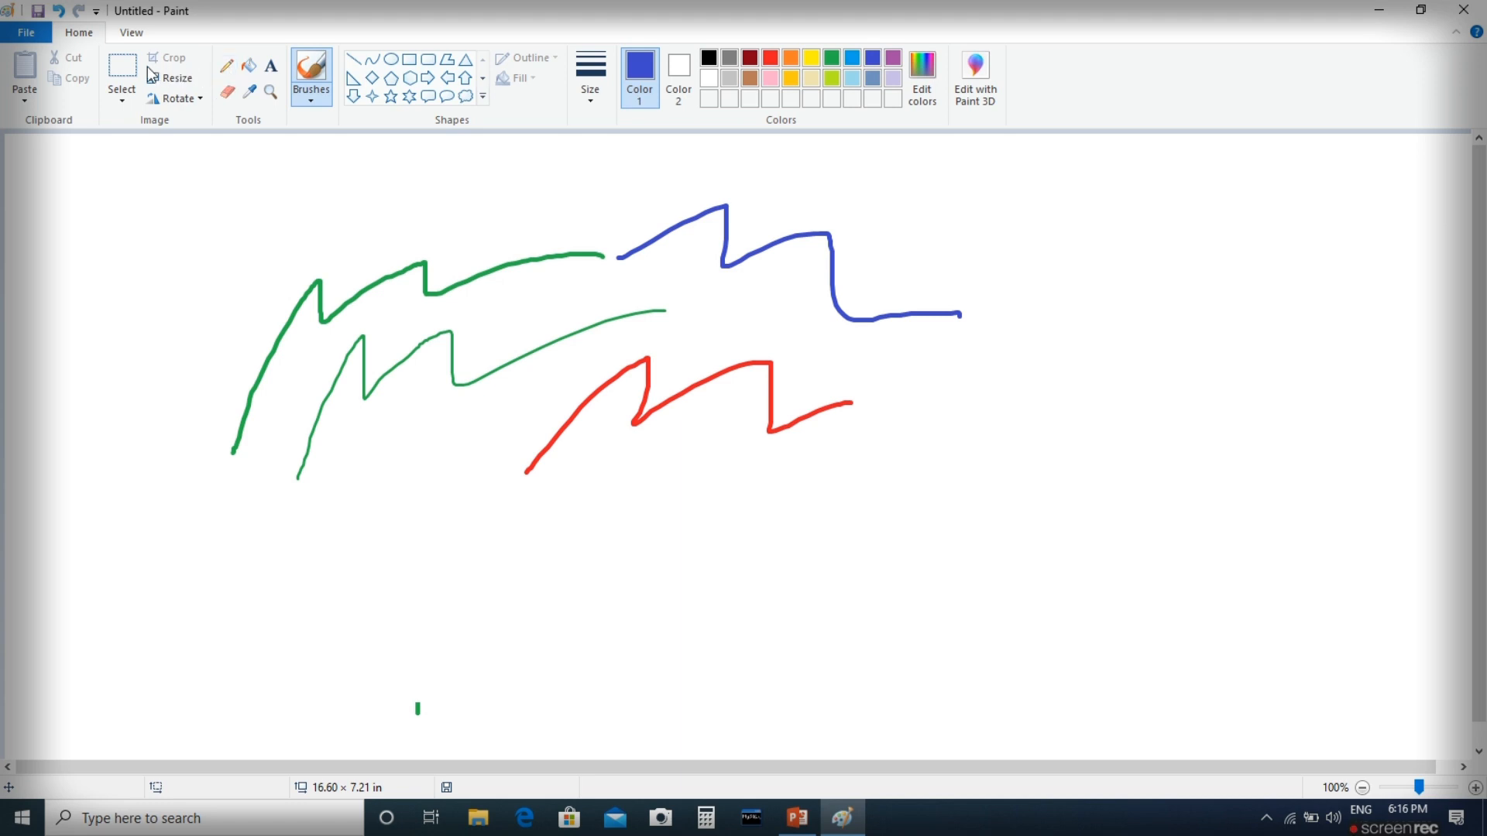
- Select an area of about 9.32 × 4.98 in around the brush strokes and delete it
left_click(121, 68)
left_click_drag(154, 140, 985, 582)
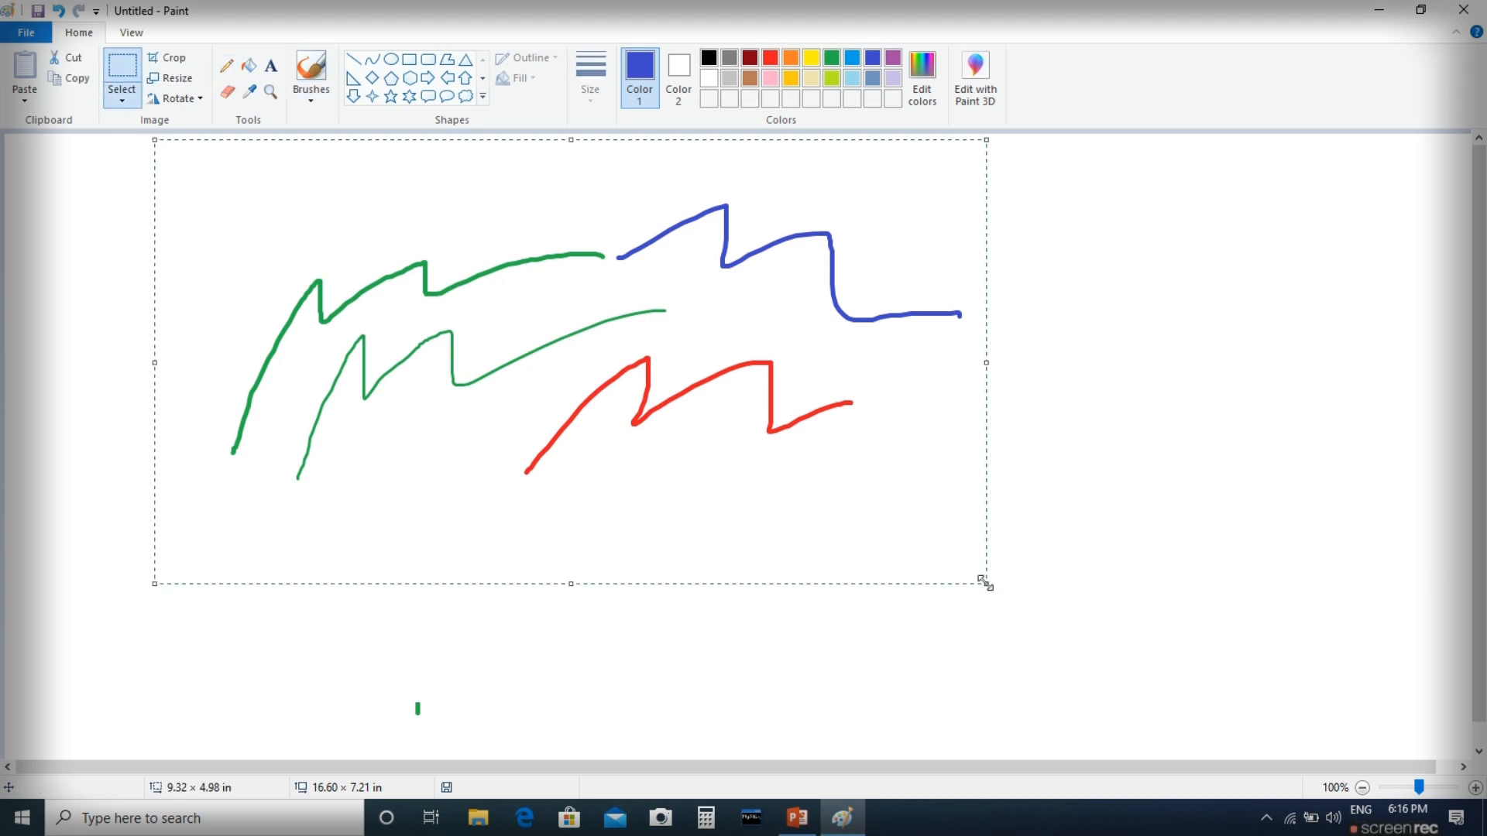
key("Delete")
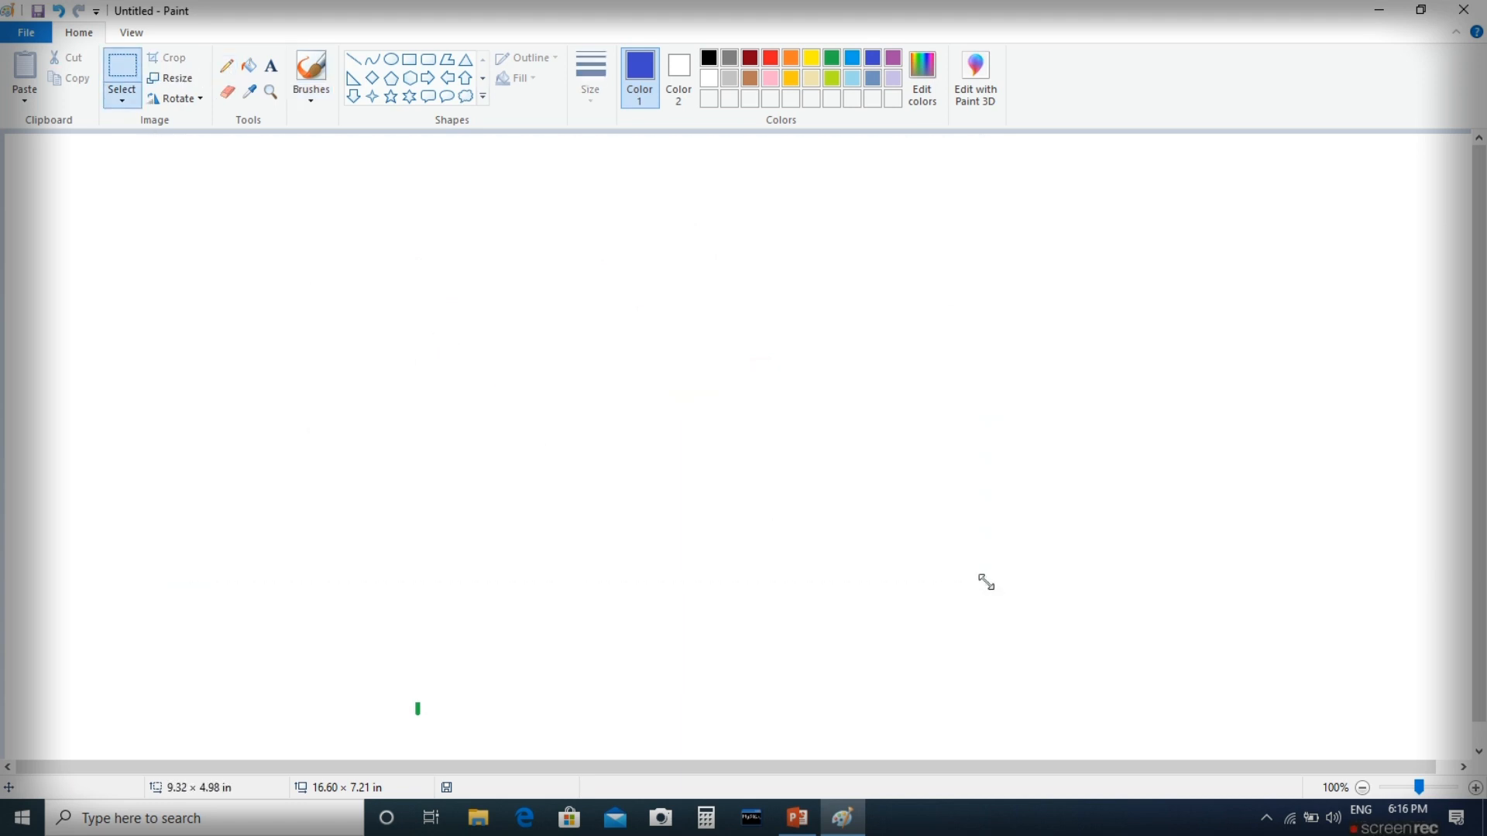
- Spray short indigo marks and a longer zigzag line across the upper canvas with the Airbrush
left_click(318, 101)
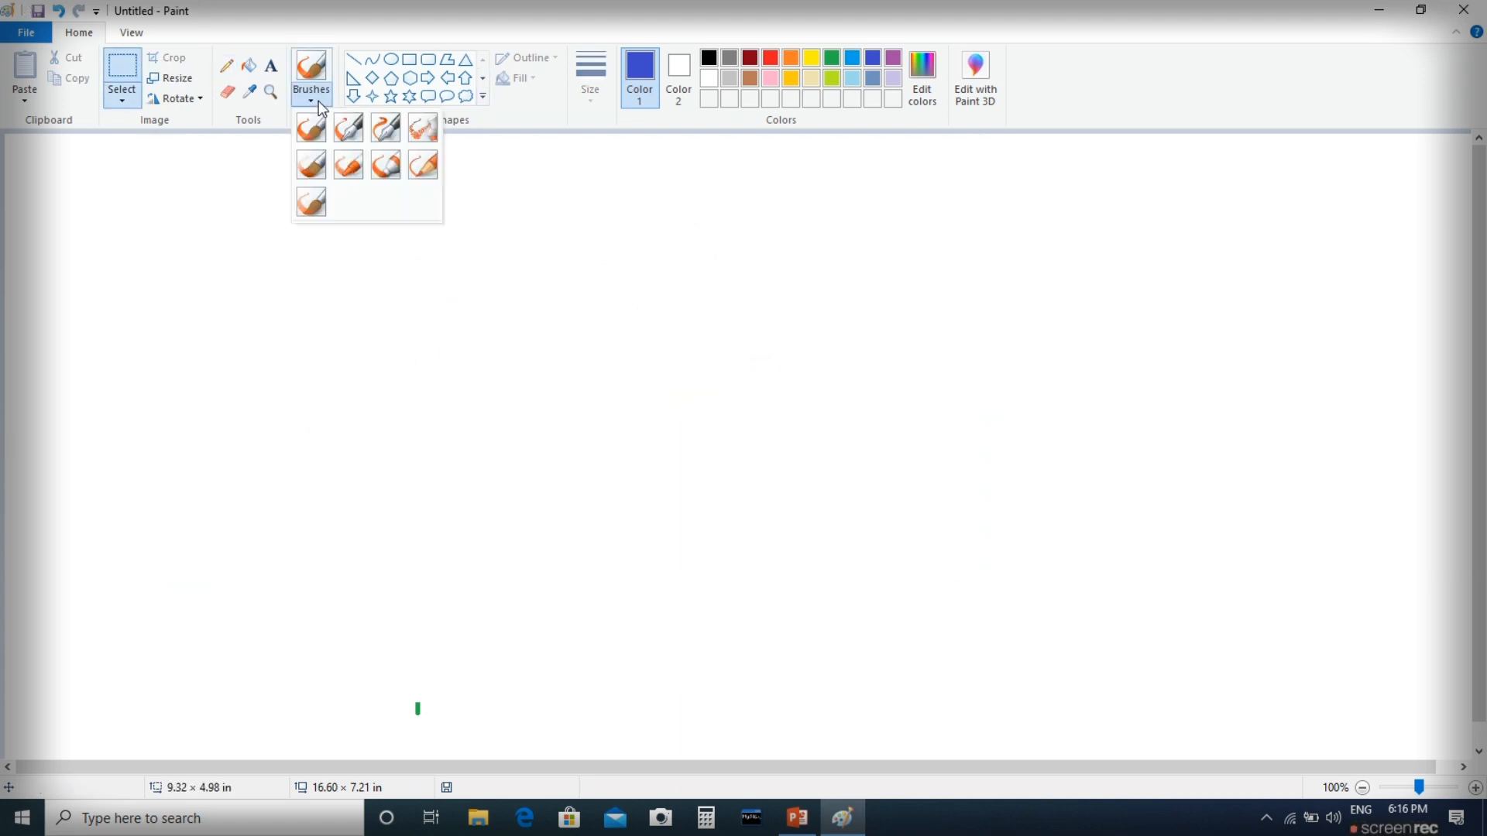
left_click(422, 130)
left_click_drag(338, 321, 376, 289)
left_click(420, 278)
mouse_move(477, 273)
left_mouse_down()
mouse_move(518, 298)
mouse_move(586, 267)
mouse_move(759, 379)
left_mouse_up()
- Set the Airbrush to its thickest size and spray indigo zigzags, straight strokes and spots around the canvas
left_click(592, 83)
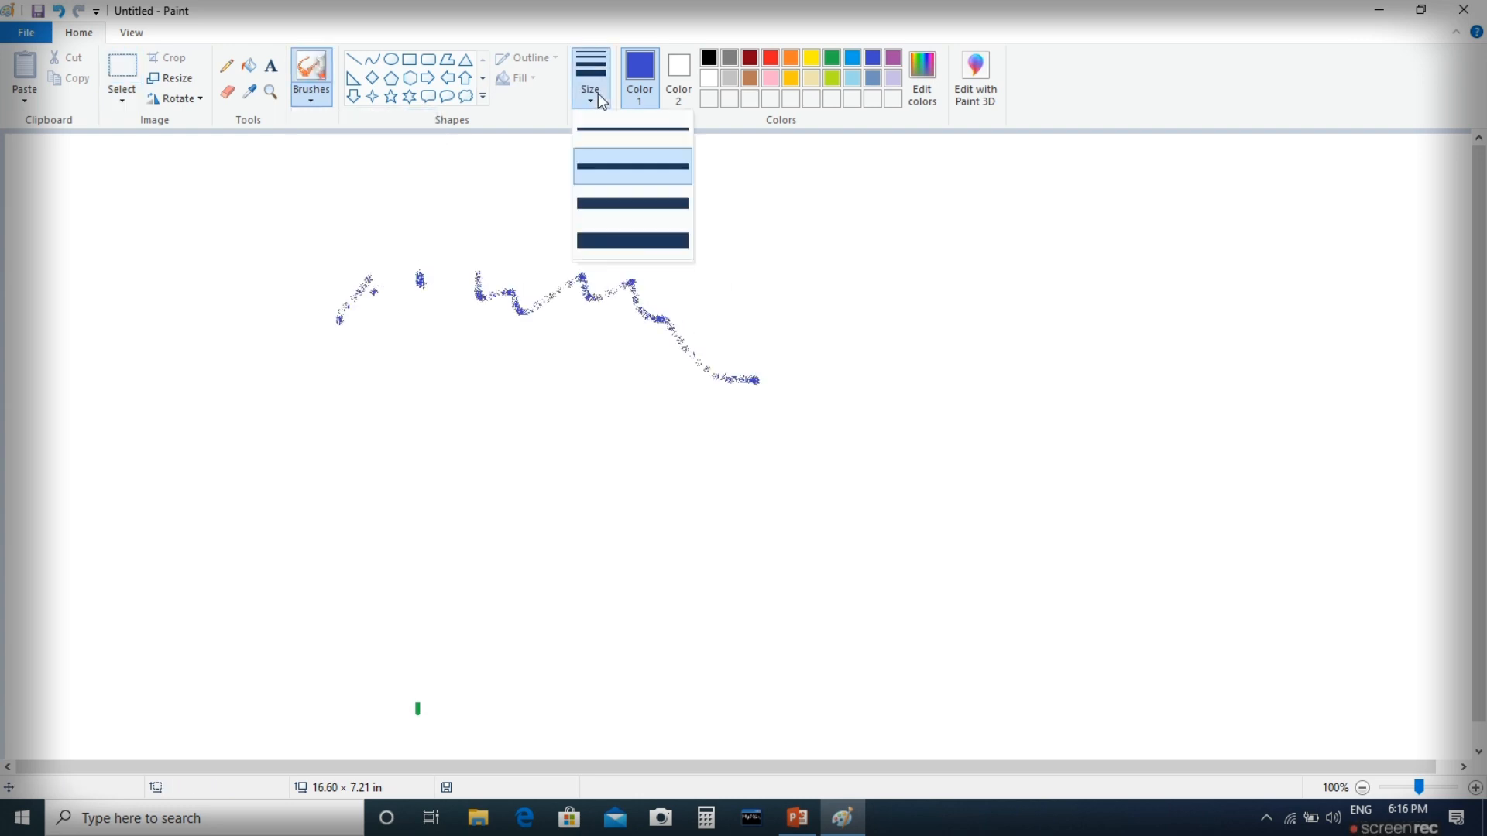
left_click(636, 244)
mouse_move(310, 424)
left_mouse_down()
mouse_move(384, 351)
mouse_move(435, 366)
mouse_move(497, 416)
mouse_move(697, 449)
left_mouse_up()
mouse_move(502, 209)
left_mouse_down()
mouse_move(539, 243)
mouse_move(618, 218)
mouse_move(659, 262)
mouse_move(728, 240)
mouse_move(755, 296)
mouse_move(814, 306)
left_mouse_up()
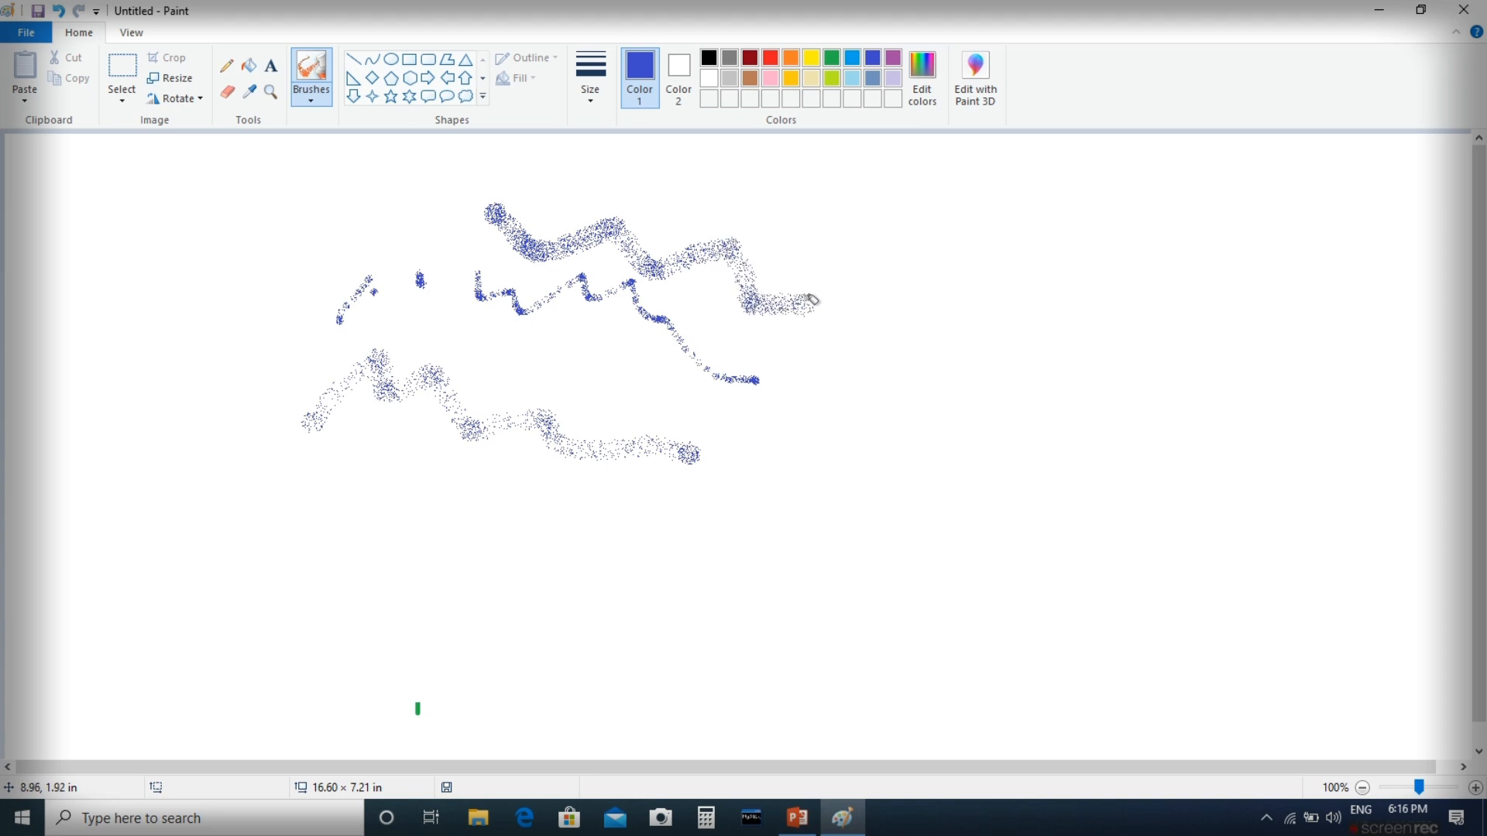
mouse_move(736, 379)
left_mouse_down()
mouse_move(857, 369)
mouse_move(851, 385)
mouse_move(885, 418)
mouse_move(981, 428)
left_mouse_up()
left_click_drag(875, 474, 1024, 463)
left_click_drag(902, 542, 1088, 536)
mouse_move(1032, 302)
left_mouse_down()
mouse_move(1064, 412)
mouse_move(1124, 425)
left_mouse_up()
left_click_drag(1169, 442, 1170, 453)
left_click_drag(1178, 477, 1180, 542)
left_click_drag(800, 531, 802, 546)
left_click_drag(822, 399, 832, 384)
left_click_drag(861, 251, 865, 260)
left_click_drag(871, 341, 875, 348)
left_click_drag(951, 236, 972, 360)
left_click_drag(1060, 309, 1064, 465)
- Select an area of about 11.15 × 5.86 in around the sprayed marks and delete it
left_click(136, 64)
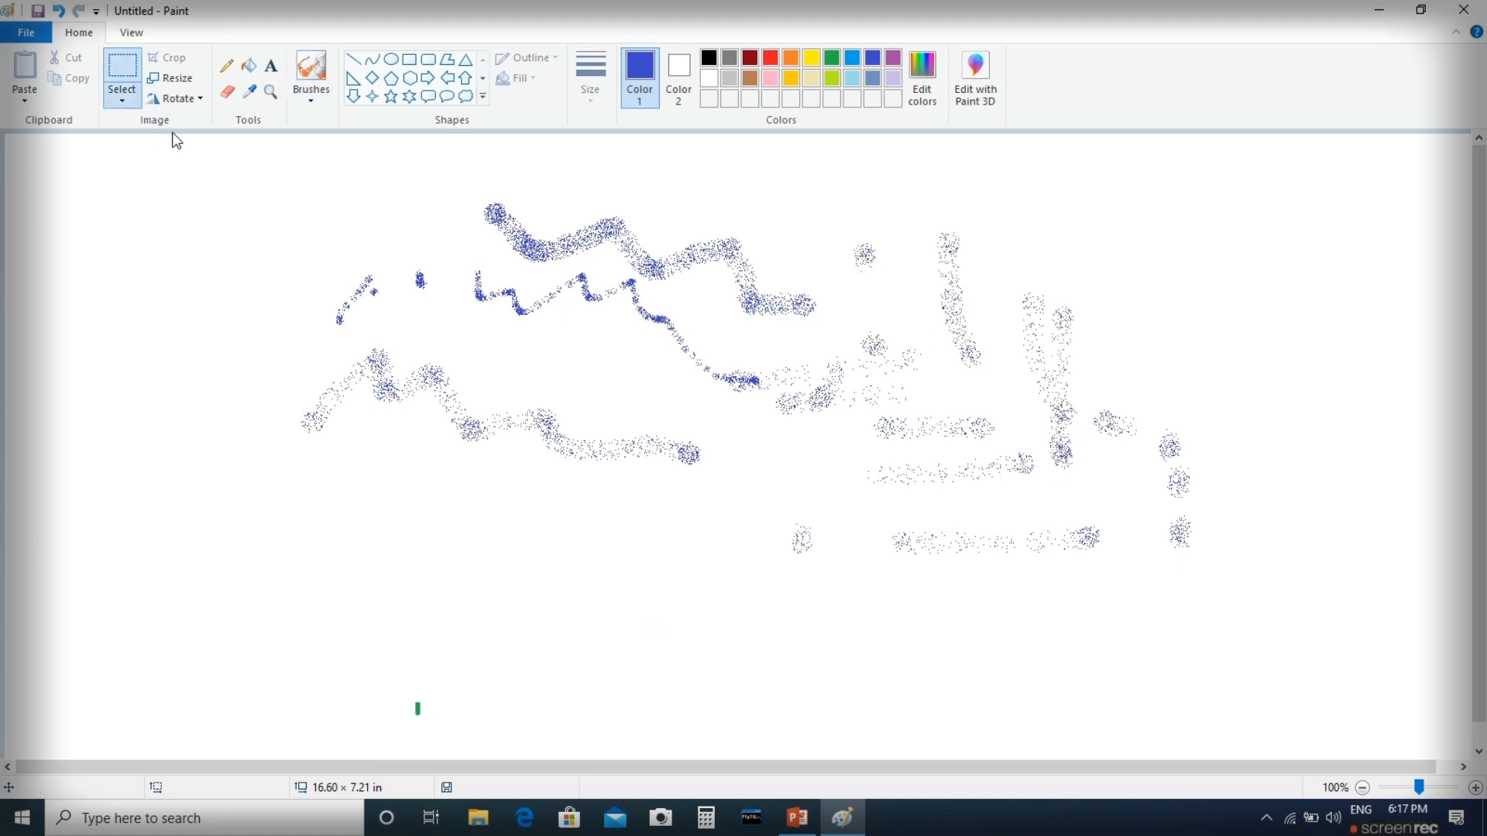
mouse_move(204, 155)
left_mouse_down()
mouse_move(1119, 667)
mouse_move(1198, 678)
left_mouse_up()
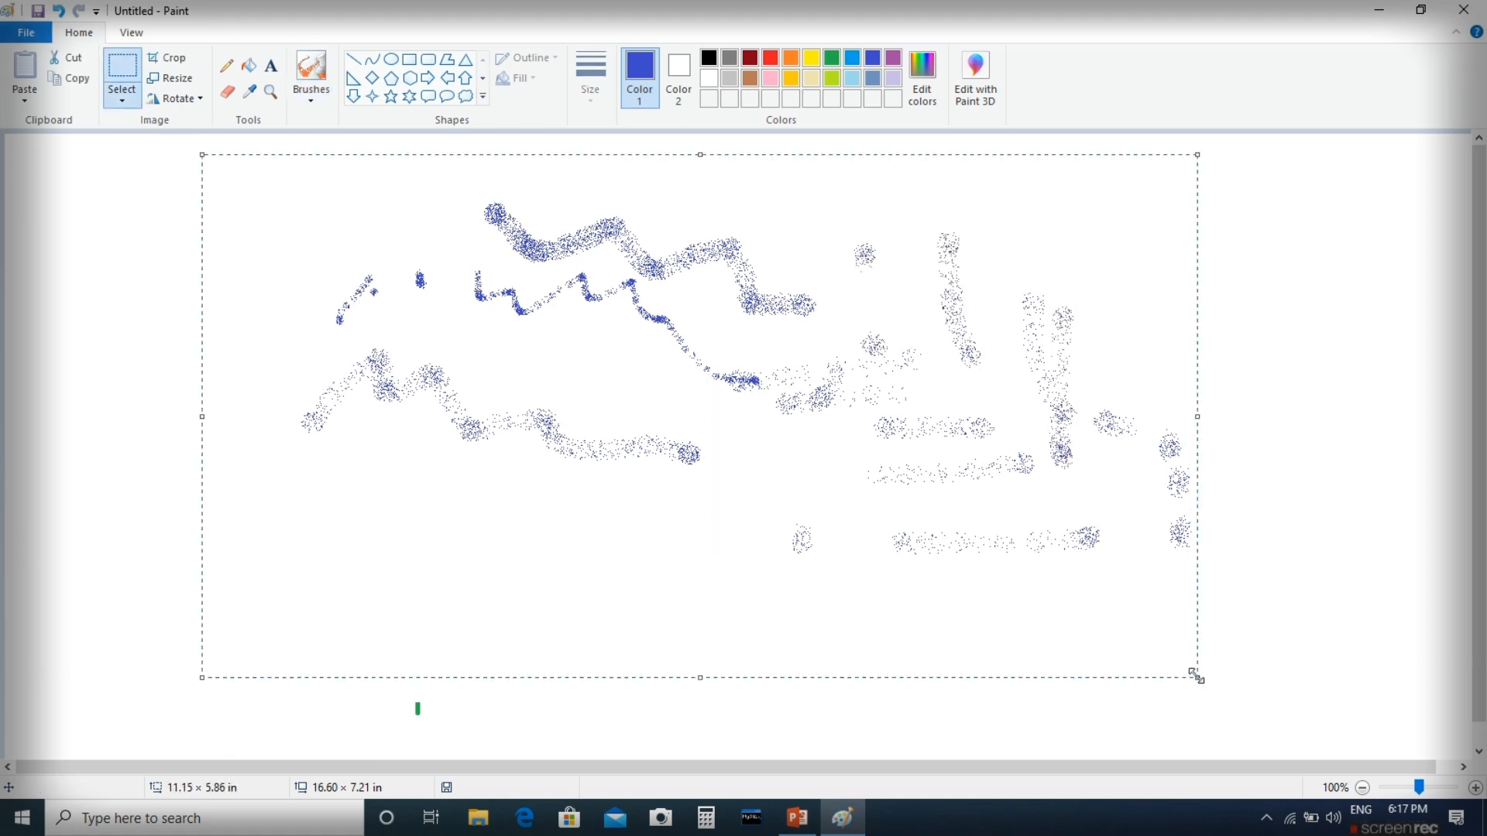
key("Delete")
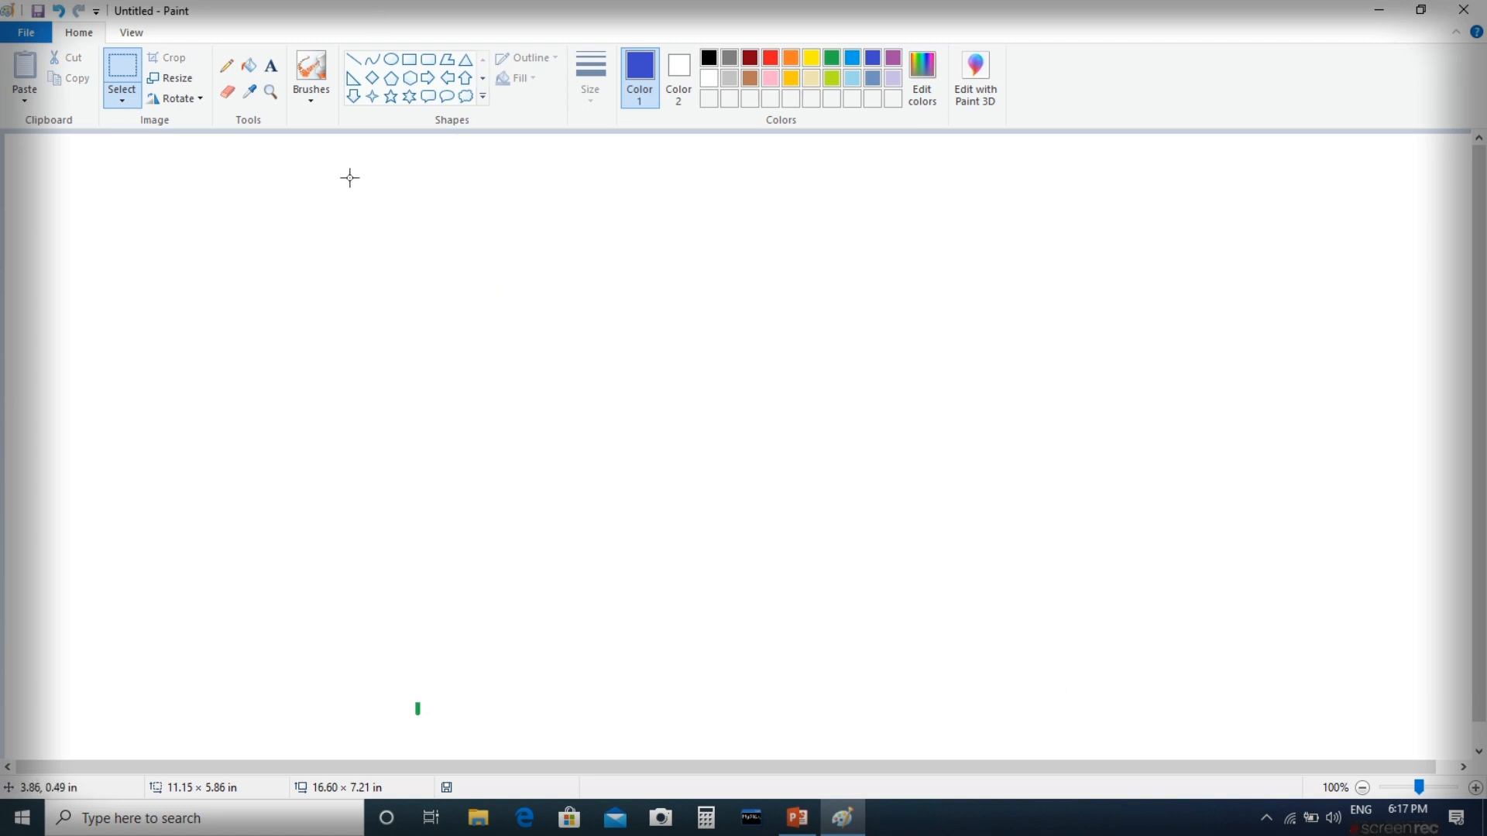
- Draw a thick indigo wavy stroke with the Crayon brush, and another below it at the thinnest size
left_click(332, 93)
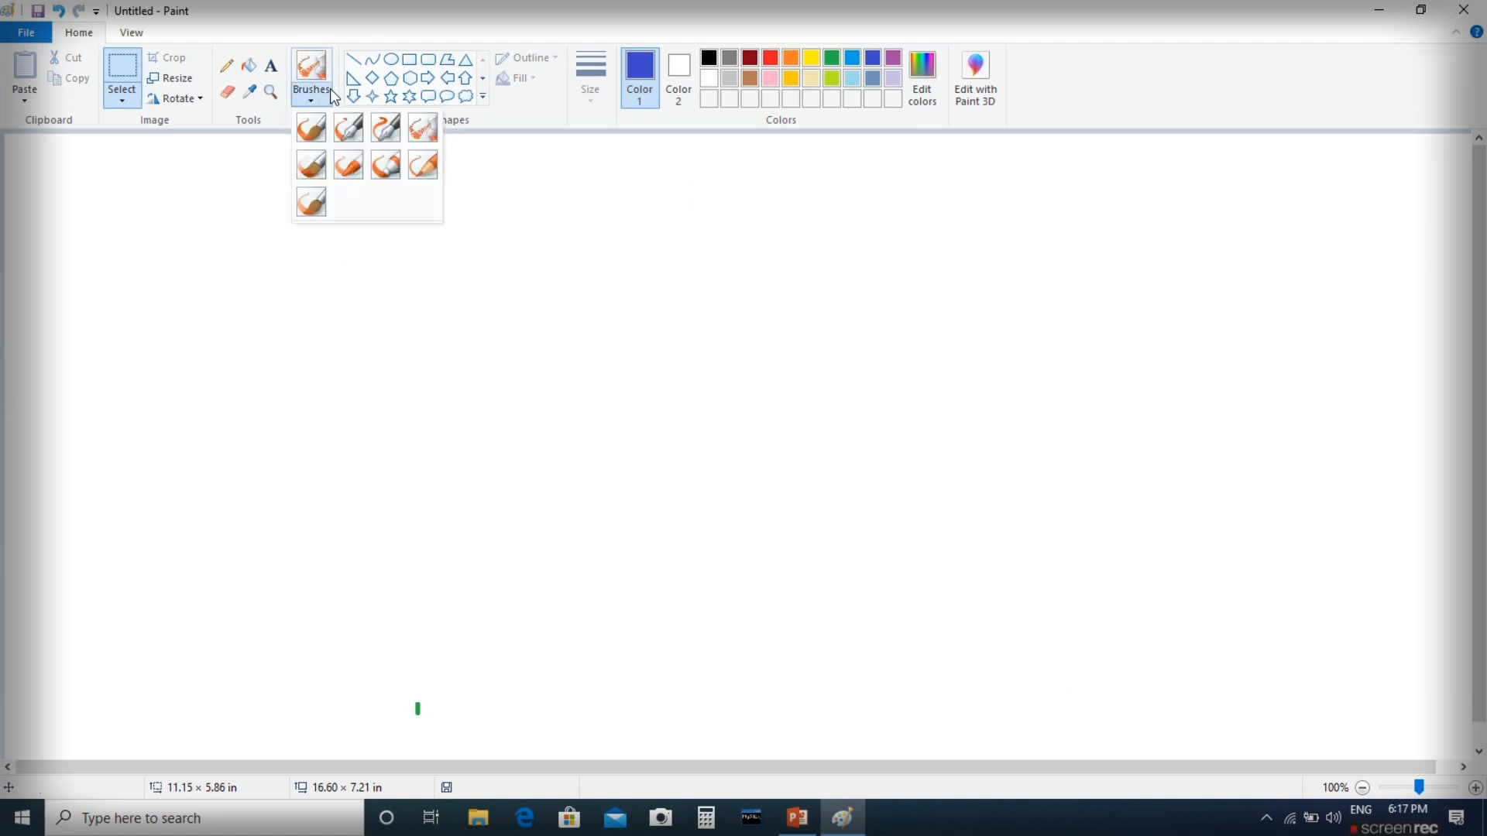
left_click(360, 167)
mouse_move(300, 387)
left_mouse_down()
mouse_move(372, 293)
mouse_move(489, 327)
mouse_move(632, 311)
left_mouse_up()
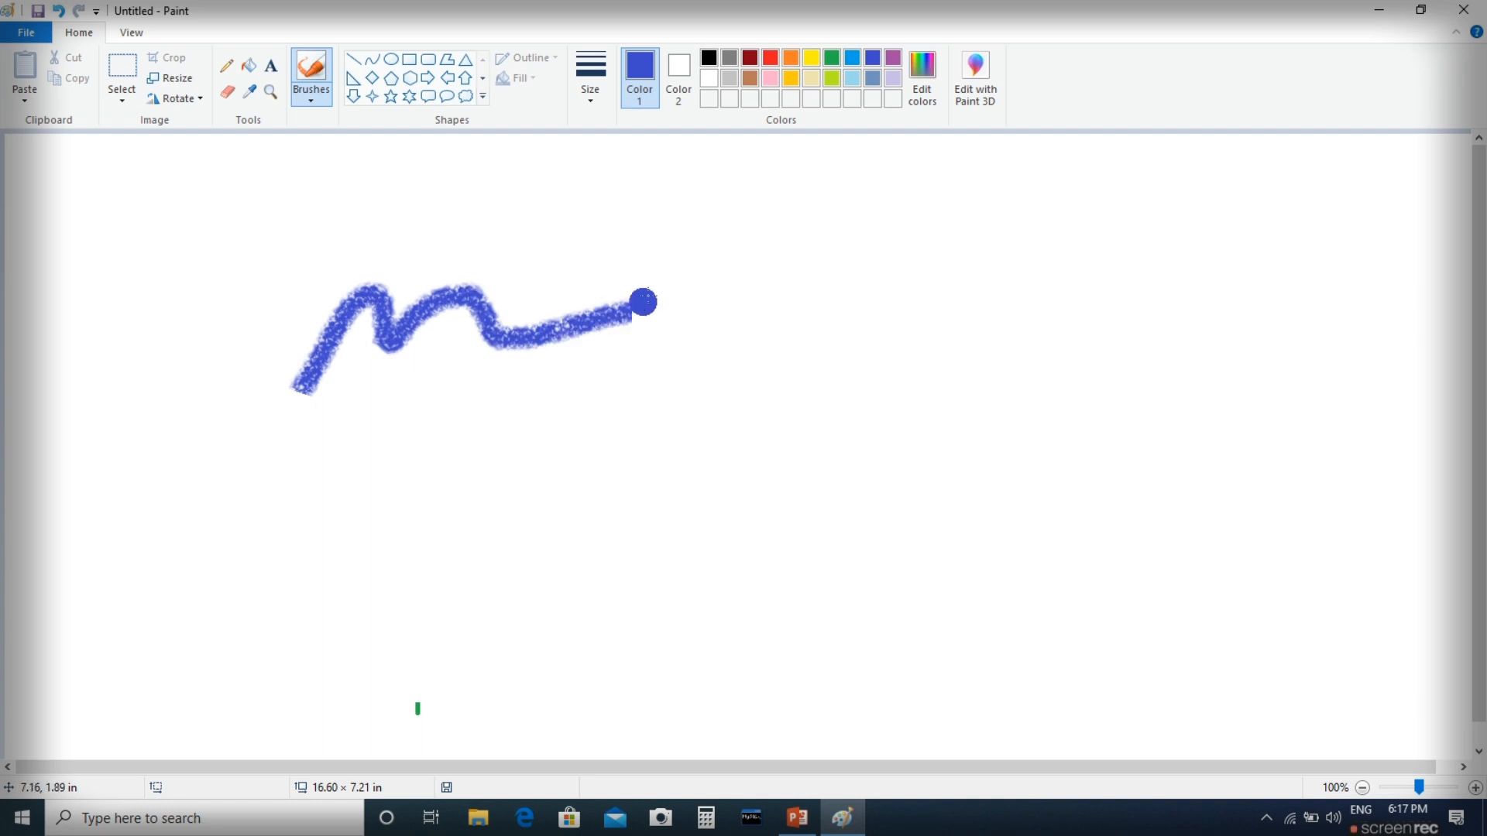
left_click(600, 93)
left_click(632, 129)
mouse_move(371, 494)
left_mouse_down()
mouse_move(654, 453)
mouse_move(763, 470)
left_mouse_up()
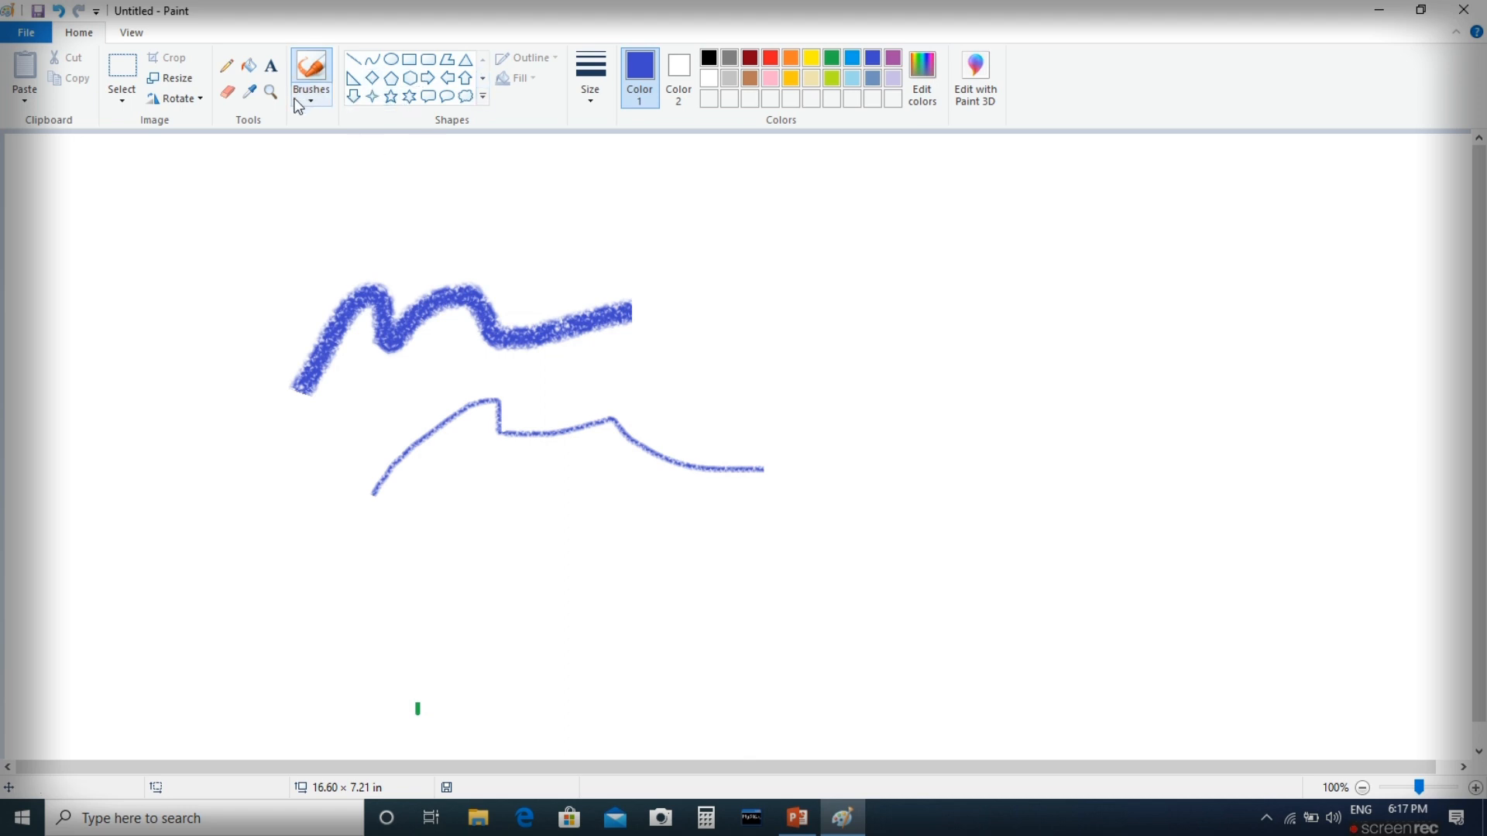
- Select an area of about 8.44 × 4.93 in around the crayon strokes and delete it
left_click(121, 68)
left_click_drag(241, 209, 993, 648)
key("Delete")
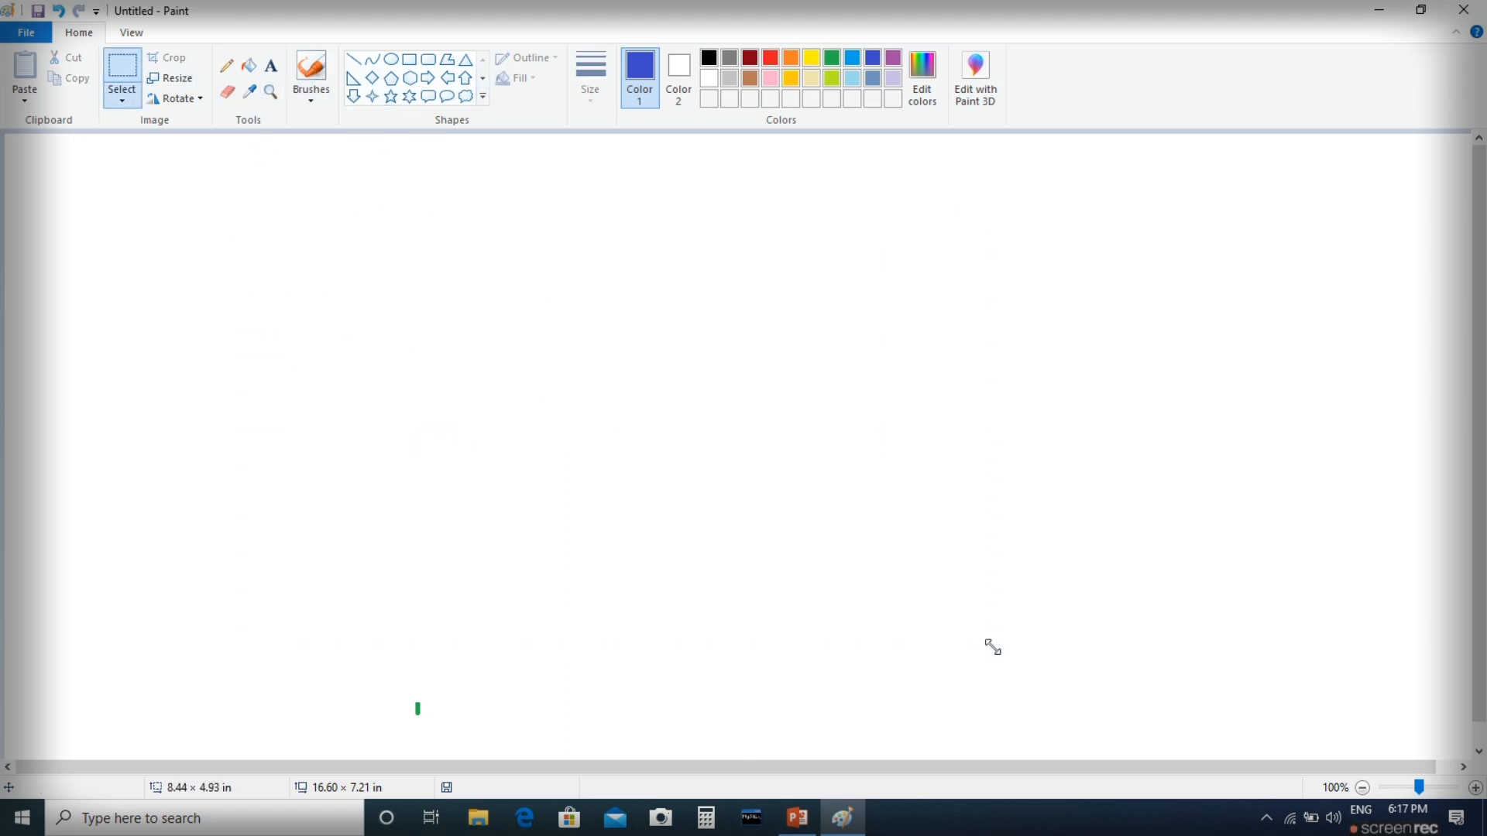
- Create a text box about 11.77 × 3.87 in with the Text tool and enter "Welcome to mumbai"
left_click(310, 96)
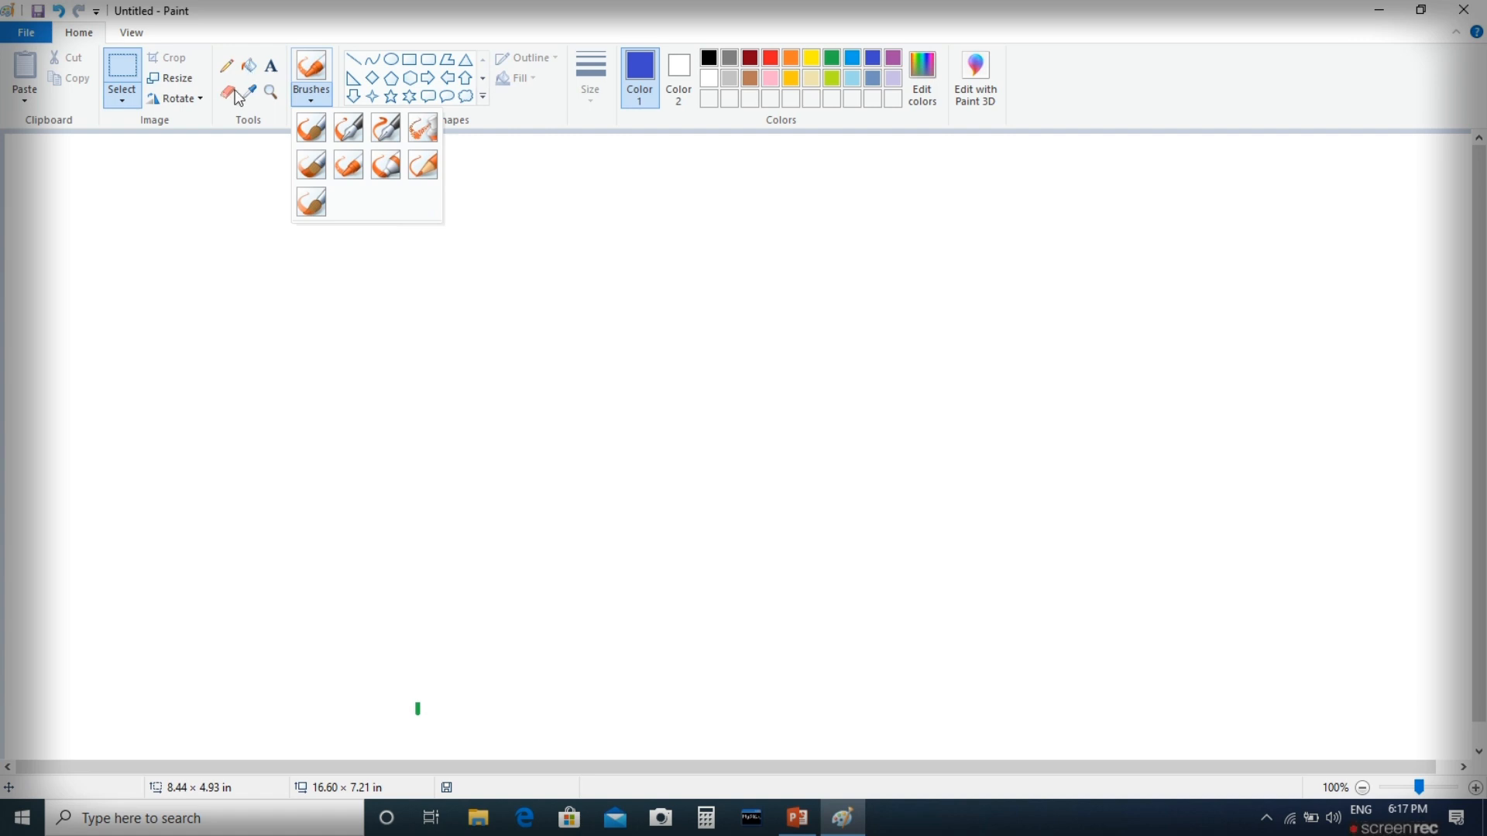
left_click(277, 68)
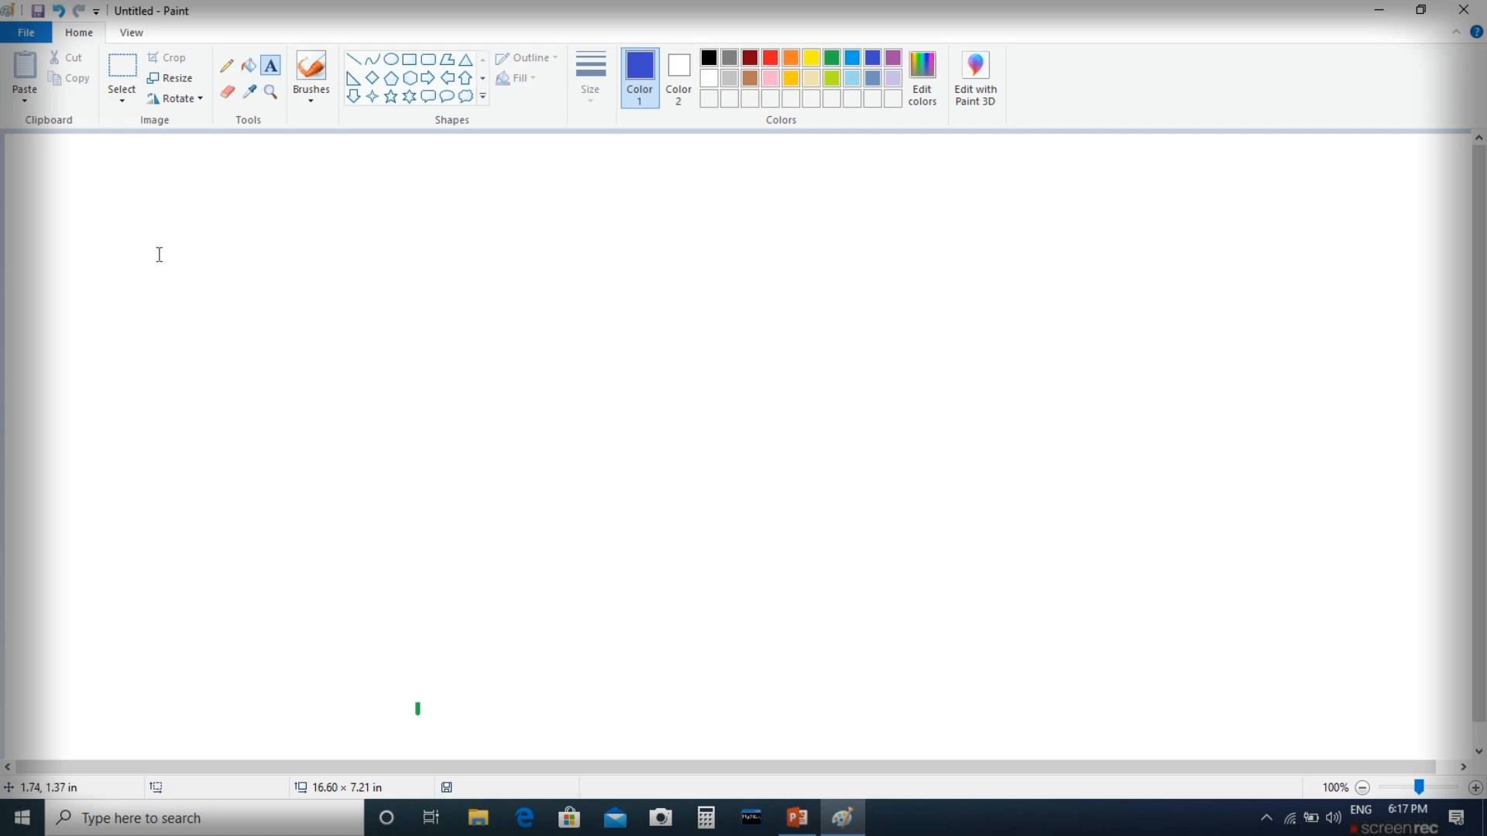
left_click_drag(174, 188, 475, 227)
left_click_drag(475, 227, 475, 227)
left_click(458, 253)
left_click_drag(193, 178, 1242, 523)
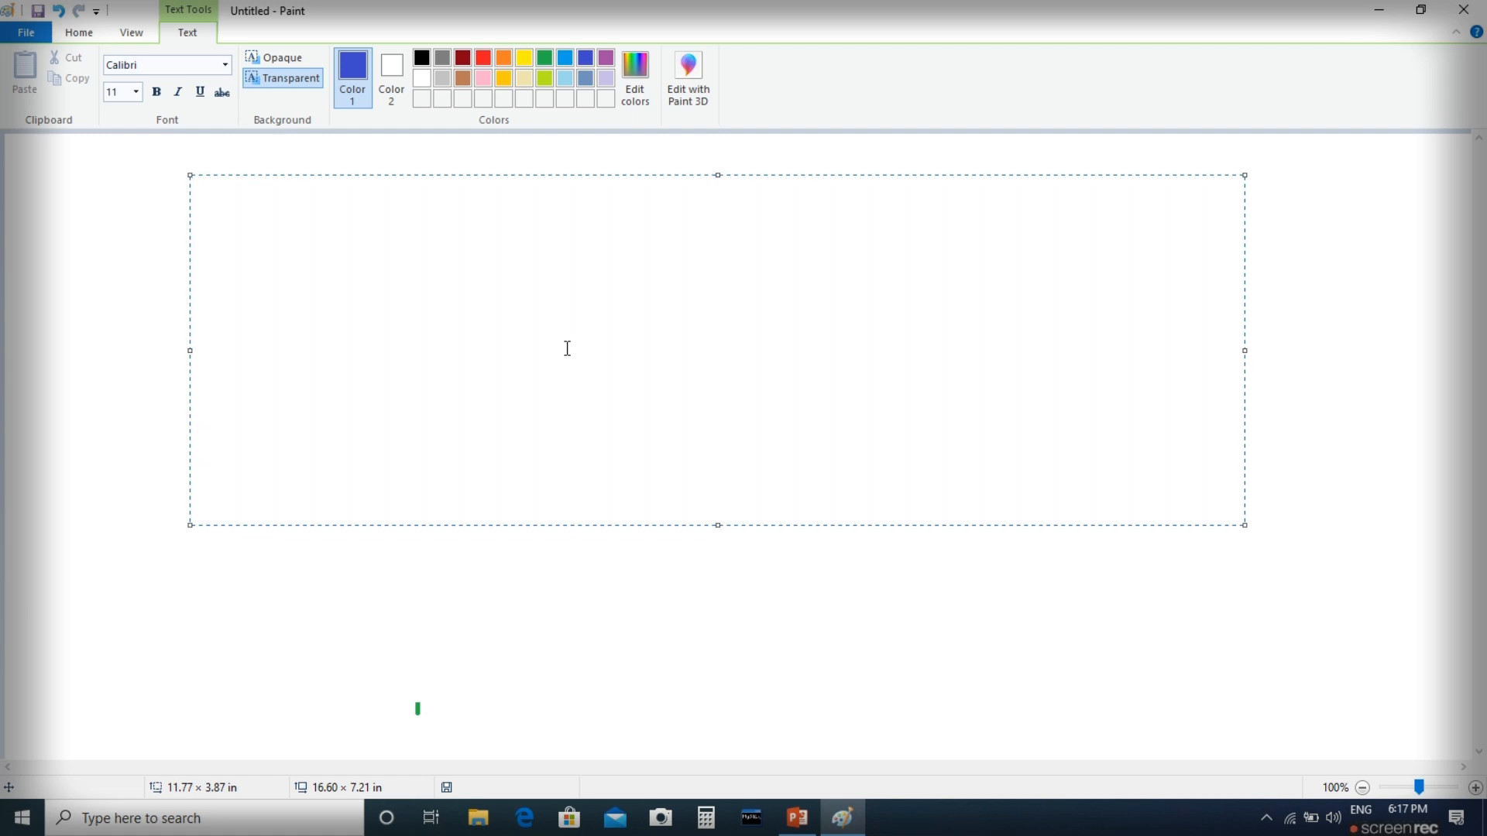
type("Welcome to mumbai")
- Set the font to Bodoni MT Poster Compressed at size 72, and add "dffjfjd" after the existing text
left_click(137, 93)
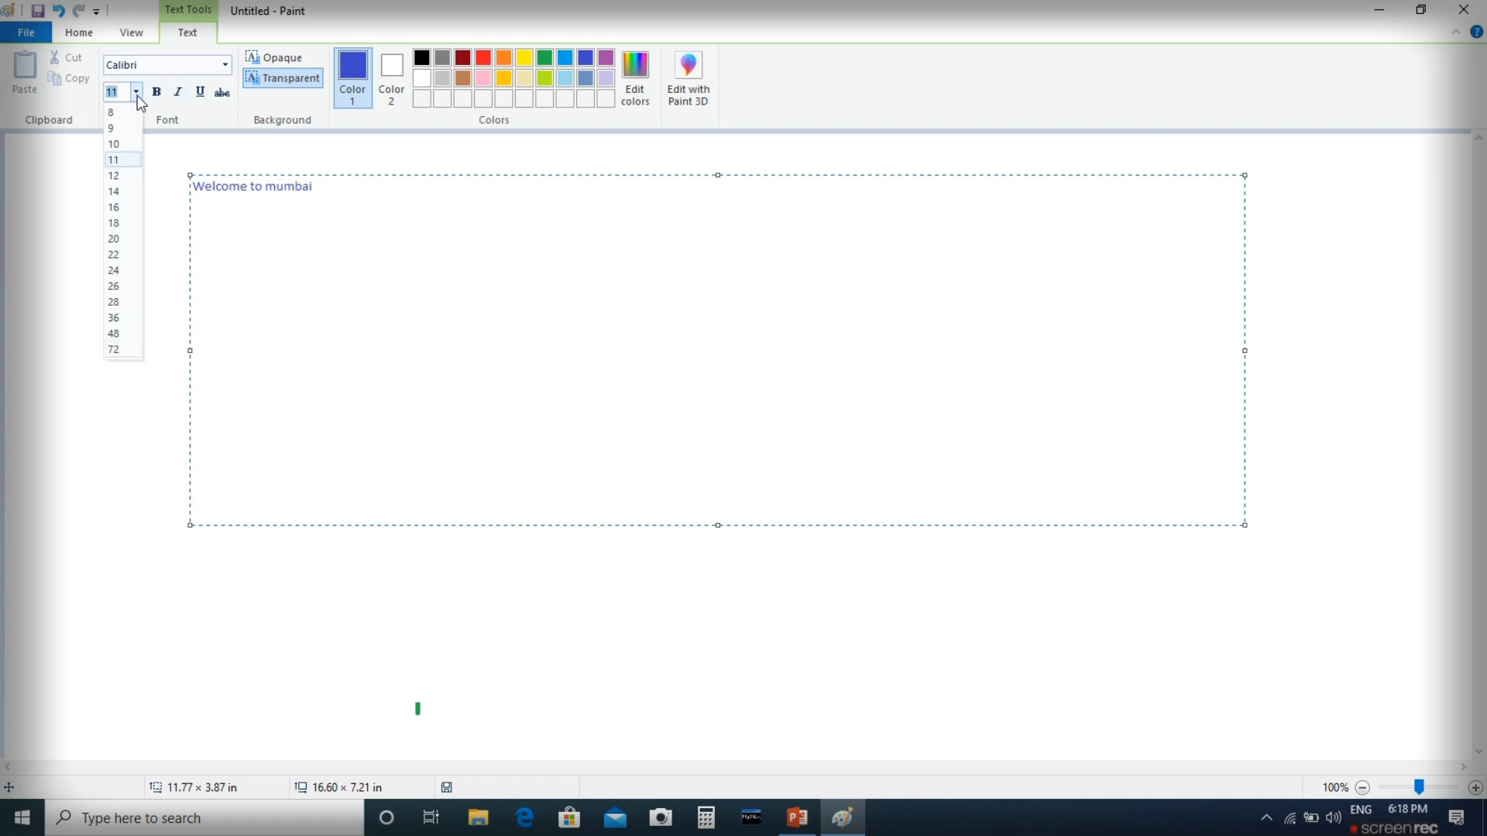
left_click(117, 350)
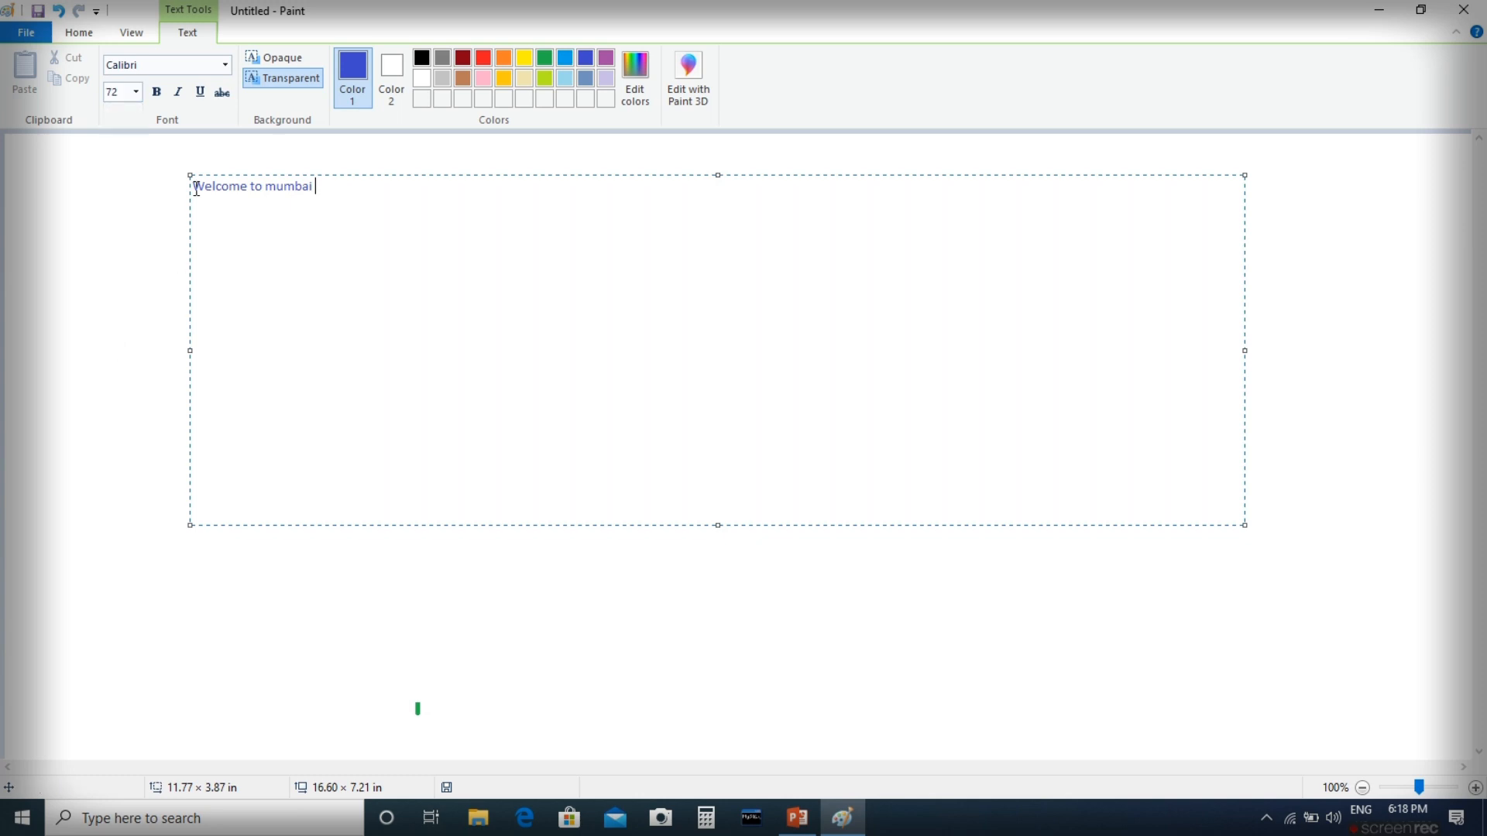
left_click(226, 65)
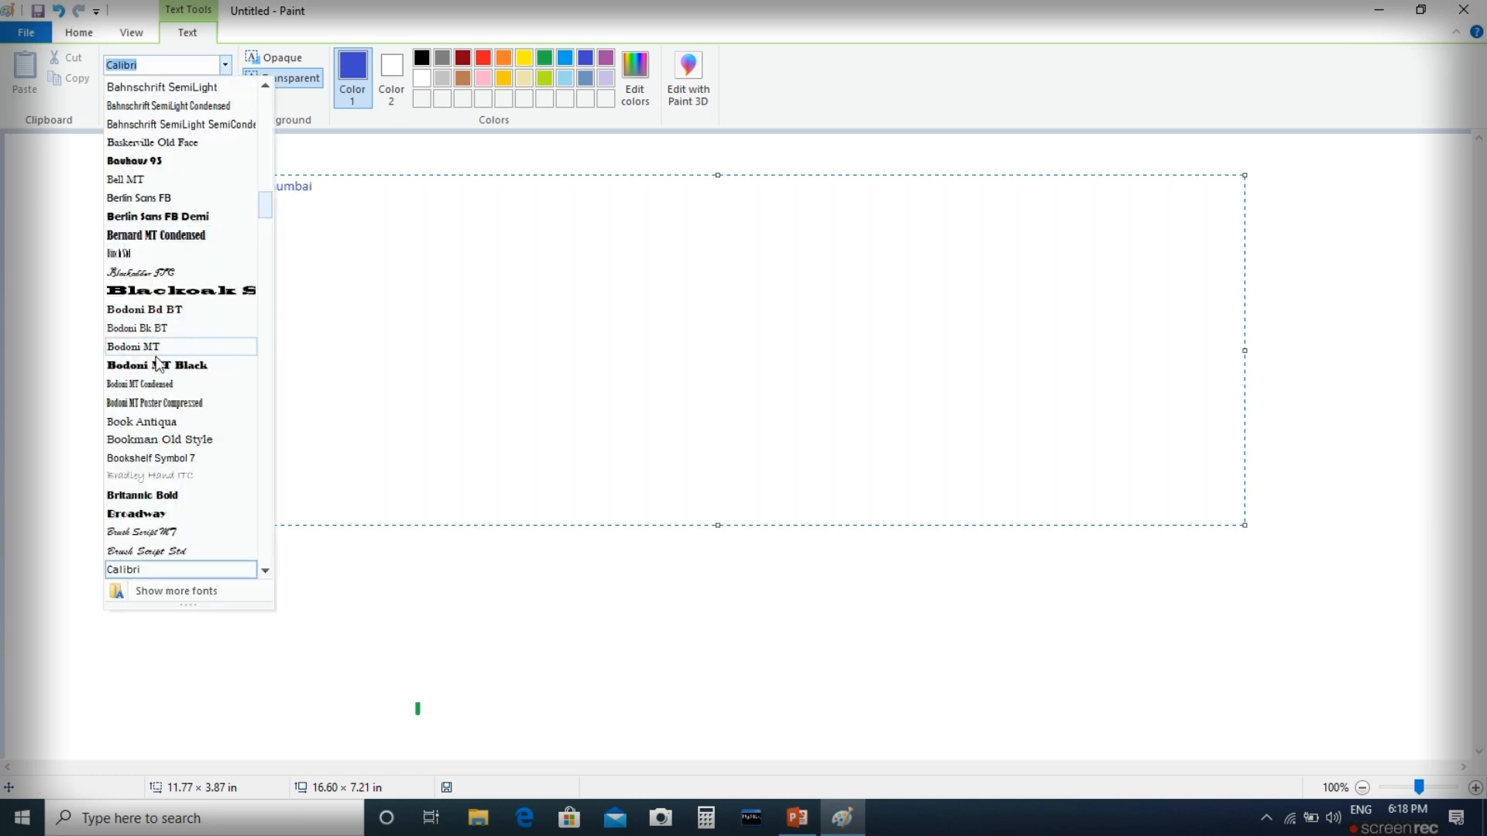
left_click(153, 403)
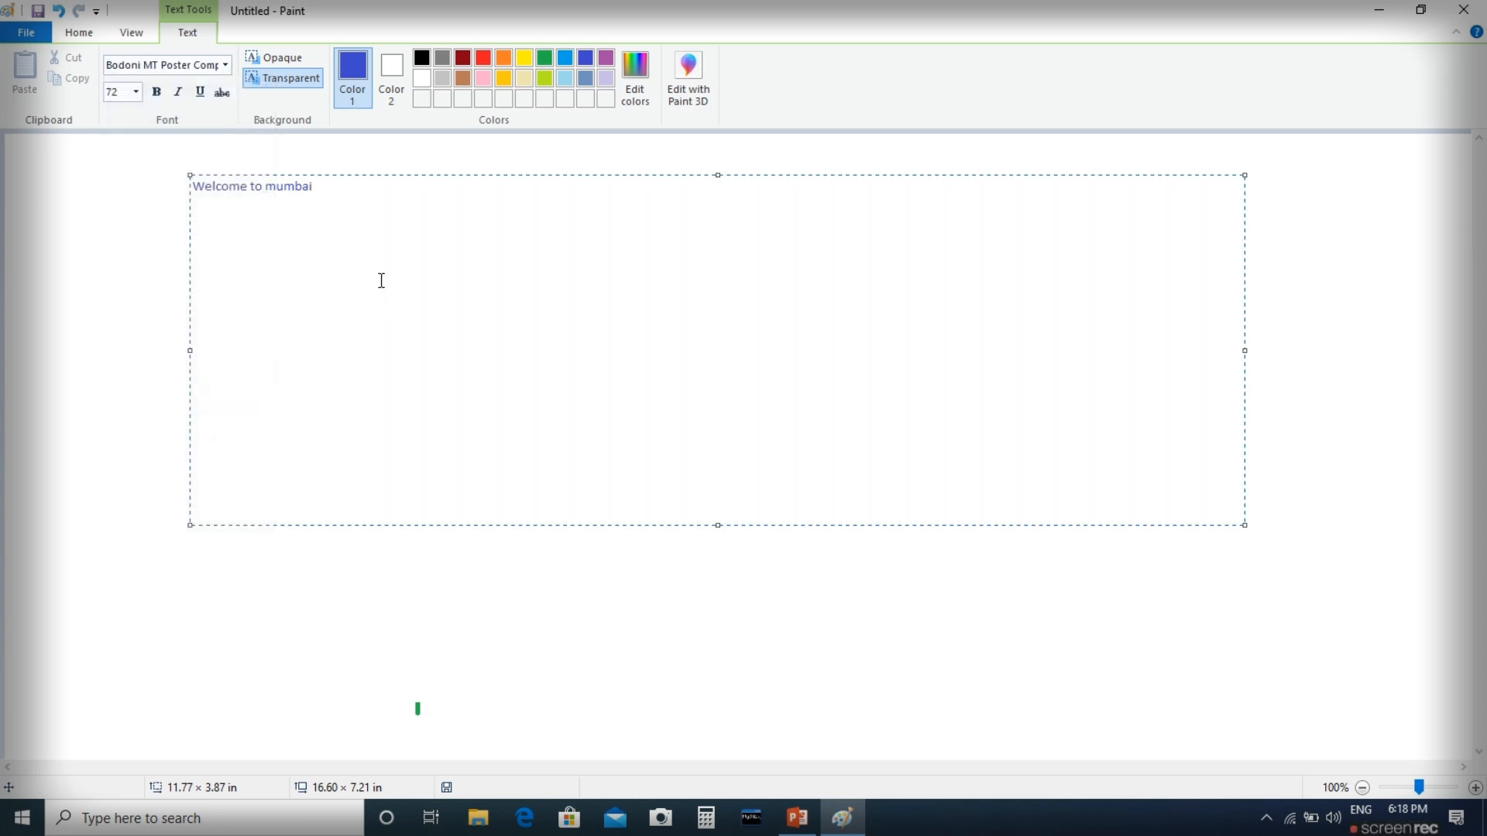
type("dffjfjd")
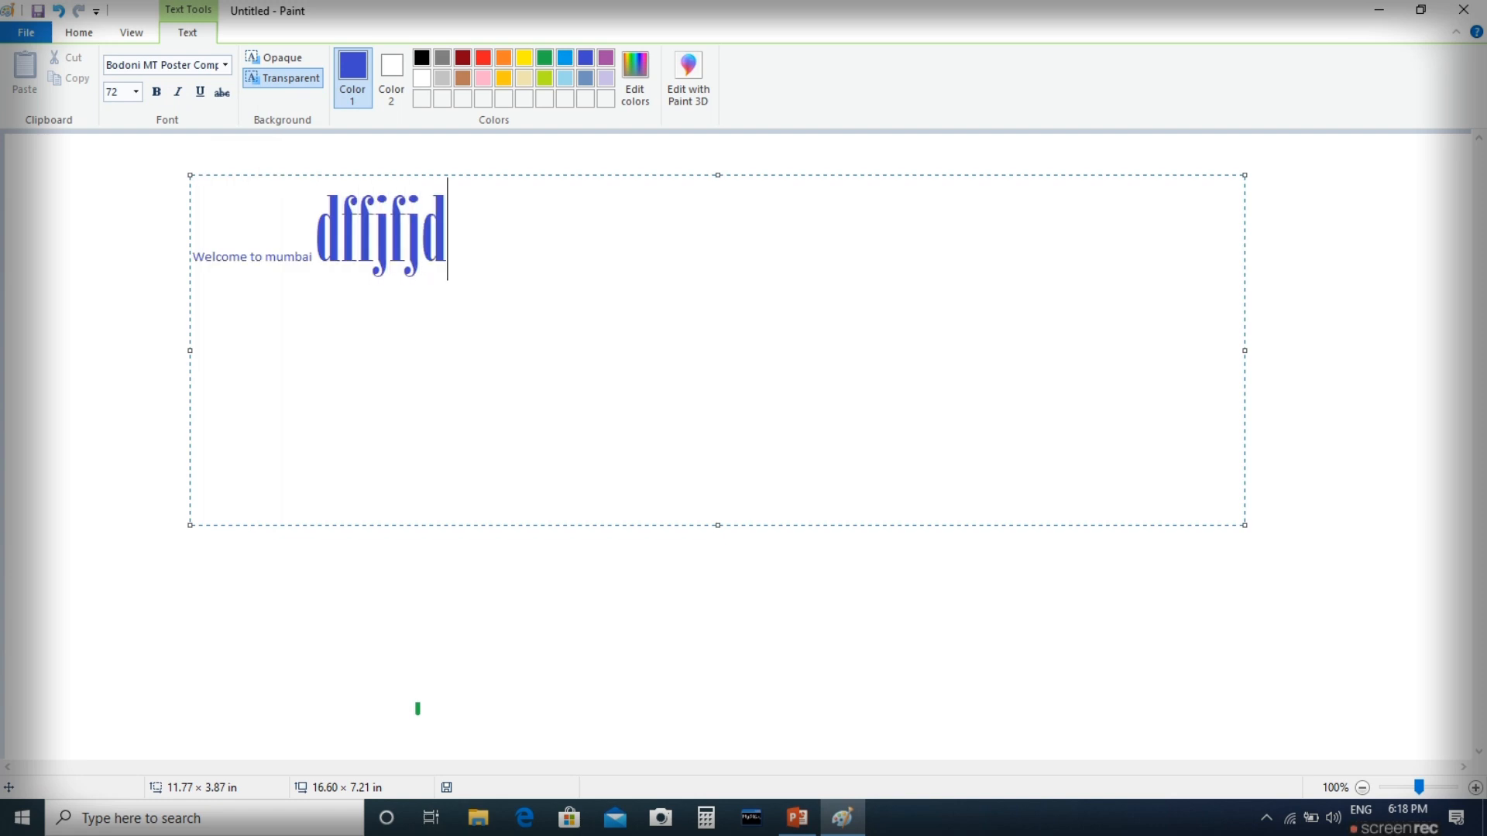
- Replace the trial letters after the small "Welcome to mumbai" with a large second "Welcome to mumbai"
type(" fdjgf")
key("BackSpace")
key("BackSpace")
key("BackSpace")
key("BackSpace")
key("BackSpace")
key("BackSpace")
key("BackSpace")
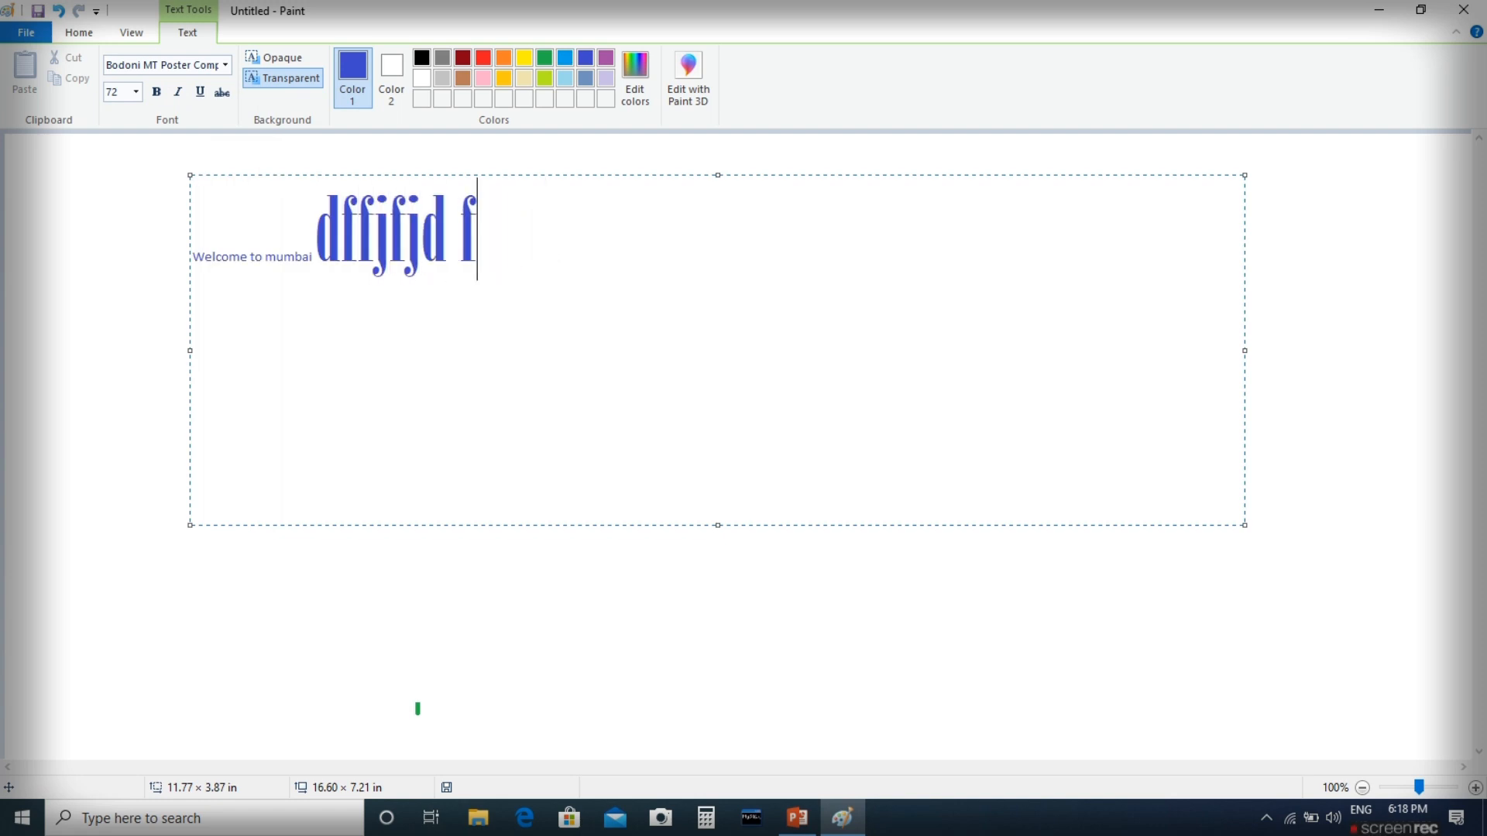
key("BackSpace")
key("BackSpace")
key("BackSpace")
key("BackSpace")
key("BackSpace")
key("BackSpace")
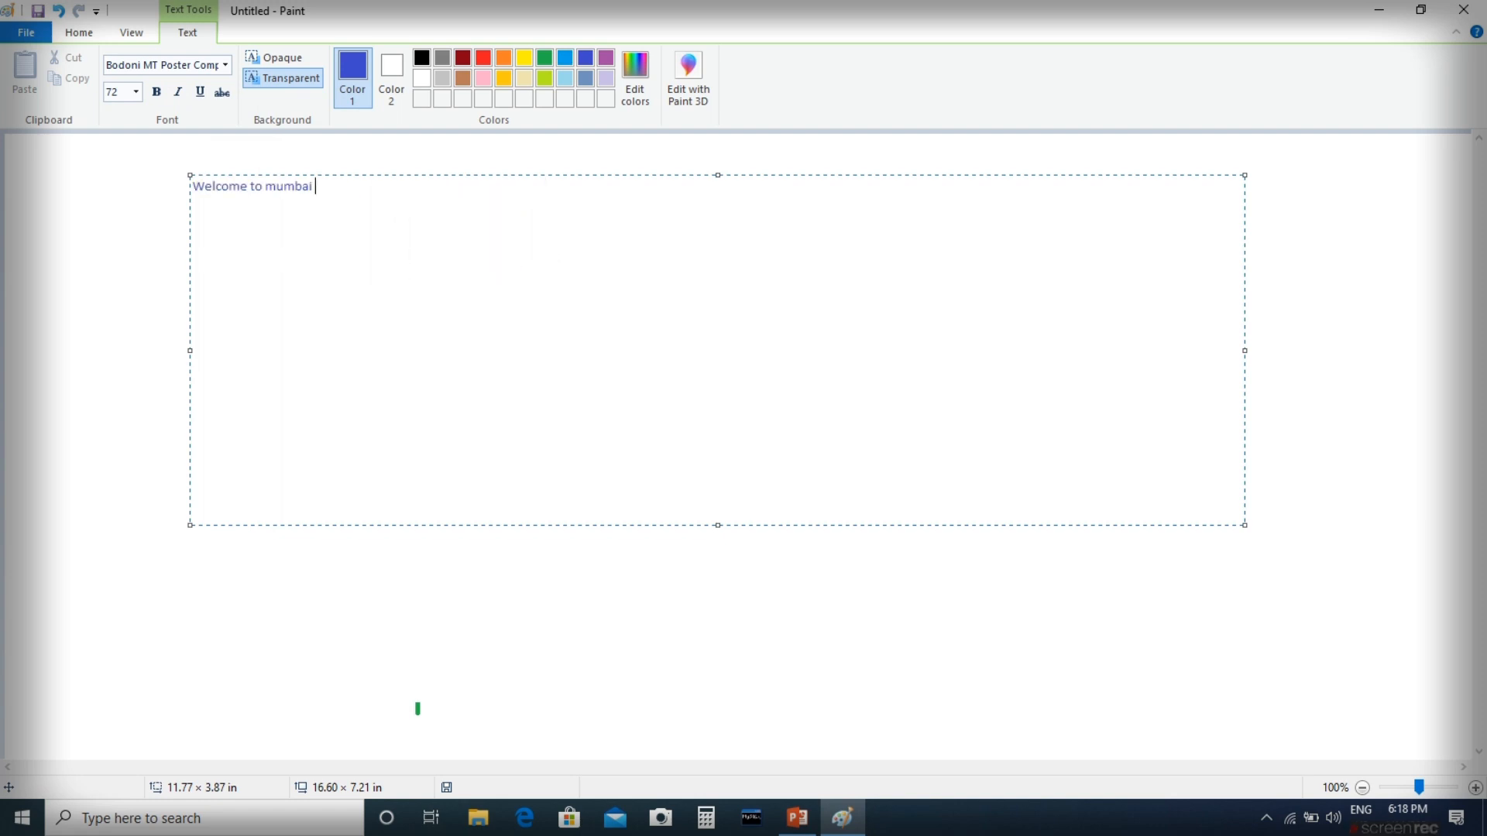
type("Welcom")
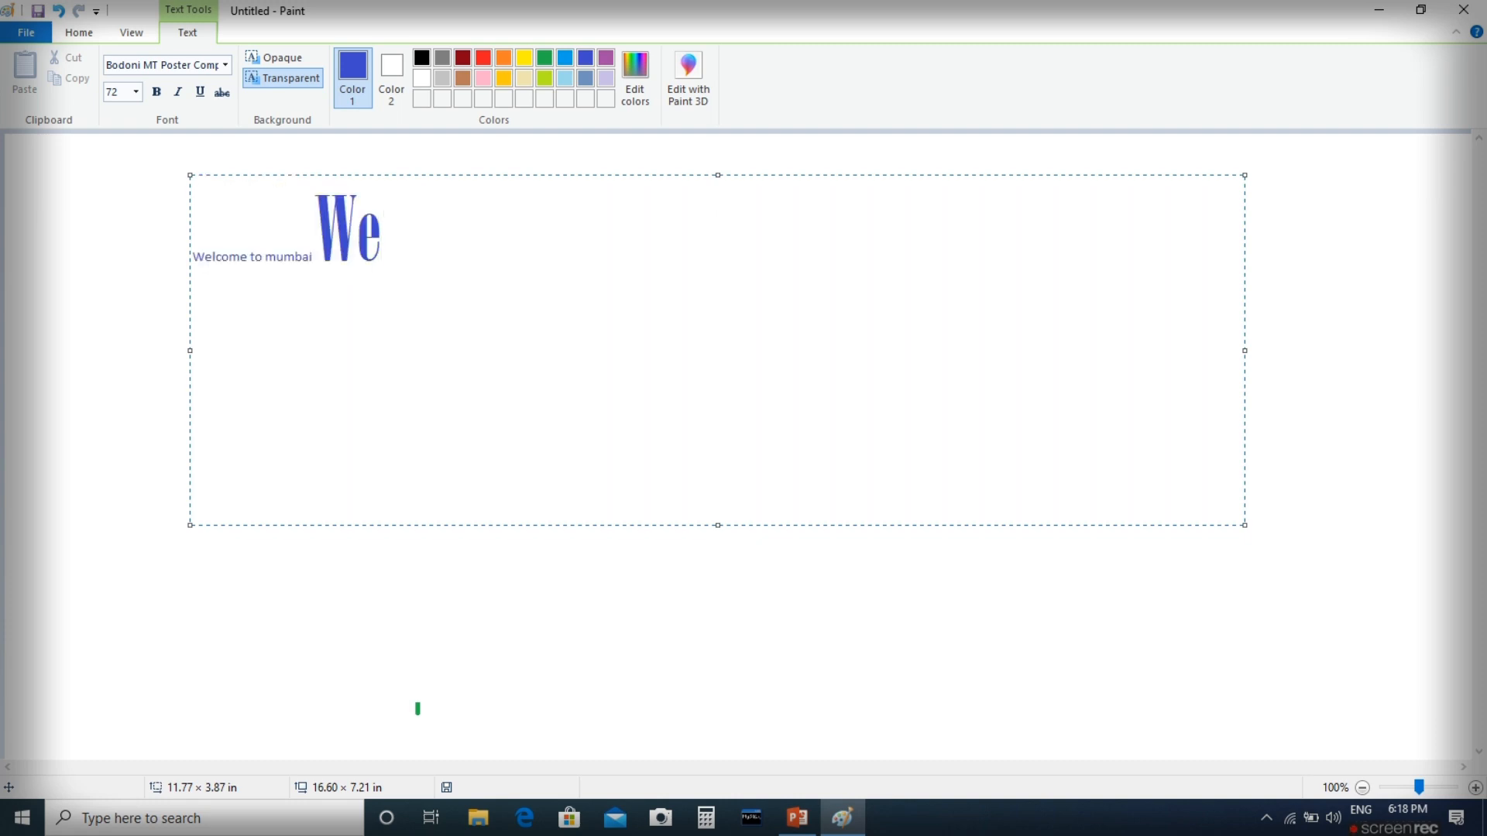
type("e to ")
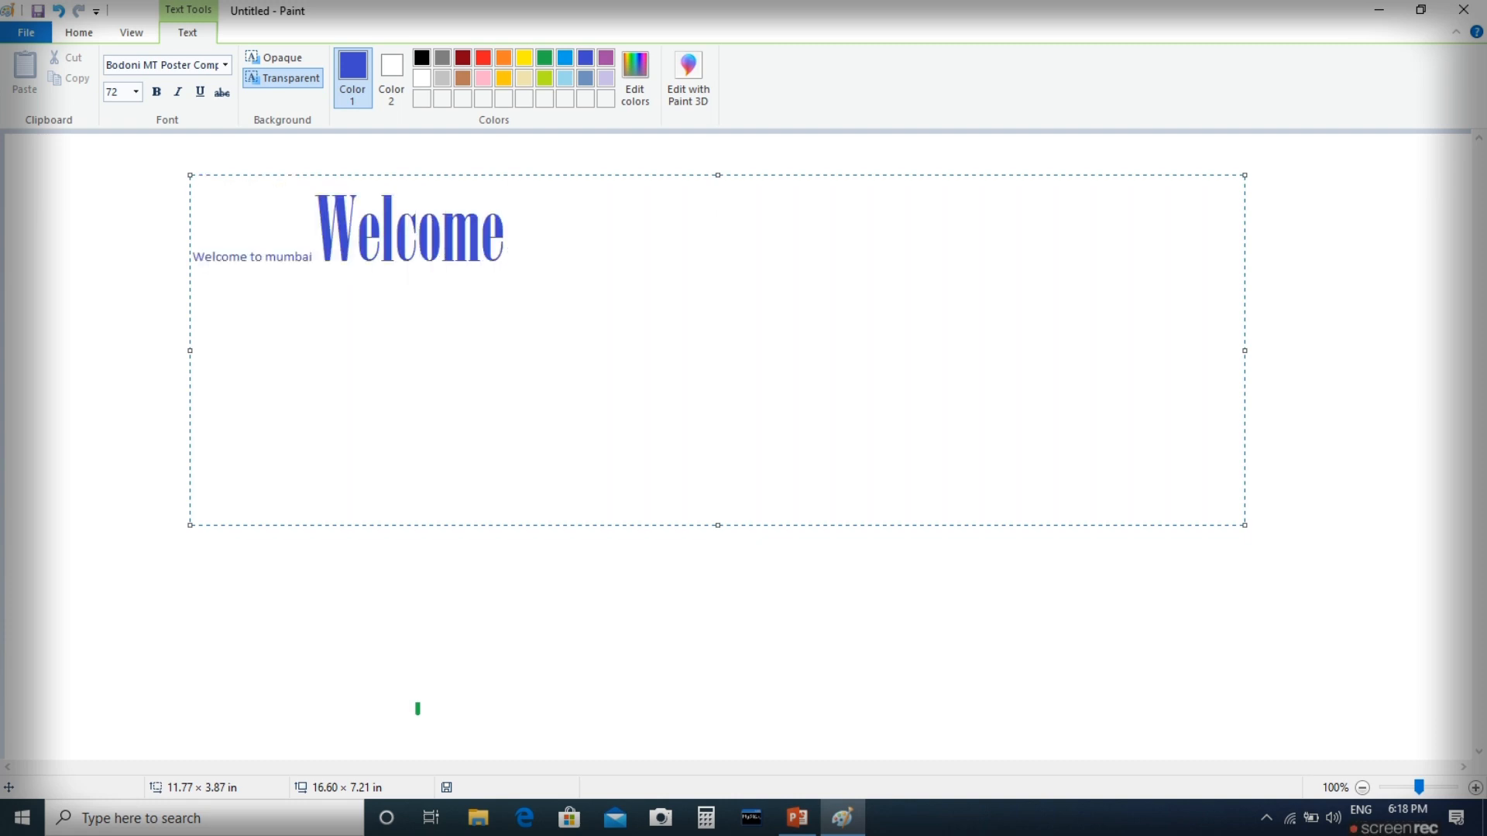
type("mumbai")
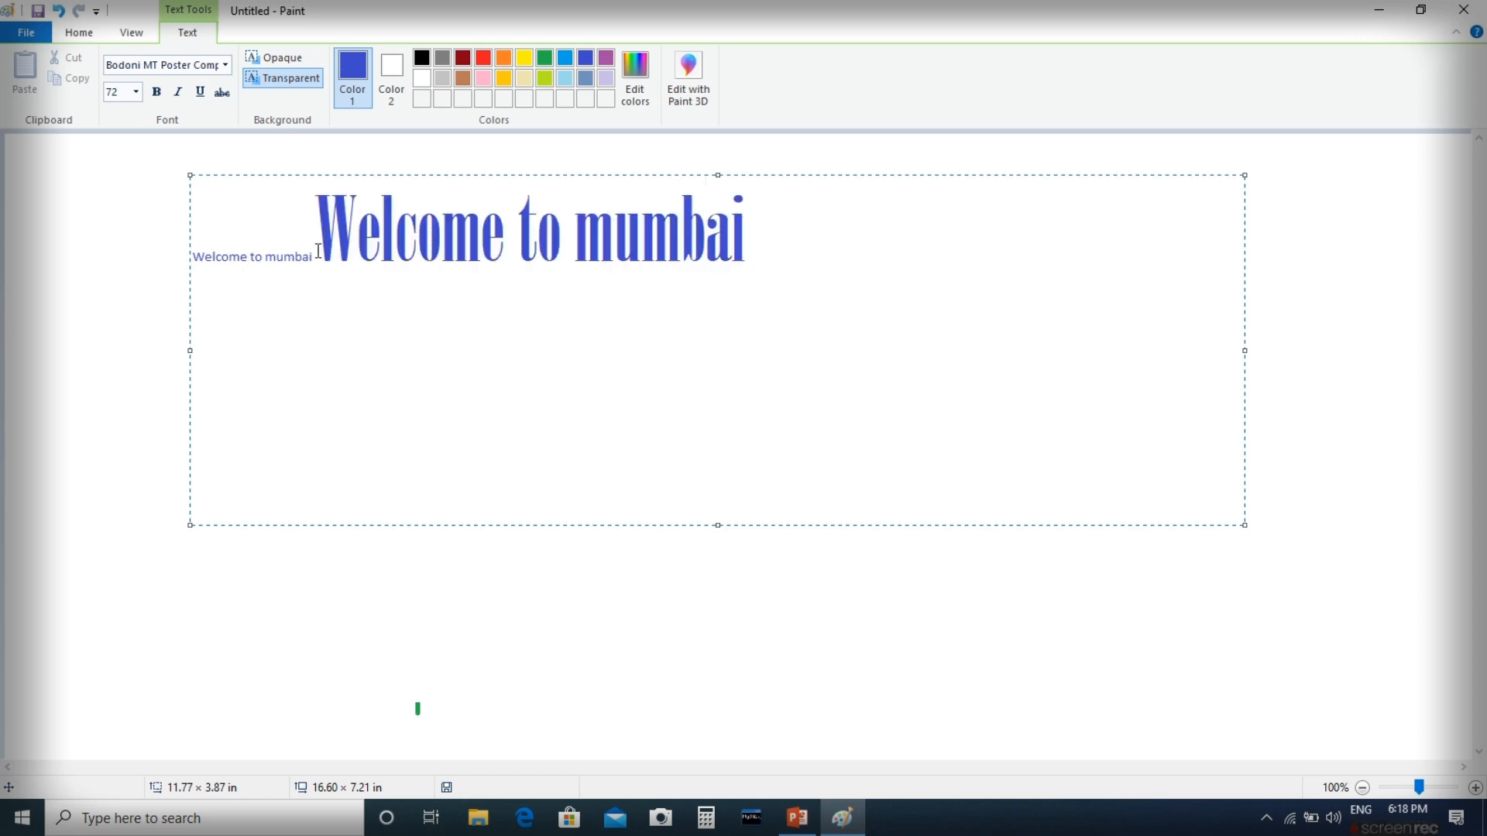
- Set the small "Welcome to mumbai" to Britannic Bold at size 72 and finish editing the text
left_click_drag(316, 251, 198, 229)
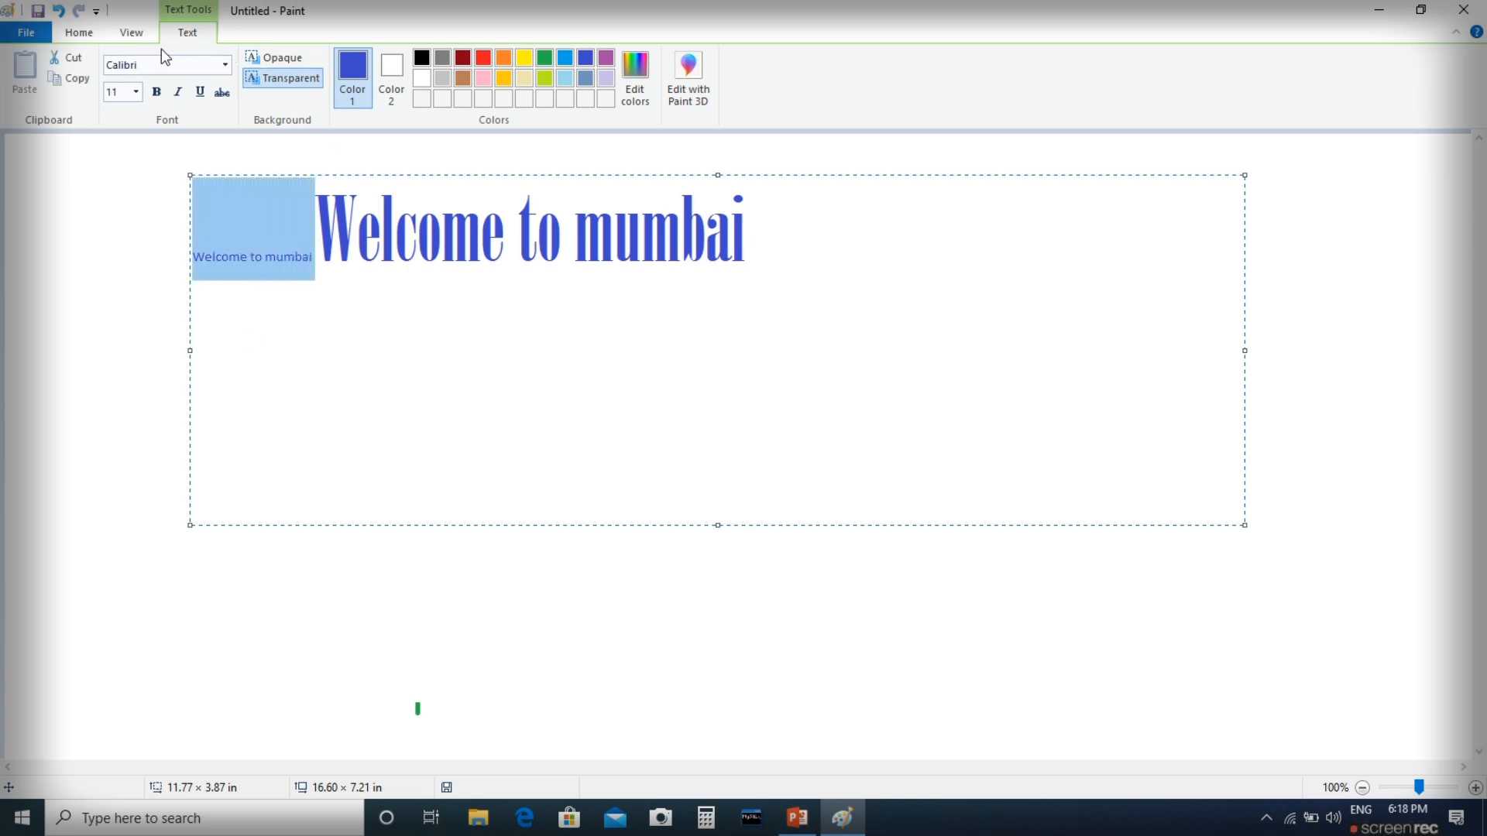
left_click(138, 91)
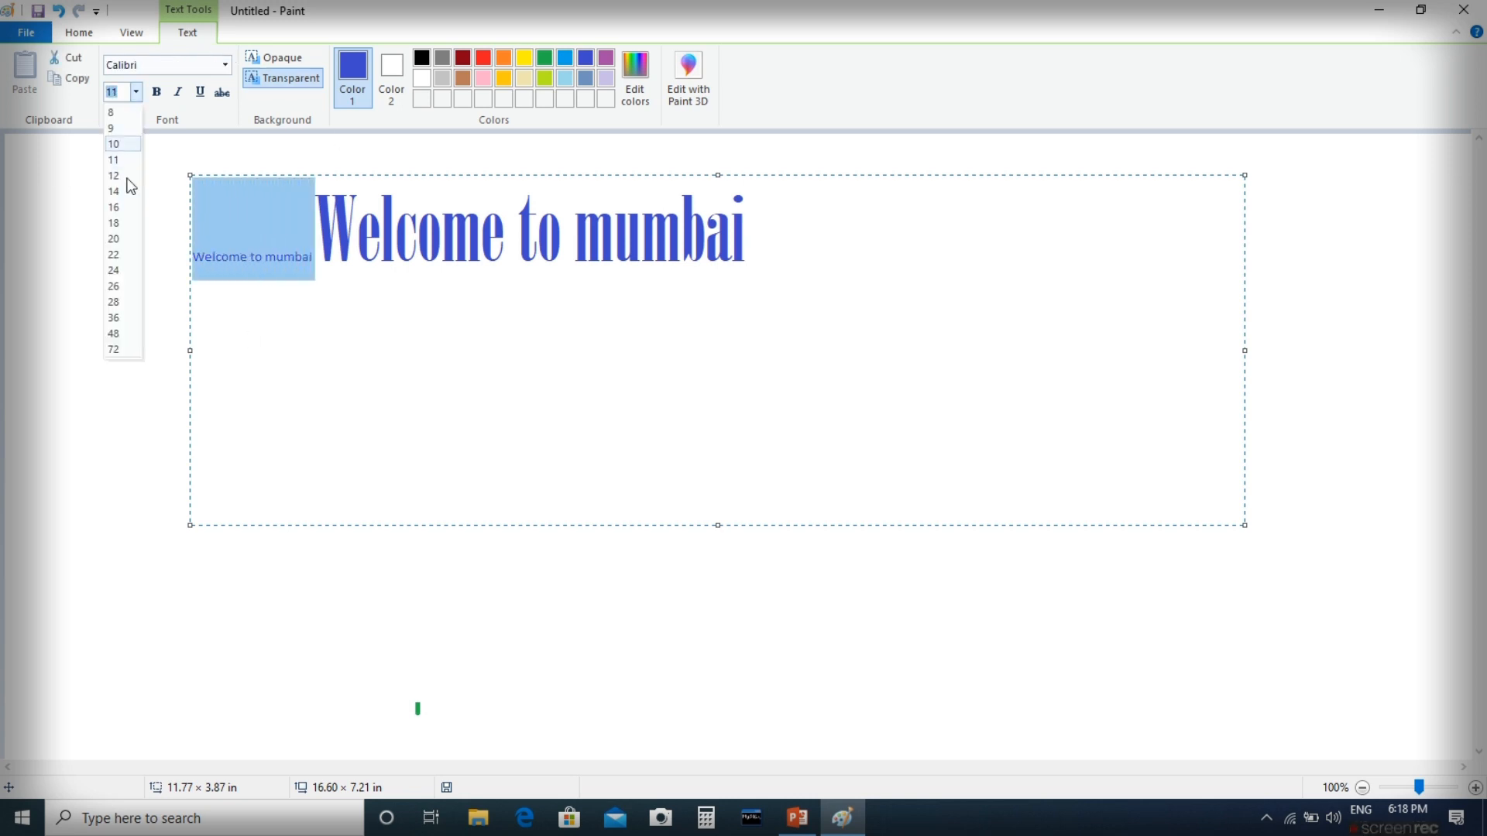
left_click(114, 350)
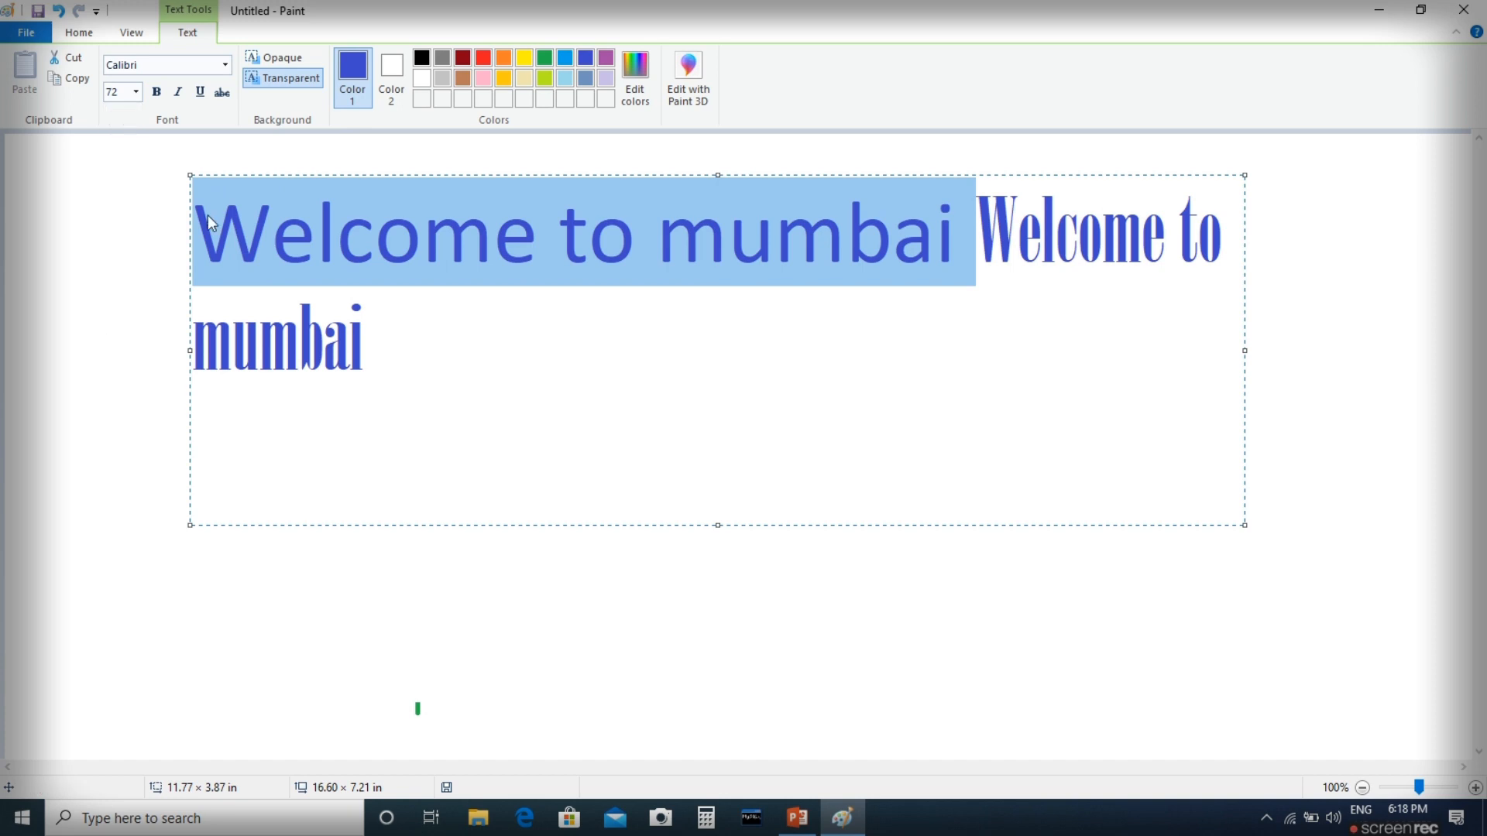
left_click(226, 65)
left_click(178, 486)
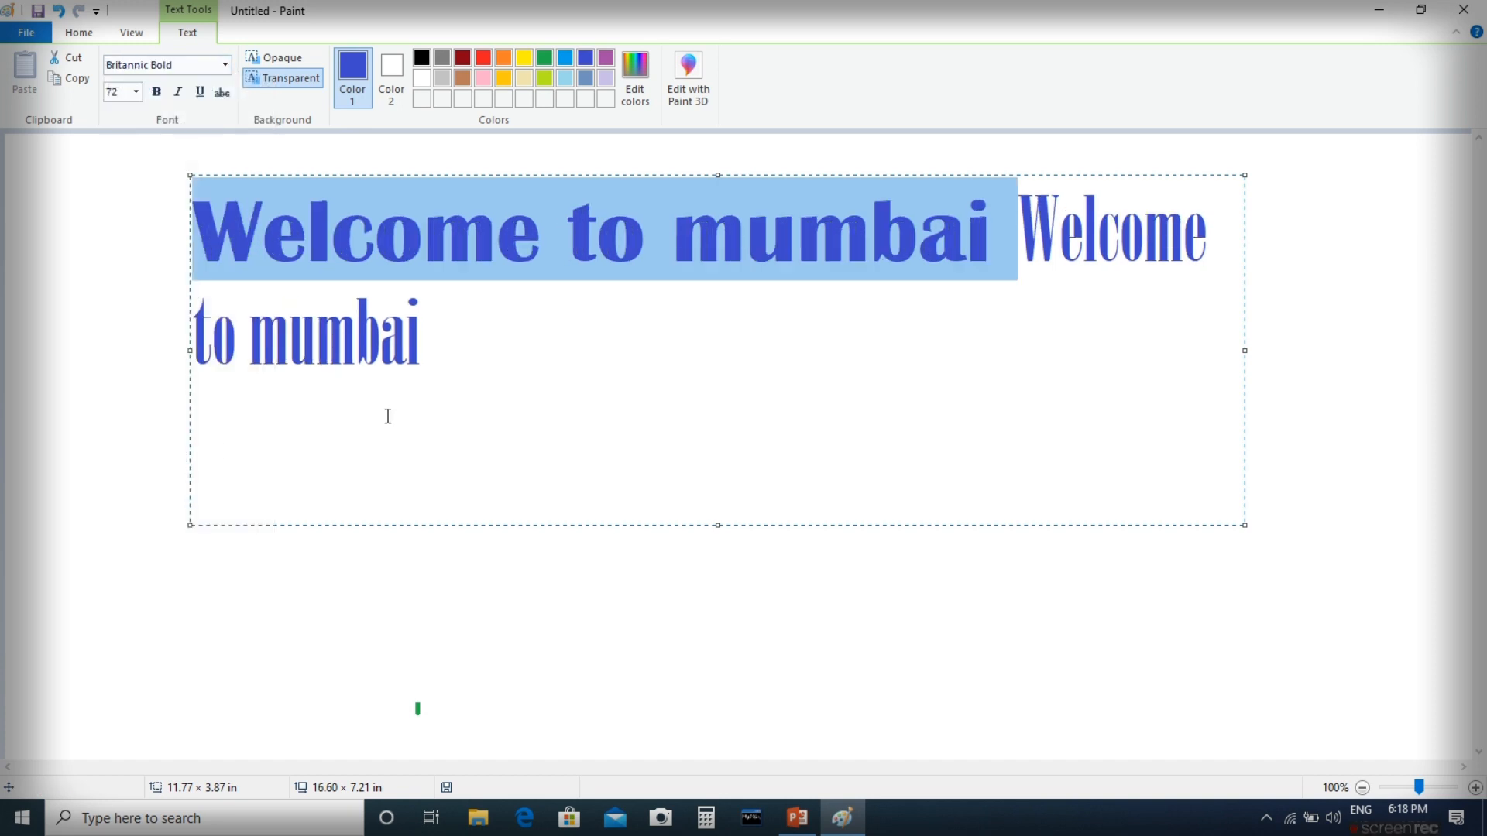
left_click(645, 575)
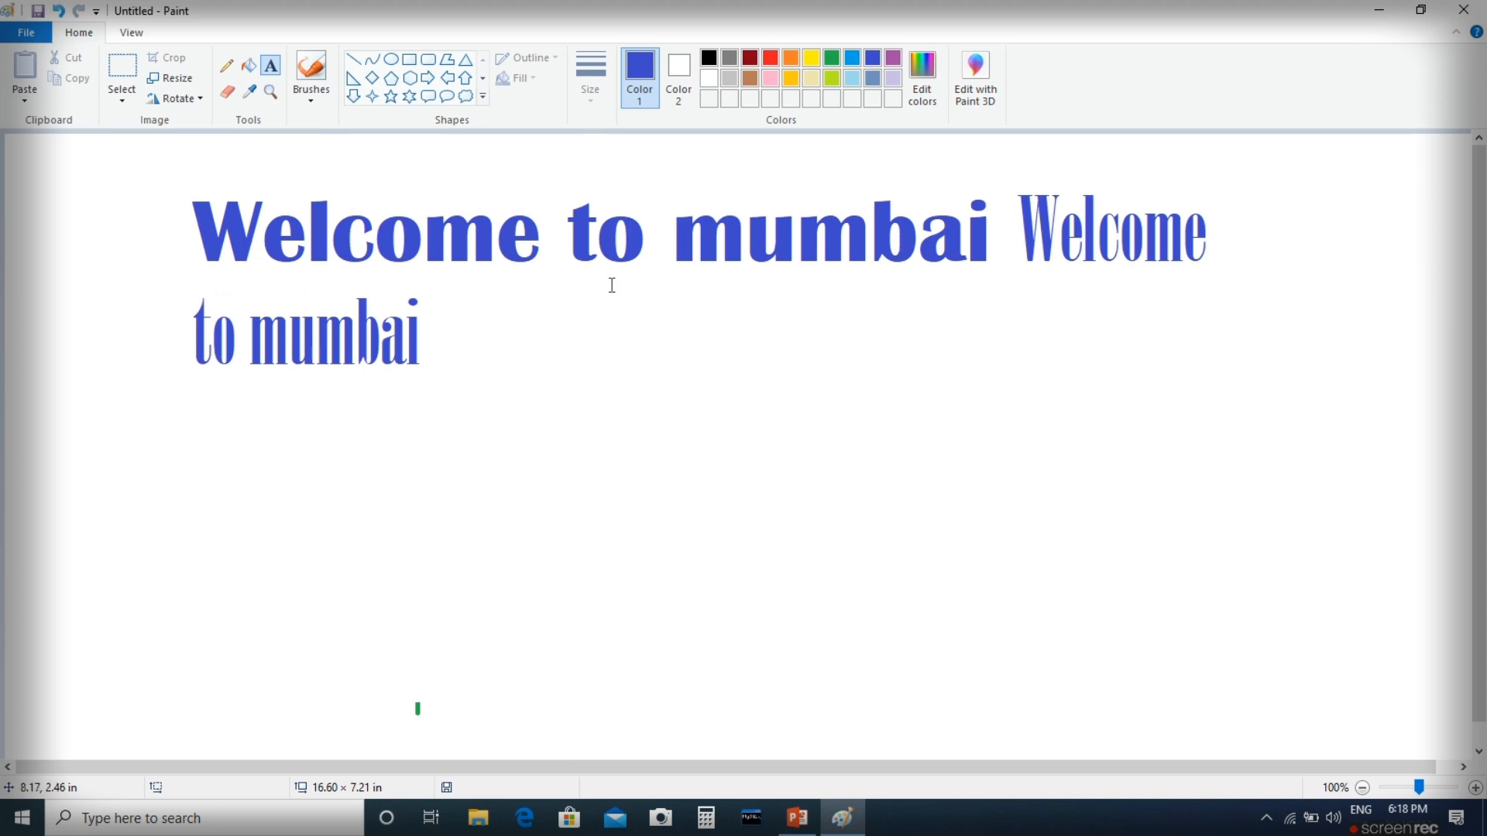
- Select an area of about 12.01 × 2.31 in around both "Welcome to mumbai" texts and delete it
left_click(123, 68)
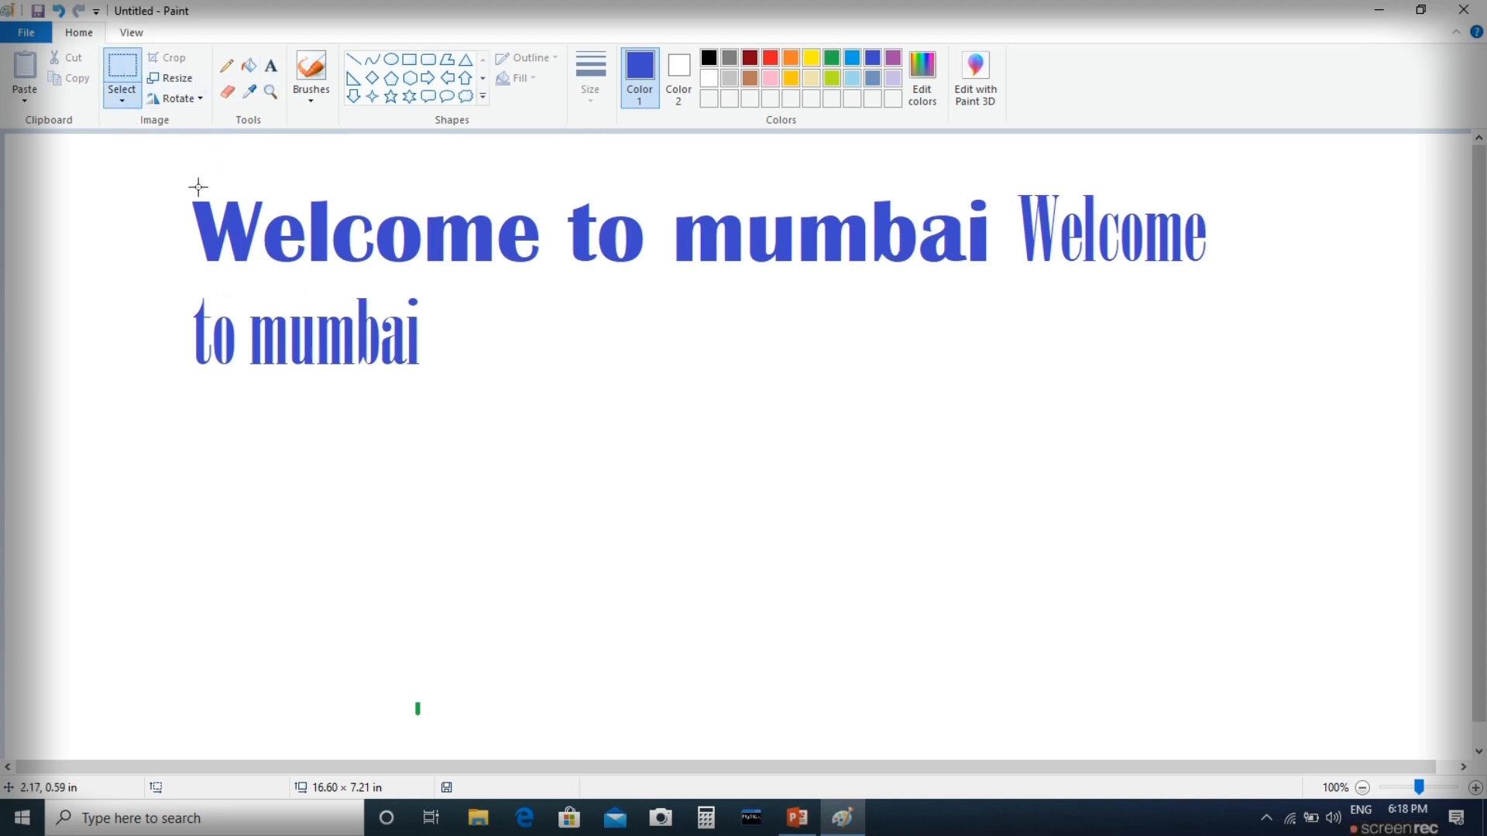
left_click_drag(175, 185, 1239, 388)
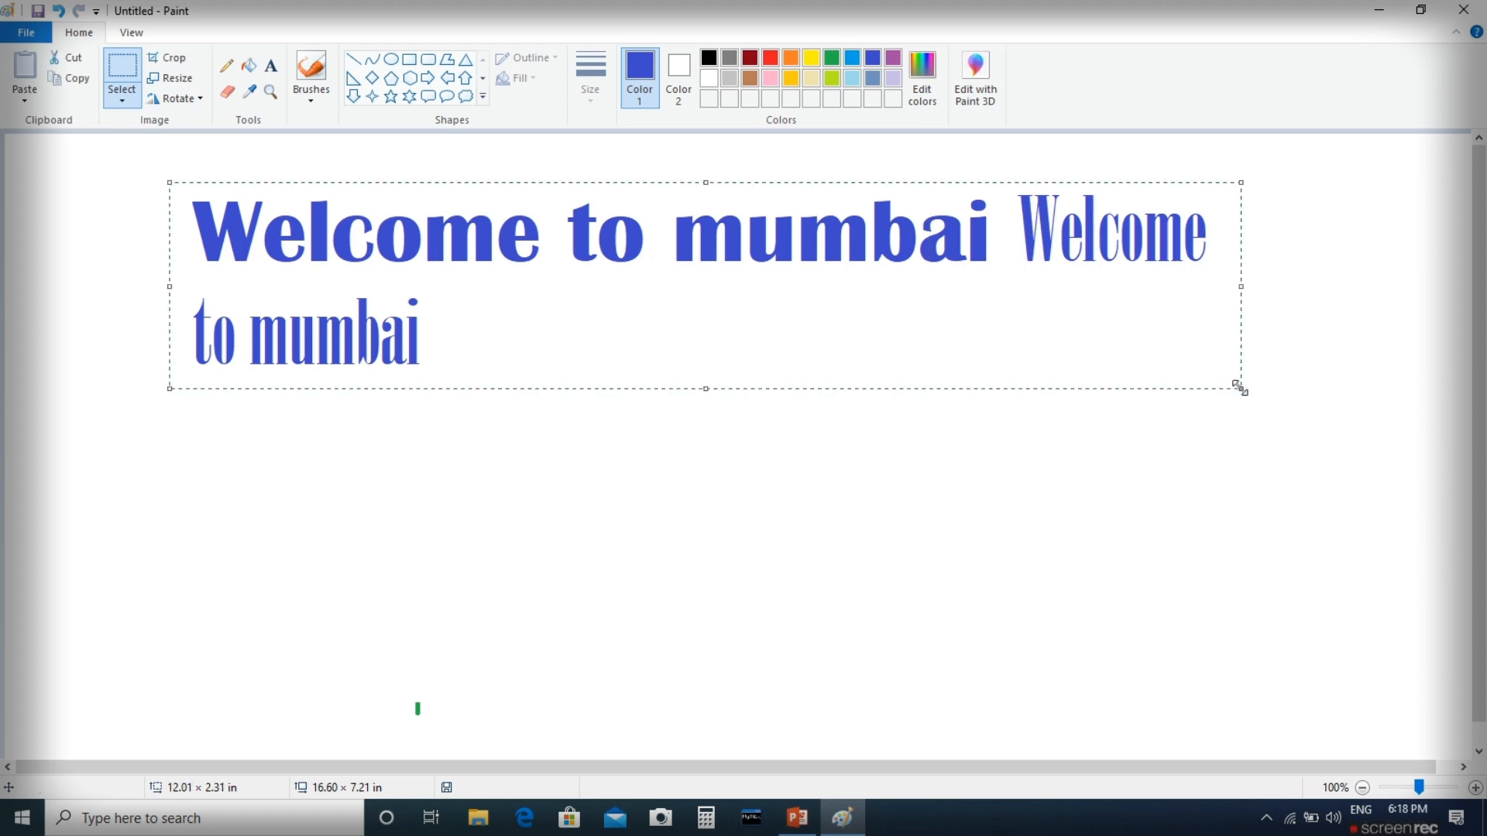
key("Delete")
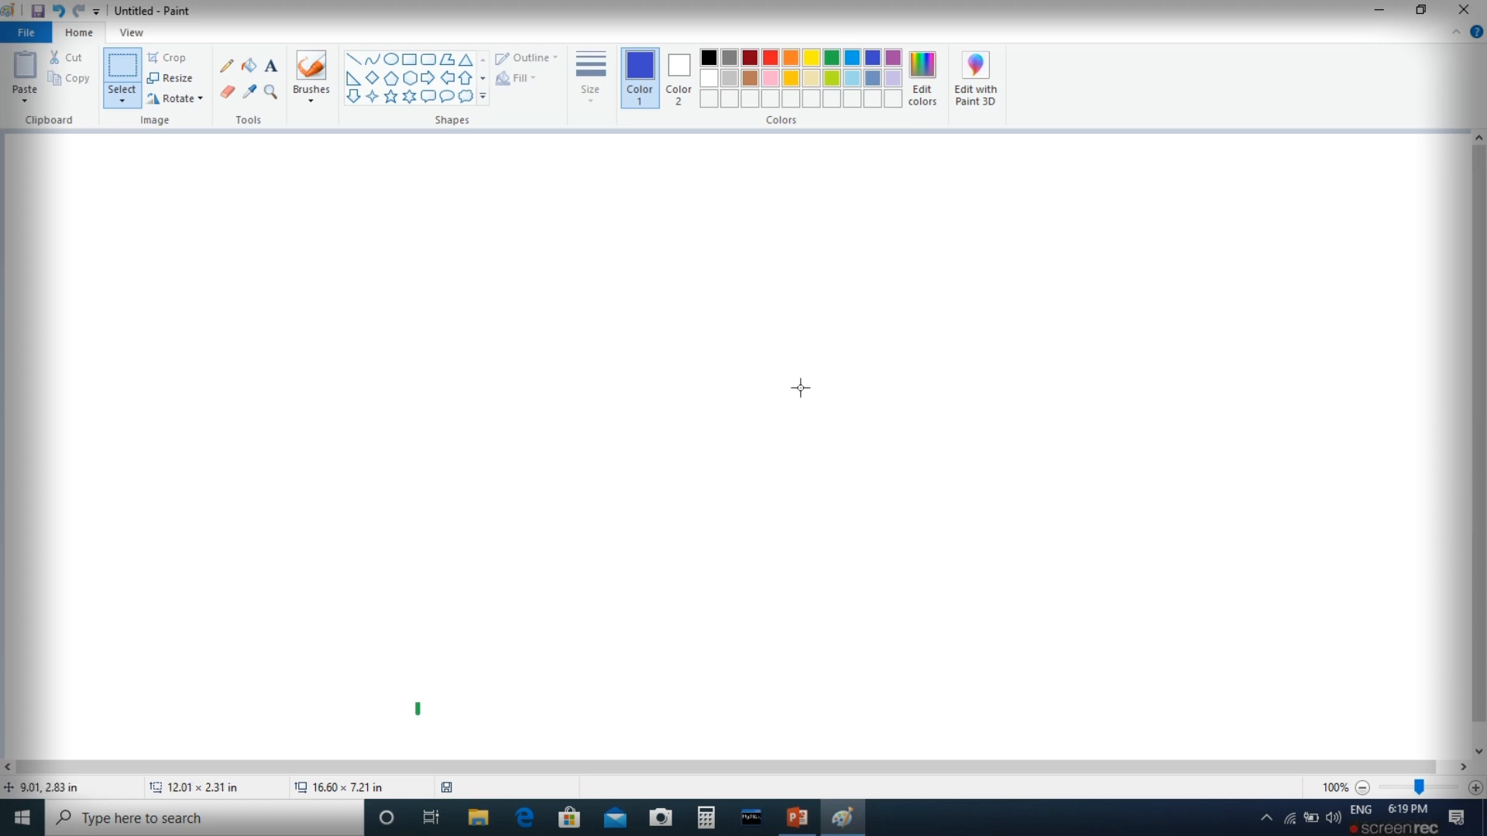
- Add the word "welcome" at font size 100 in a new text box of about 11.61 × 3.63 in
left_click(270, 65)
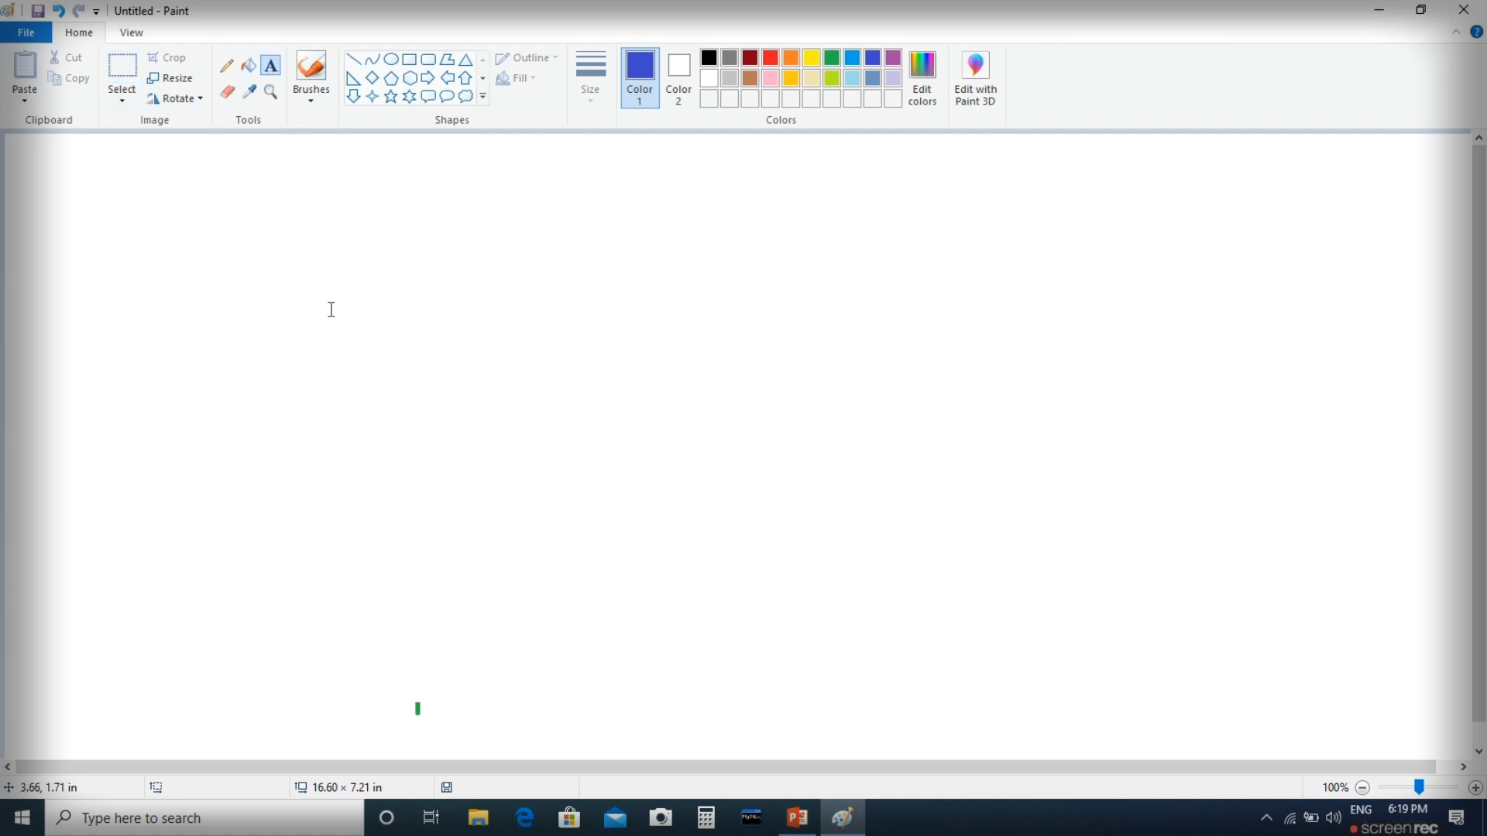
left_click_drag(103, 241, 1122, 559)
left_click(137, 91)
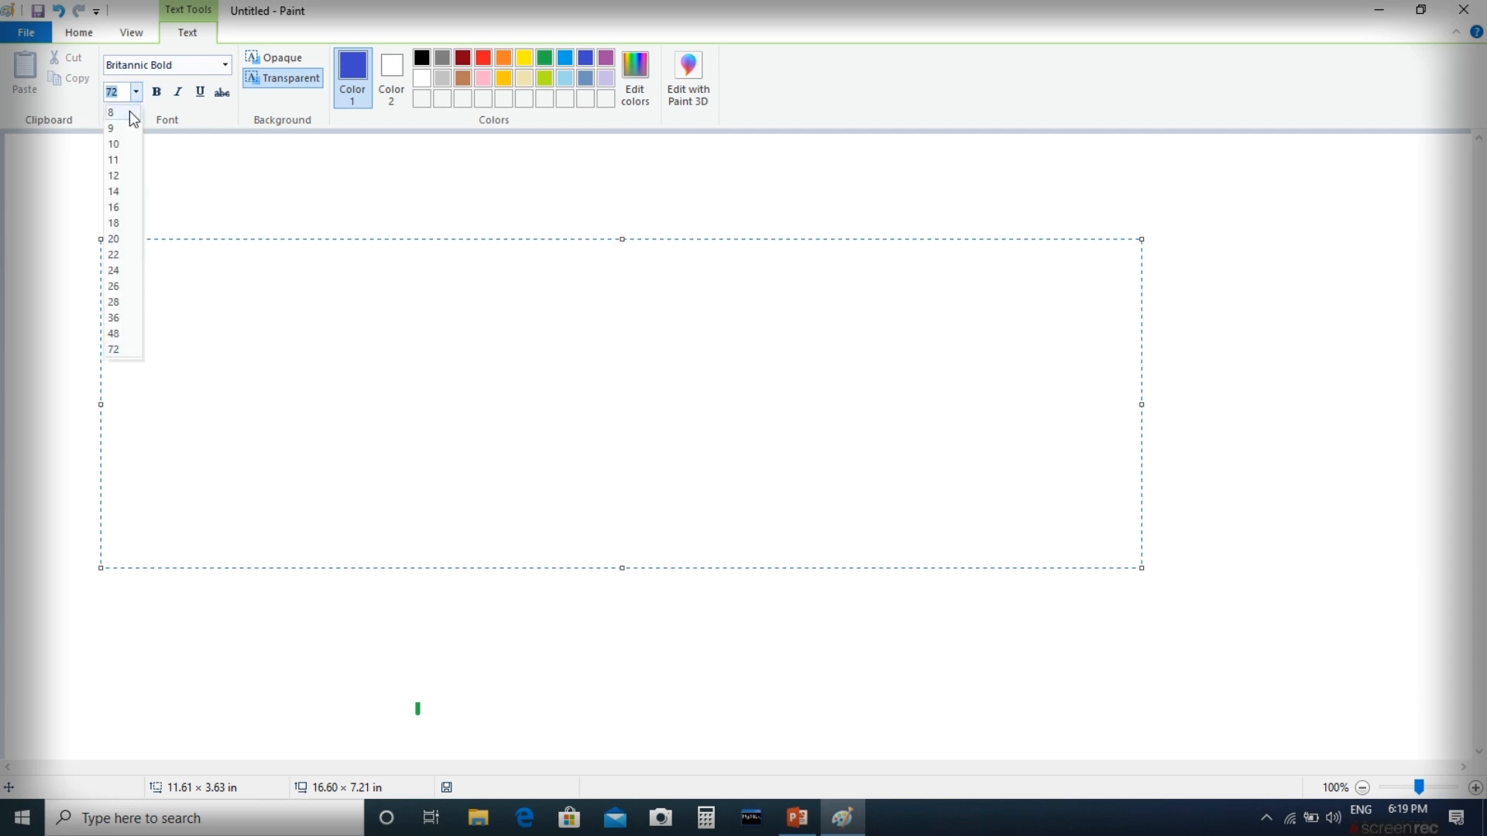
left_click(119, 91)
key("BackSpace")
key("BackSpace")
type("10")
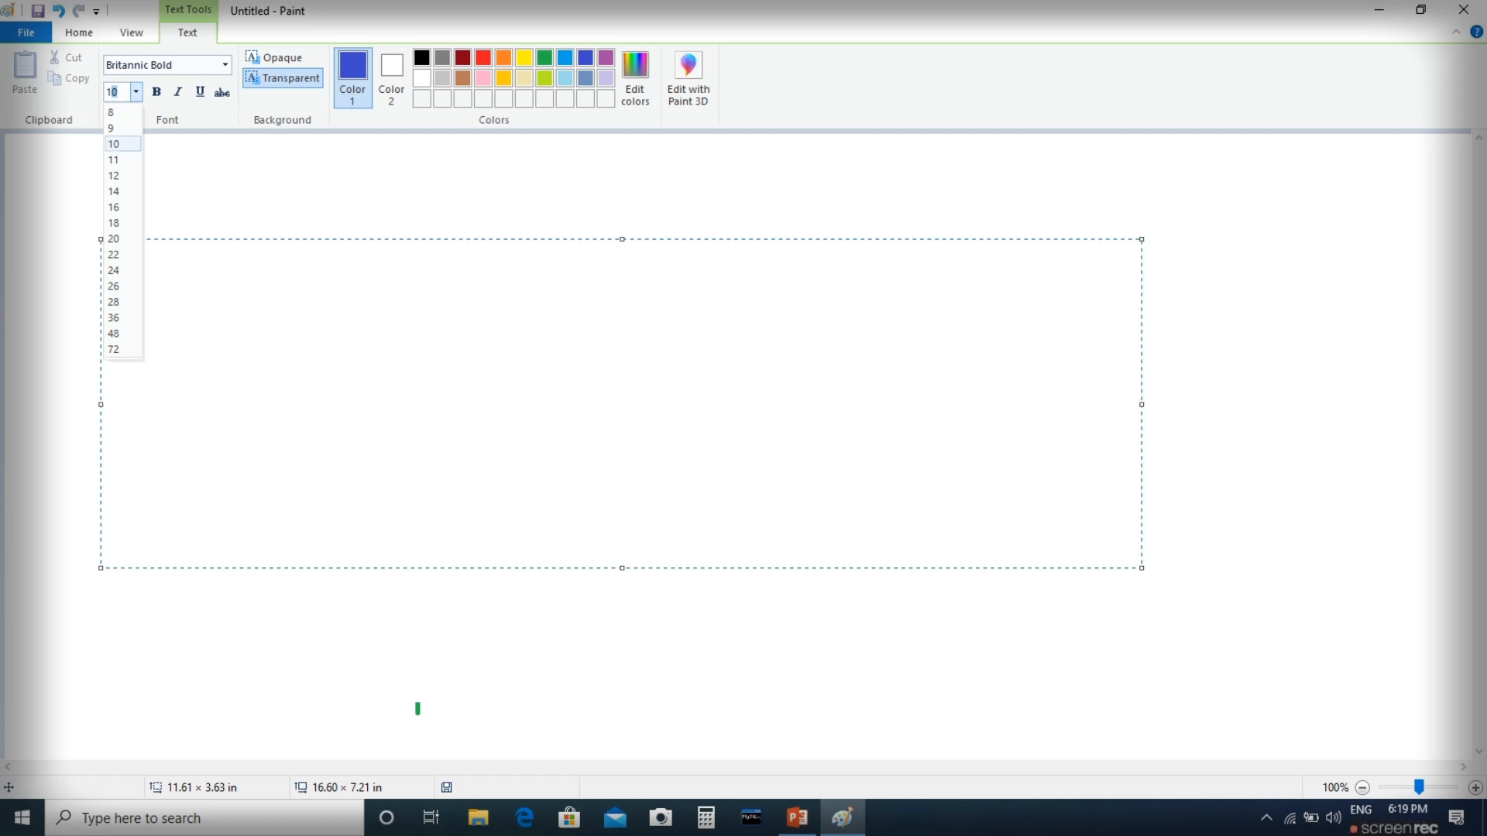
type("00")
left_click(172, 322)
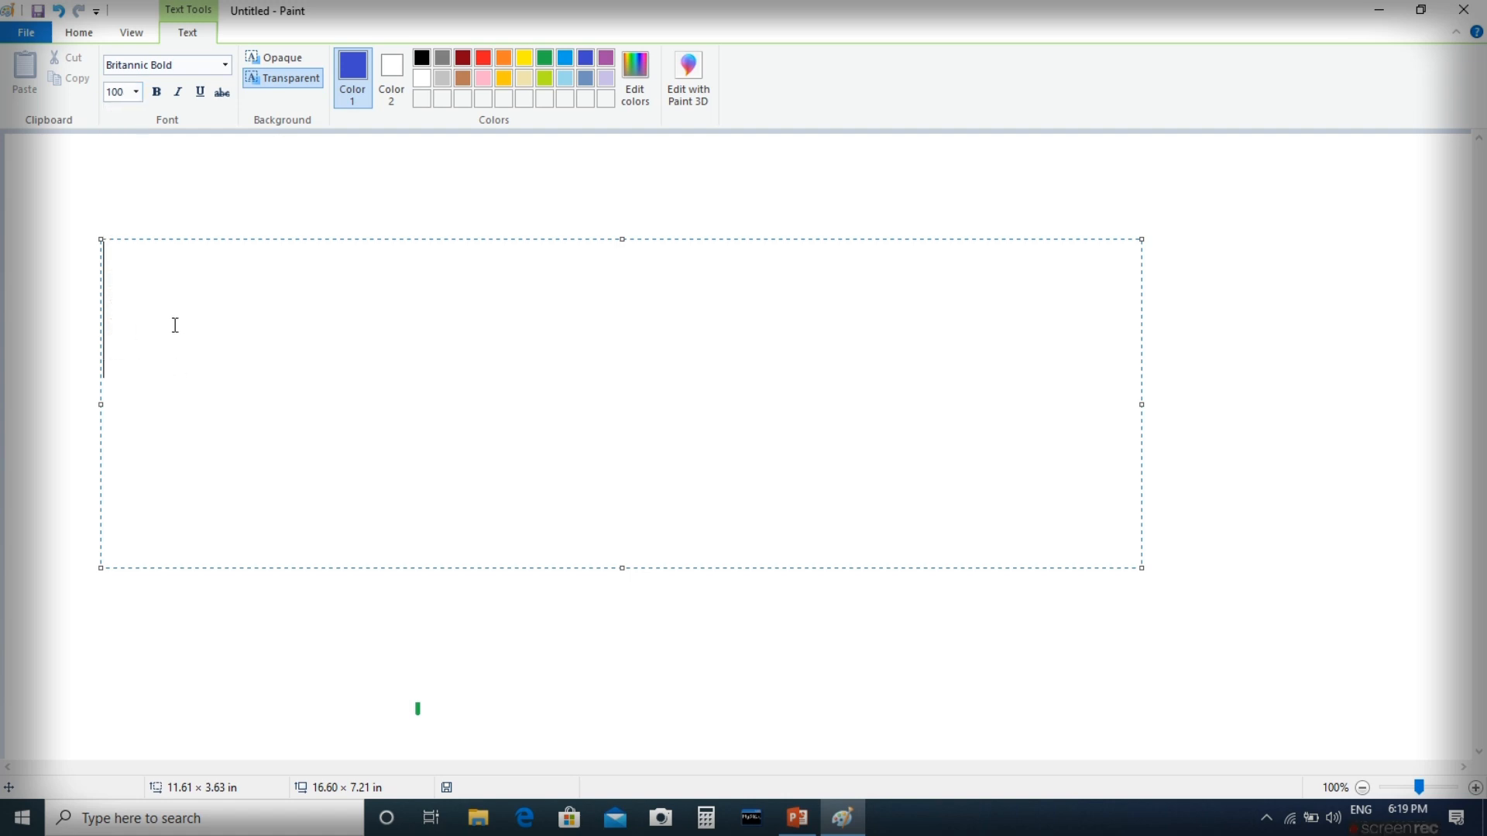
type("we")
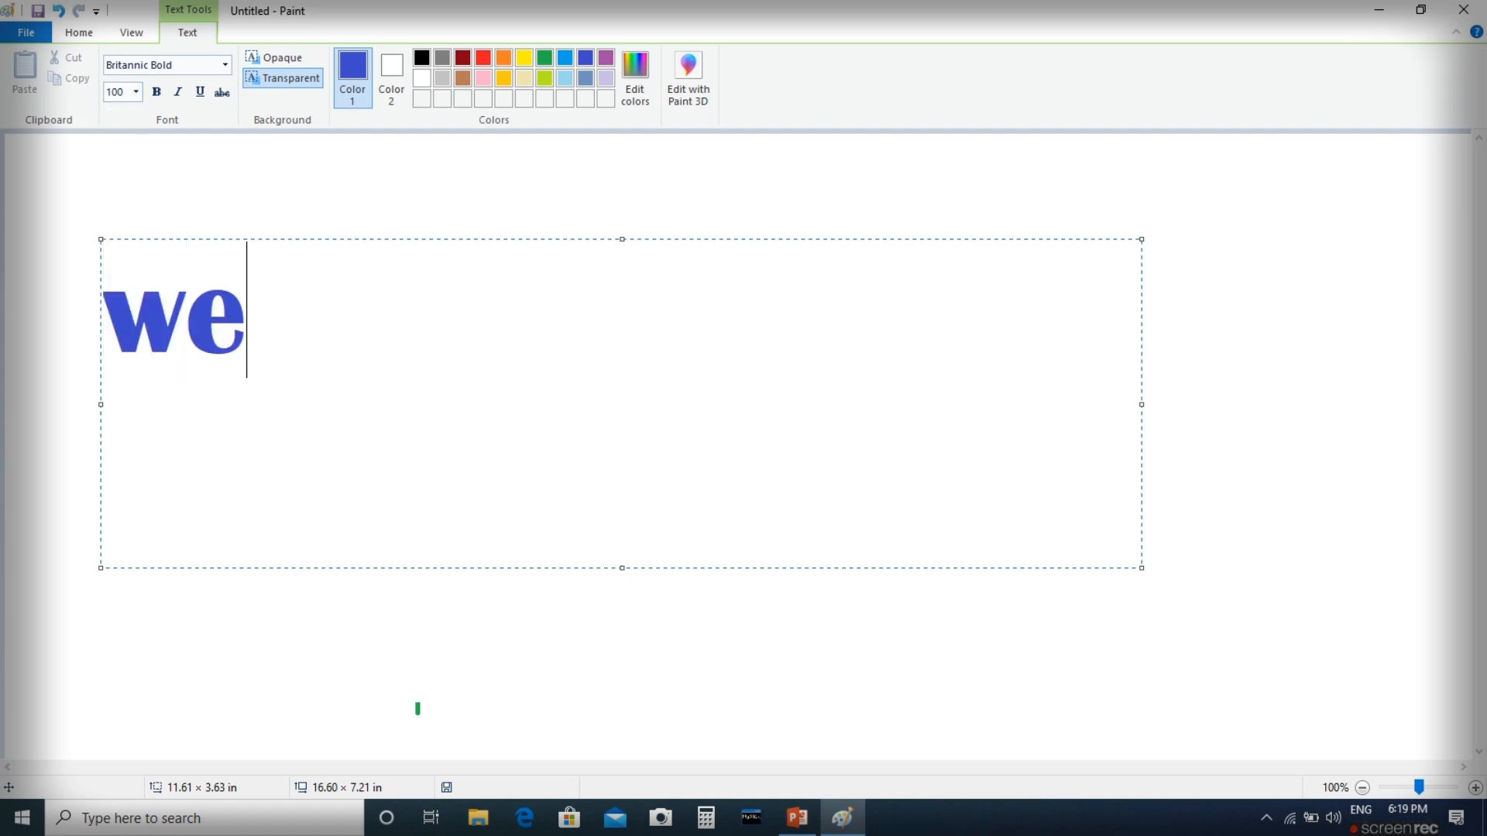
type("lcome")
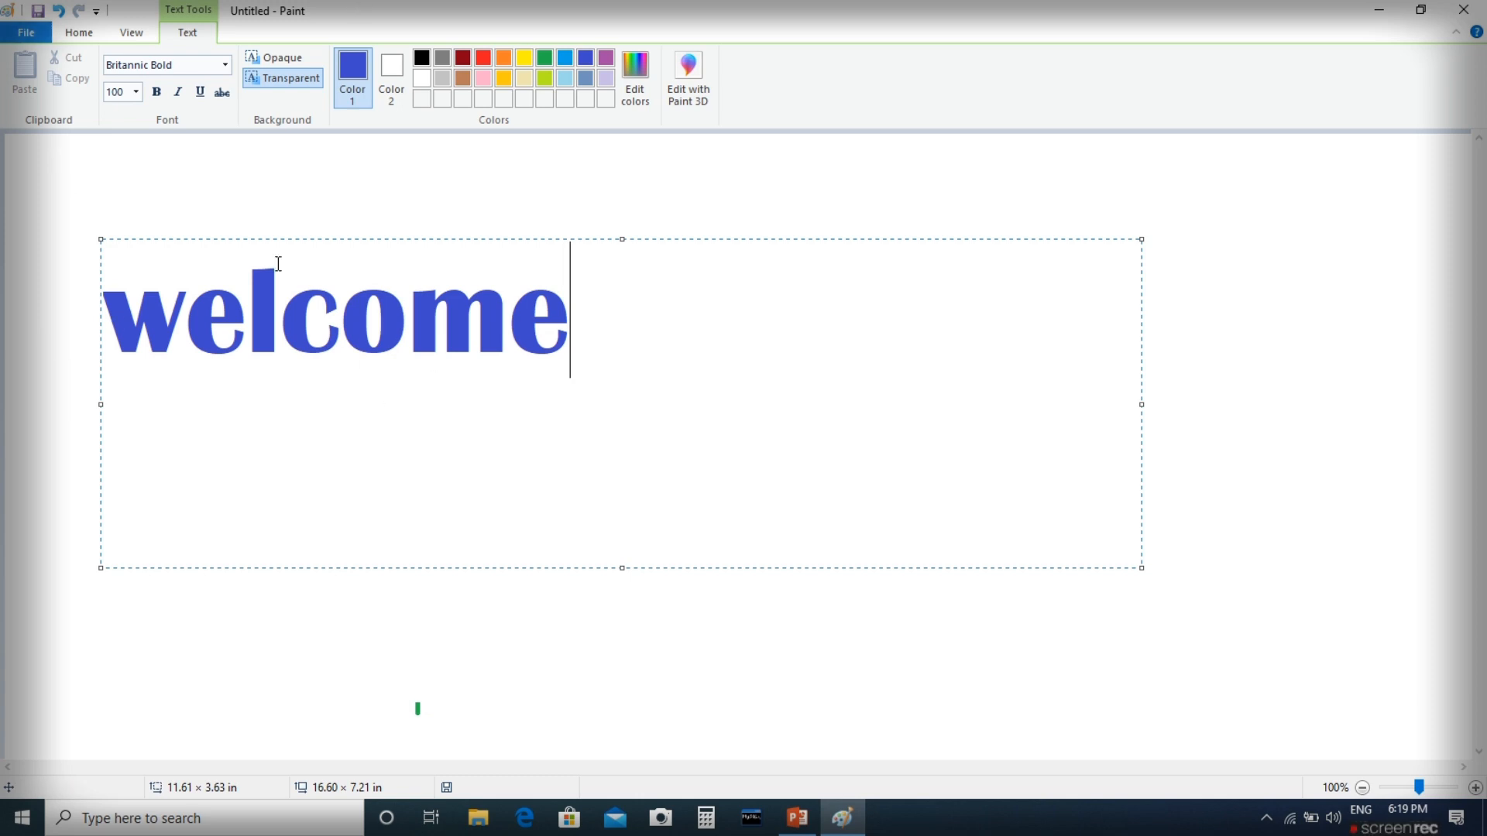
- Format the word "welcome" as bold, italic, underlined and struck through
left_click_drag(576, 329, 105, 323)
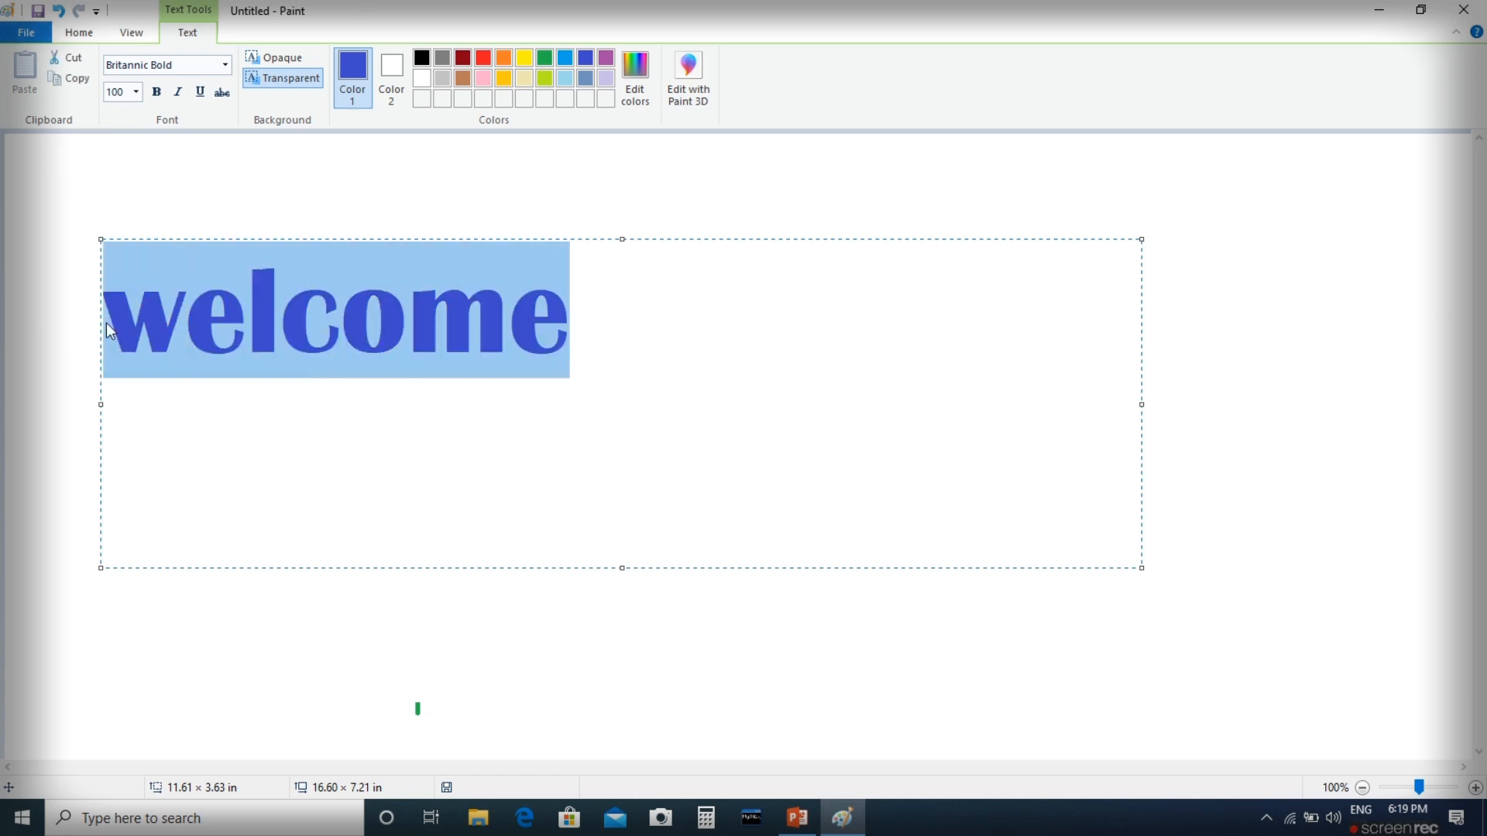
left_click(156, 92)
left_click(179, 99)
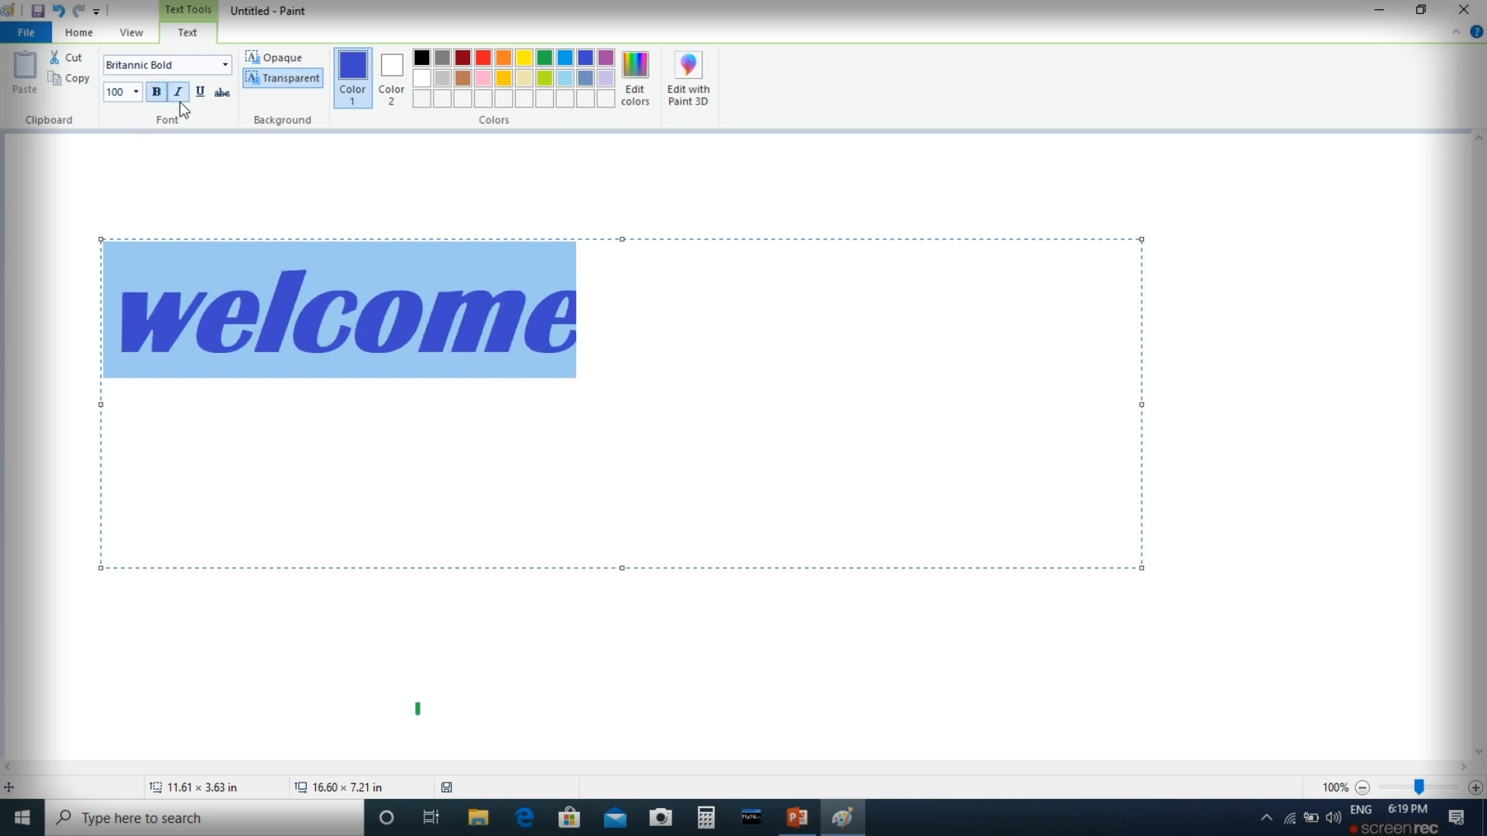
left_click(196, 96)
left_click(223, 95)
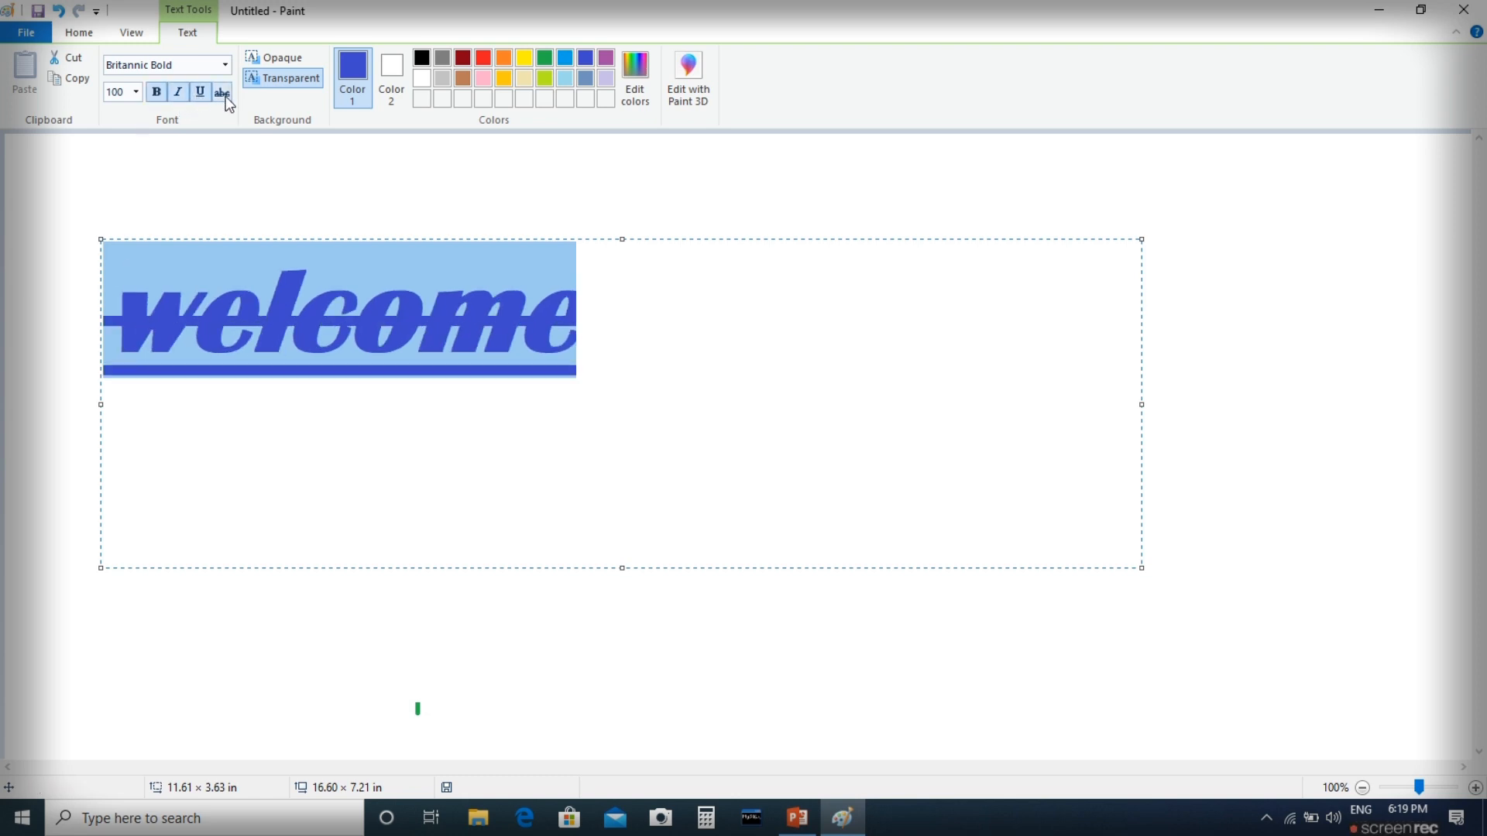
- Remove the strikethrough, underline and italic formatting from "welcome"
left_click(225, 96)
left_click(204, 97)
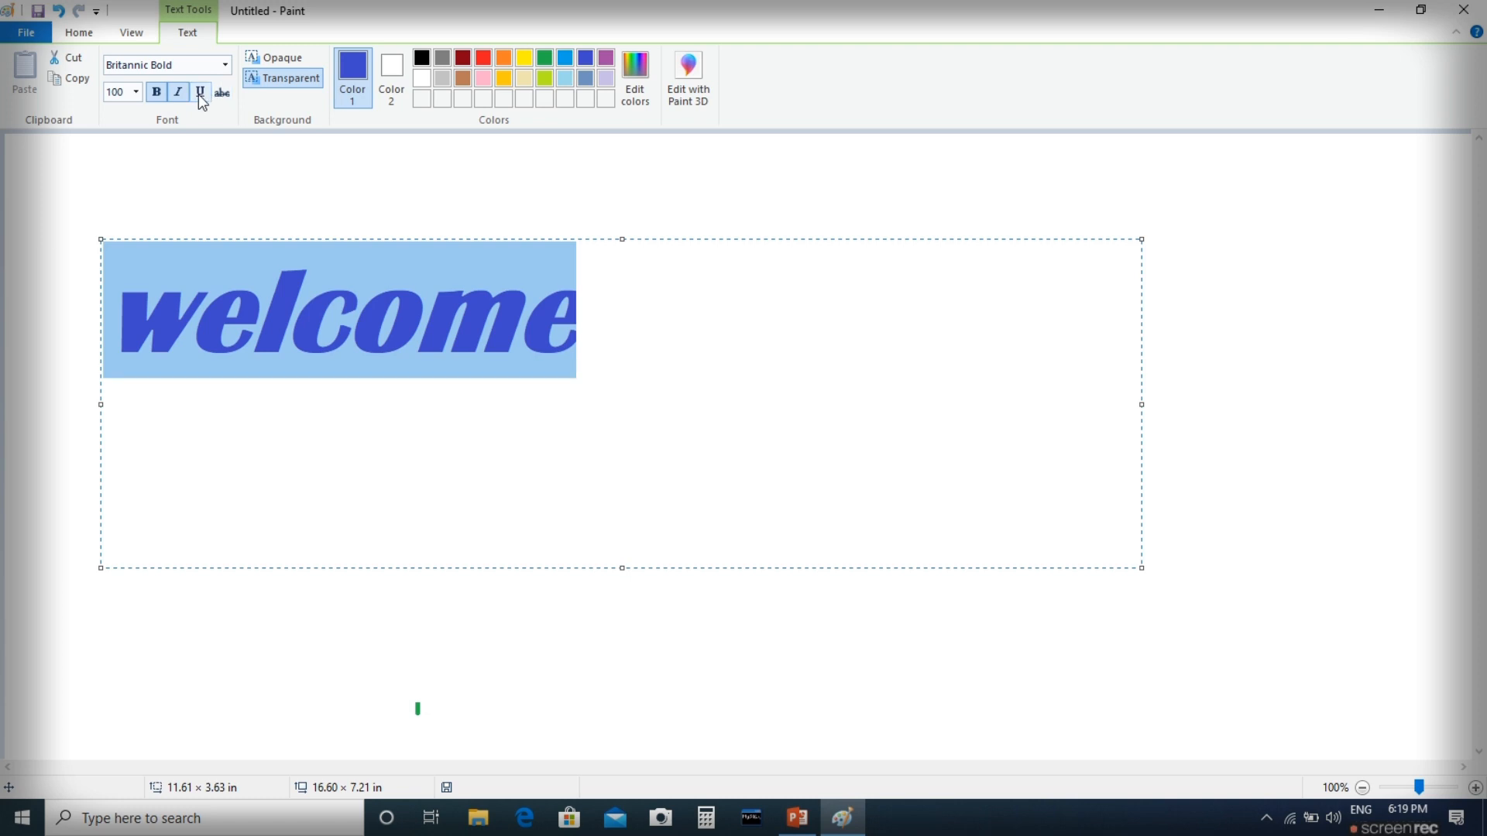
left_click(177, 93)
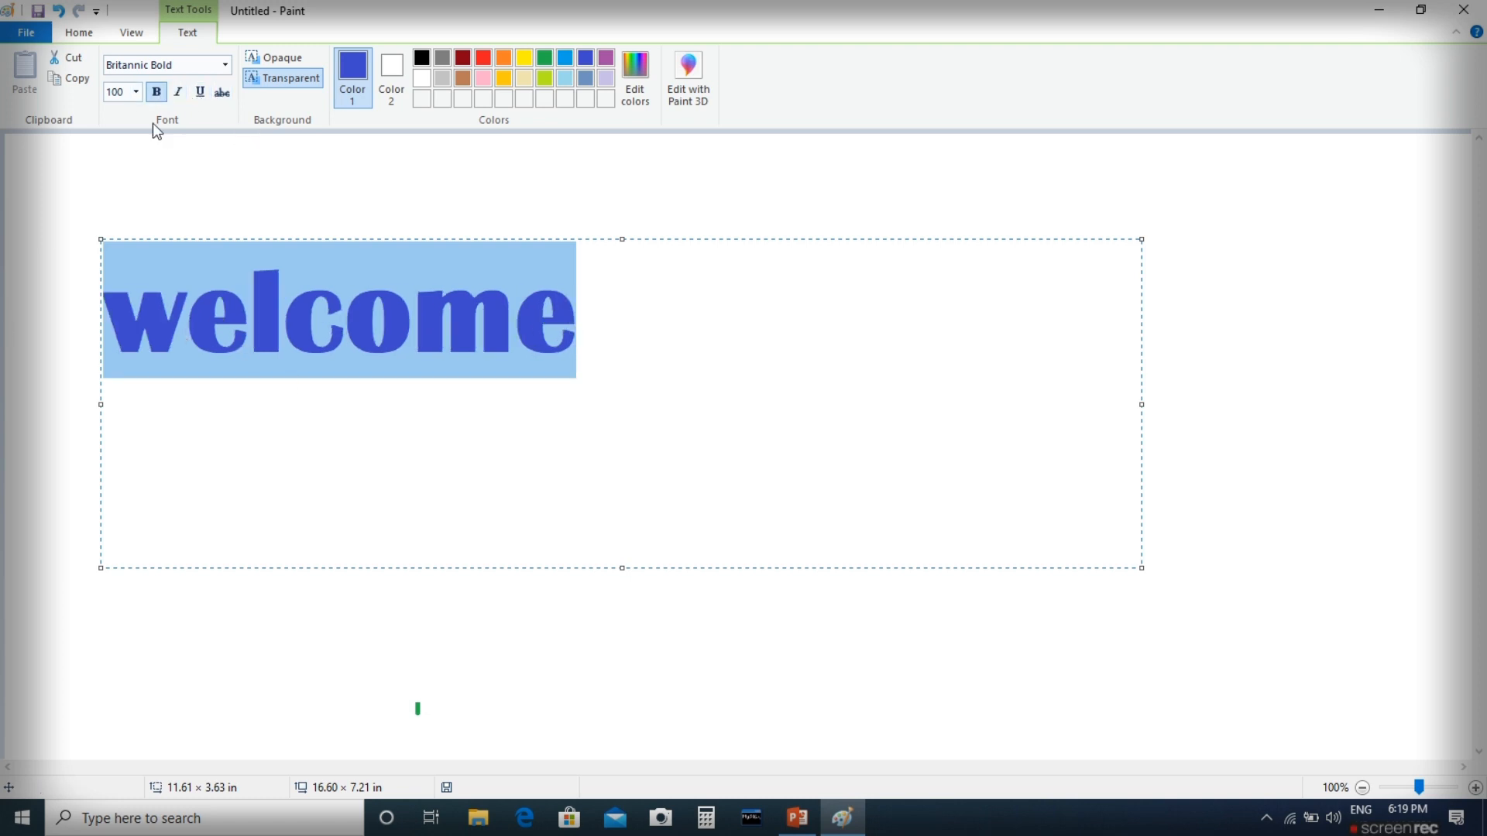
- Change the font of "welcome" to Lucida Calligraphy
left_click(225, 65)
left_click_drag(265, 203, 251, 365)
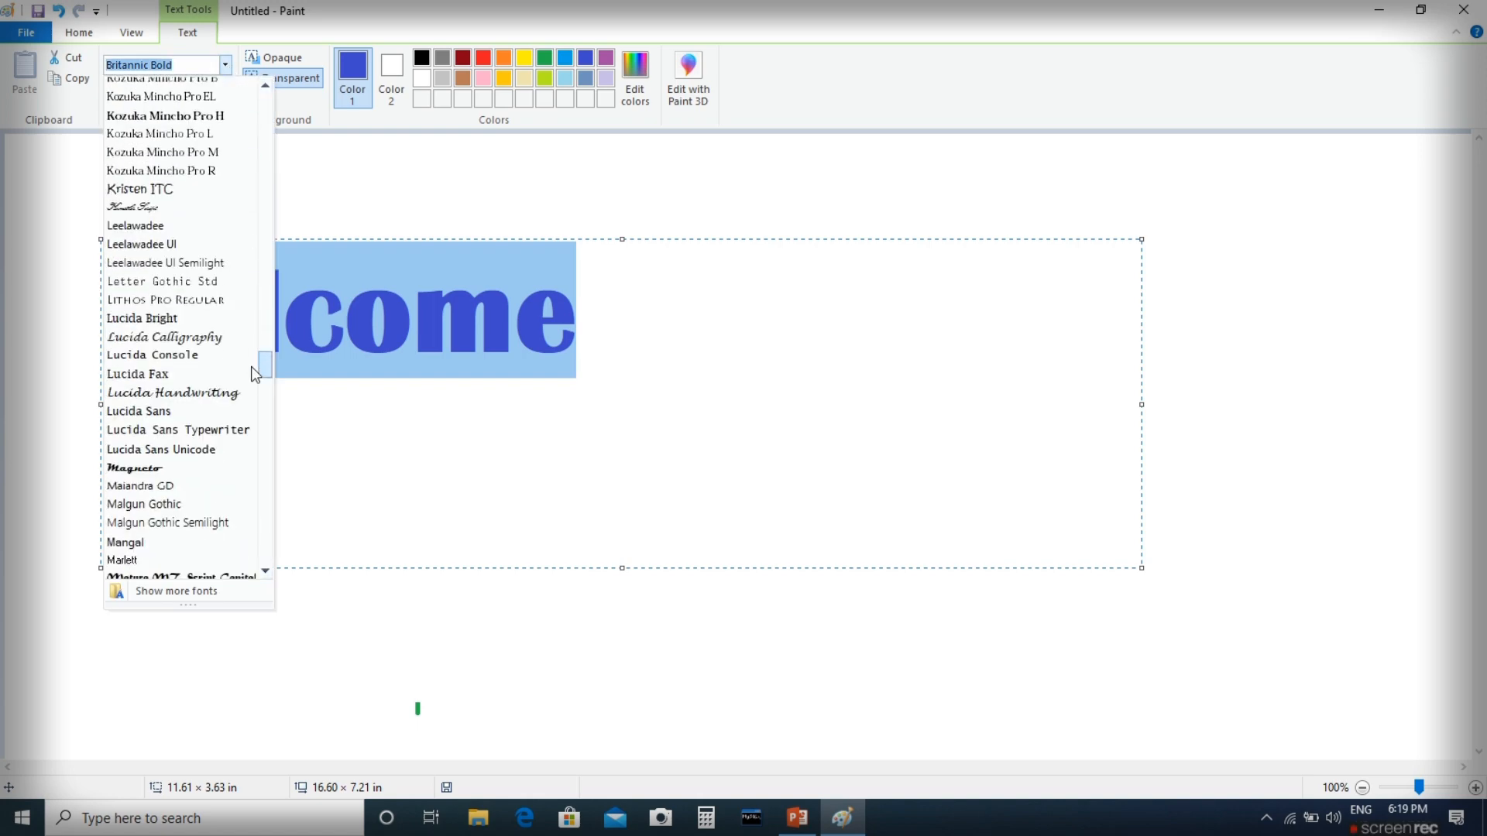
left_click(179, 344)
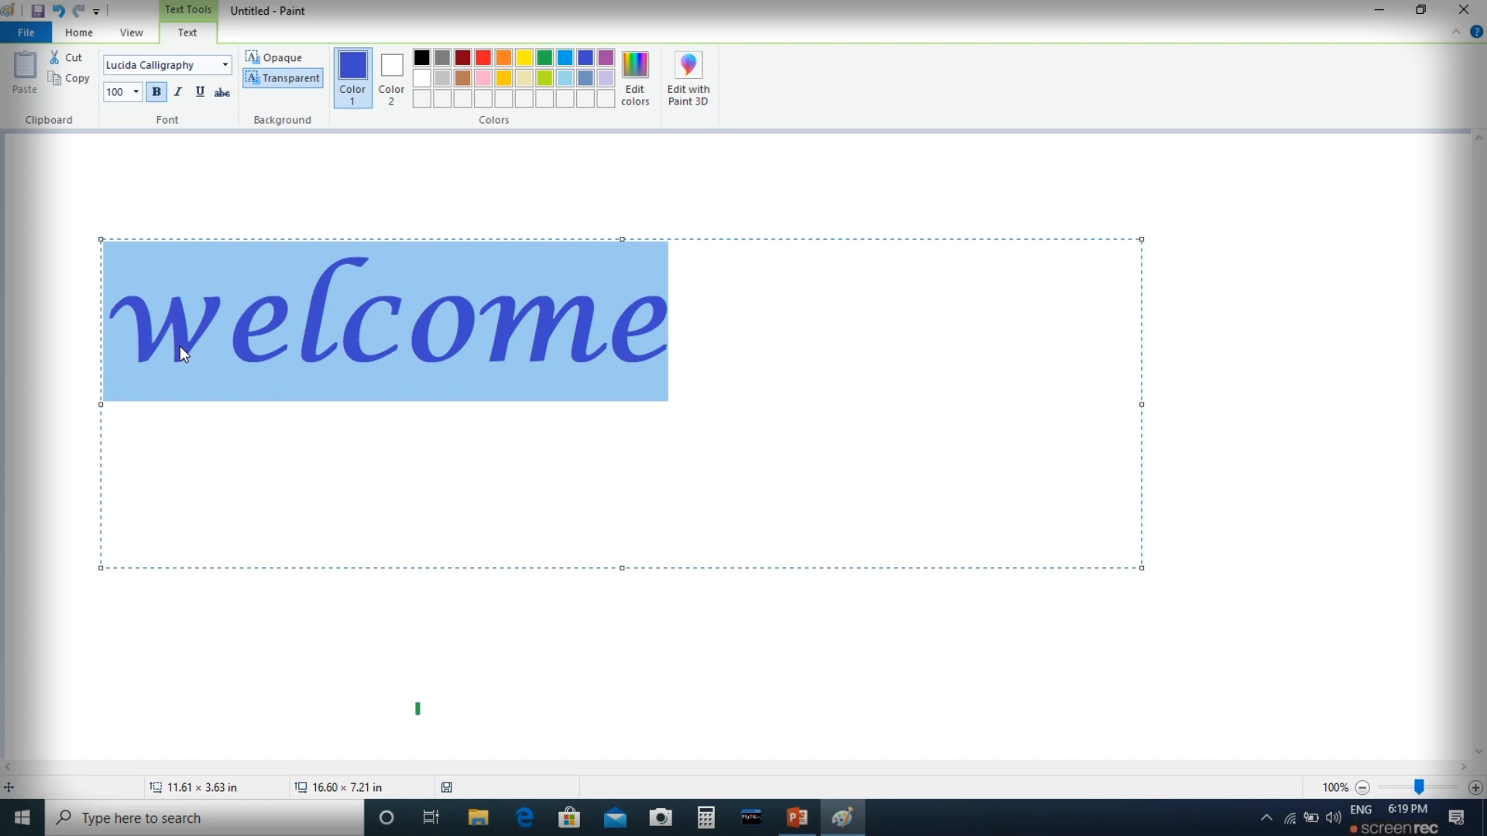
- Try green, red, purple and turquoise shades on "welcome", set it to orange and finish editing the text
left_click(544, 57)
left_click(483, 59)
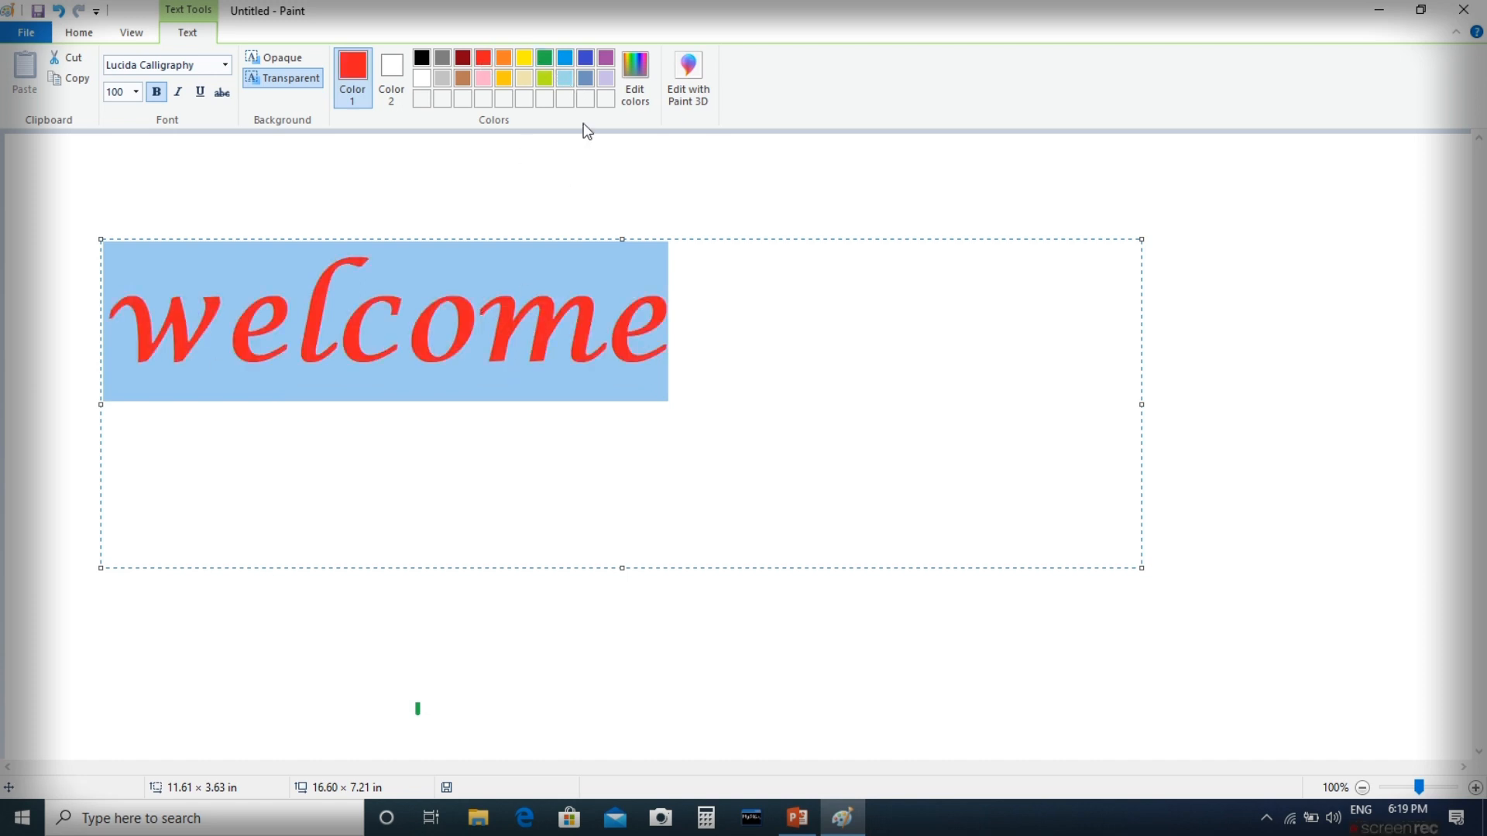
left_click(606, 58)
left_click(565, 79)
left_click(565, 59)
left_click(504, 64)
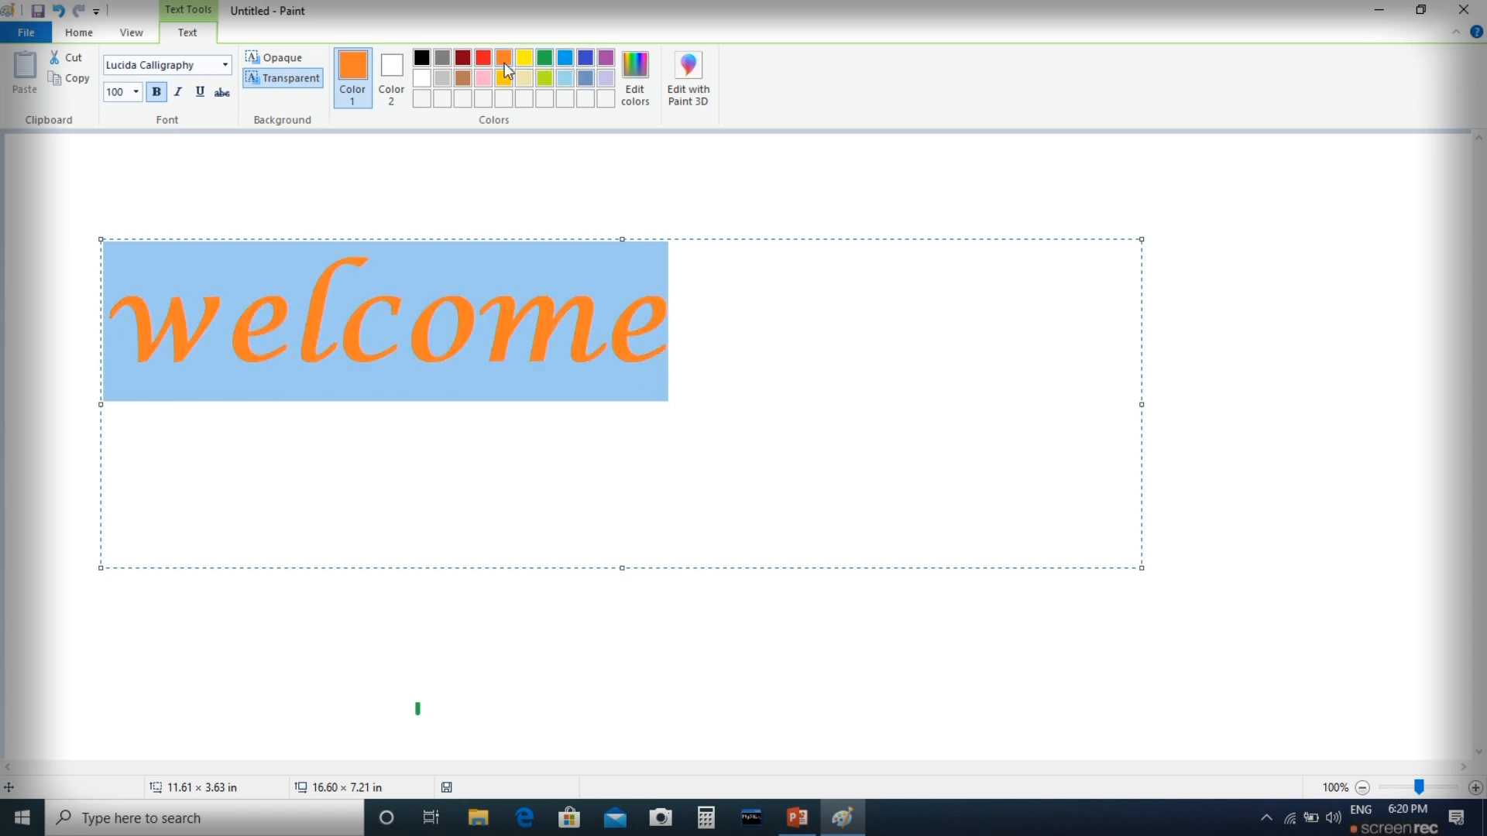
left_click(639, 223)
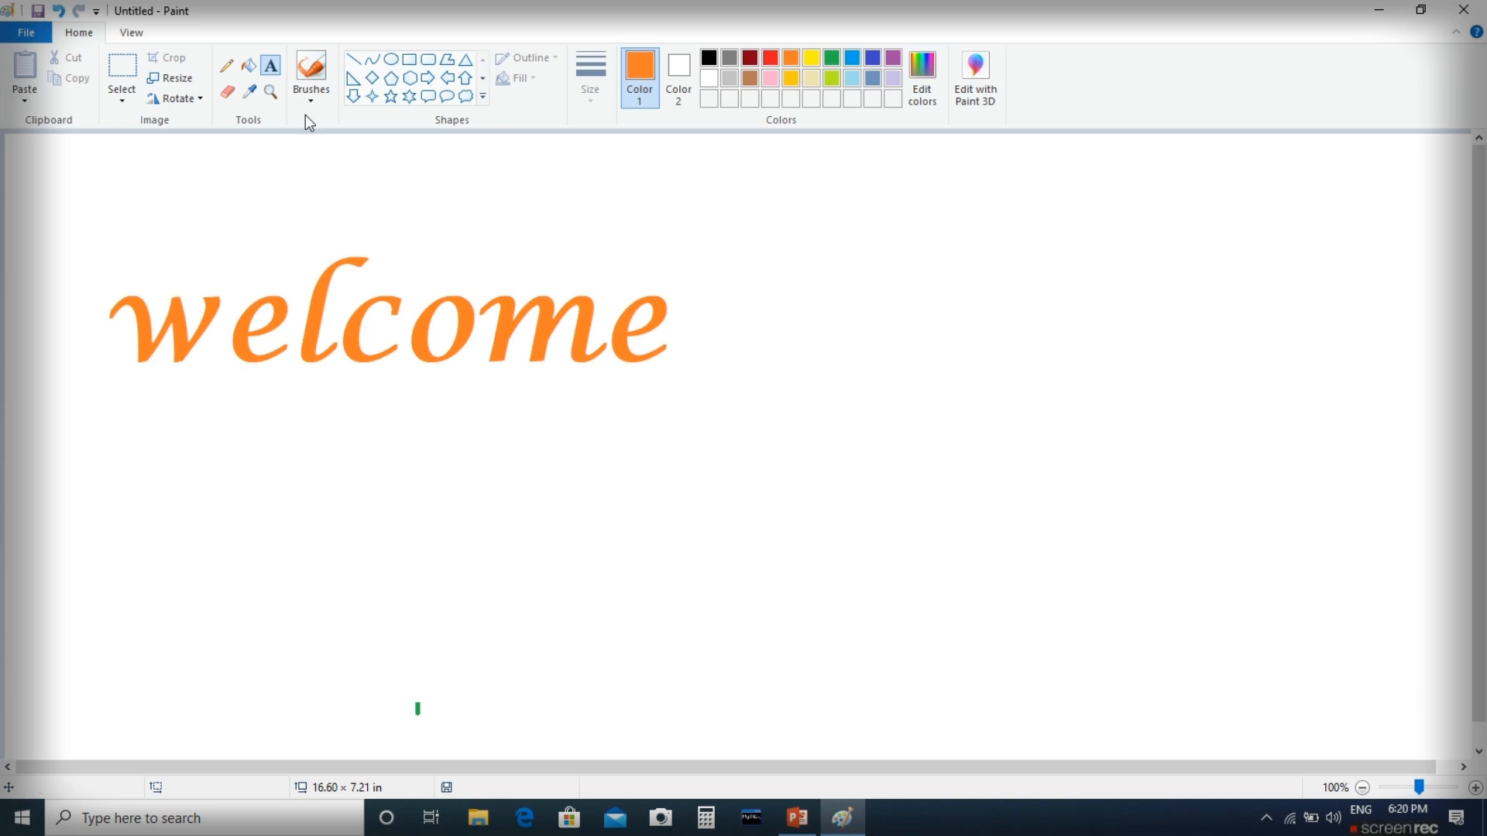
- Fill the letter "l" of "welcome" with indigo and the letter "m" with red
left_click(253, 70)
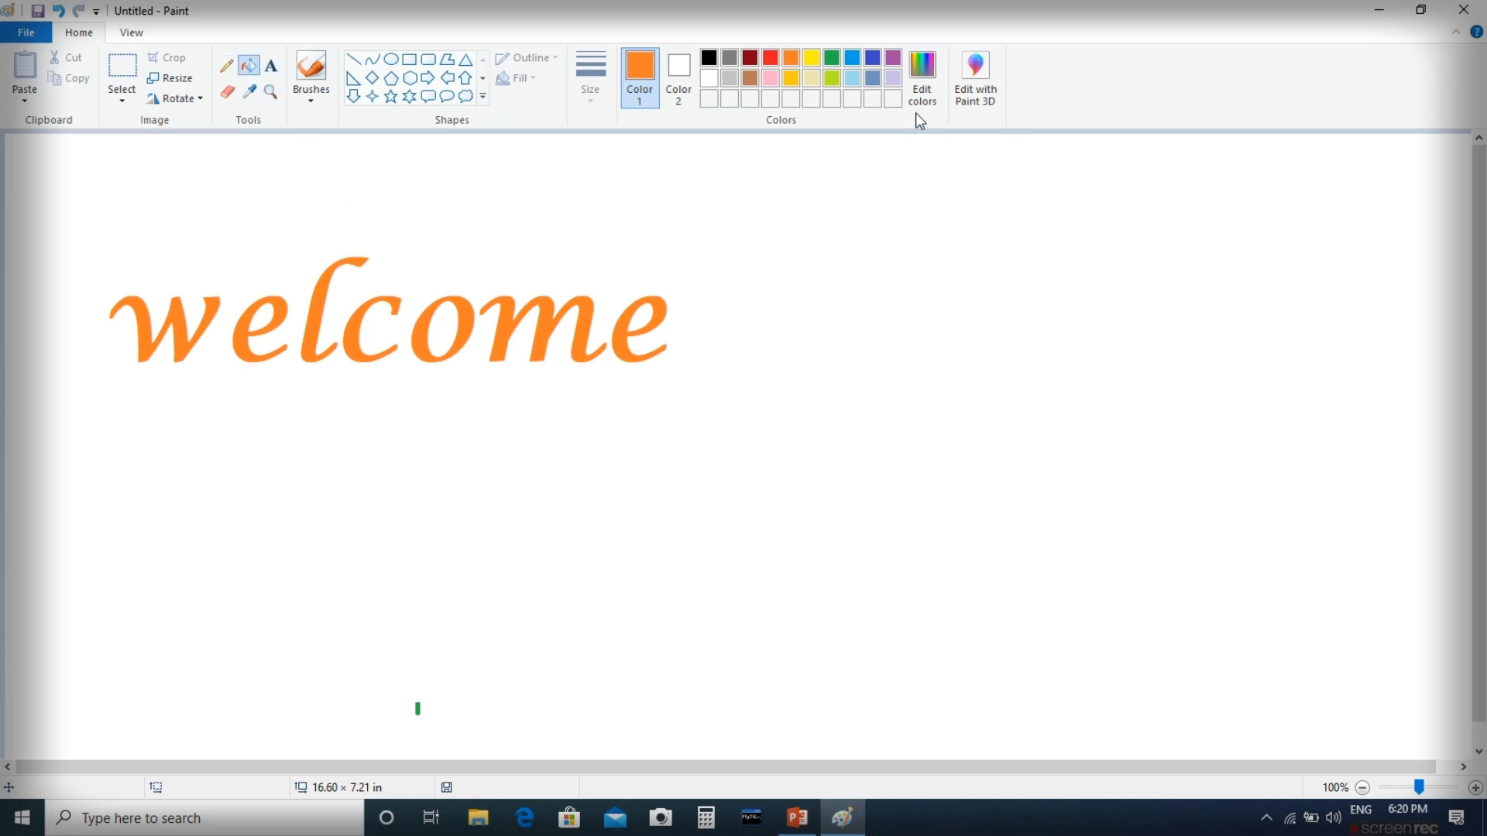
left_click(873, 62)
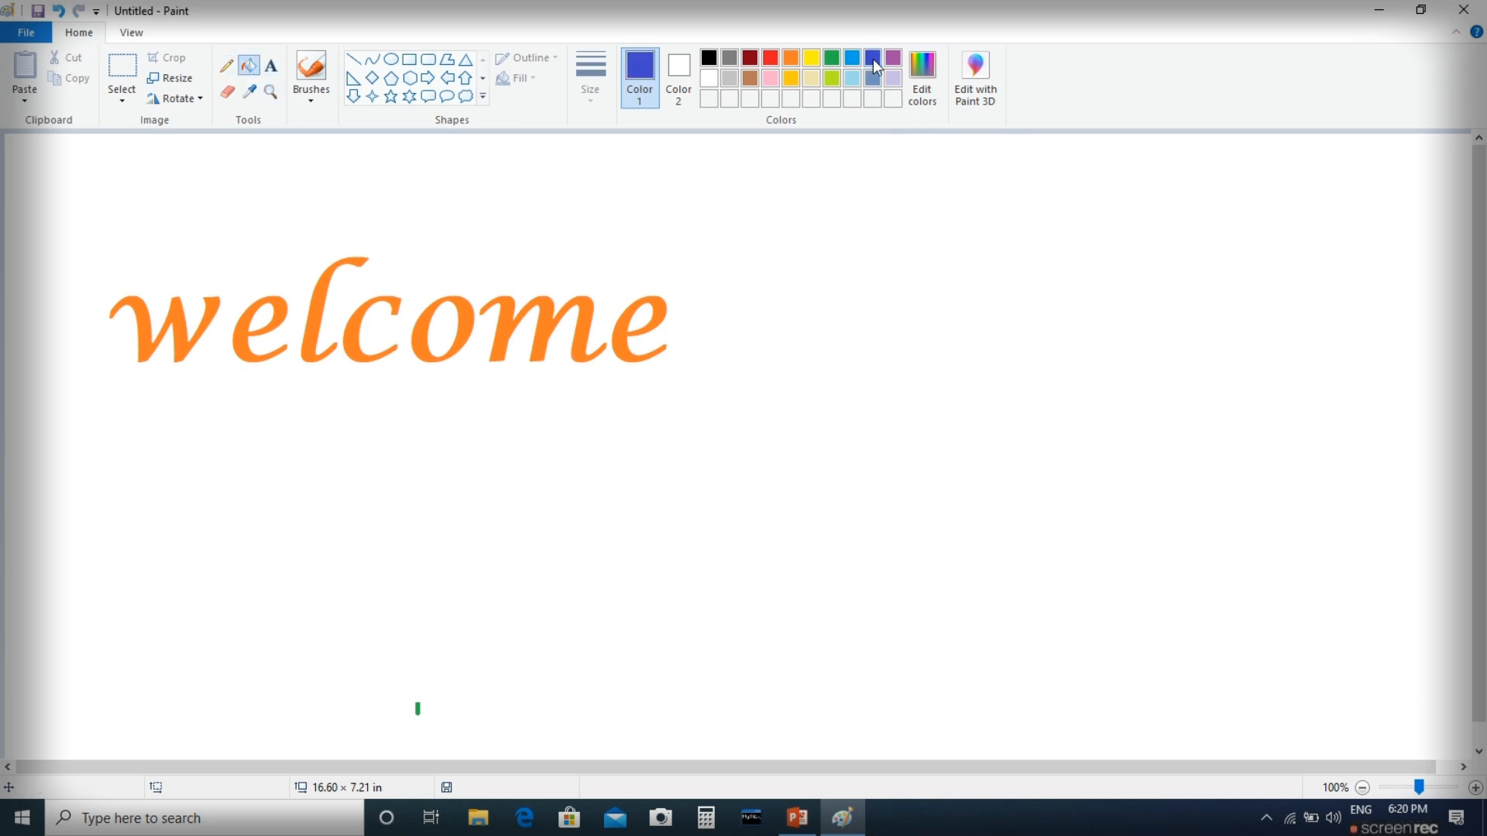
left_click(318, 320)
left_click(774, 60)
left_click(592, 325)
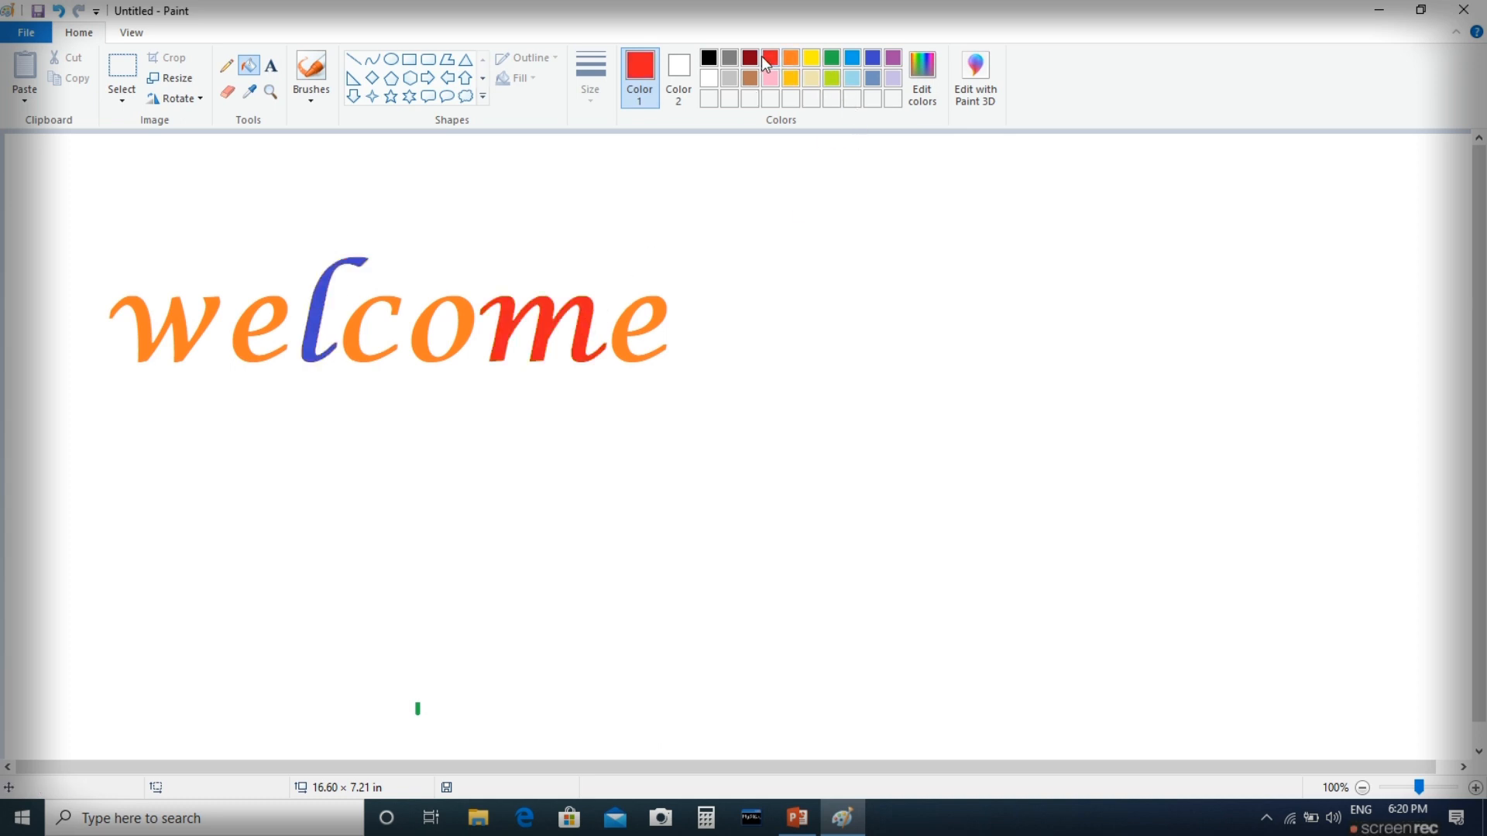
- Fill the last "e" of "welcome" with turquoise and the inside of the "o" with purple
left_click(851, 59)
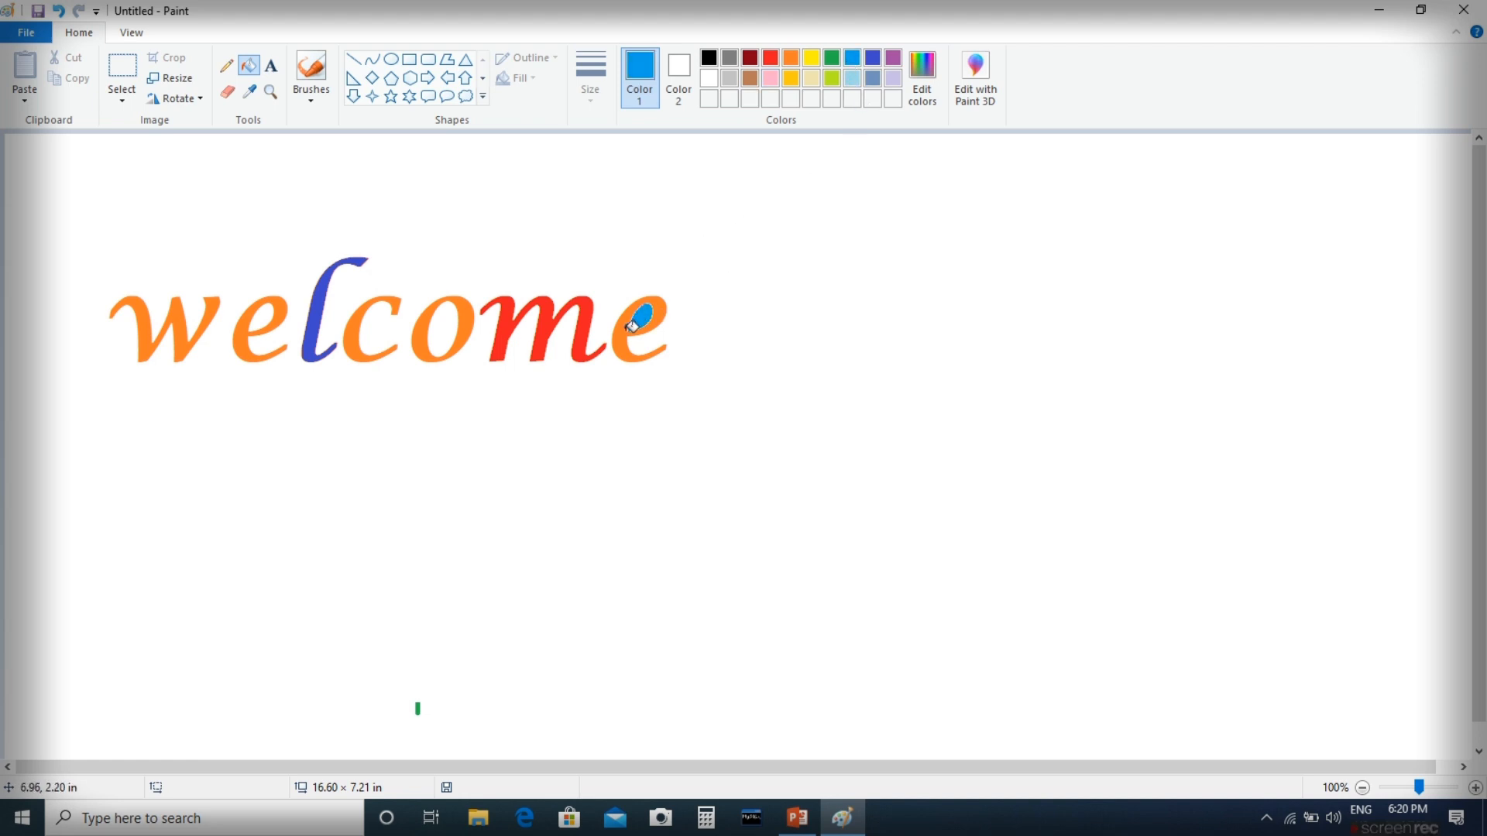
left_click(633, 325)
left_click(892, 58)
left_click(457, 329)
- Fill the letter "w" of "welcome" with dark red
left_click(790, 60)
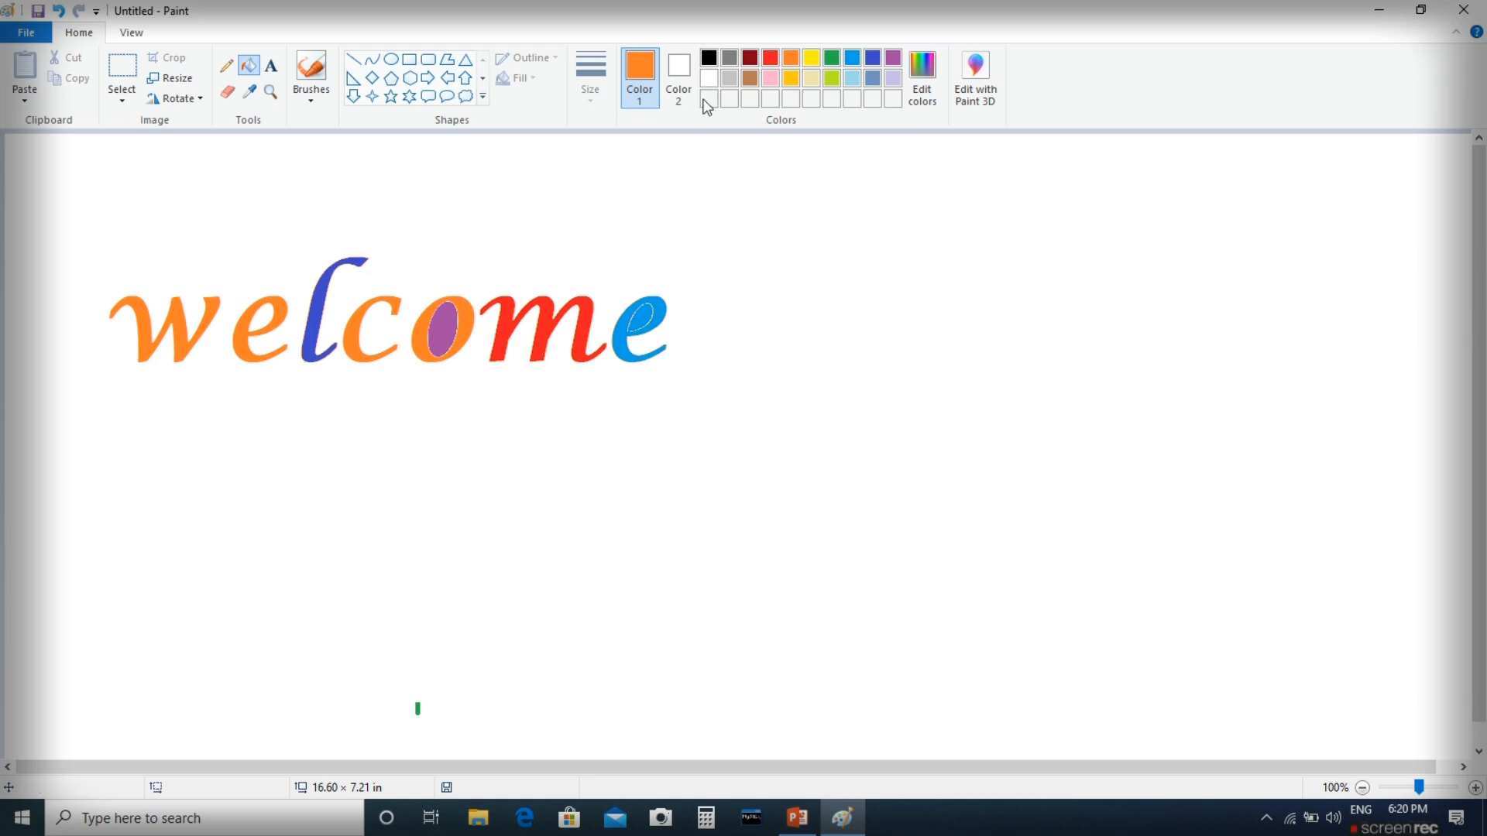
left_click(750, 58)
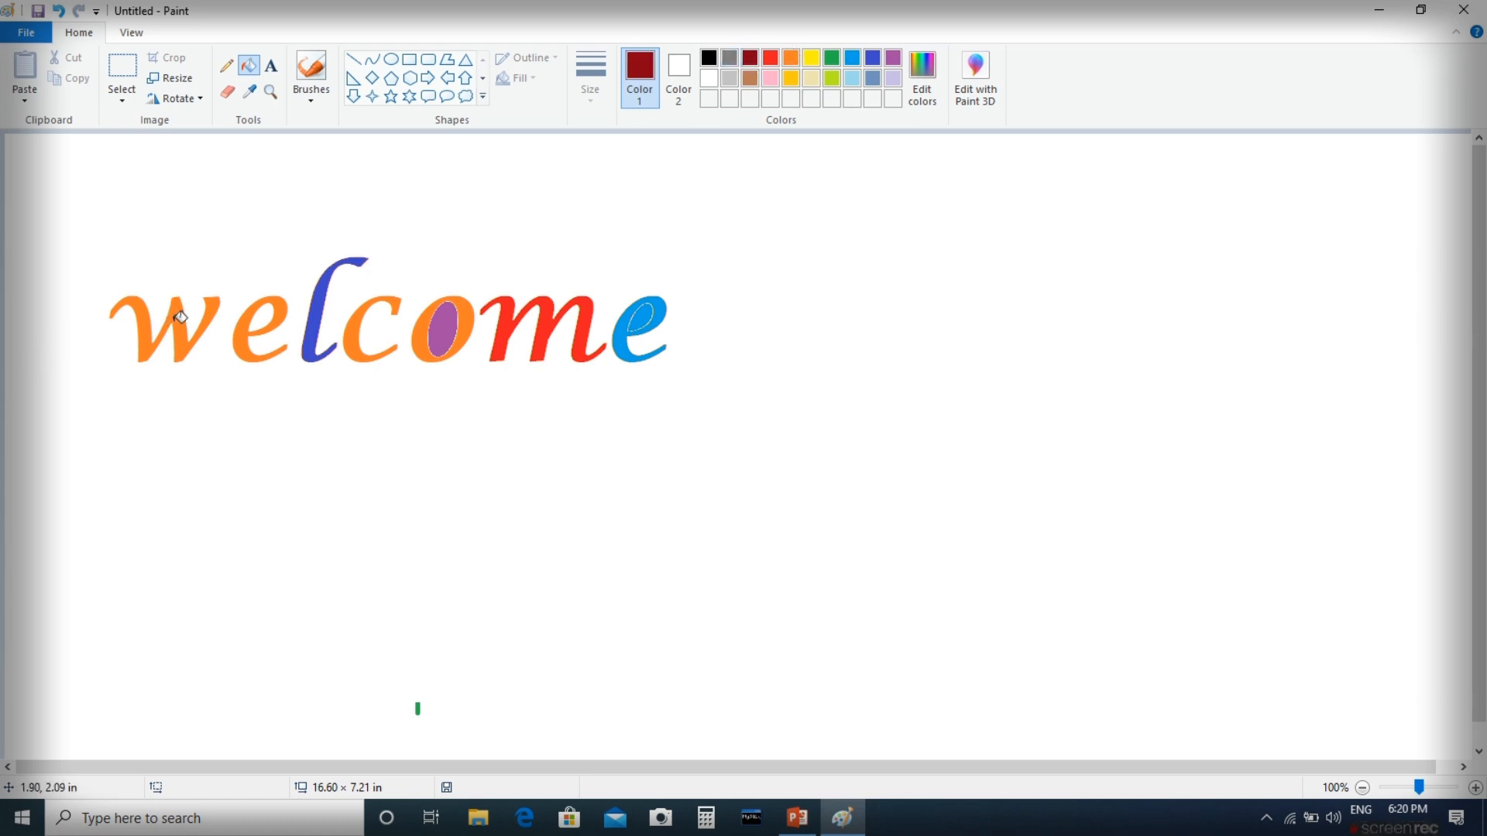
left_click(164, 319)
- Select the whole word "welcome" with a rectangular selection and move it toward the middle of the canvas
left_click(133, 78)
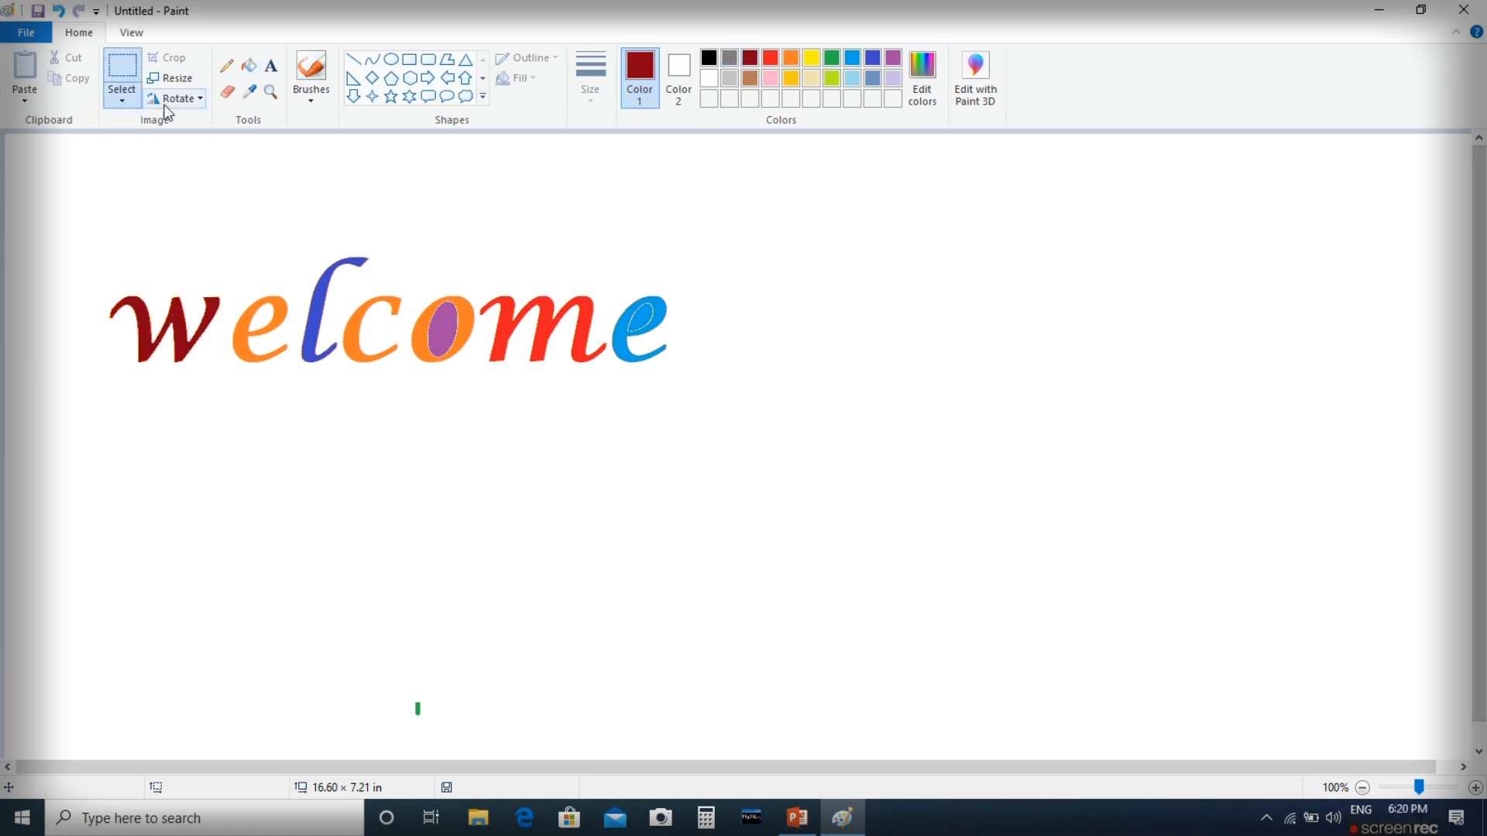
left_click_drag(94, 264, 743, 420)
left_click(745, 423)
left_click_drag(81, 221, 753, 427)
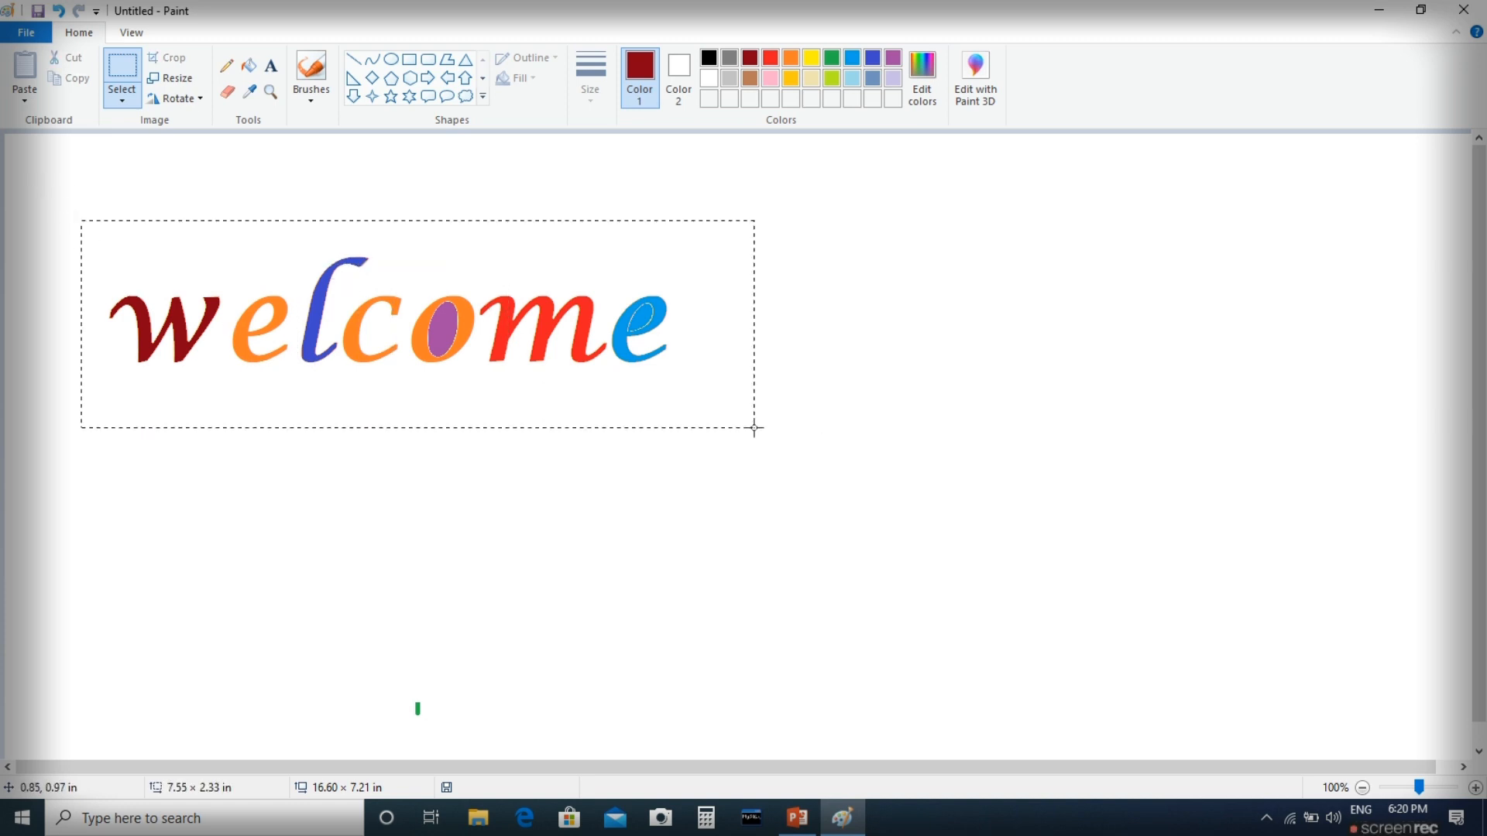
left_click_drag(445, 329, 646, 399)
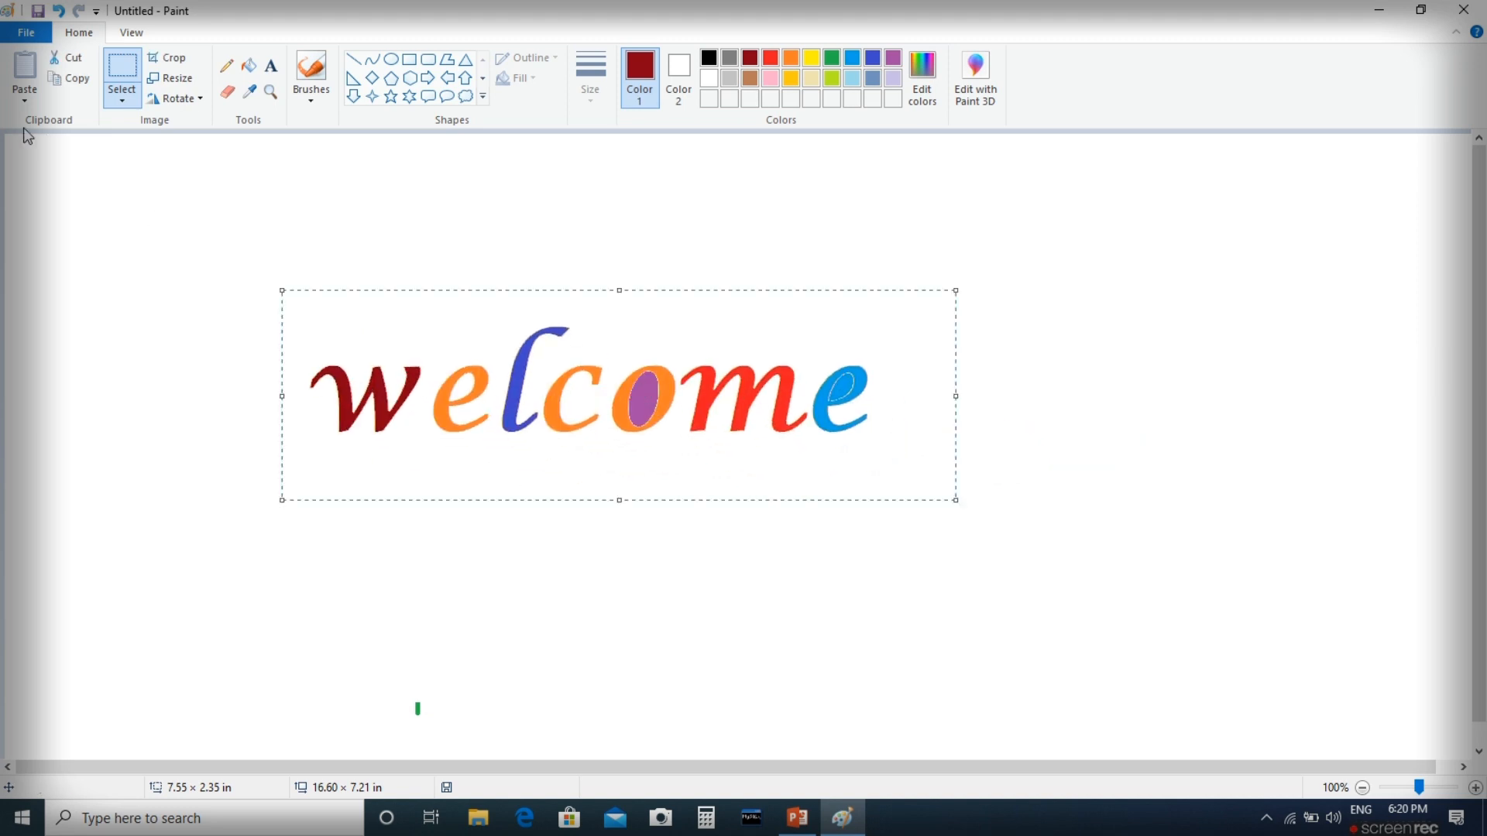
- Copy the selected "welcome", paste it and move the duplicate so it partly overlaps the original
left_click(75, 87)
left_click(17, 60)
left_click_drag(237, 227, 710, 463)
left_click_drag(697, 451, 697, 450)
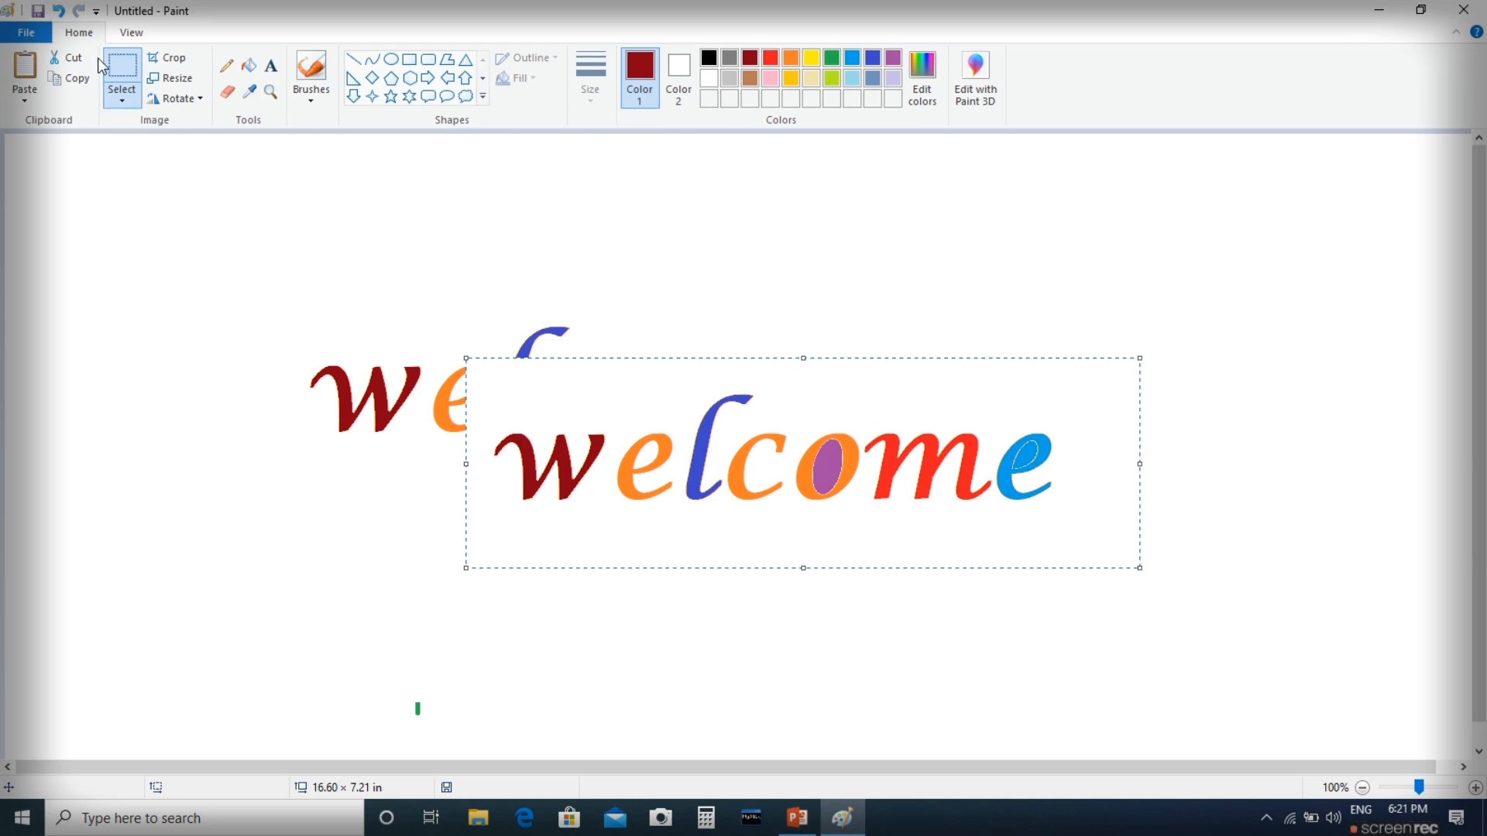
- Turn on transparent selection and move the pasted "welcome" directly below the original
left_click(130, 101)
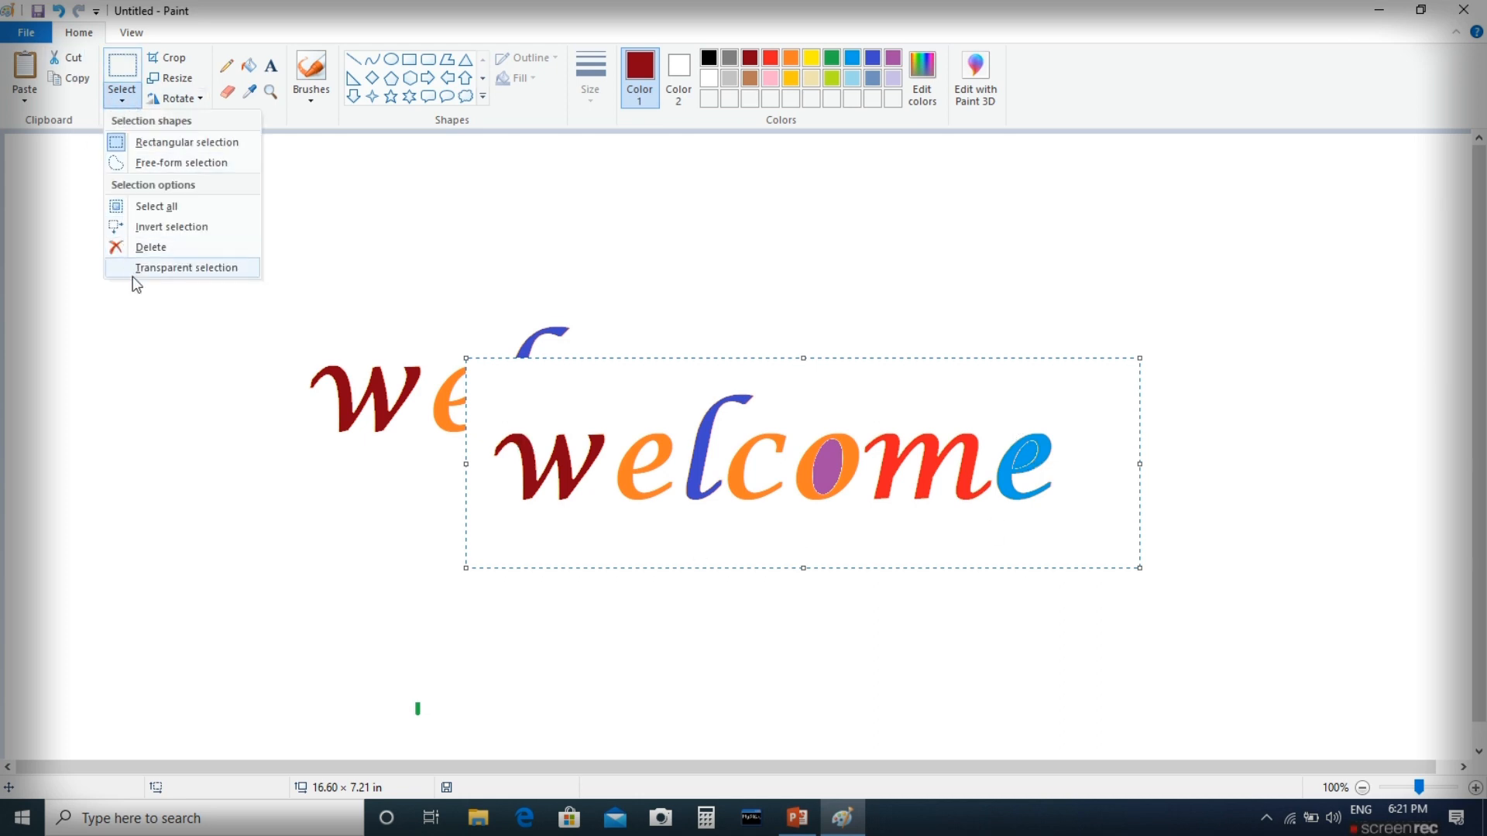
left_click(207, 271)
left_click_drag(846, 463, 658, 520)
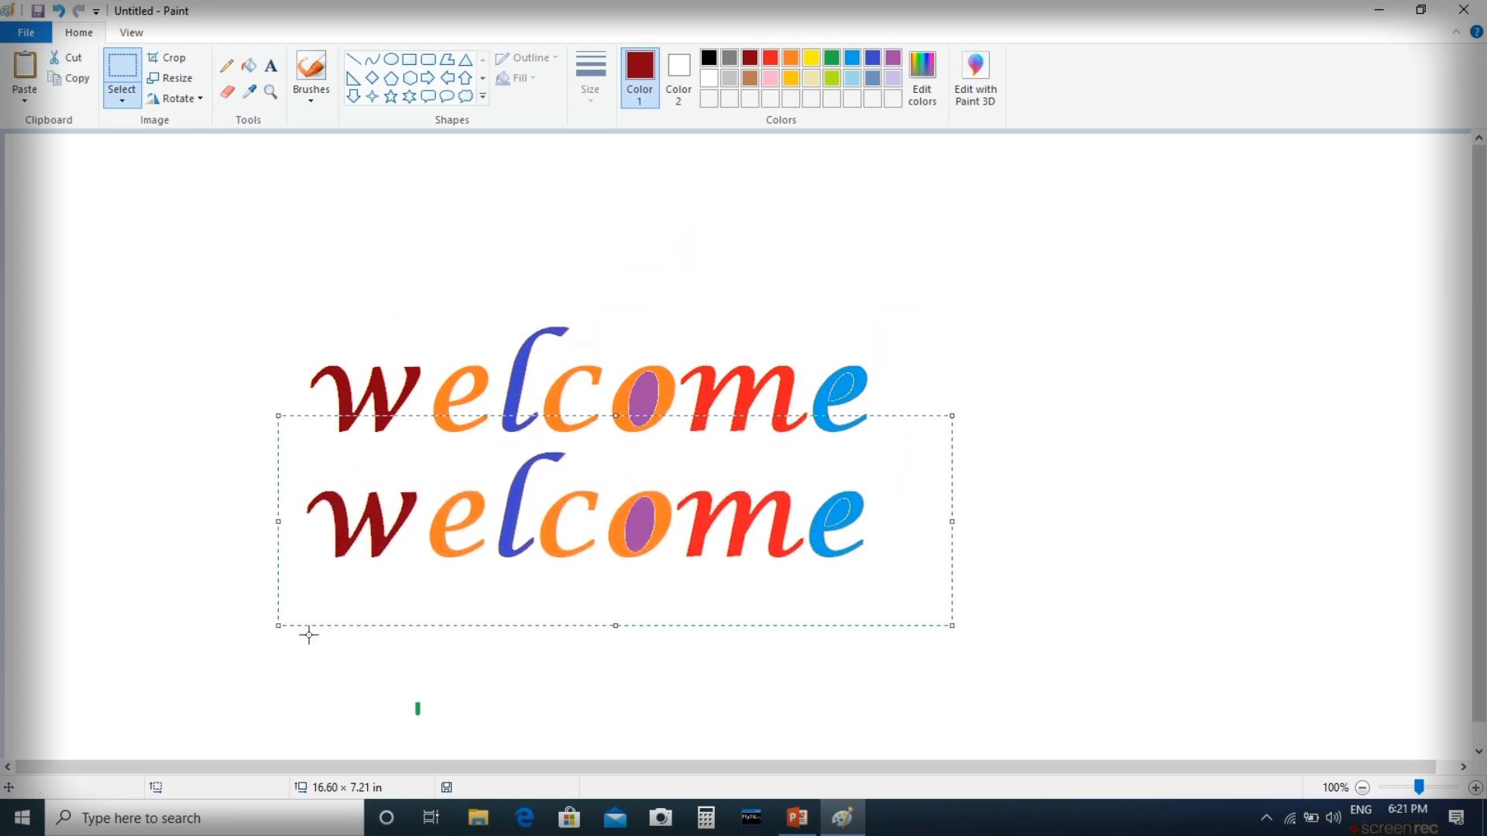
- Paste a third "welcome" and place it above and to the right of the other two
left_click(130, 103)
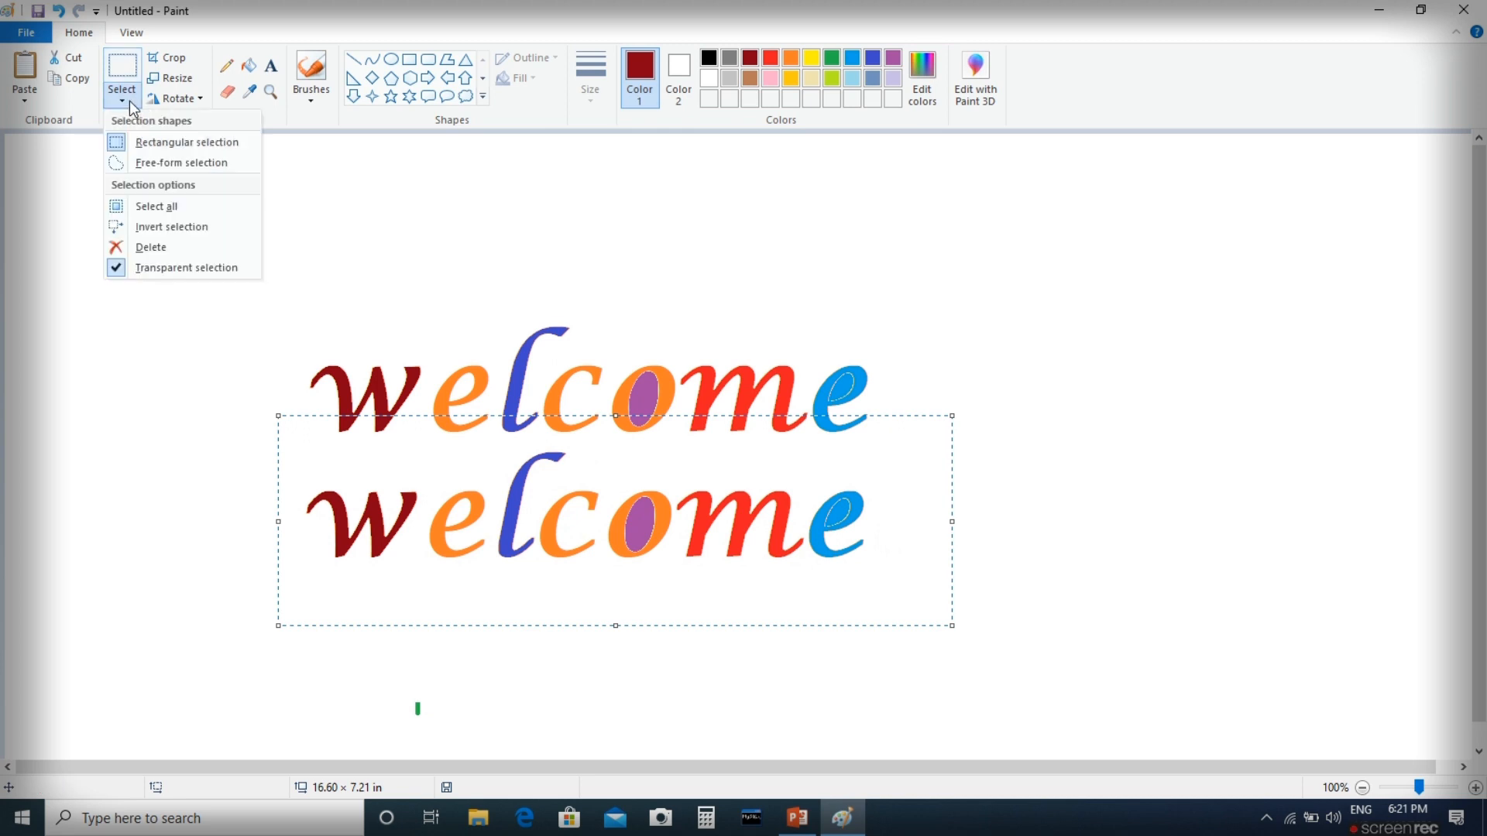
left_click(25, 99)
left_click(31, 99)
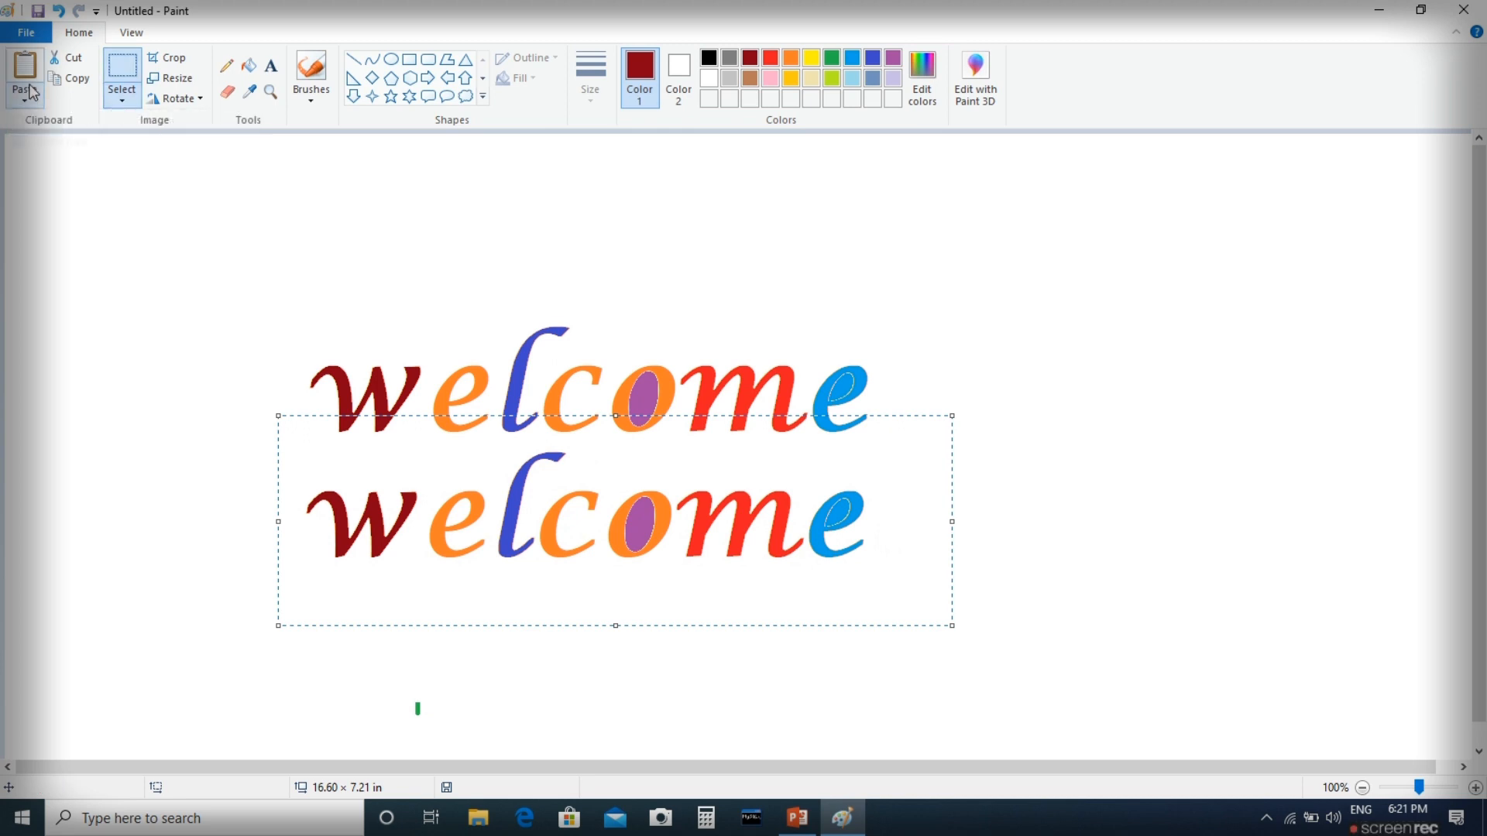
left_click(27, 77)
left_click_drag(171, 245, 831, 297)
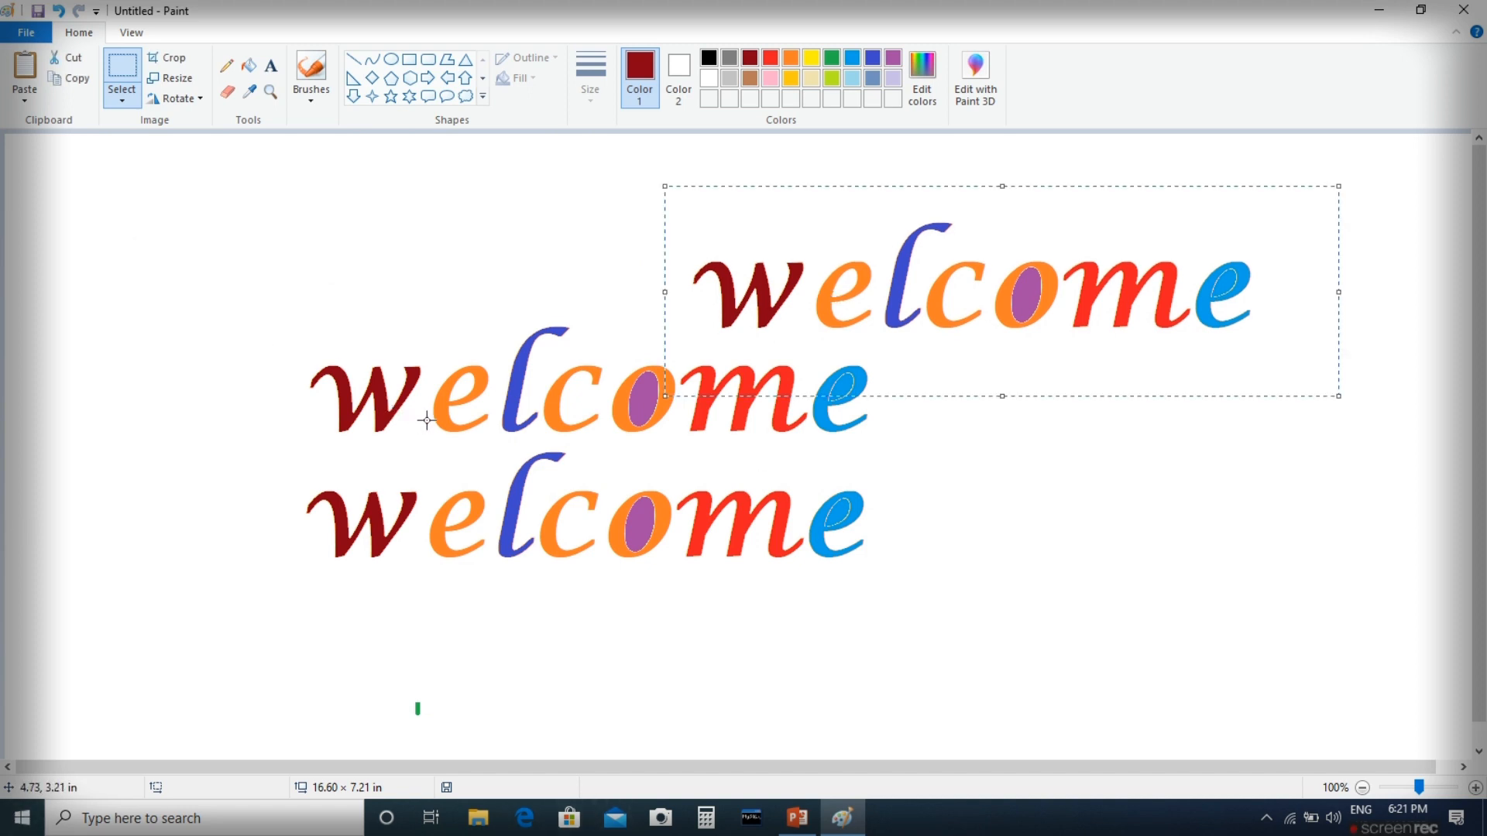
- Draw a dark red circle about 2.43 × 2.40 in and position it in the upper-left corner of the canvas
left_click(391, 59)
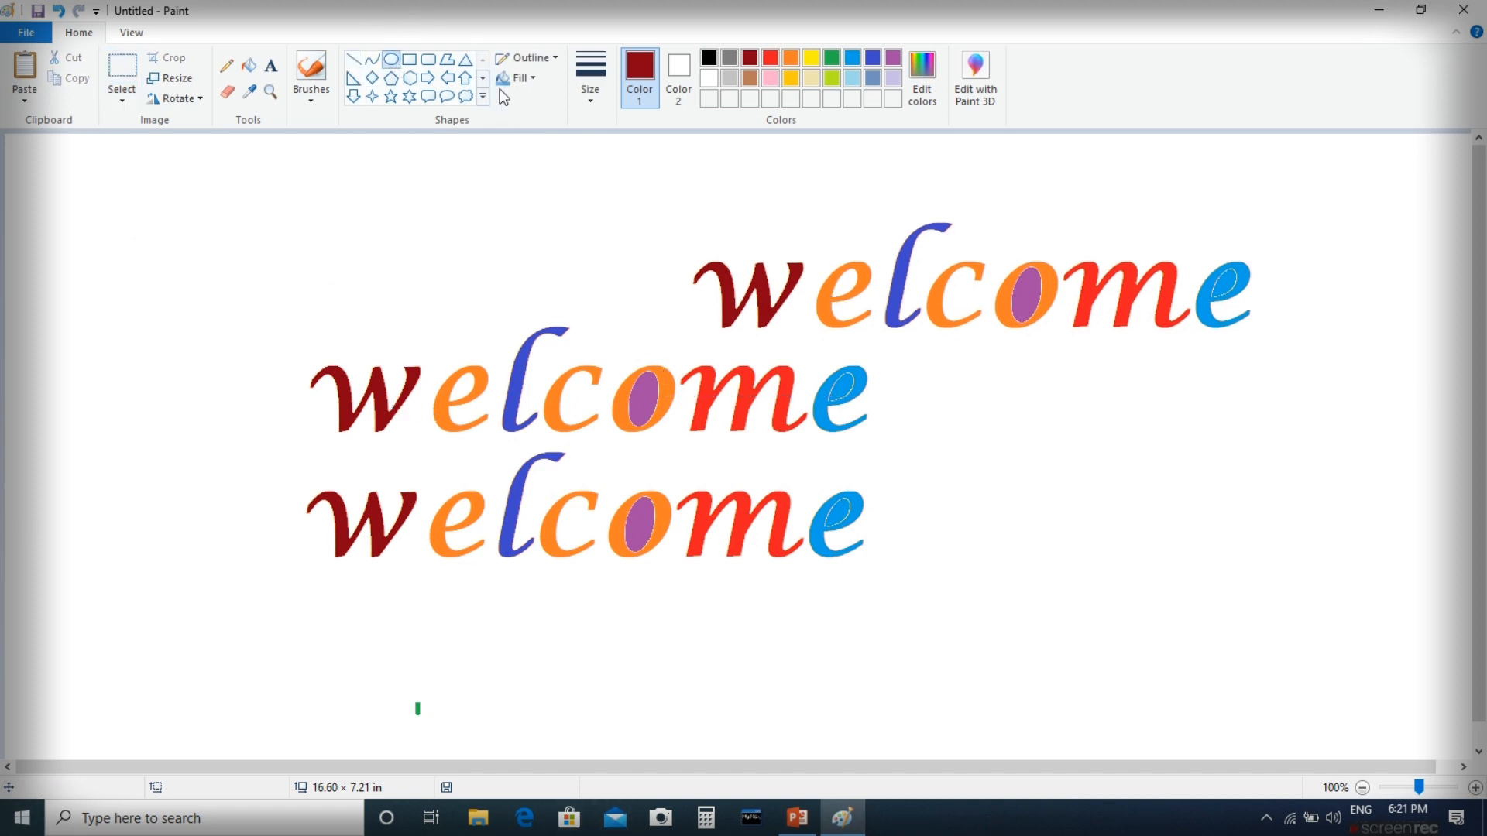
left_click_drag(67, 214, 267, 415)
mouse_move(181, 295)
left_mouse_down()
mouse_move(449, 400)
mouse_move(481, 348)
mouse_move(343, 367)
mouse_move(413, 363)
mouse_move(216, 269)
mouse_move(168, 263)
left_mouse_up()
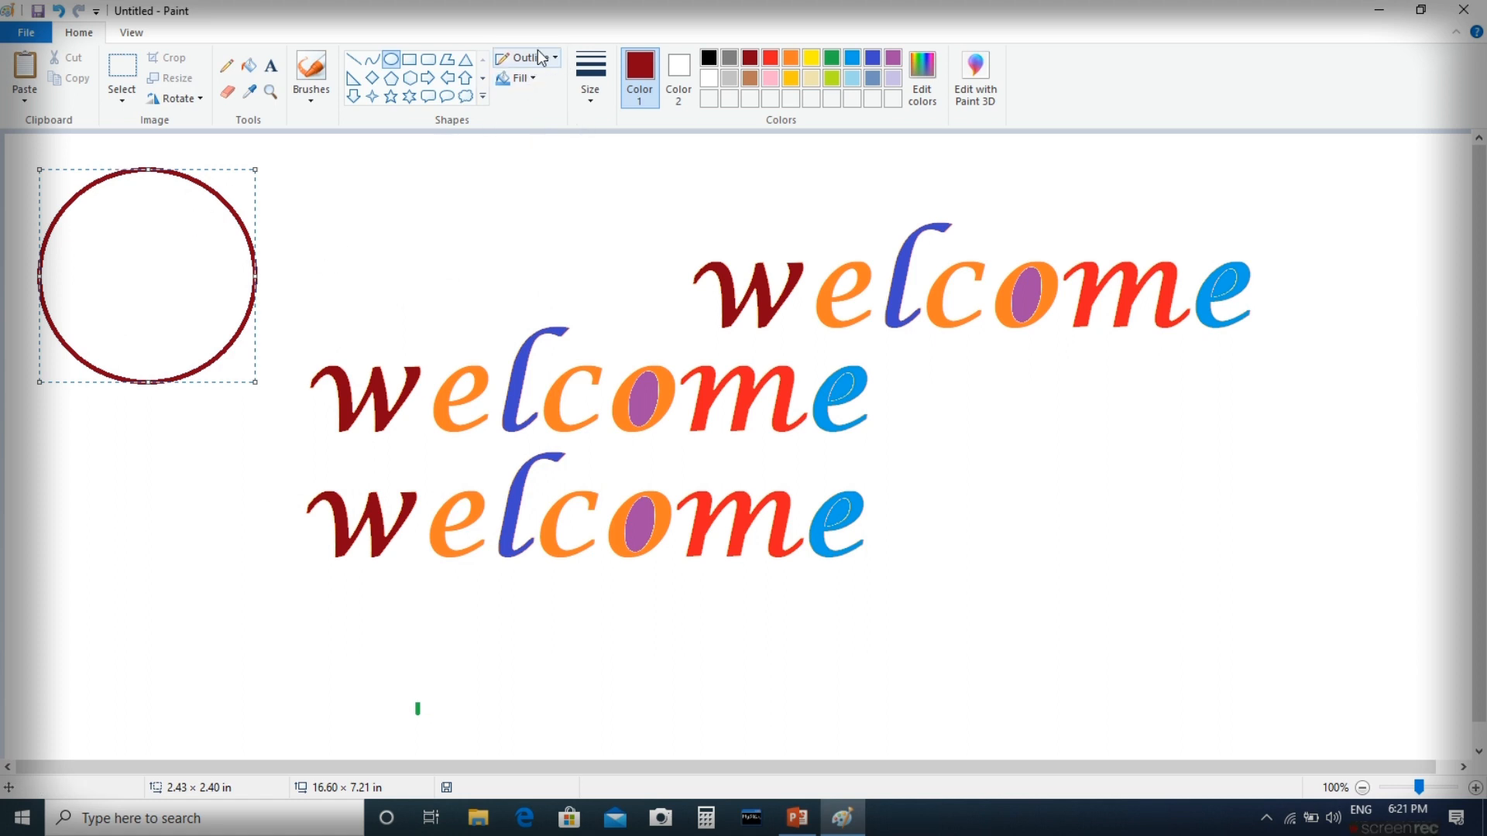
- Draw a dark red rectangle about 8.04 × 1.74 in and position it as a frame around the lowest "welcome"
left_click(478, 97)
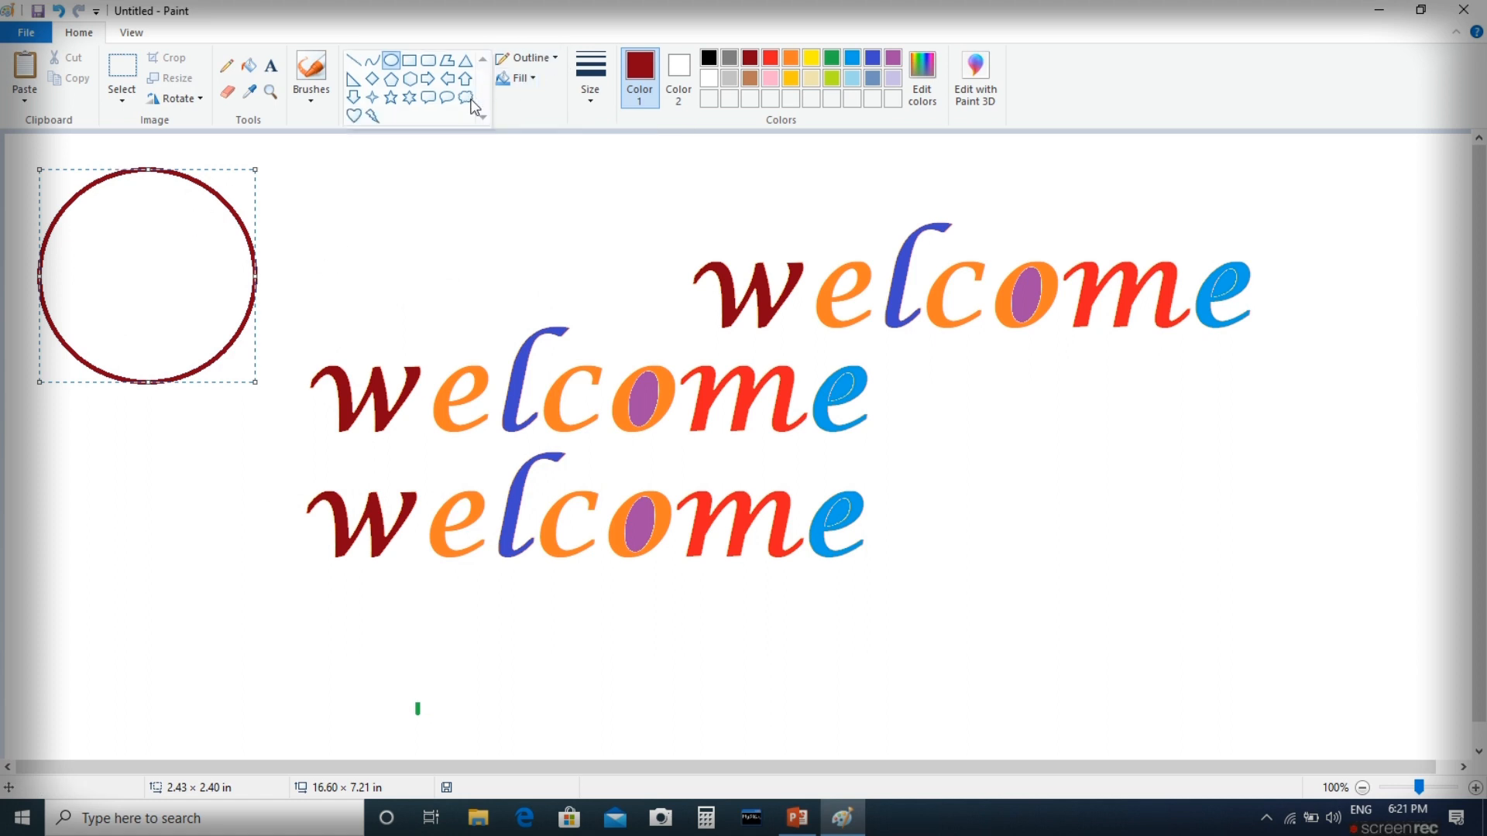
left_click(408, 62)
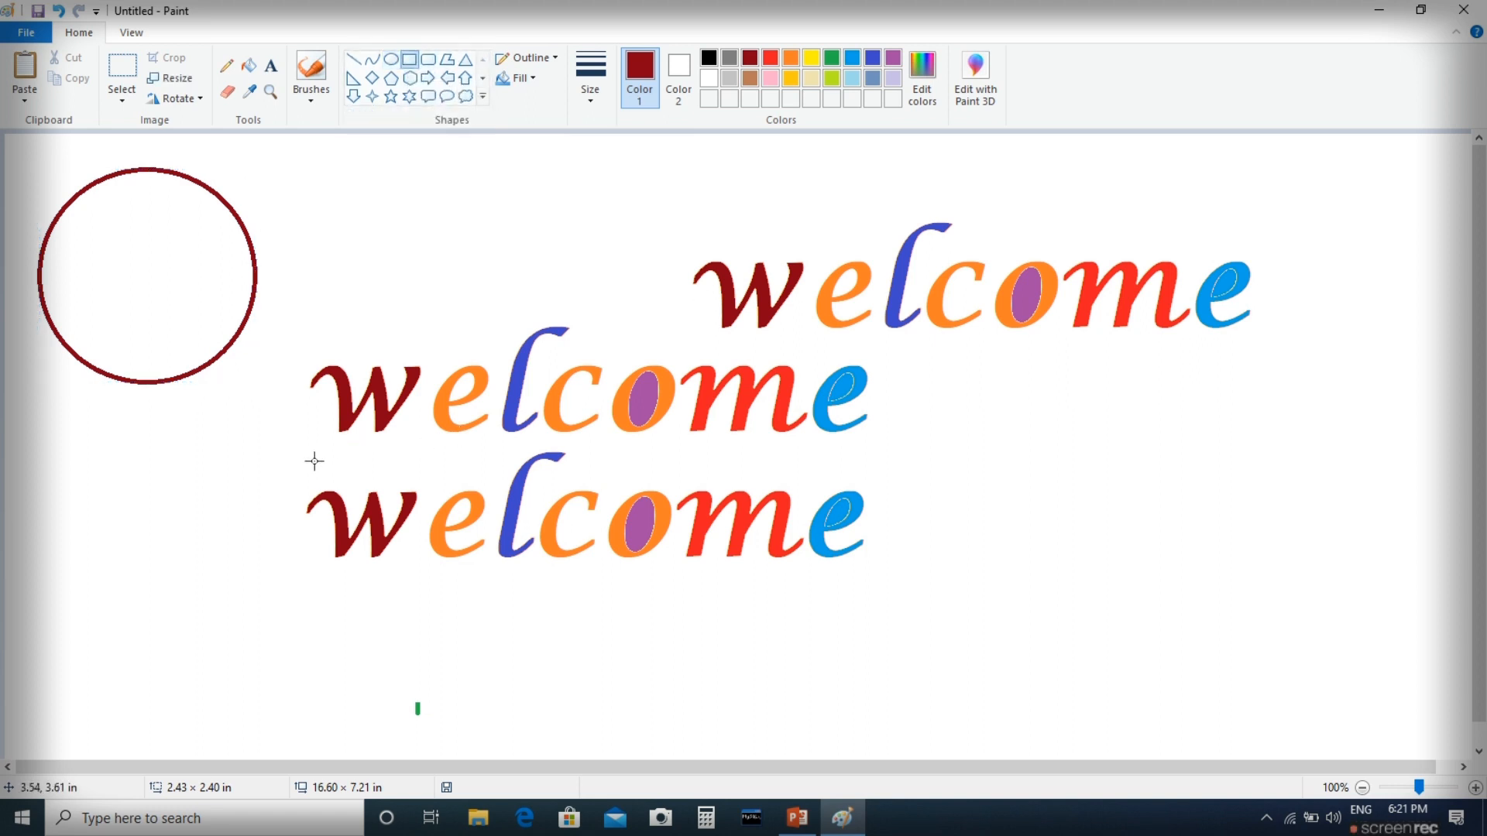
left_click_drag(247, 446, 964, 601)
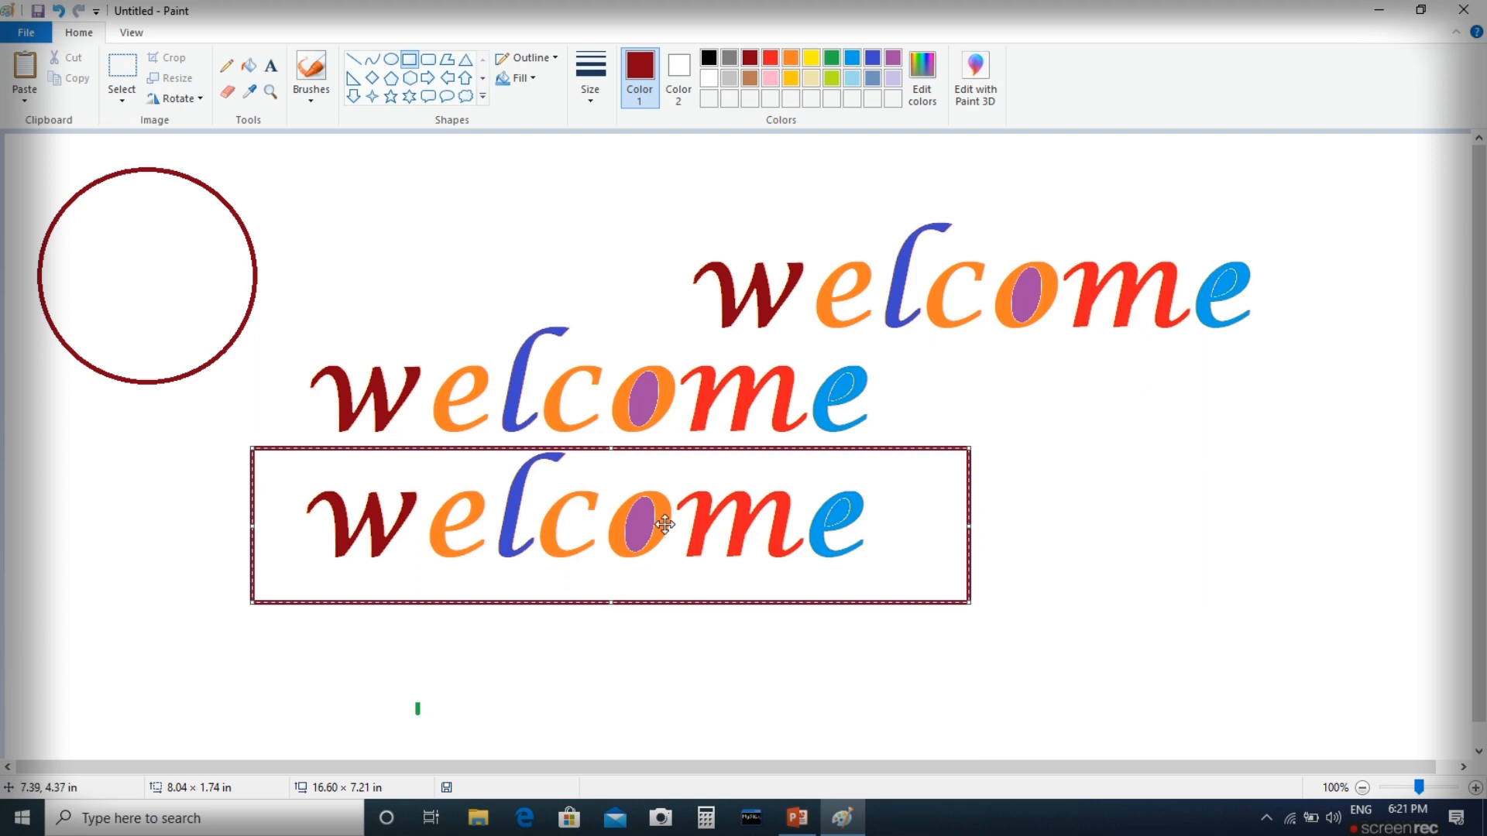
left_click_drag(692, 516, 687, 512)
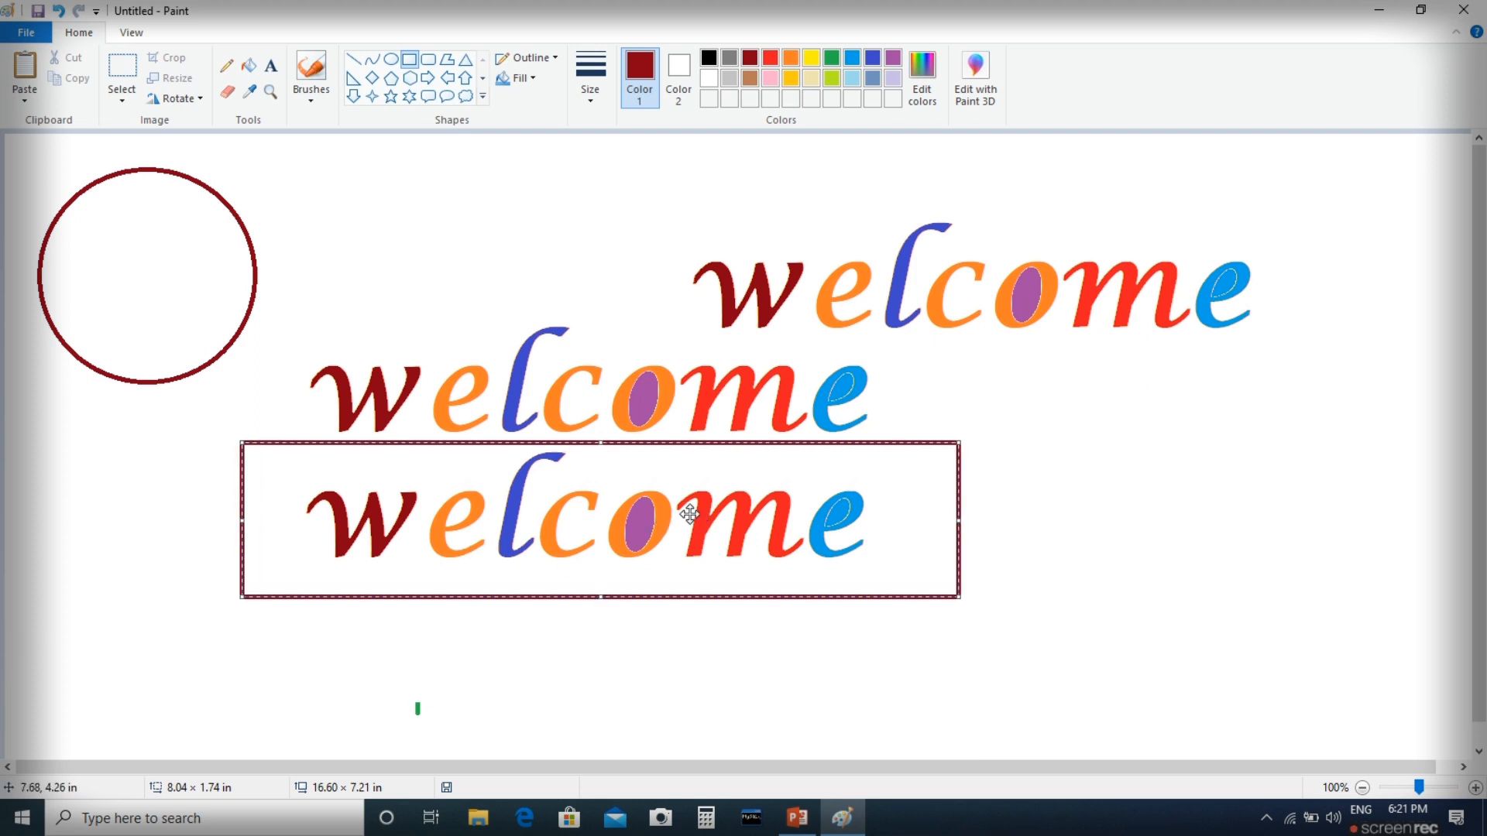
- Set the frame's outline to Watercolor and its fill to Natural pencil
left_click(555, 64)
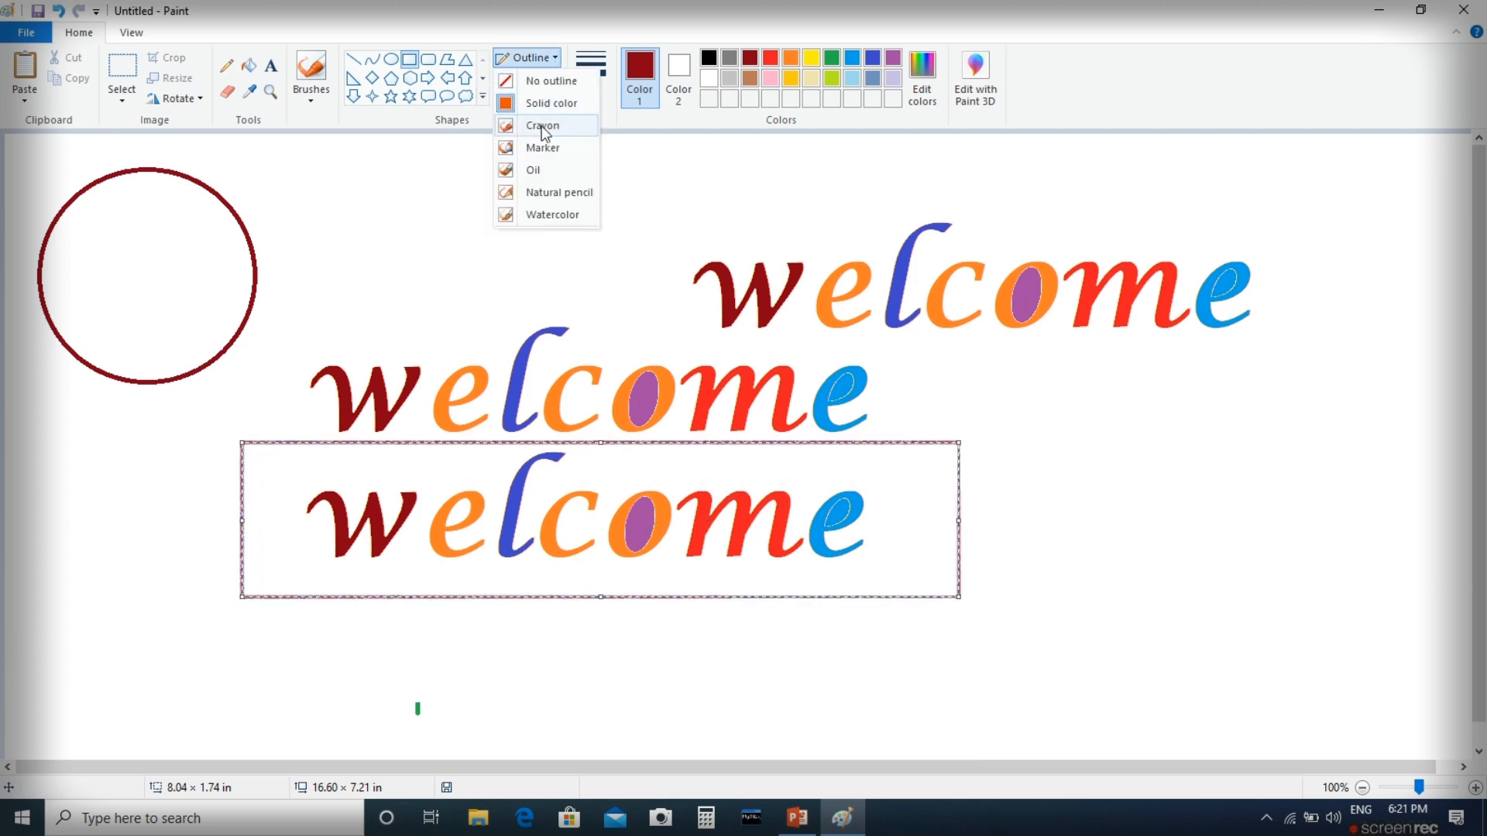
left_click(559, 216)
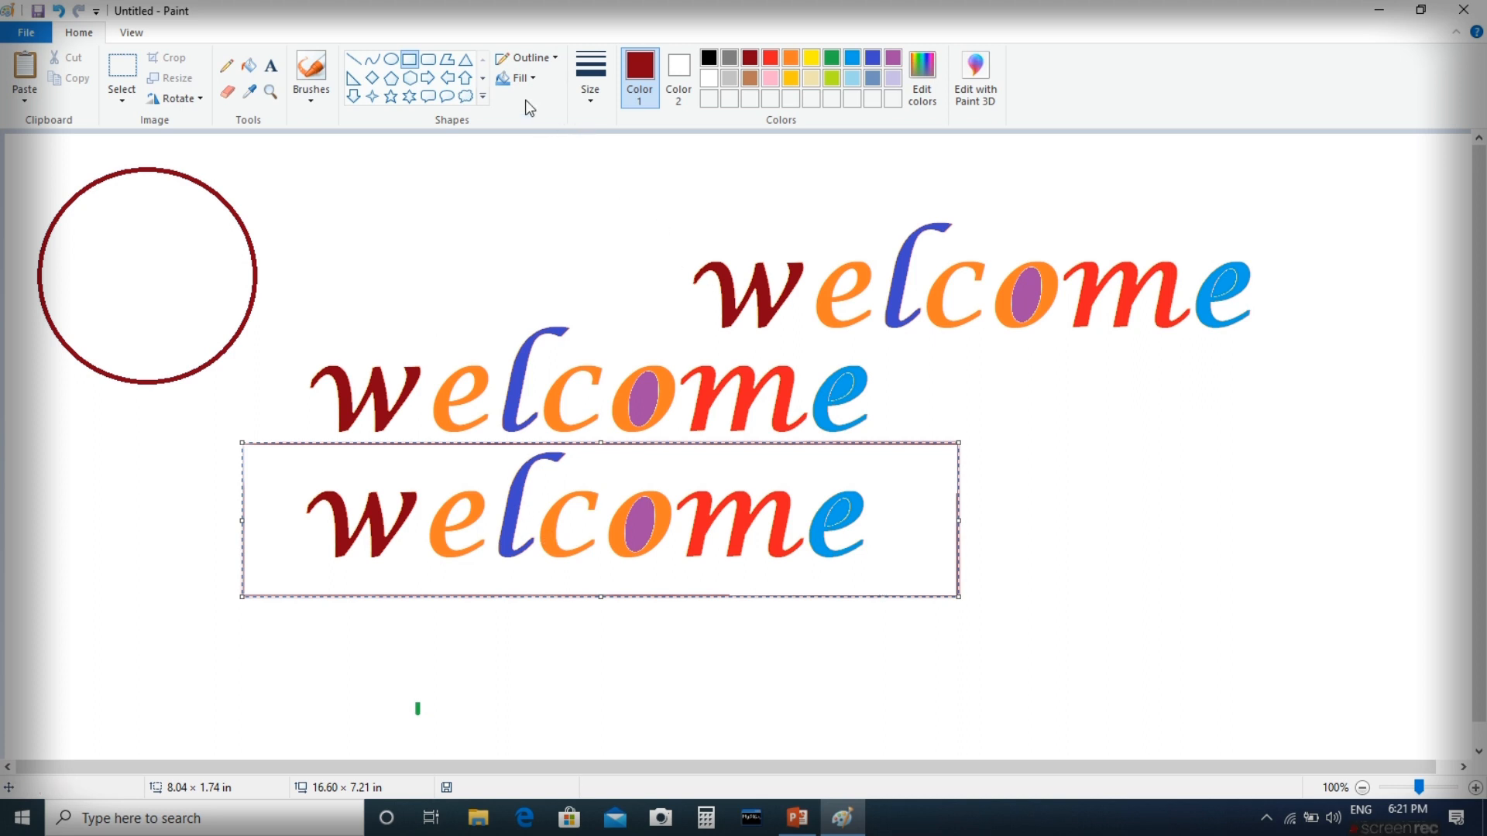
left_click(517, 78)
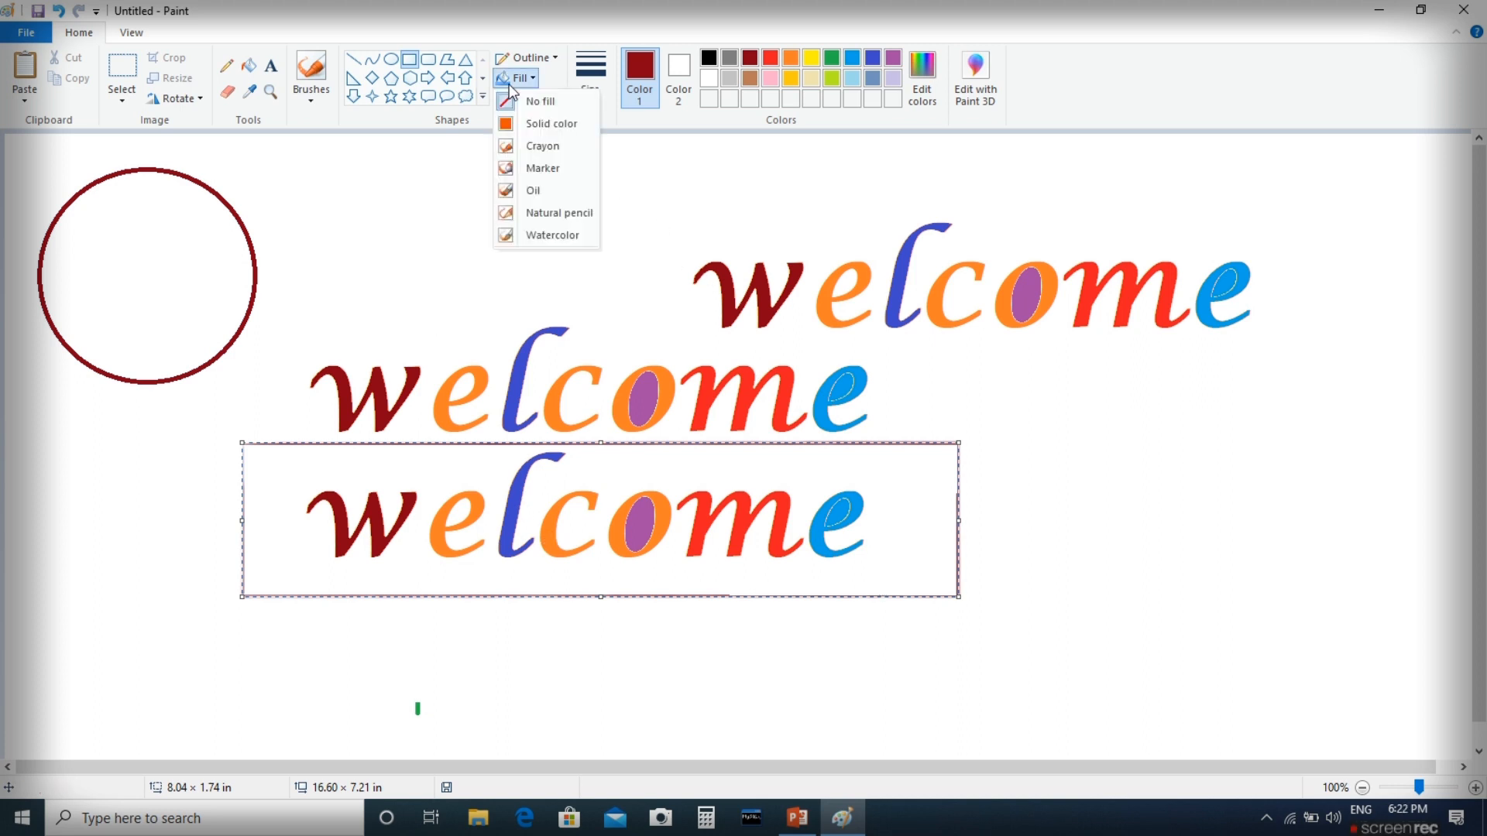
left_click(537, 206)
- Draw a near-square about 2.32 × 2.23 in beside the framed word and fill patches of its interior with dark red
left_click_drag(1023, 428, 1231, 626)
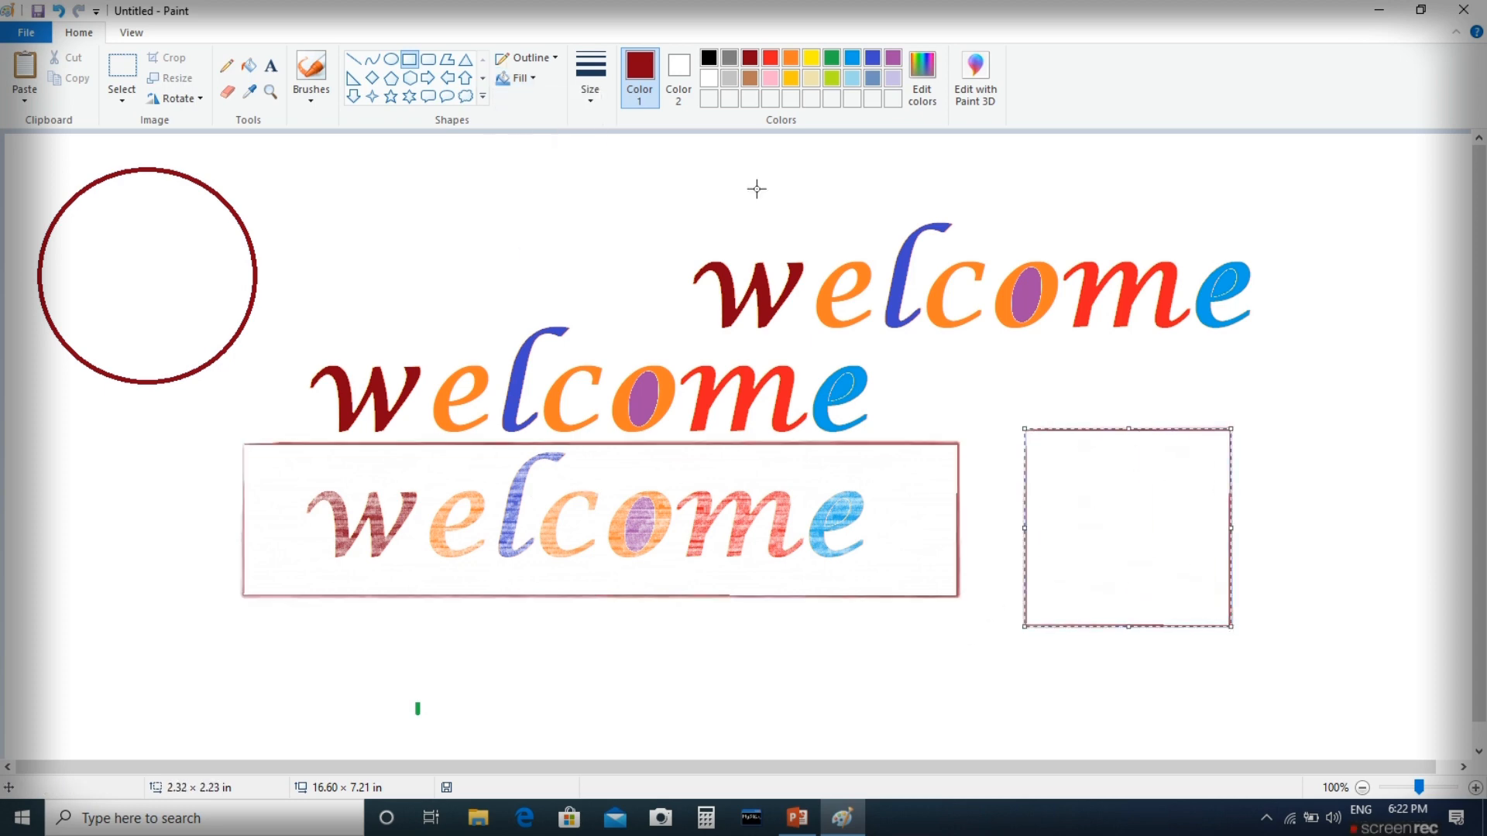
left_click(248, 65)
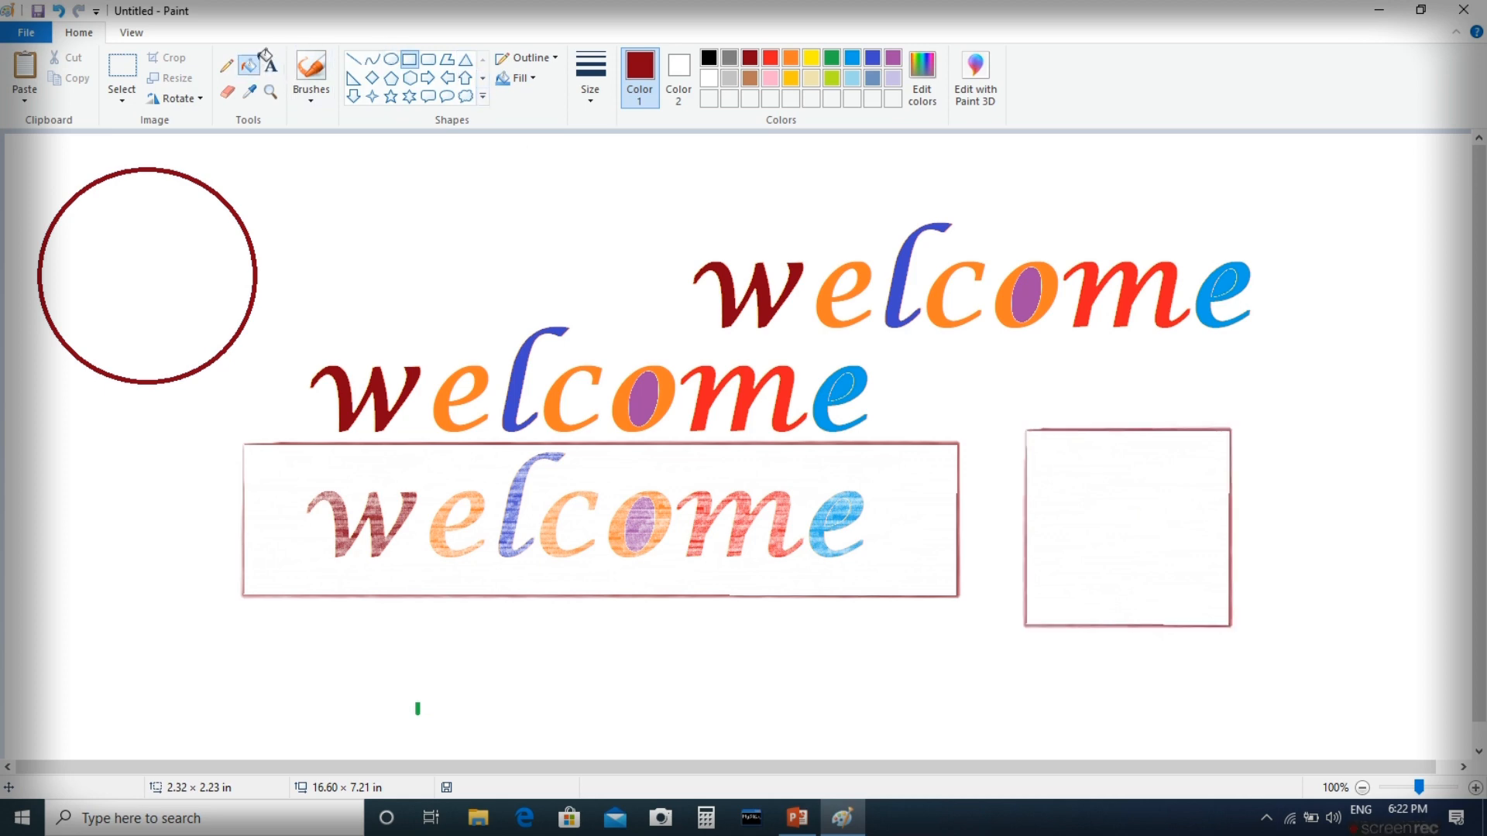
left_click(1107, 515)
left_click(1107, 465)
- Fill the upper part of the square and the inside of the circle with orange
left_click(790, 57)
left_click(1135, 455)
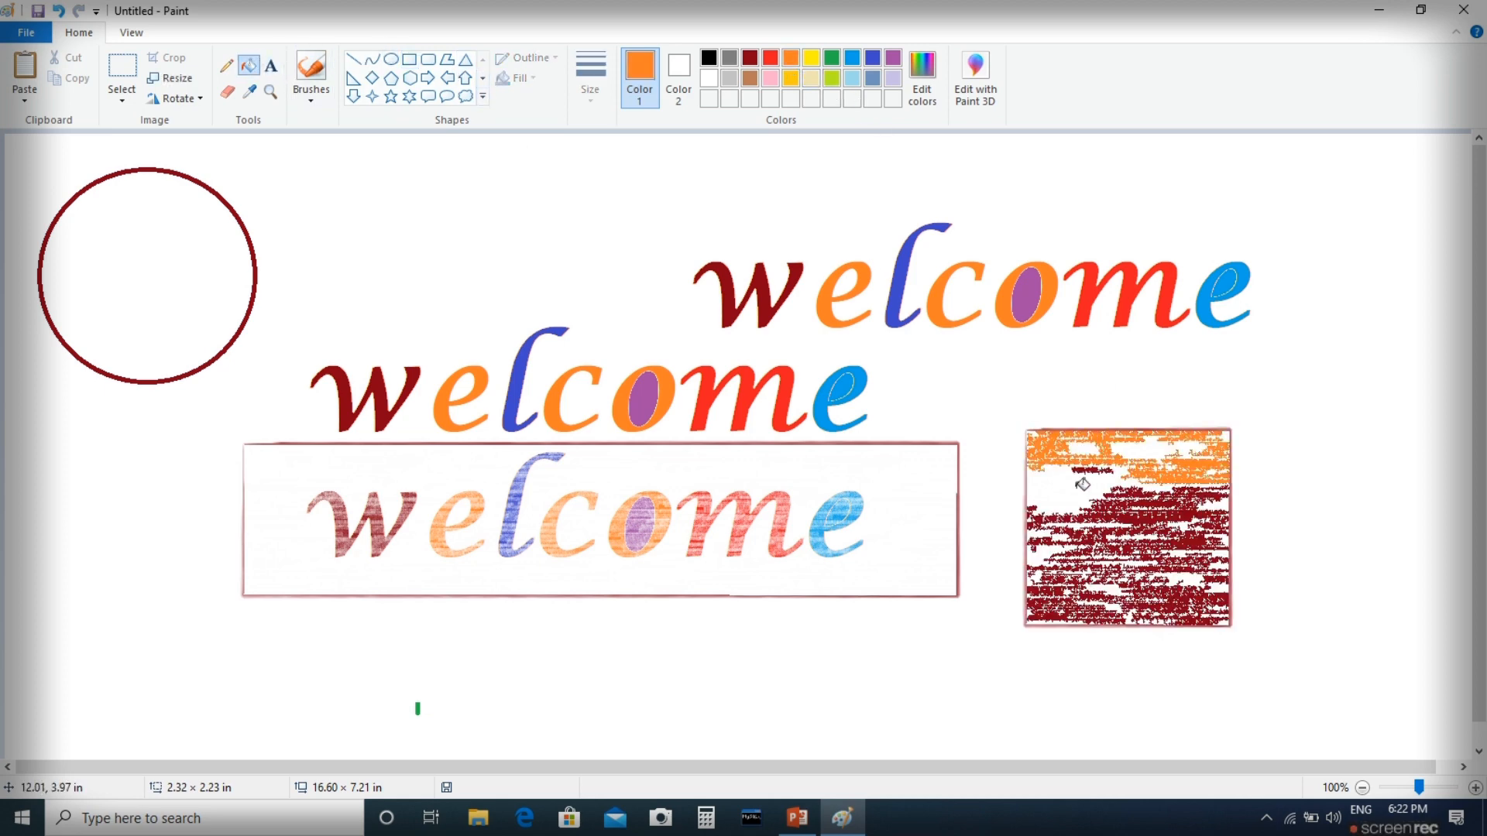
left_click(240, 270)
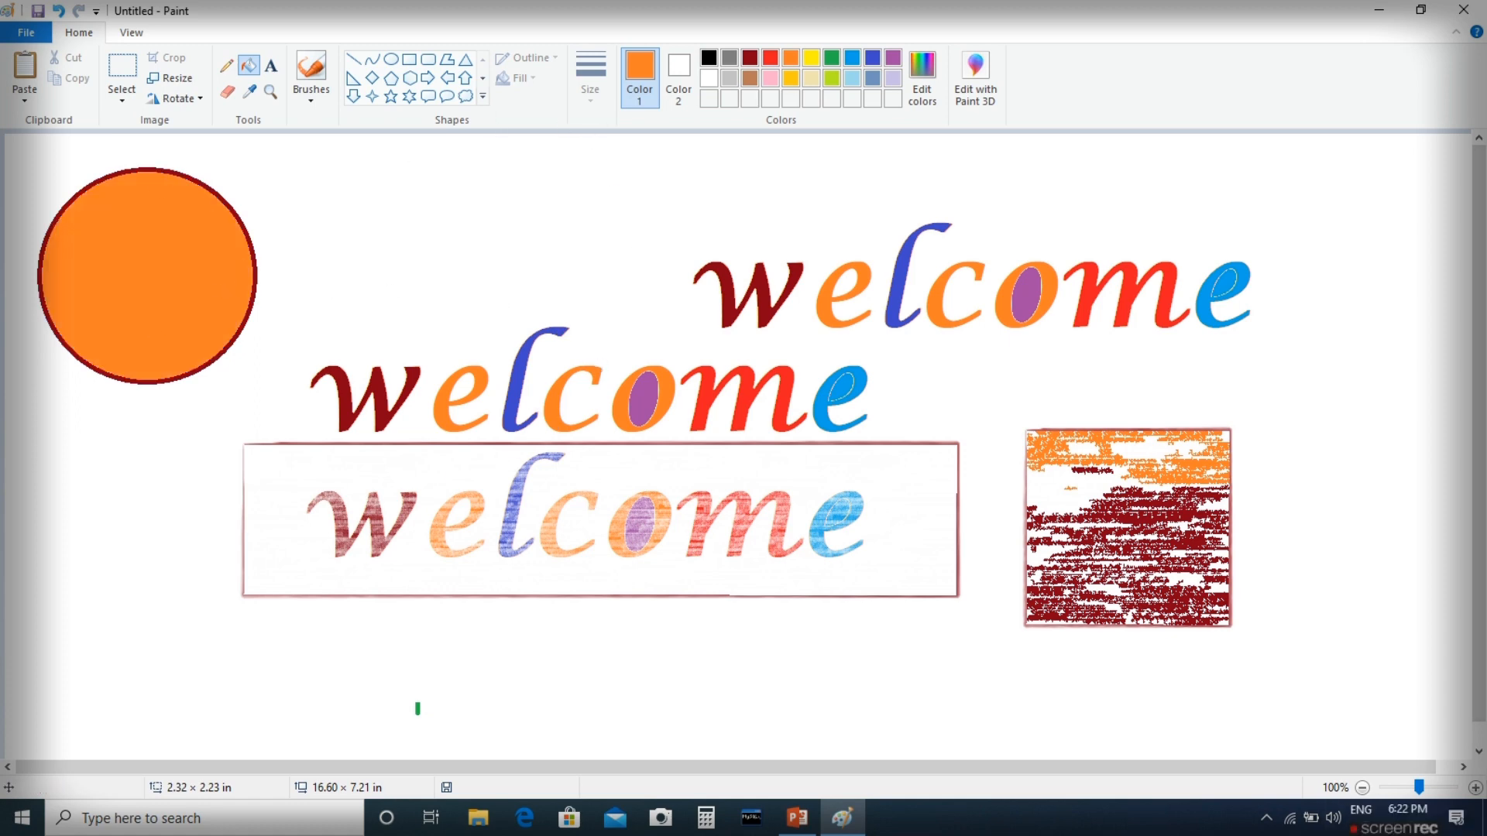
- Draw an orange rectangle about 3.43 × 1.52 in beside the circle, with a Marker outline and a Crayon fill
left_click(409, 59)
left_click_drag(303, 161, 608, 297)
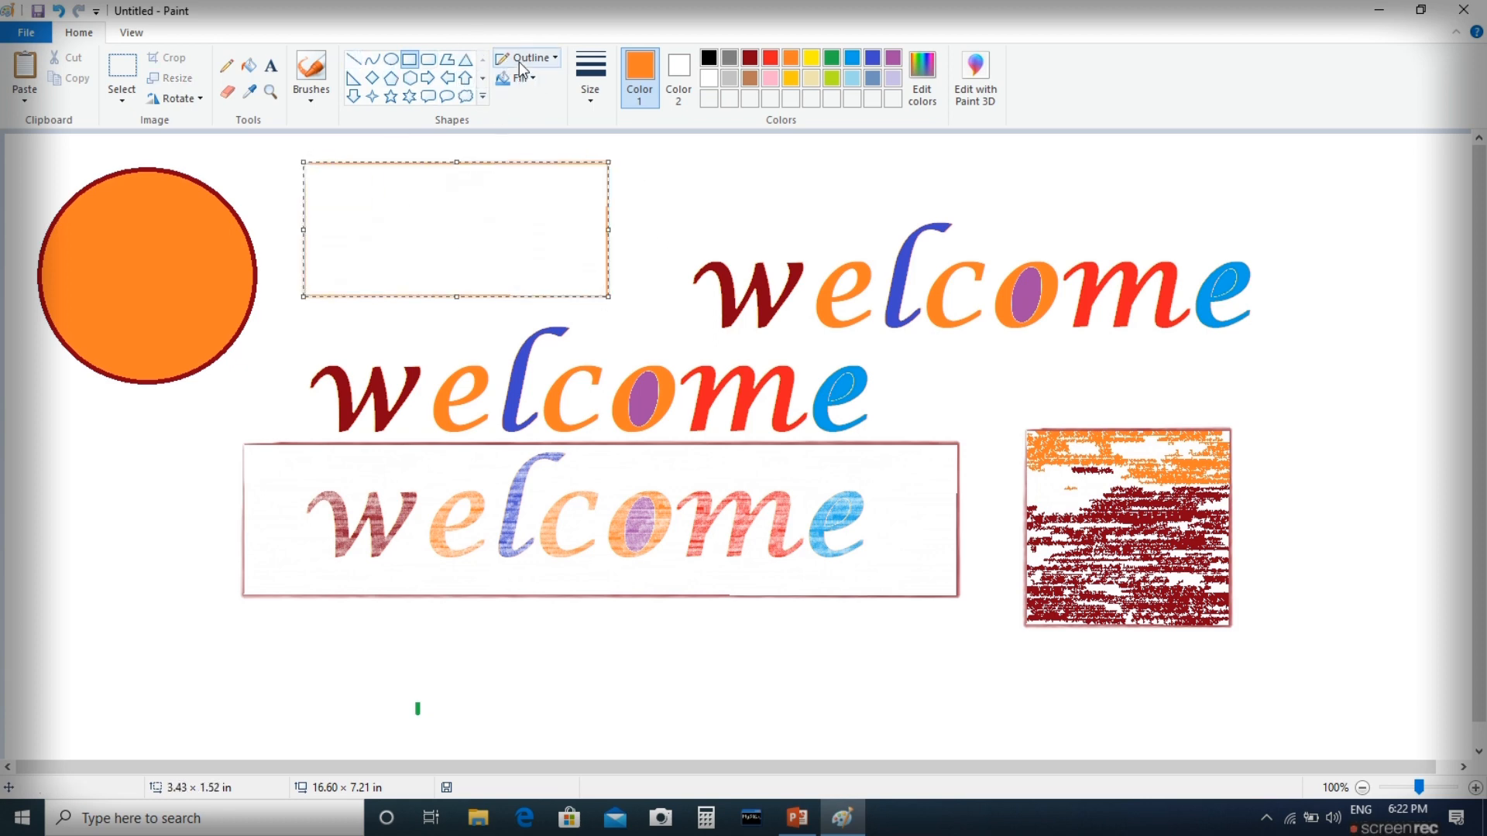
left_click(553, 57)
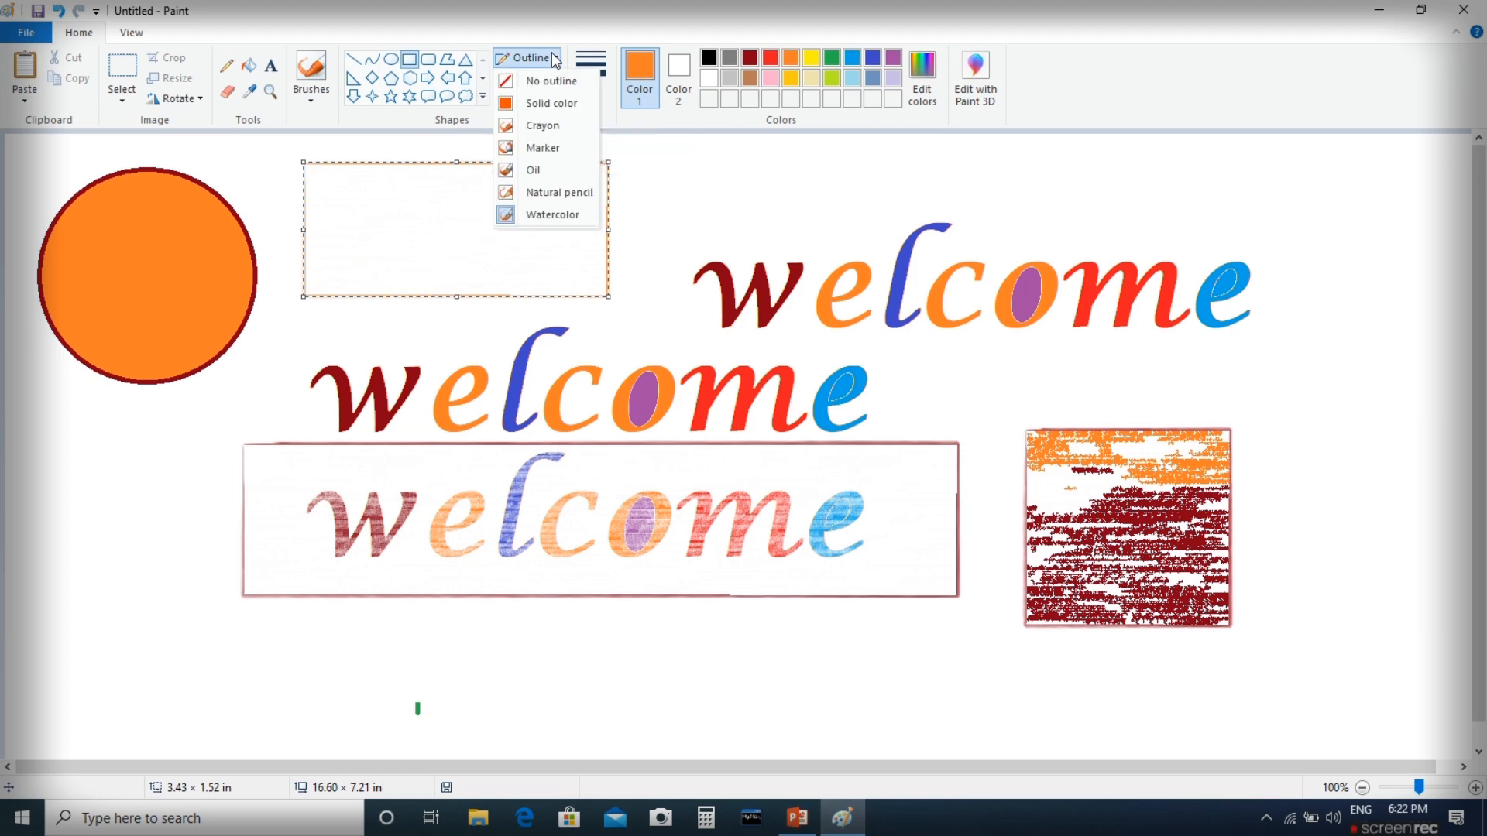
left_click(536, 149)
left_click(515, 77)
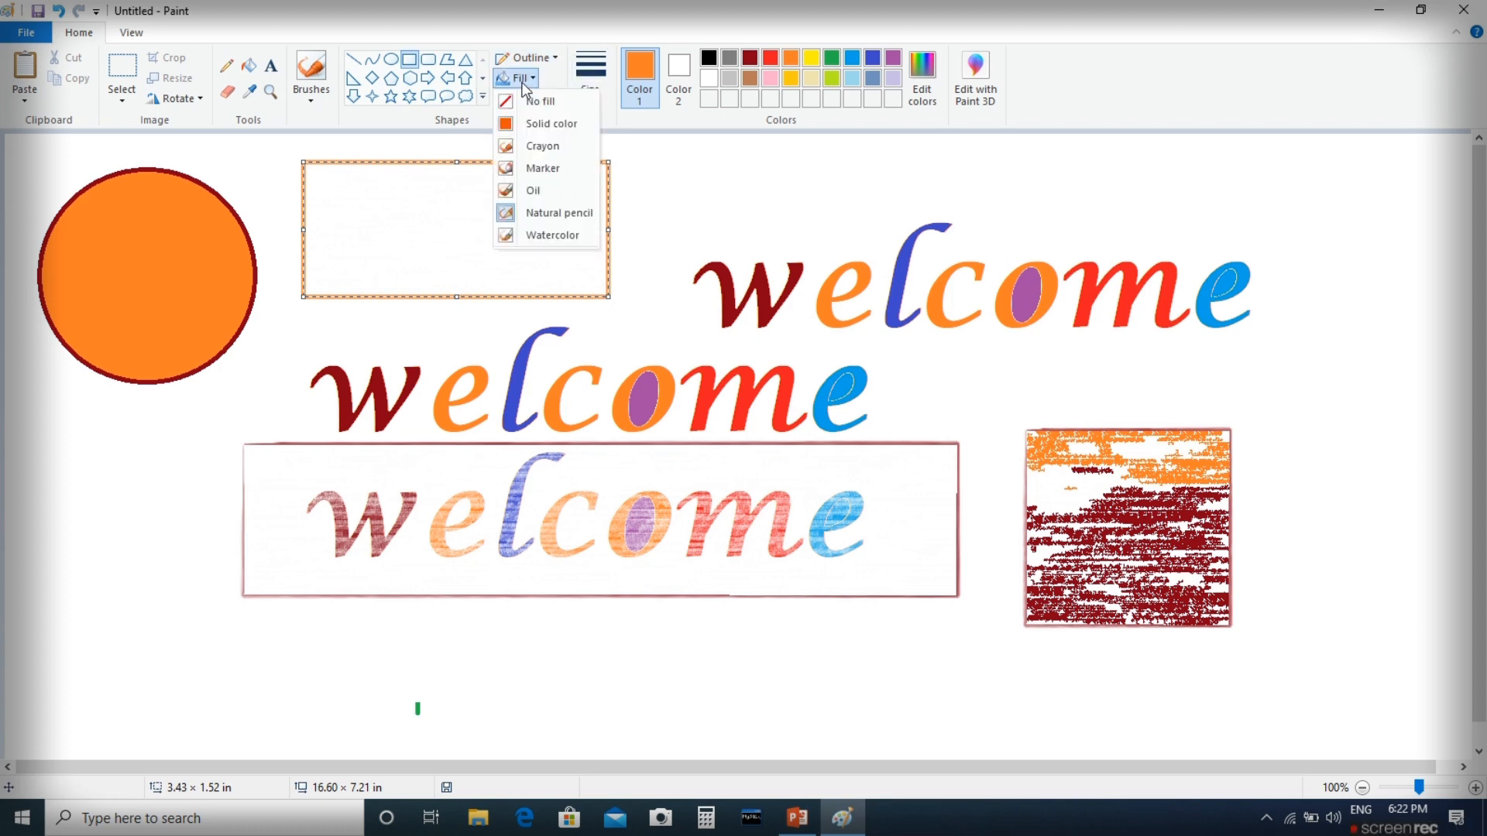
left_click(554, 151)
- Move the crayon-filled rectangle over the "welc" of the topmost "welcome", set it to No outline and deselect it
left_click_drag(532, 181, 1083, 231)
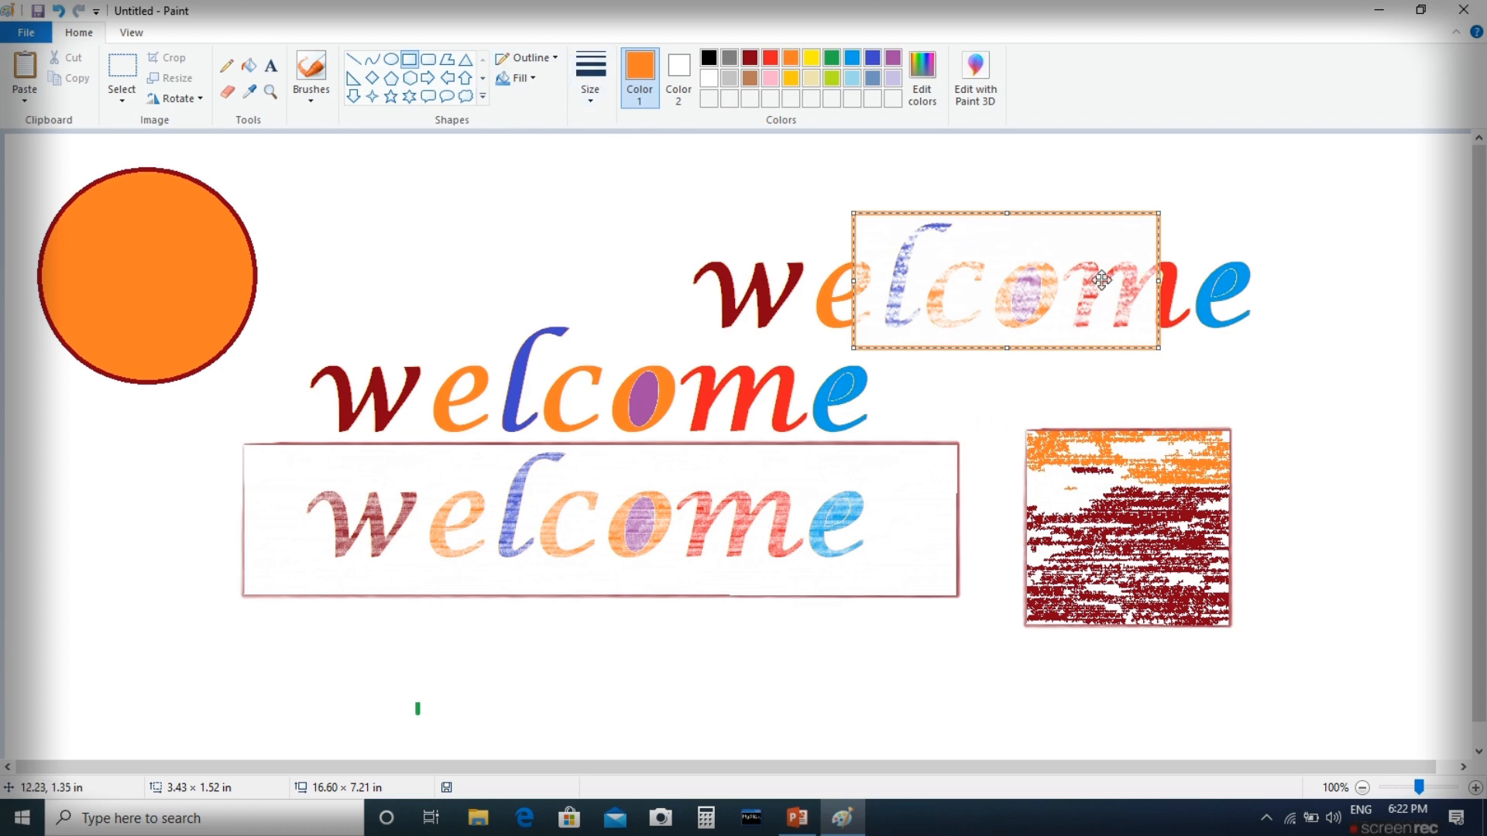
left_click_drag(1036, 268, 947, 266)
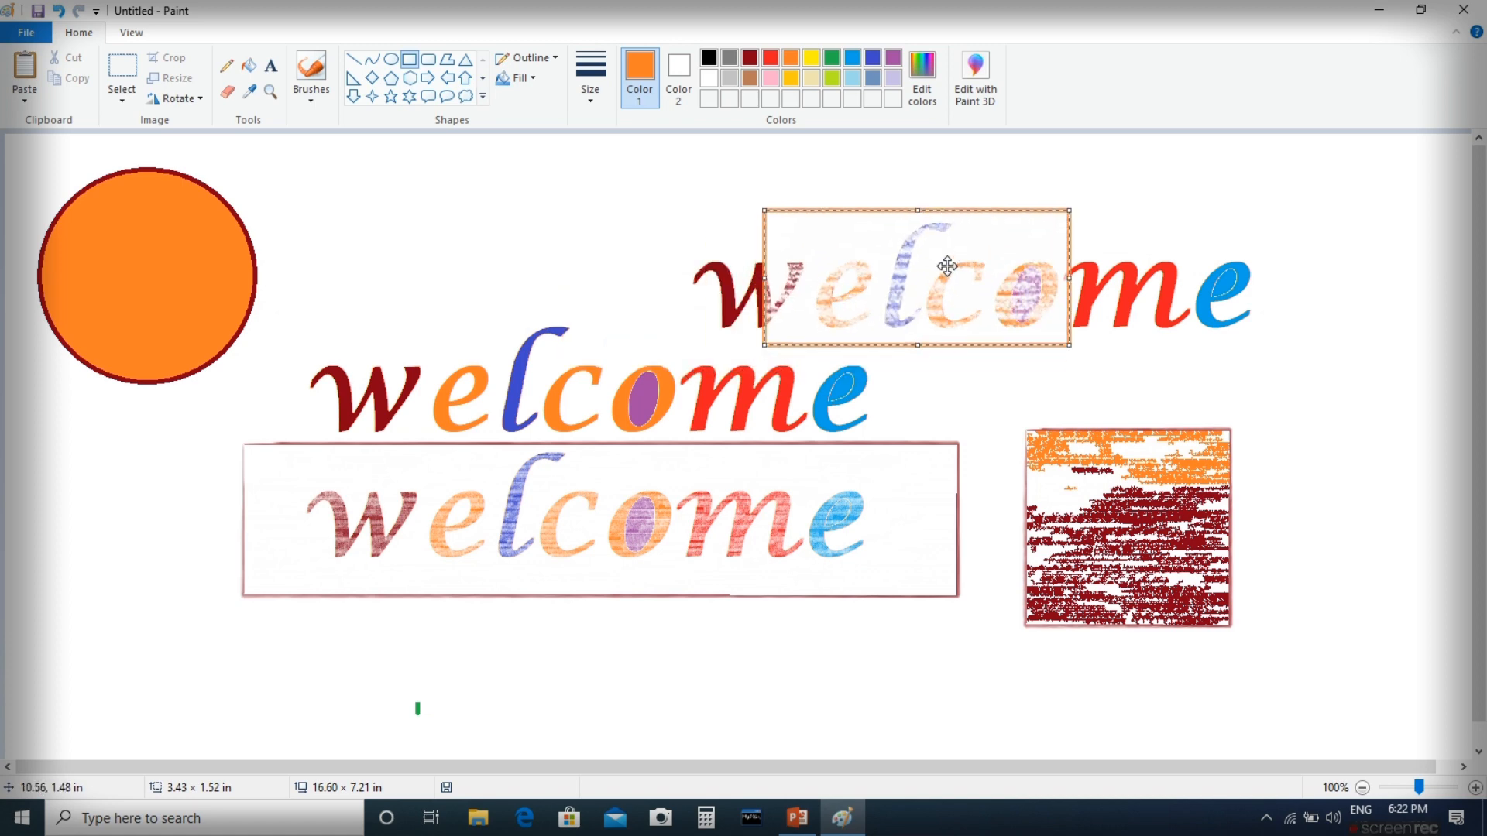
left_click(552, 62)
left_click(551, 81)
left_click_drag(877, 286, 784, 296)
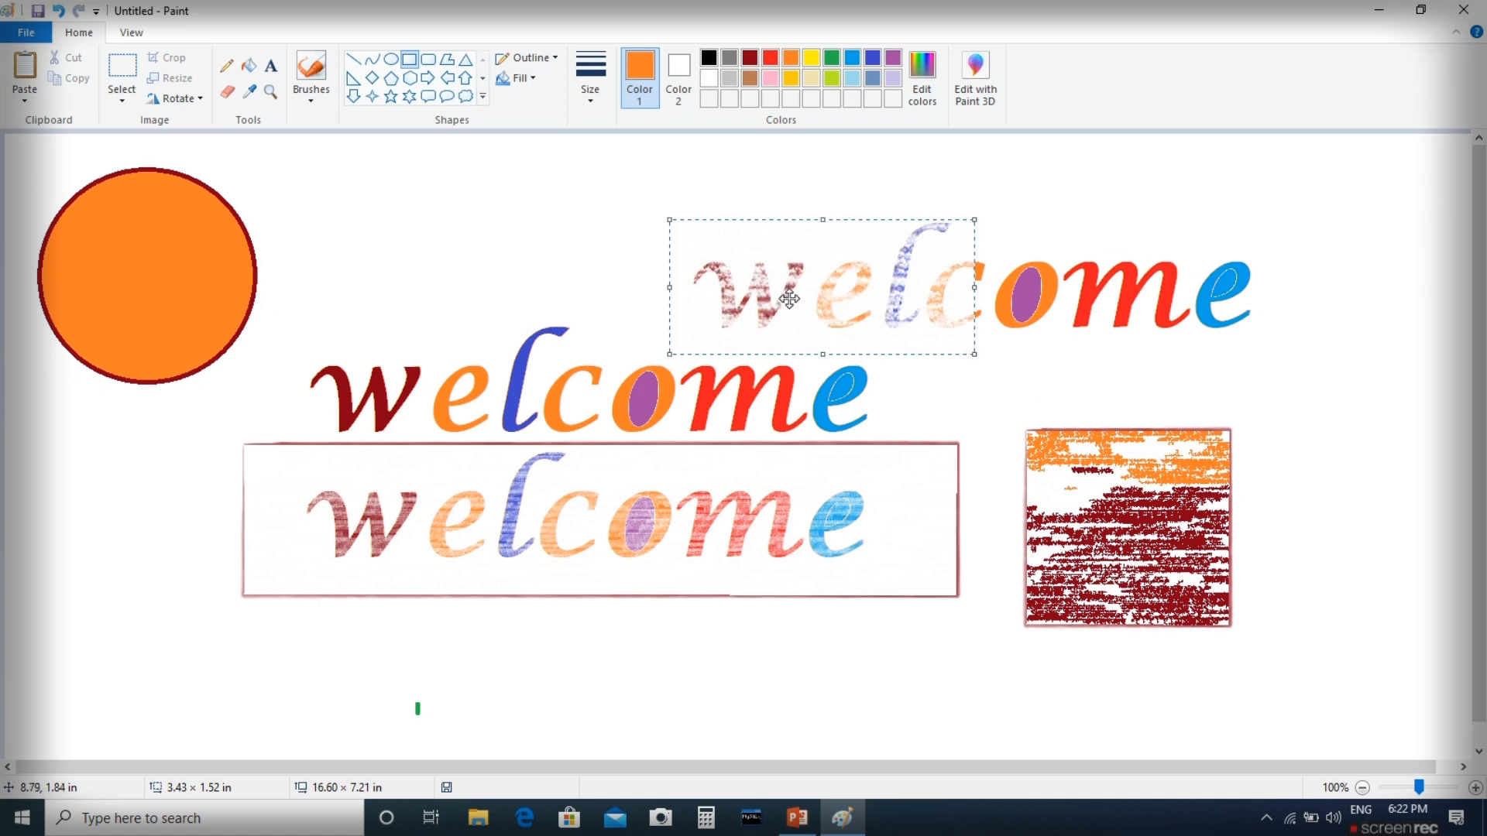
left_click(597, 276)
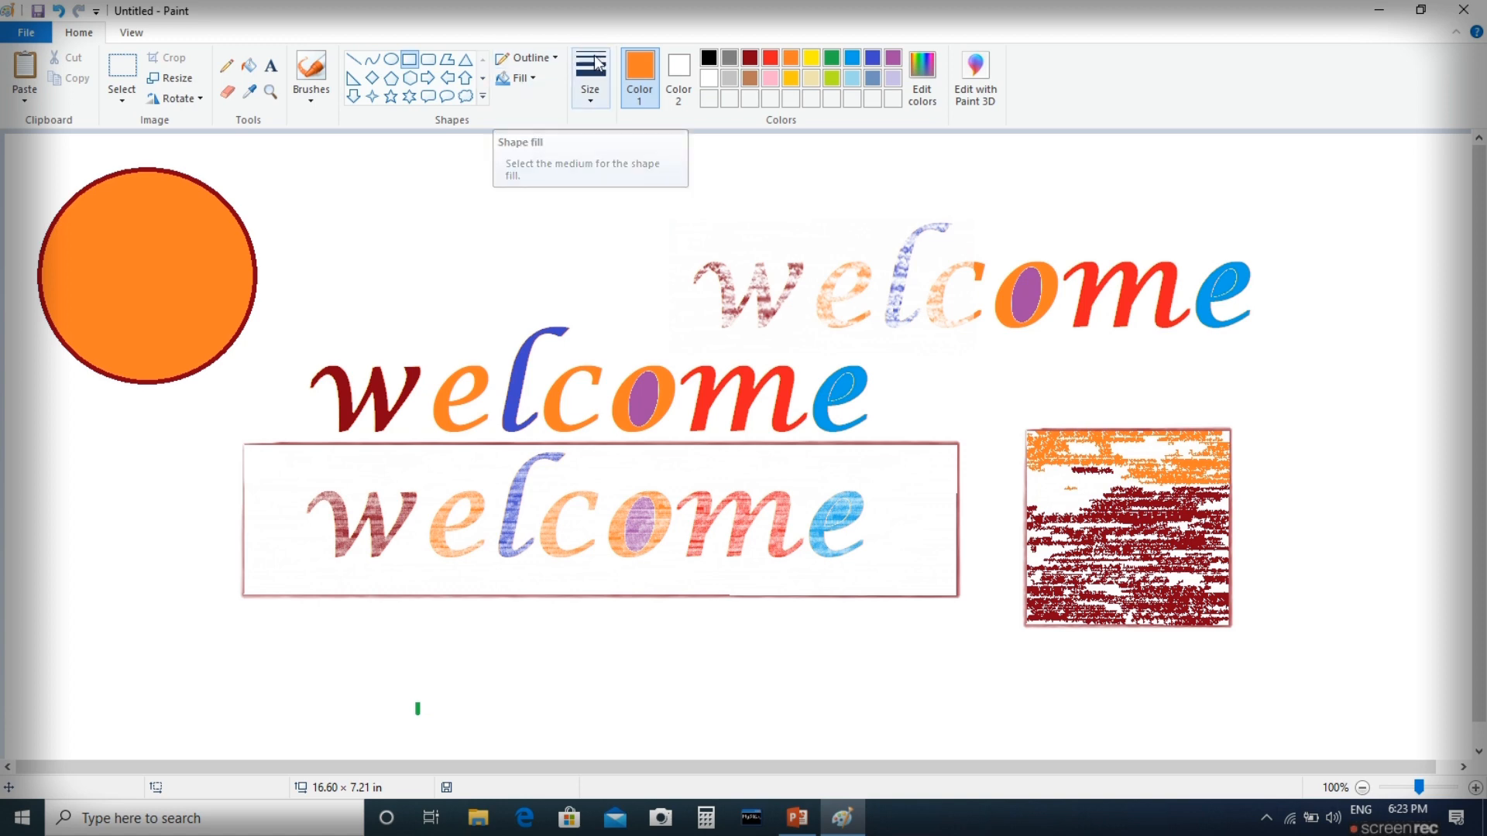
- Examine the line thickness options and the Color 1 and Color 2 selectors, ending with Color 1 active
left_click(590, 87)
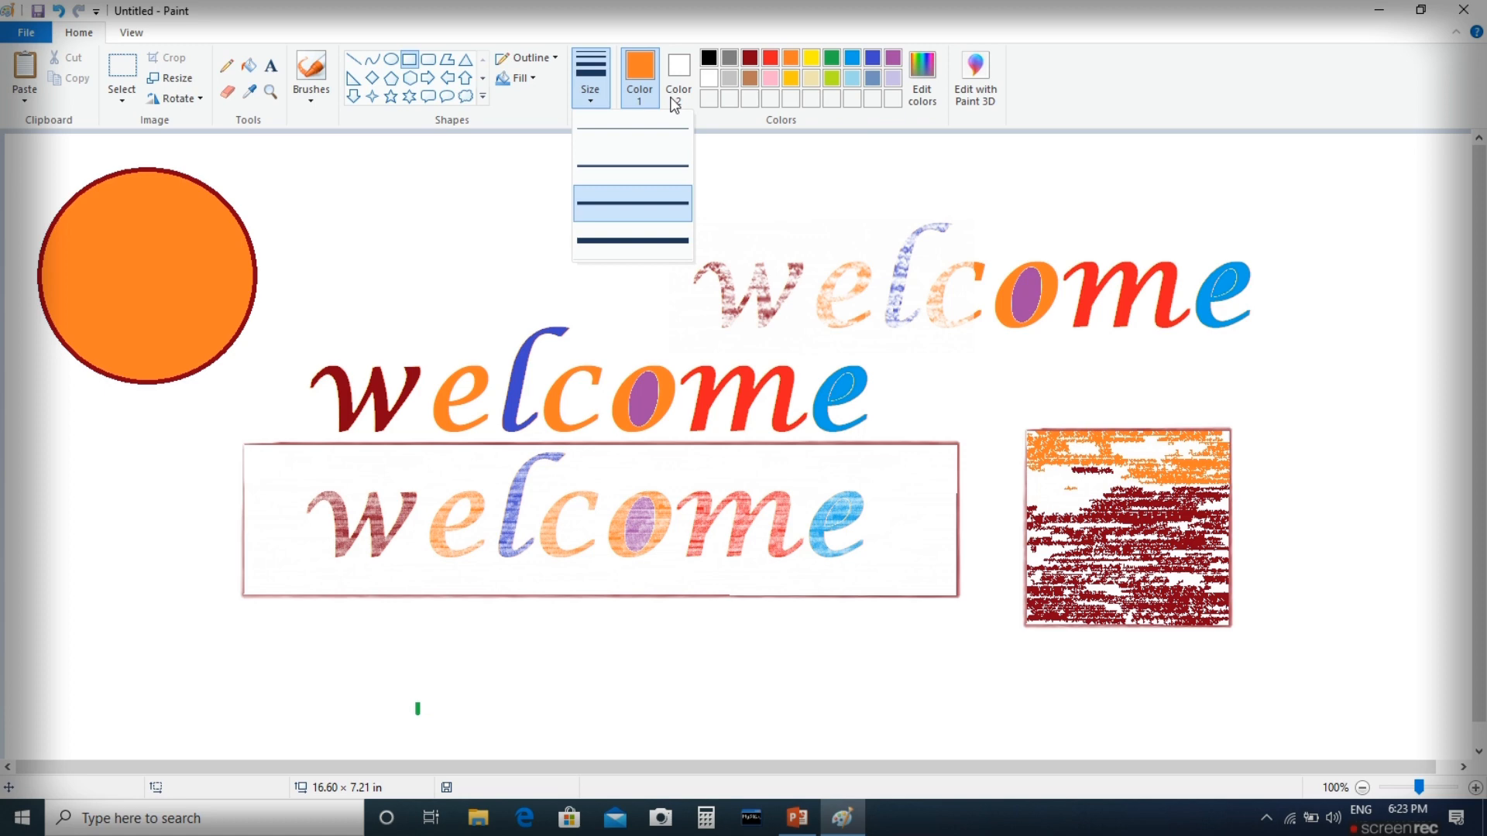
left_click(629, 96)
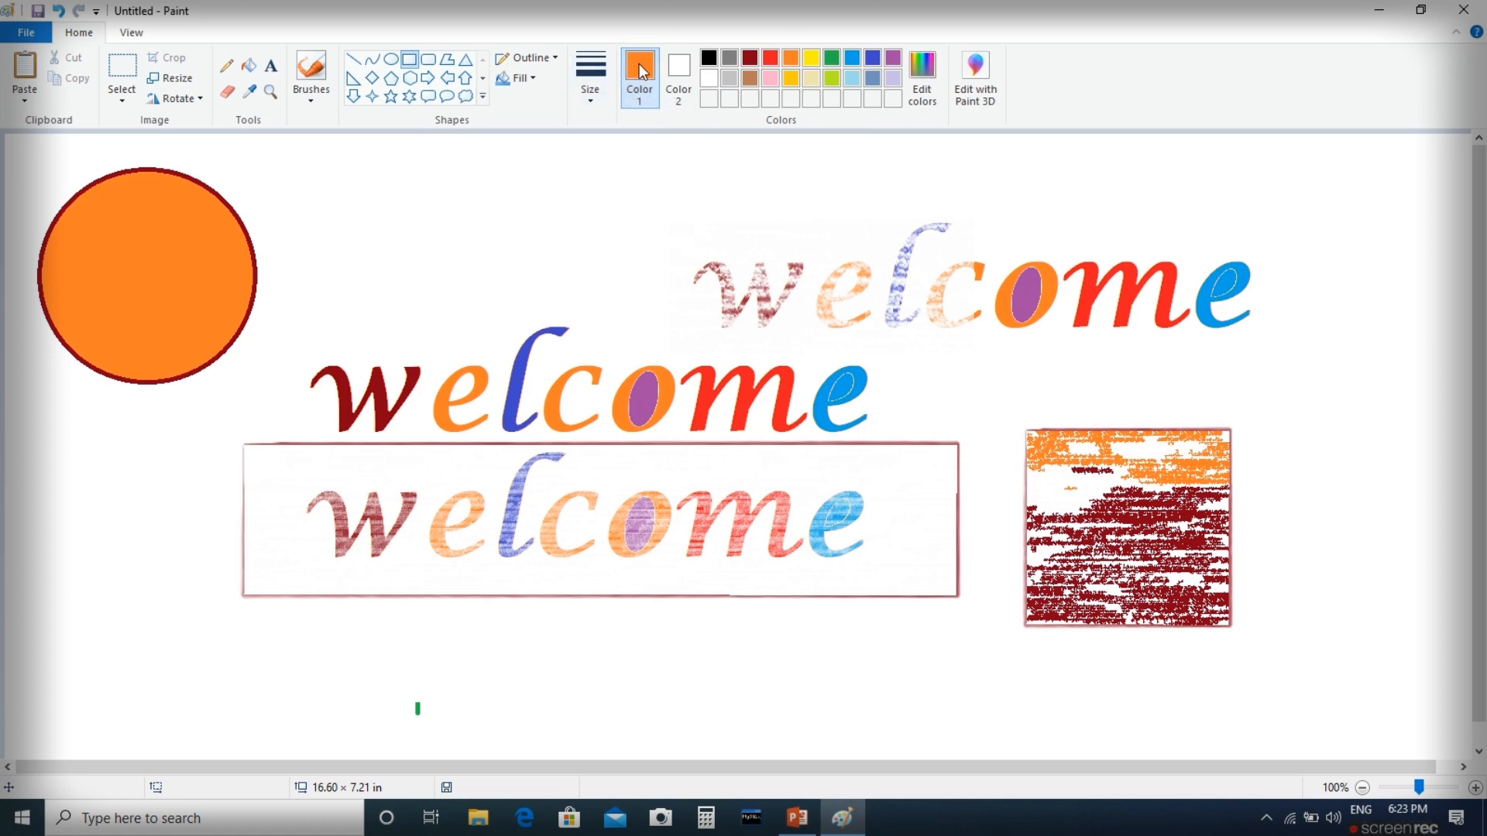
left_click(683, 70)
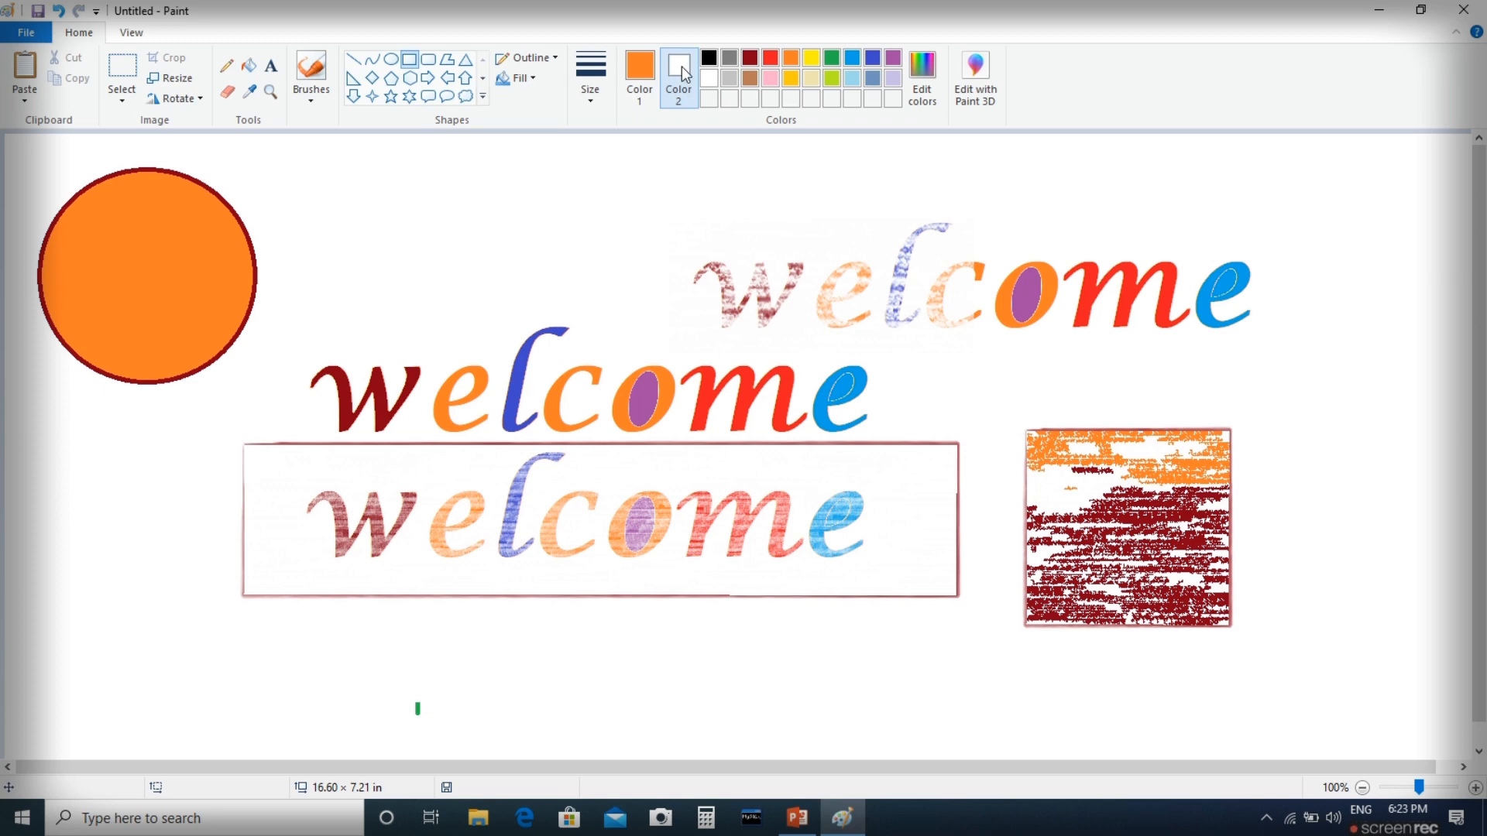
left_click(638, 71)
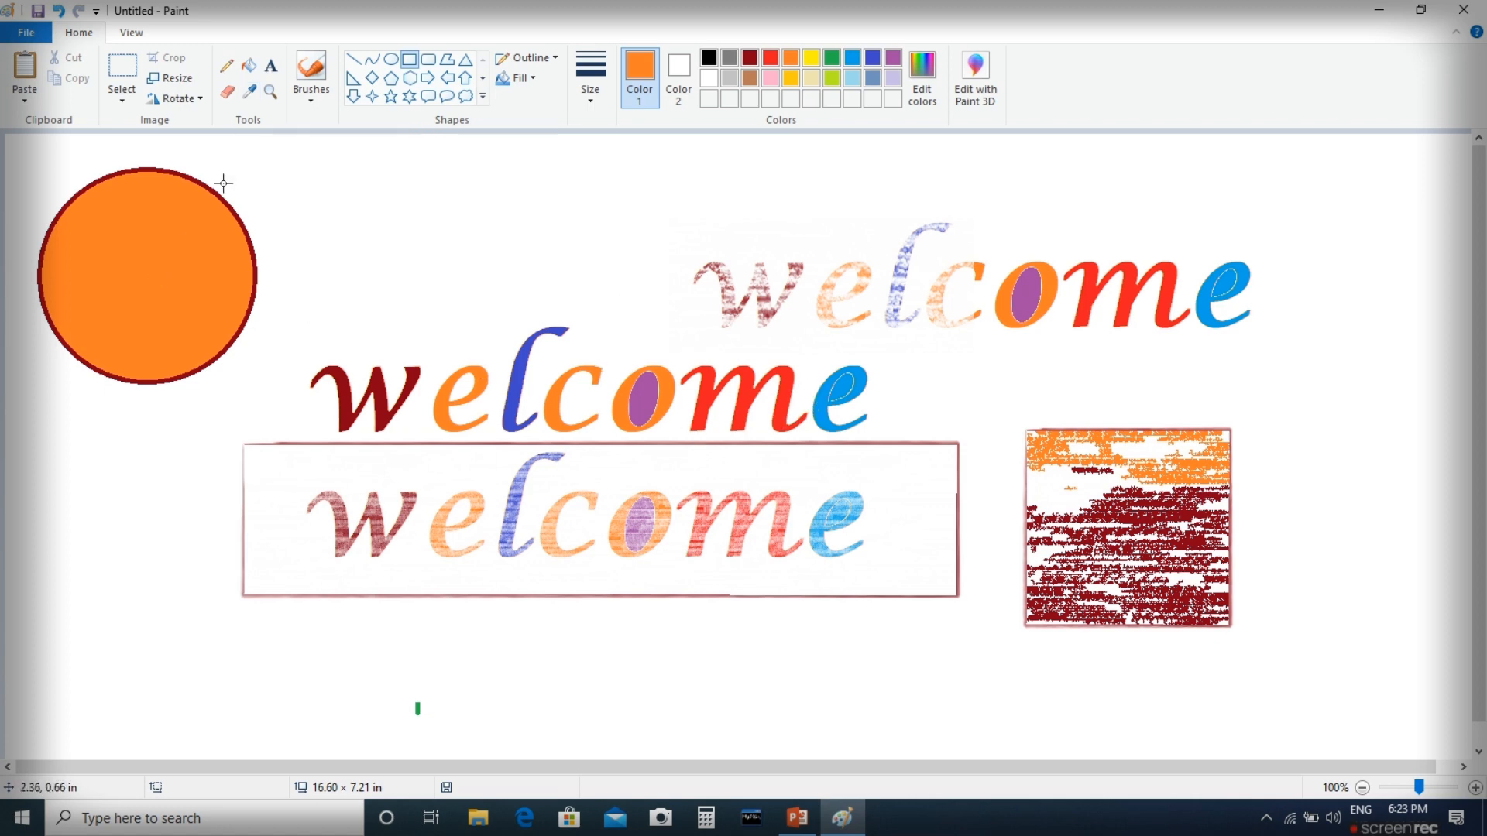
- Pick the light blue of the final "e" in the middle "welcome" and fill the circle with it
left_click(249, 93)
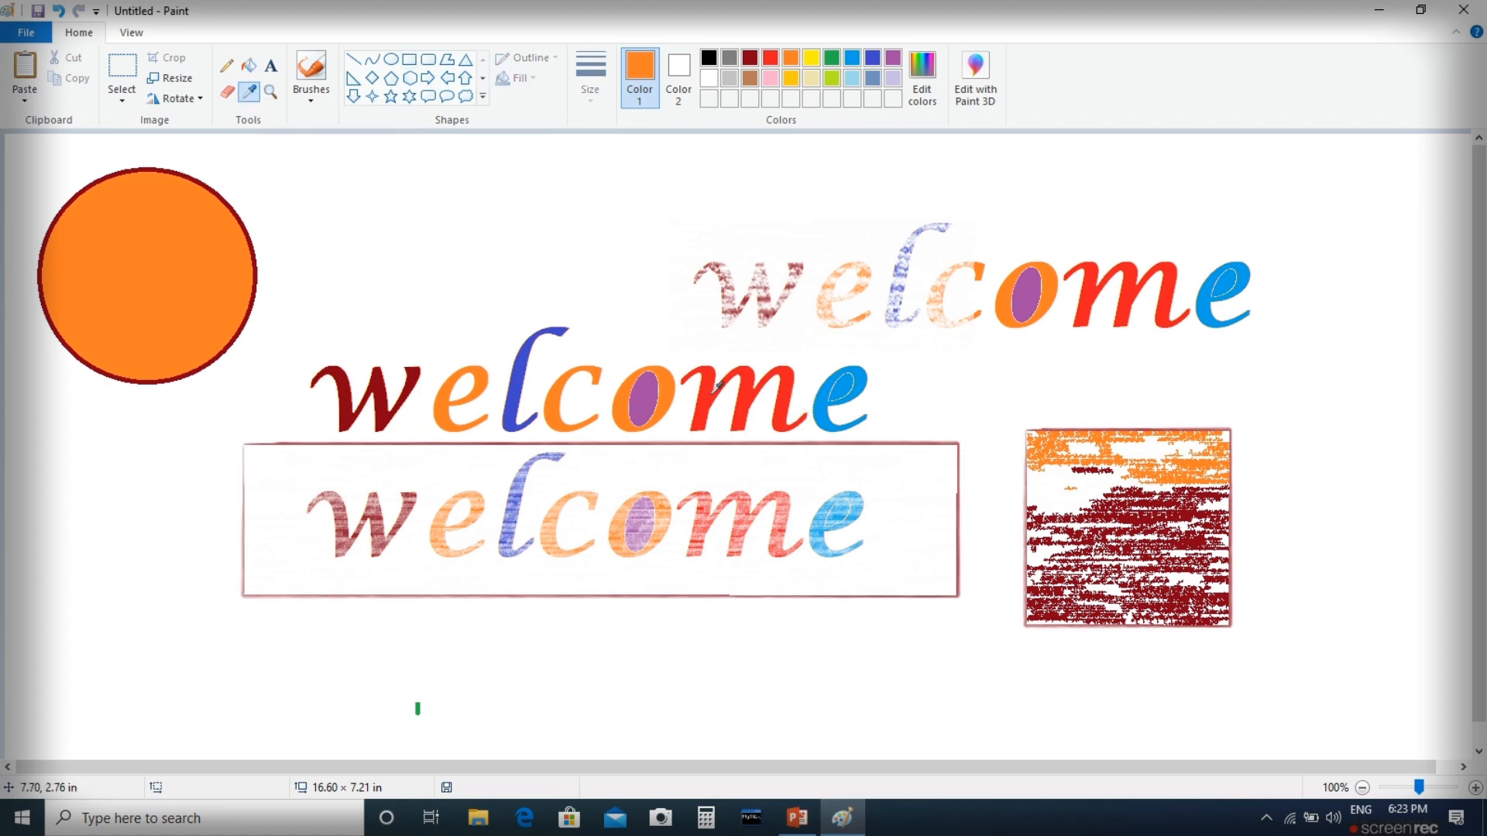
left_click(841, 386)
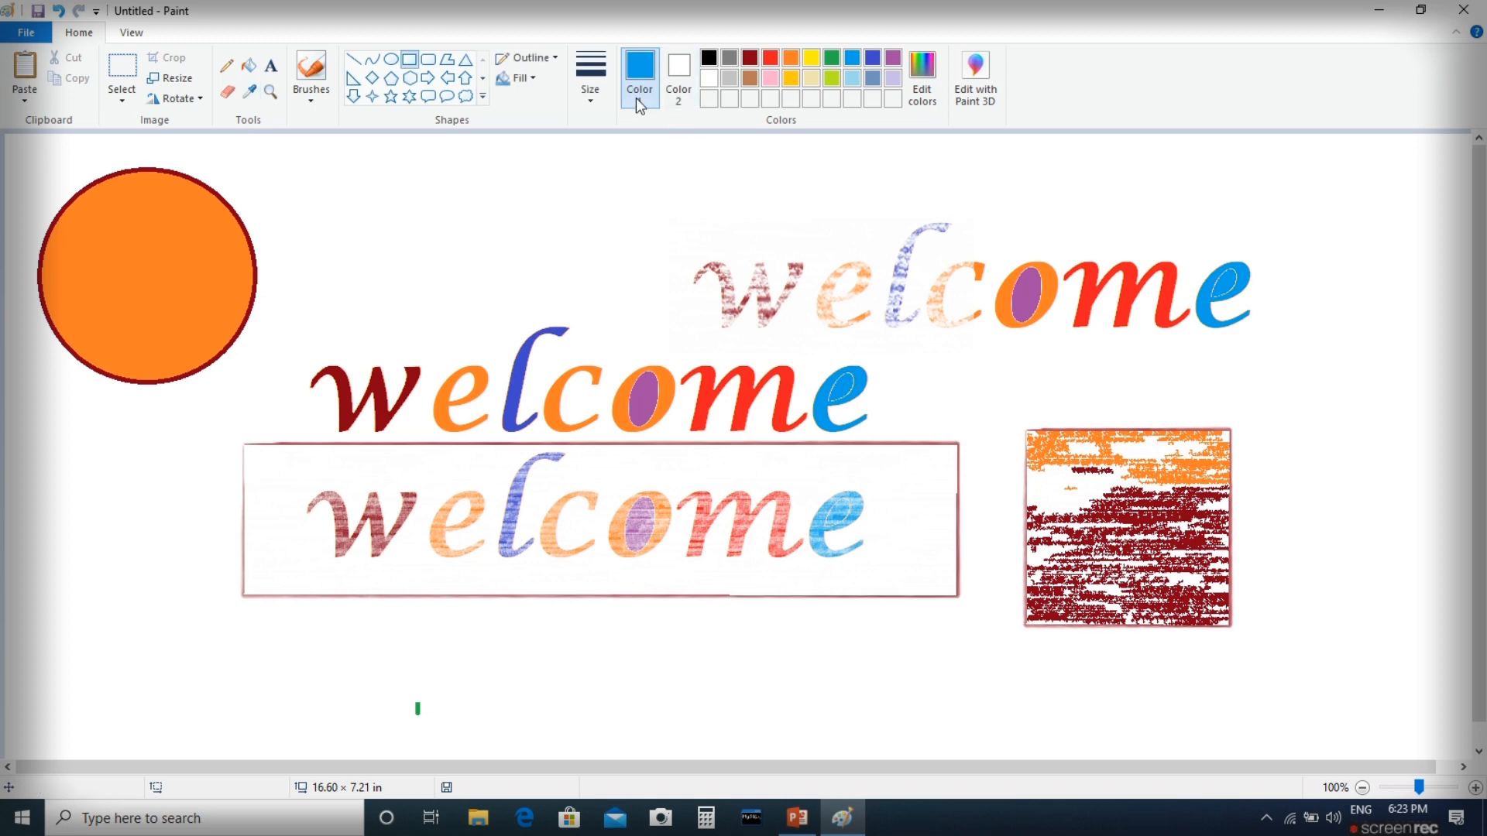
left_click(249, 65)
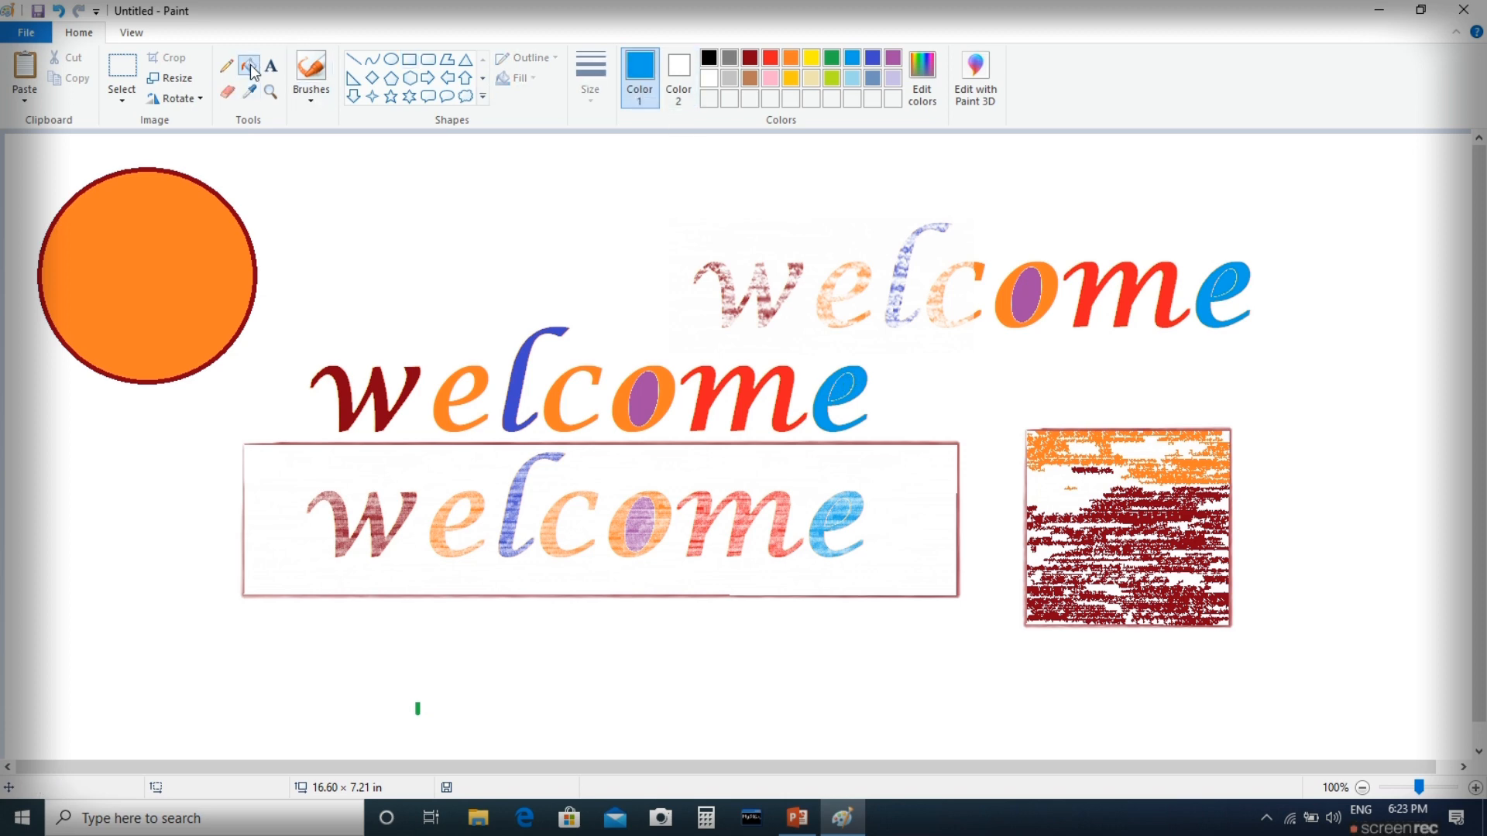
left_click(178, 226)
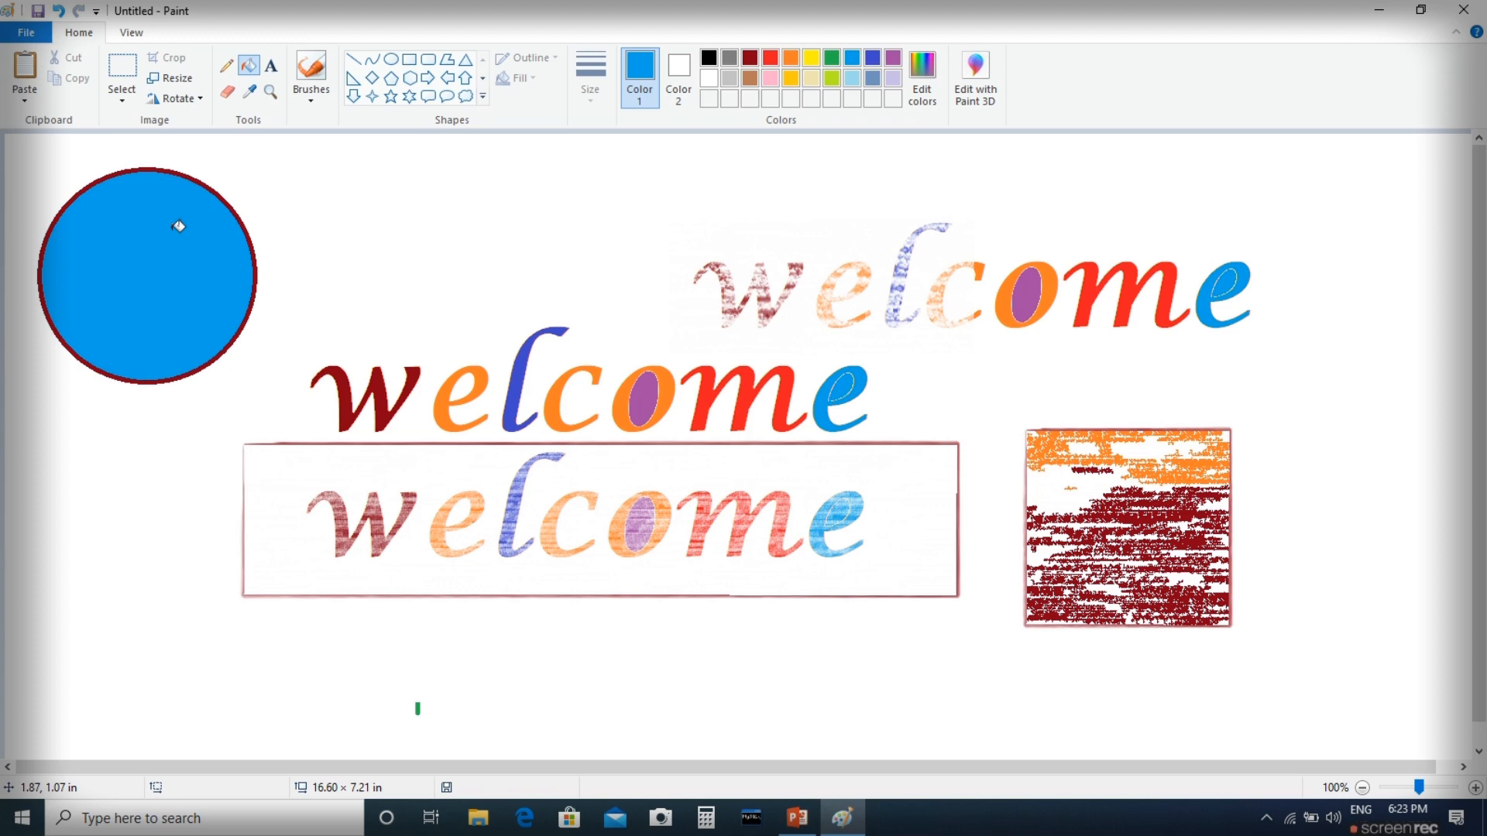
- Examine the drawing at different magnifications with the Magnifier and the zoom control, from 200% down to 12.50%, ending at 100%
left_click(272, 91)
left_click(712, 429)
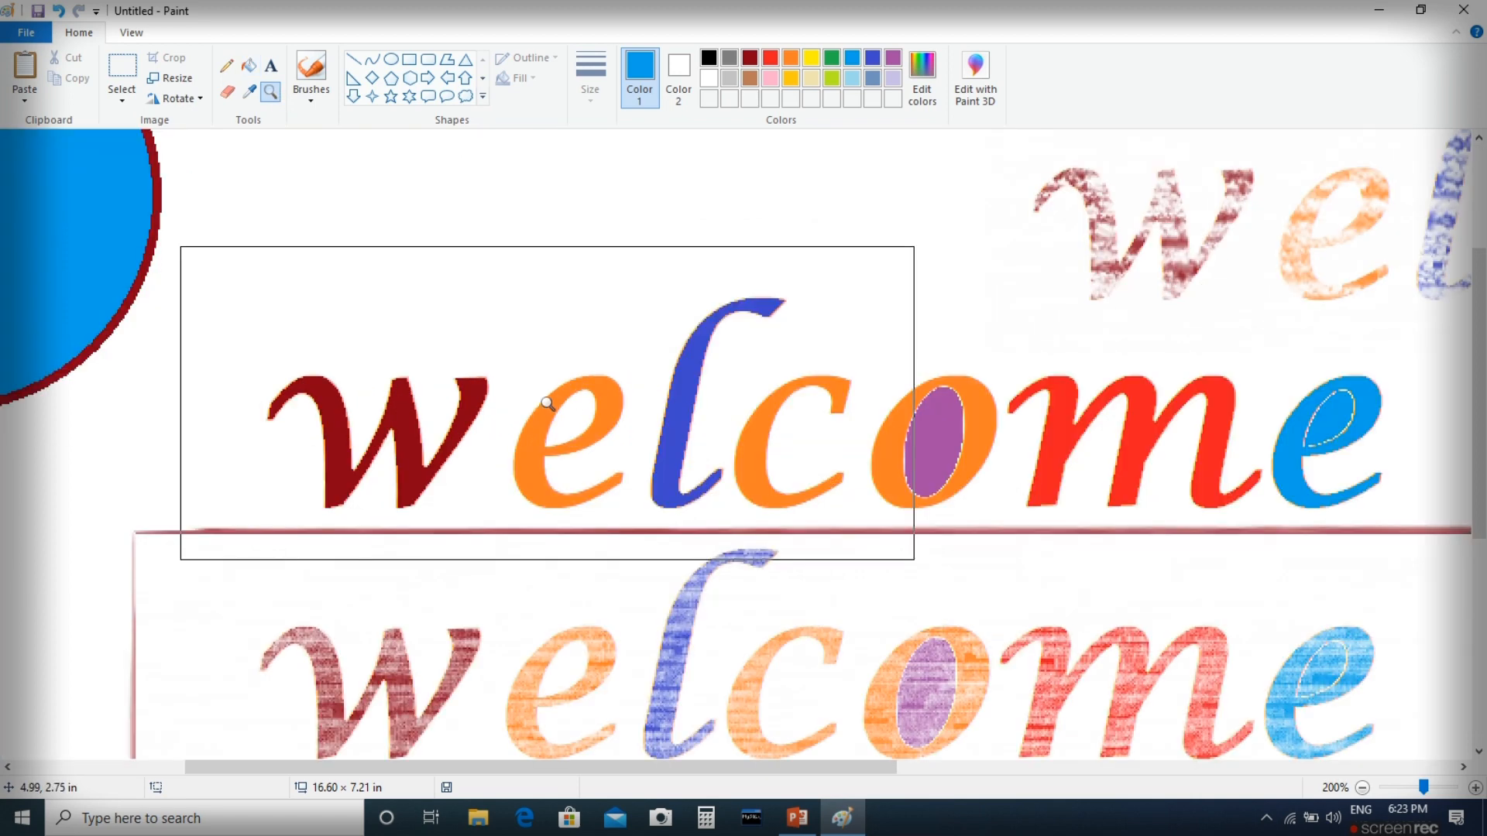
left_click(548, 402)
right_click(549, 402)
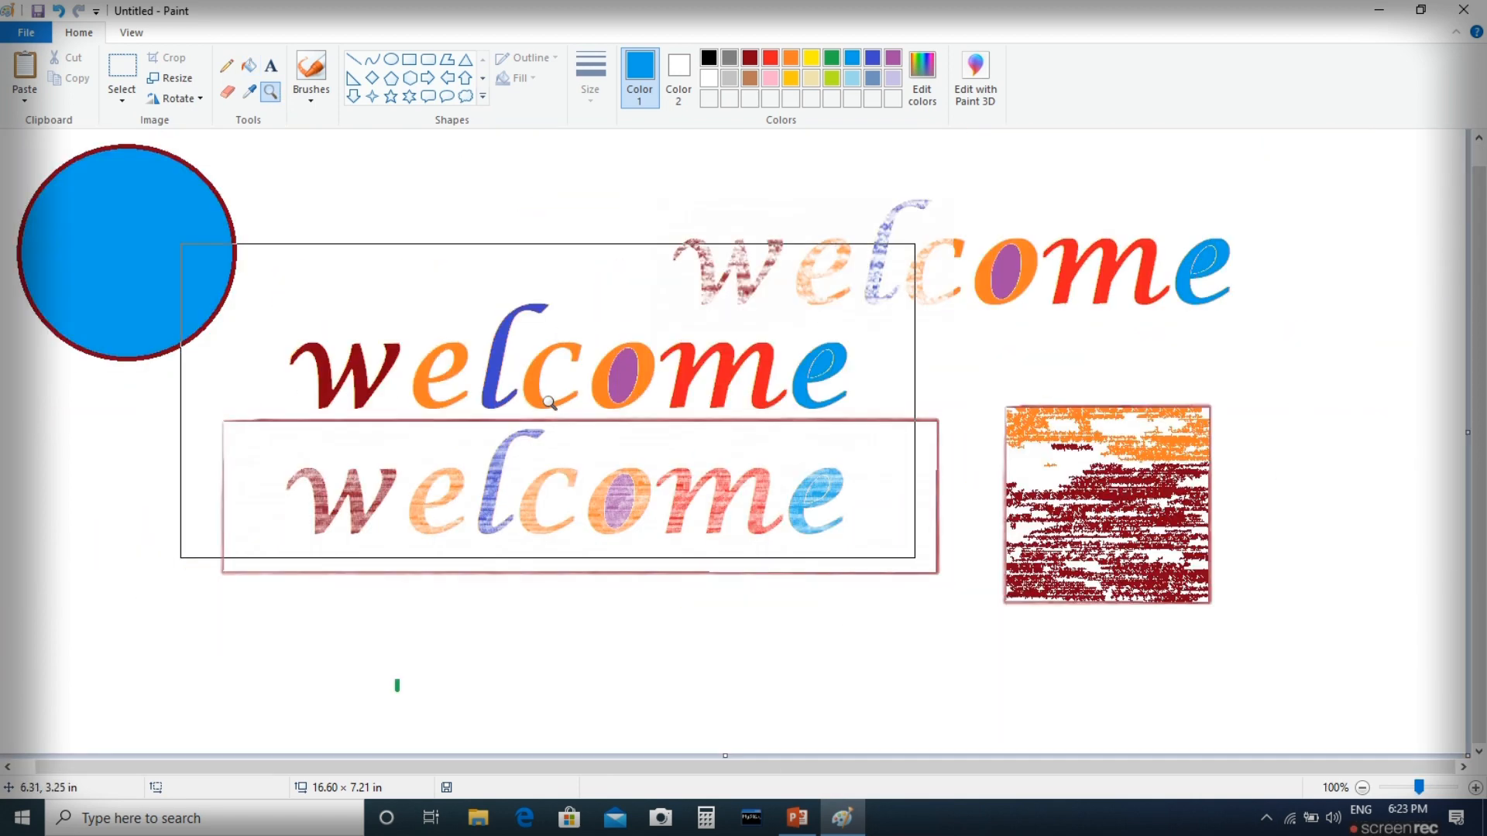
right_click(549, 402)
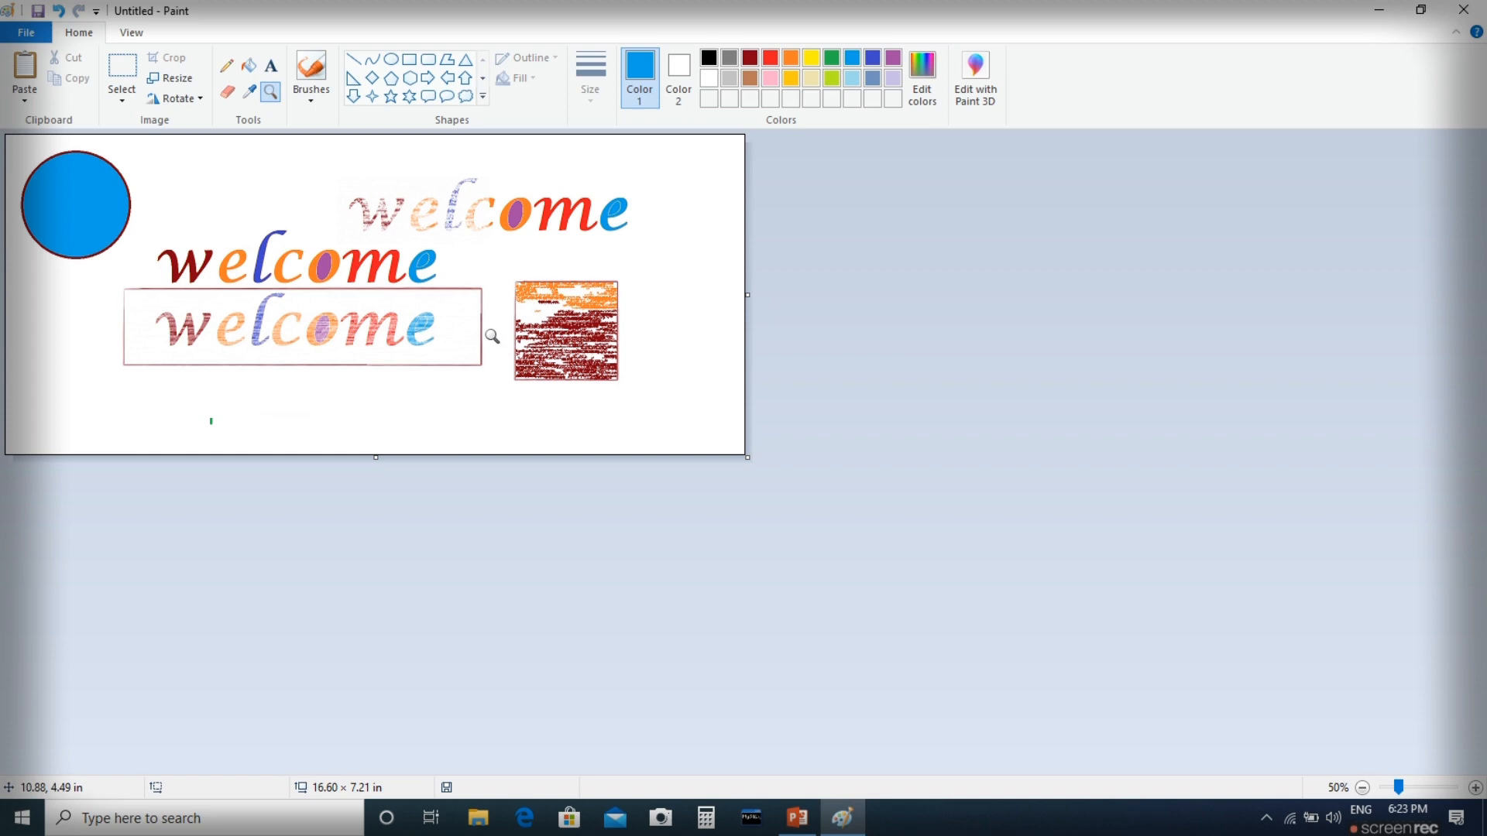
left_click(491, 335)
right_click(492, 335)
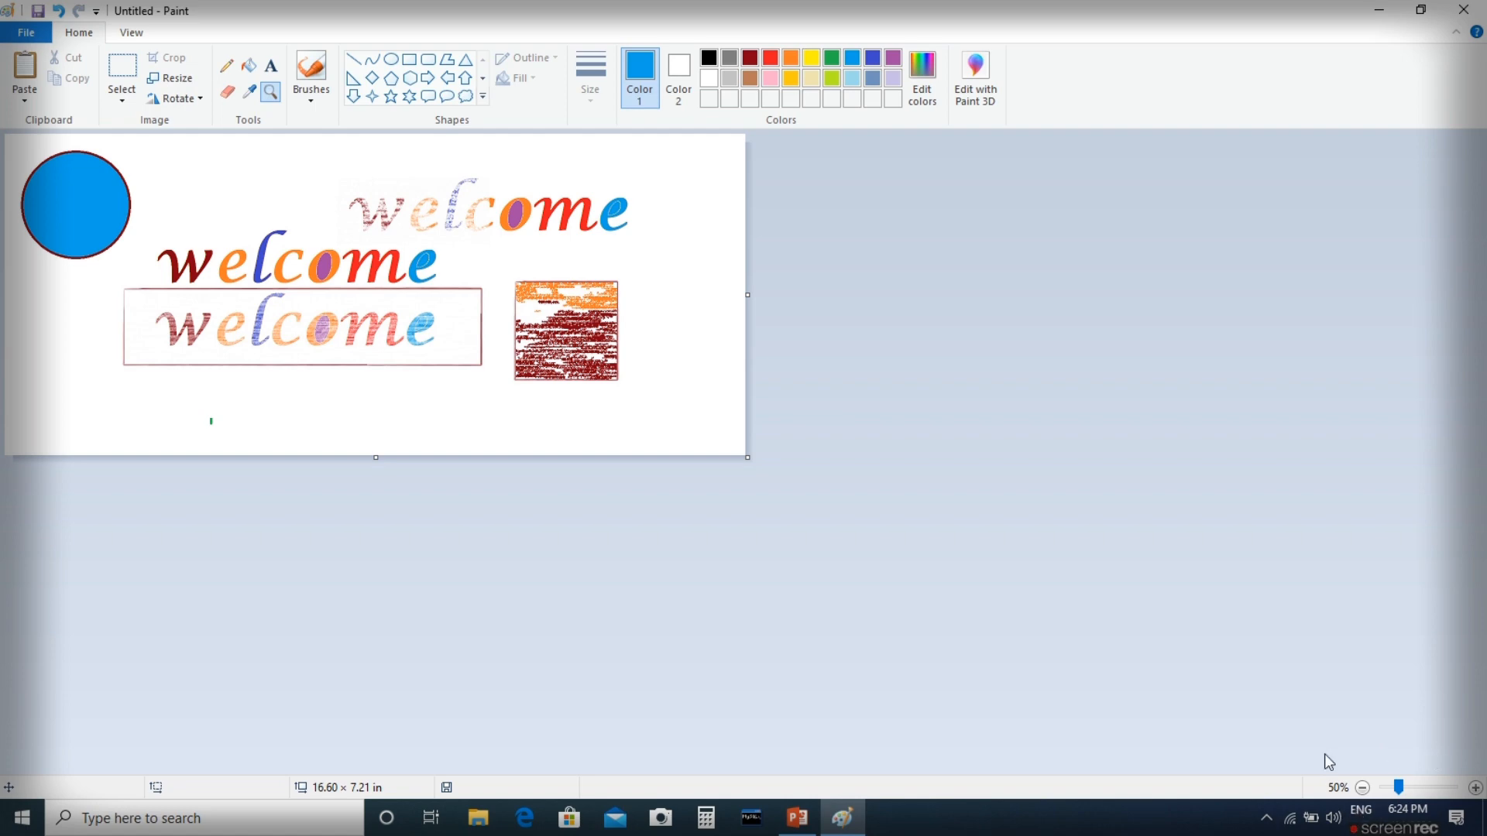
mouse_move(1398, 787)
left_mouse_down()
mouse_move(1467, 790)
mouse_move(1373, 791)
left_mouse_up()
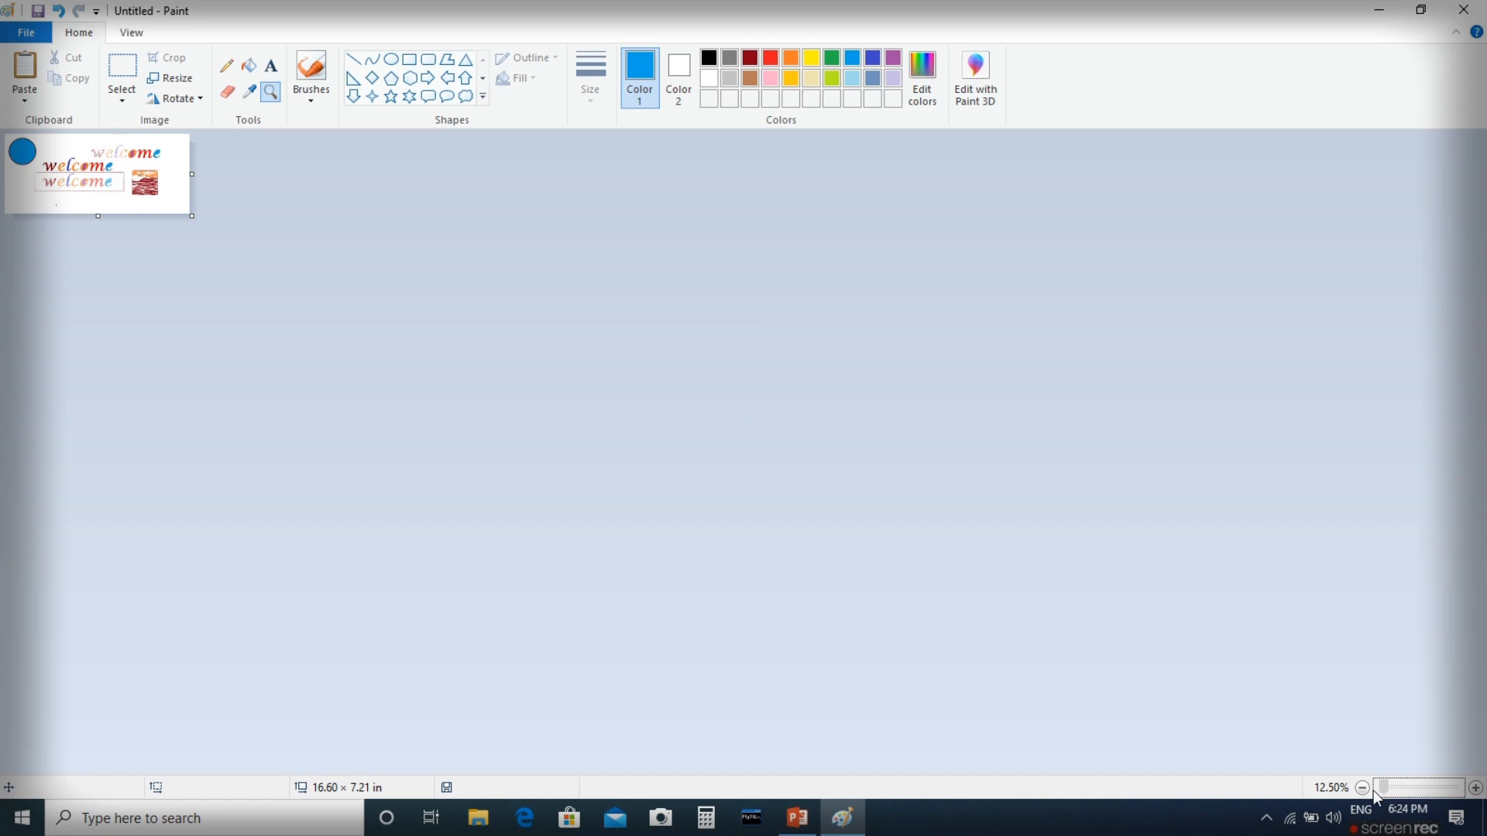
left_click_drag(1385, 791, 1405, 793)
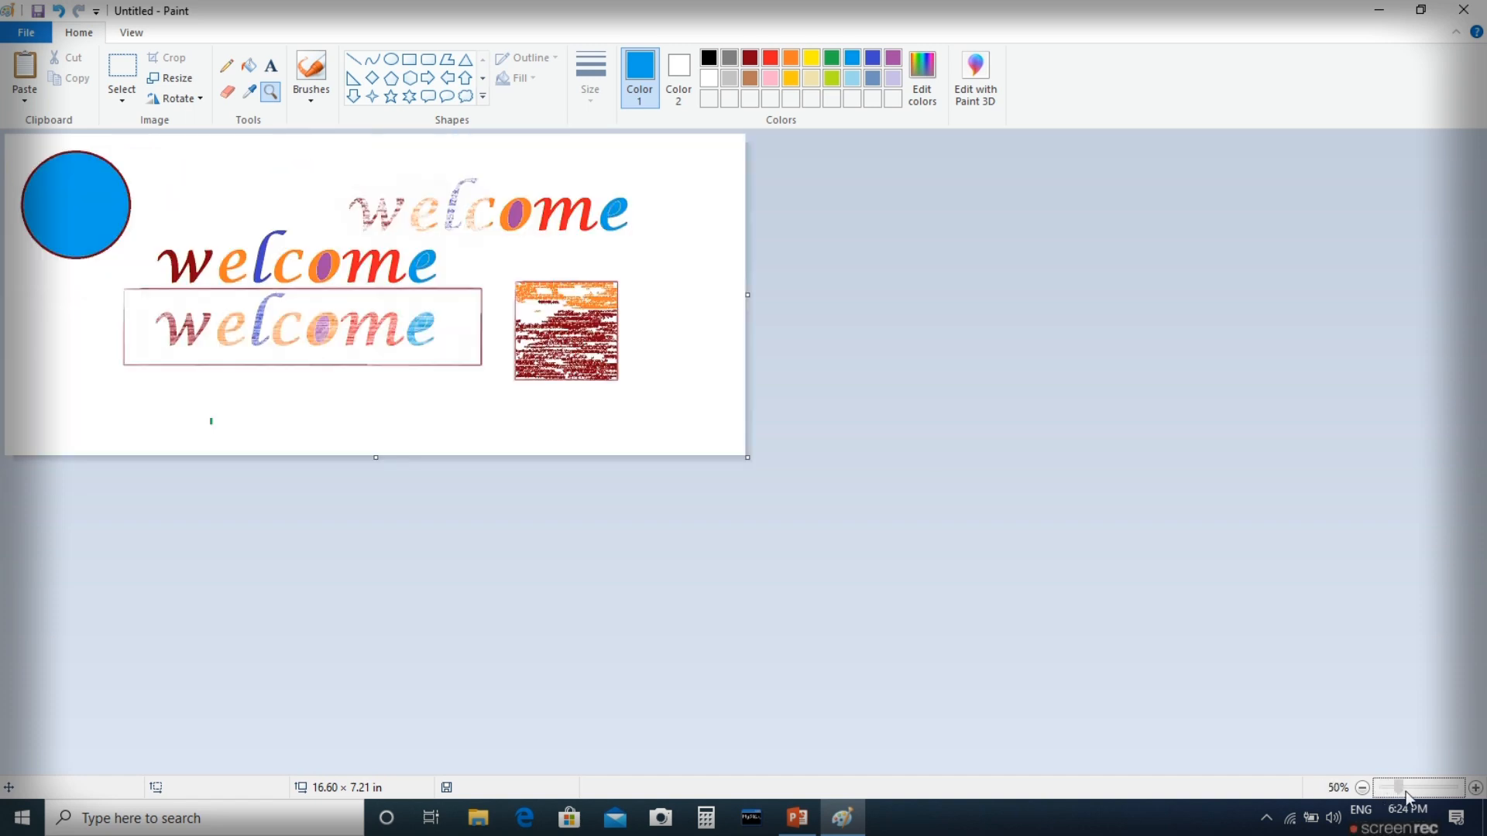
left_click(1419, 795)
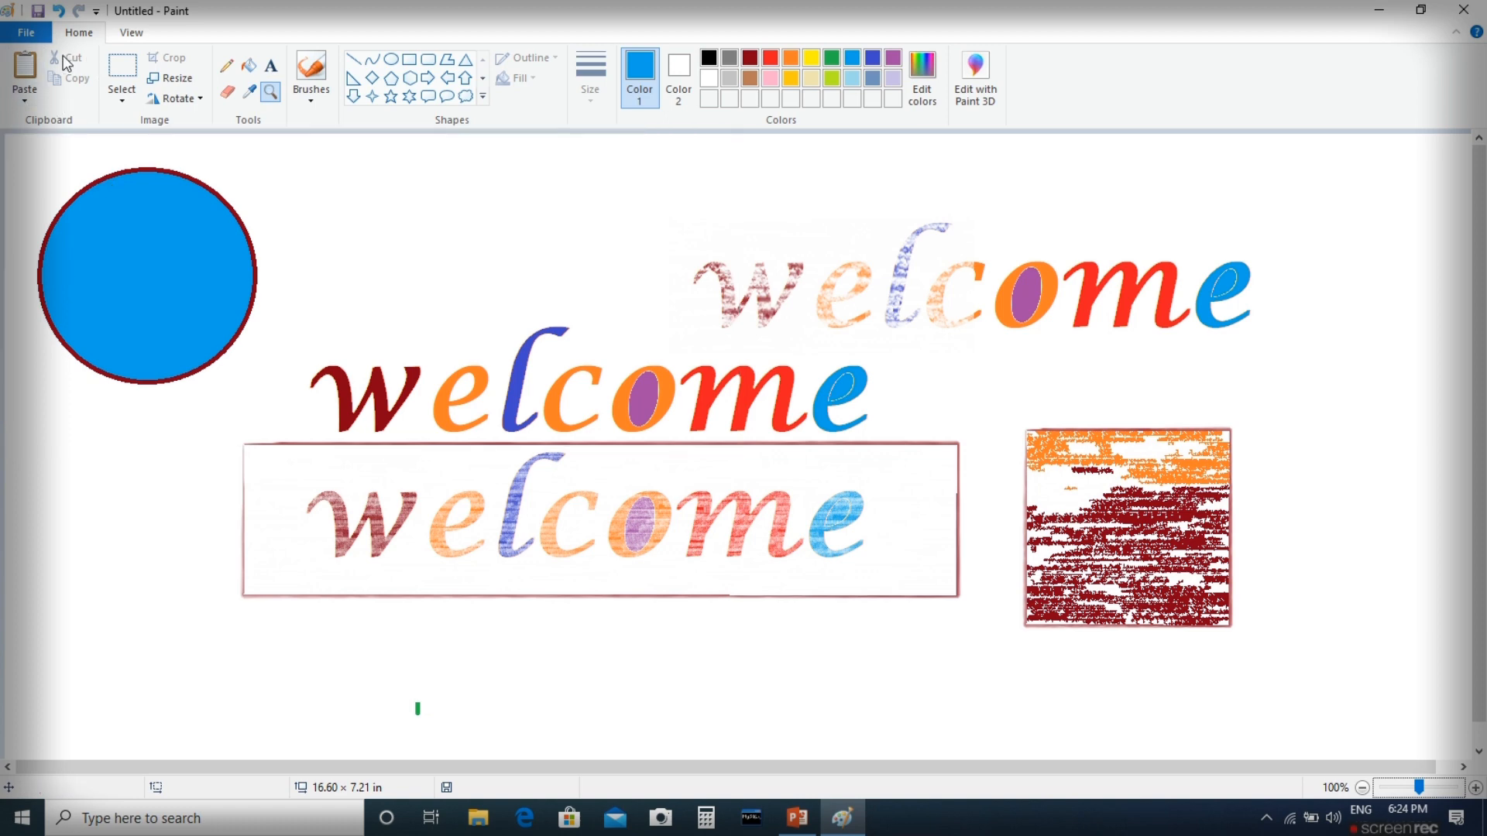
- Delete the blue circle using a rectangular selection of about 2.85 × 2.86 in around it
left_click(121, 96)
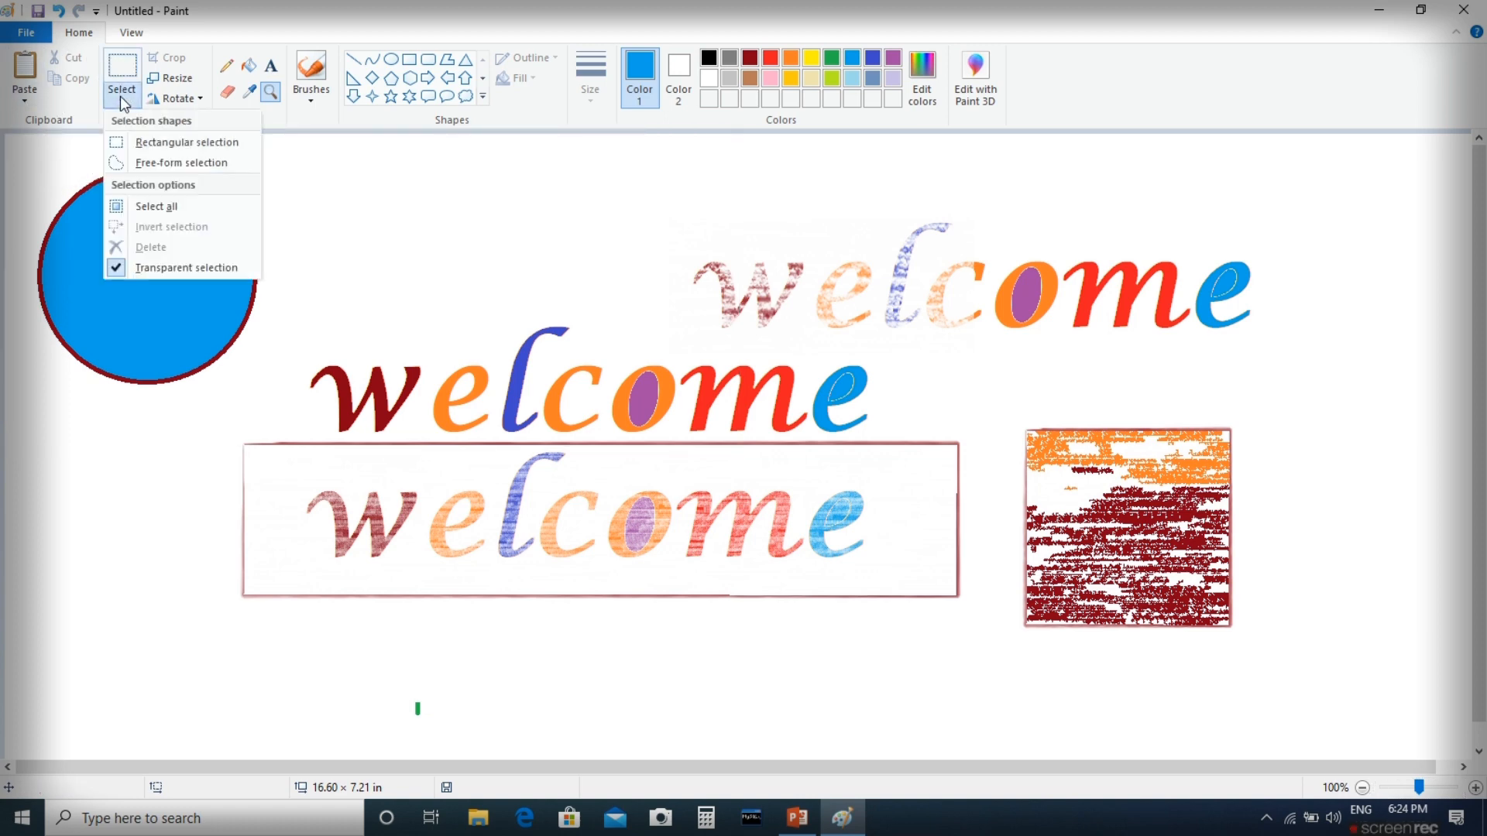
left_click(147, 144)
left_click_drag(23, 152, 277, 406)
key("Delete")
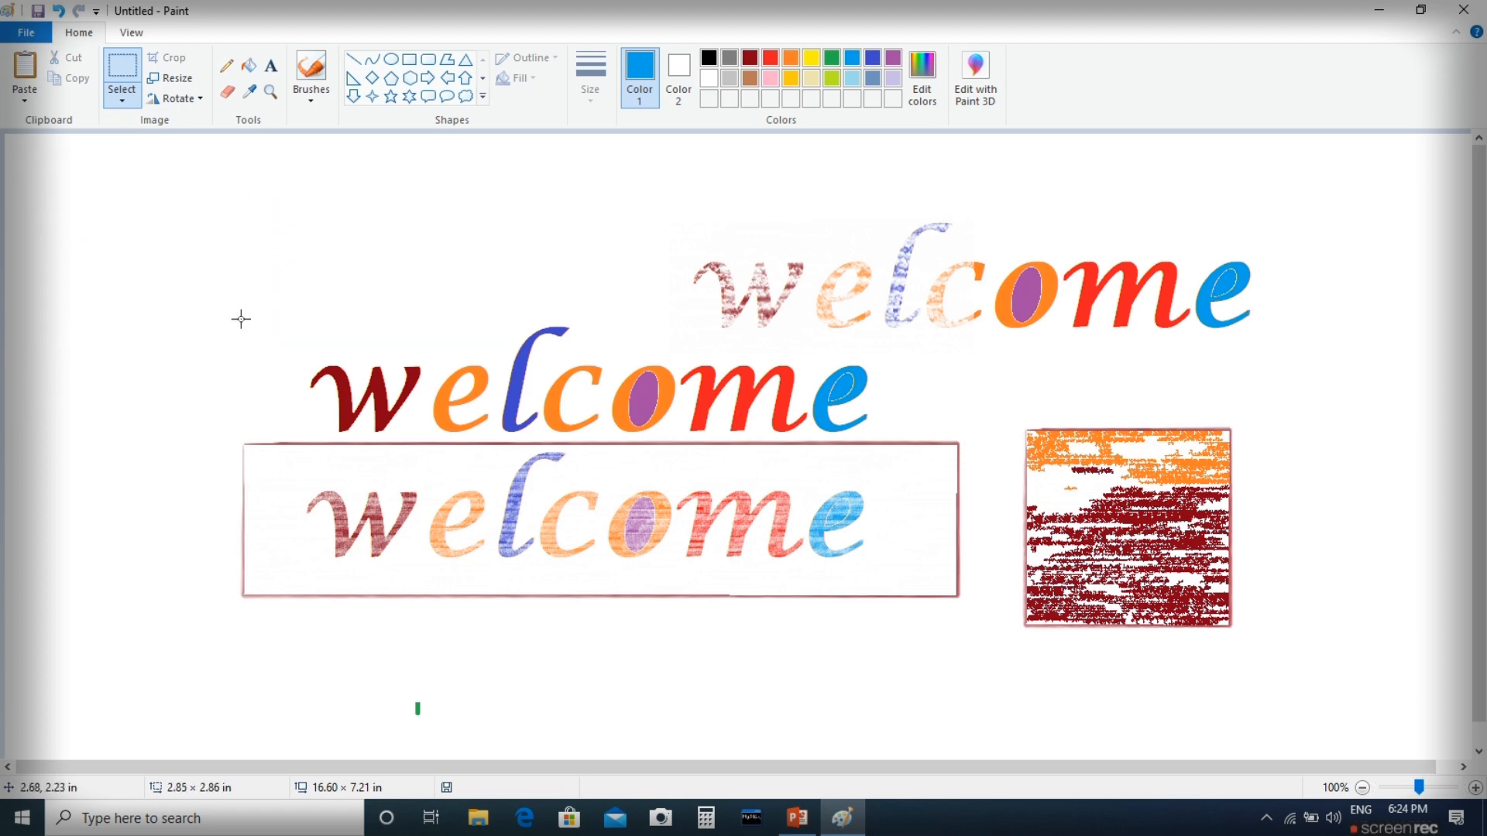
- Cut out the "o" of the topmost "welcome" with a free-form selection, move it below the final "e" and delete it
left_click(121, 97)
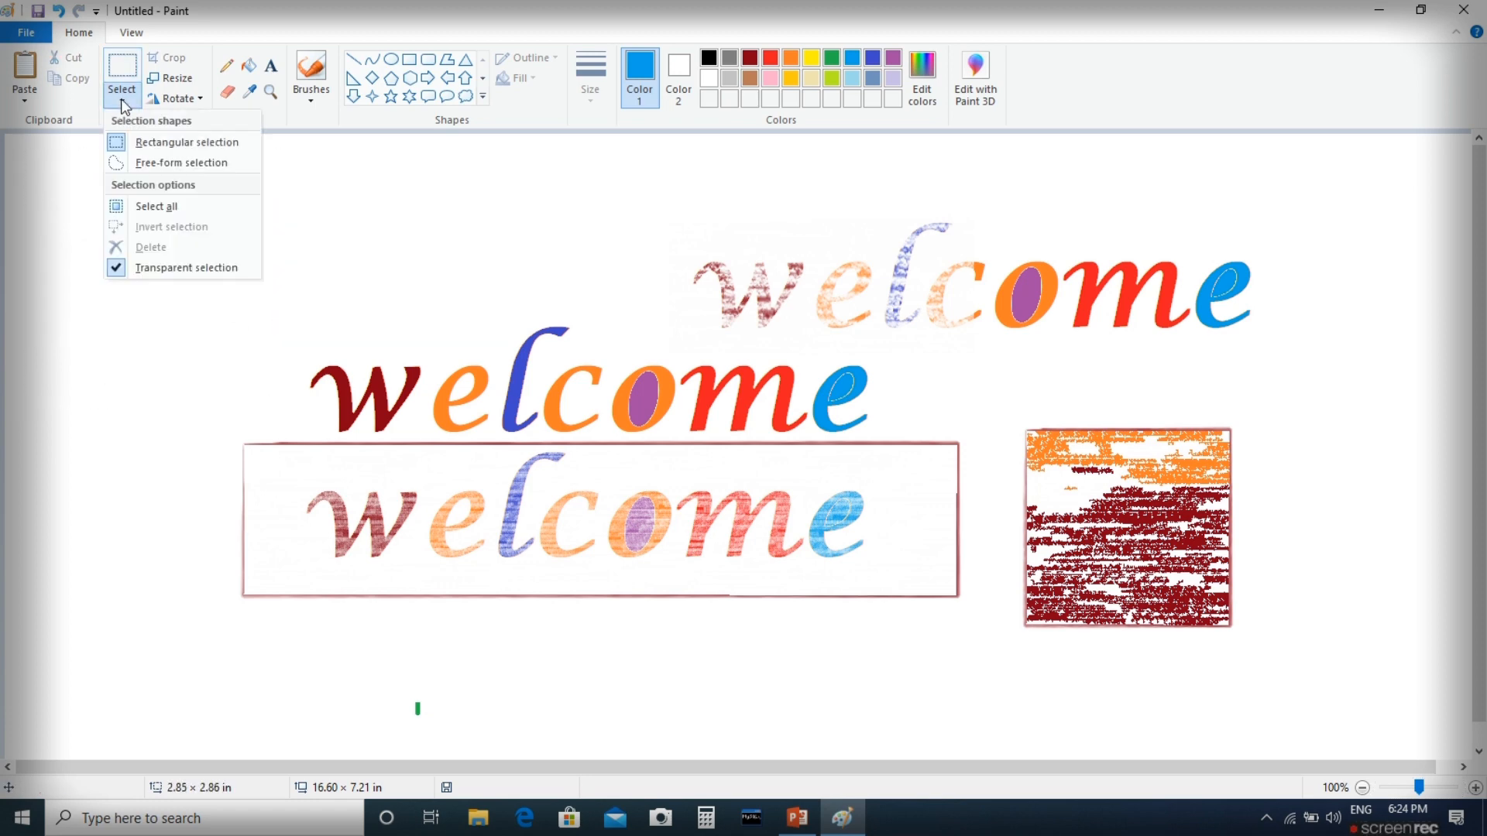
left_click(163, 164)
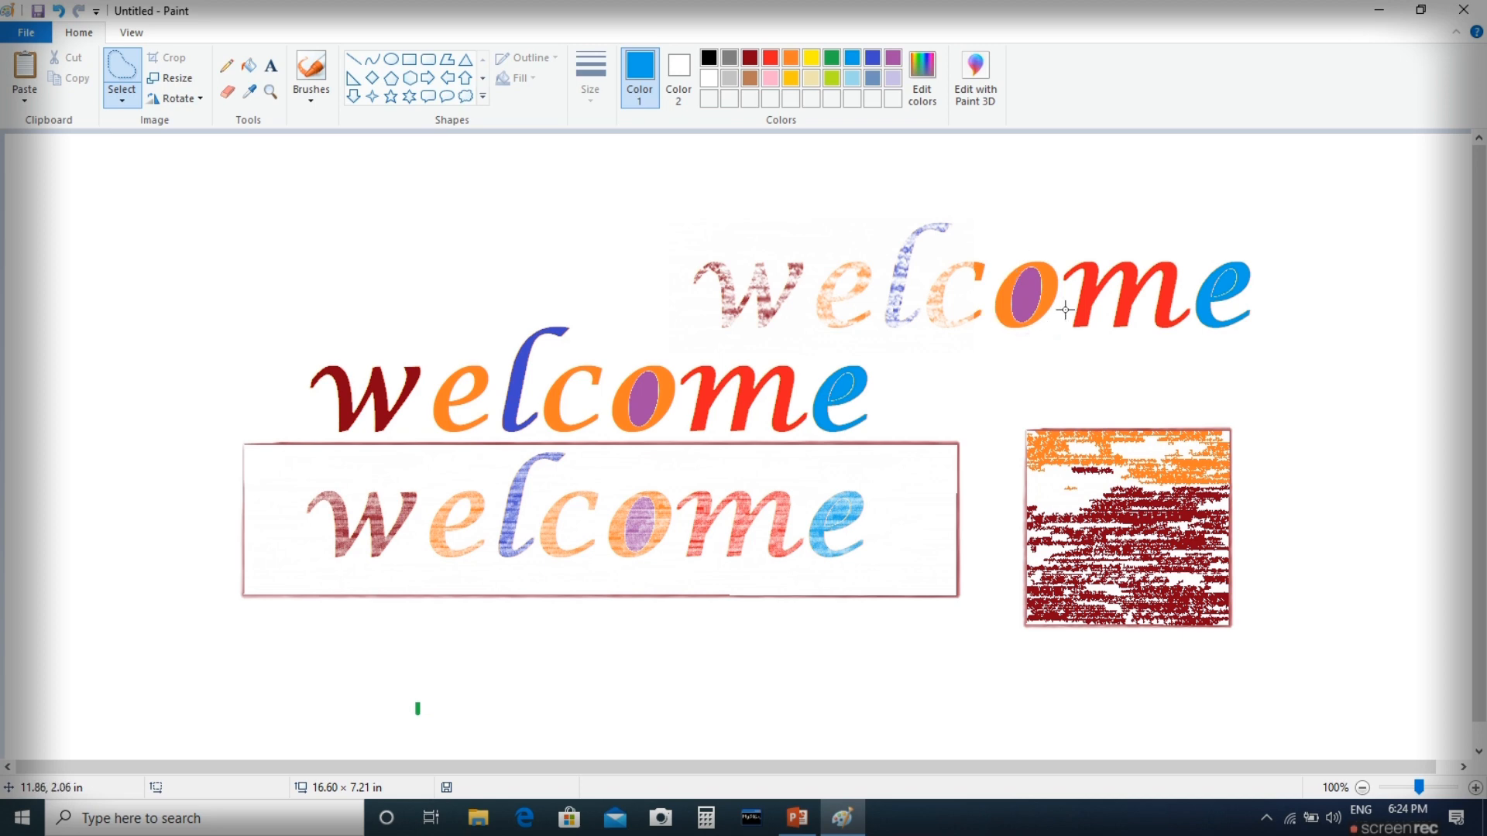
mouse_move(1011, 334)
left_mouse_down()
mouse_move(1060, 314)
mouse_move(1061, 297)
mouse_move(1030, 336)
mouse_move(1062, 272)
mouse_move(1051, 253)
mouse_move(1001, 273)
left_mouse_up()
left_click(1081, 362)
key("ctrl+z")
mouse_move(1026, 341)
left_mouse_down()
mouse_move(1062, 293)
mouse_move(1047, 250)
mouse_move(1015, 246)
mouse_move(990, 280)
mouse_move(1011, 341)
mouse_move(1316, 364)
left_mouse_up()
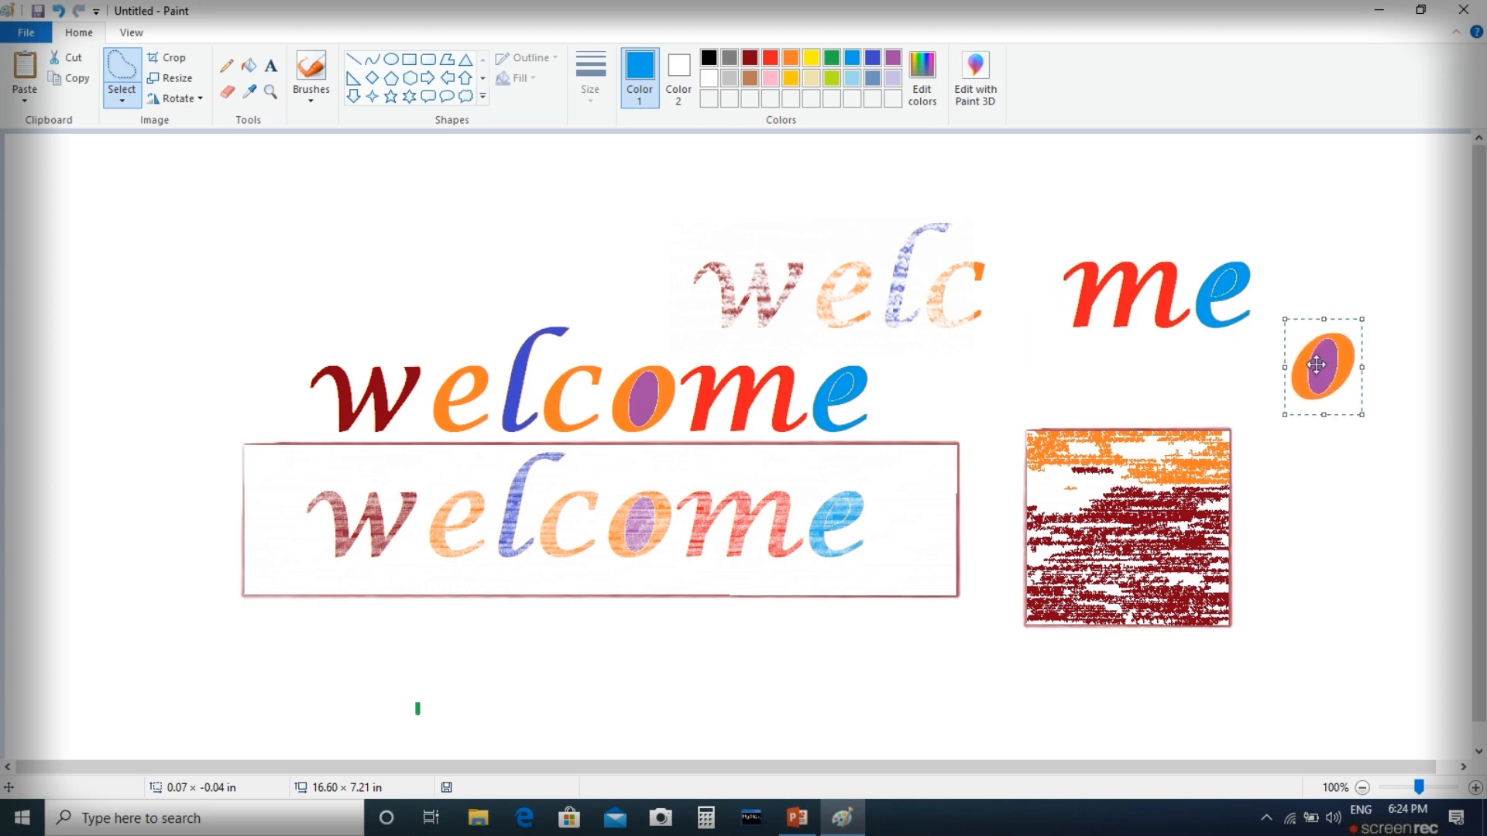
key("Delete")
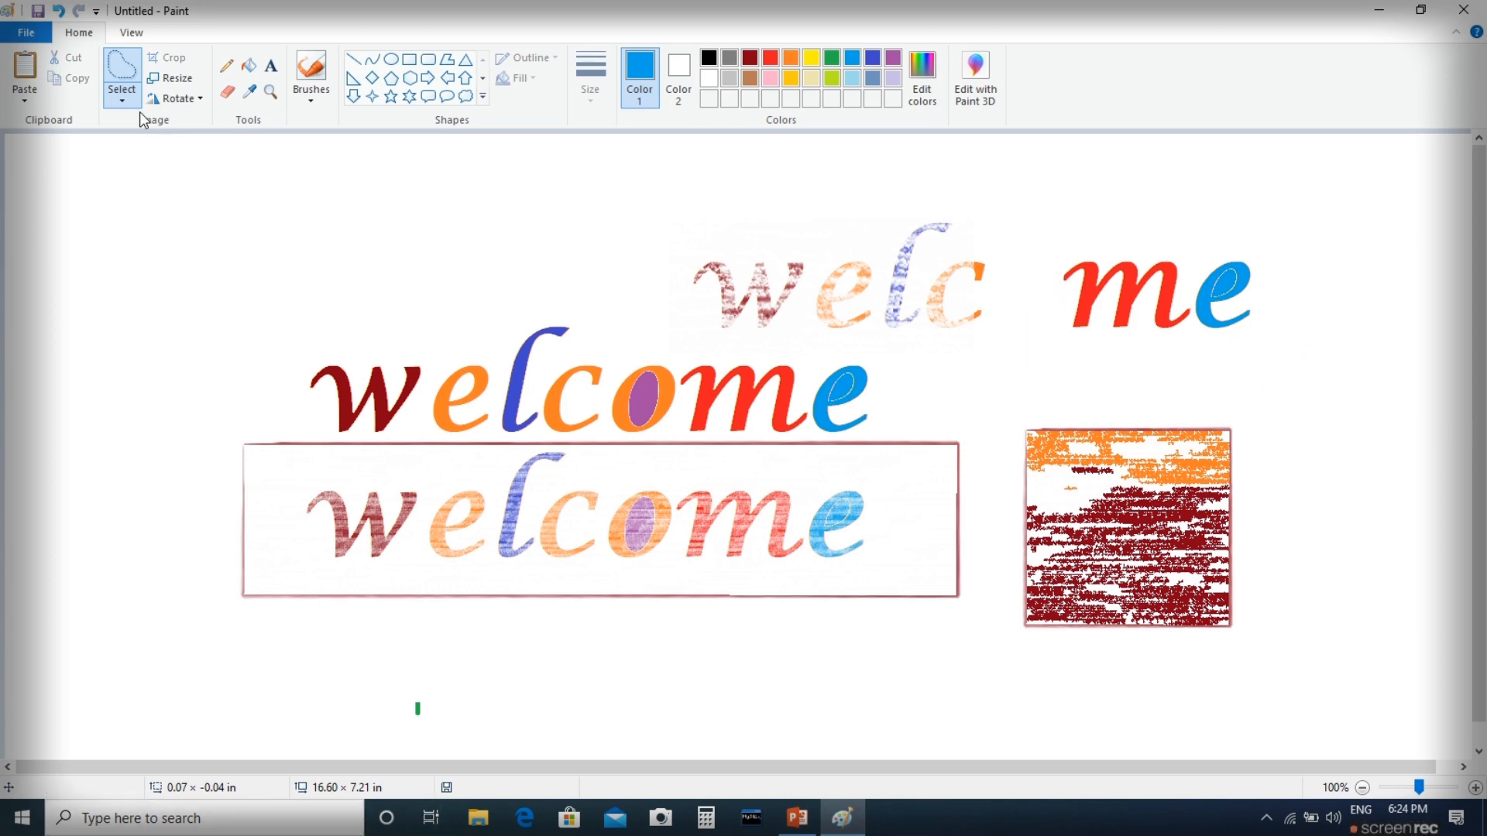
- Select the whole canvas, delete its contents and undo the deletion
left_click(123, 99)
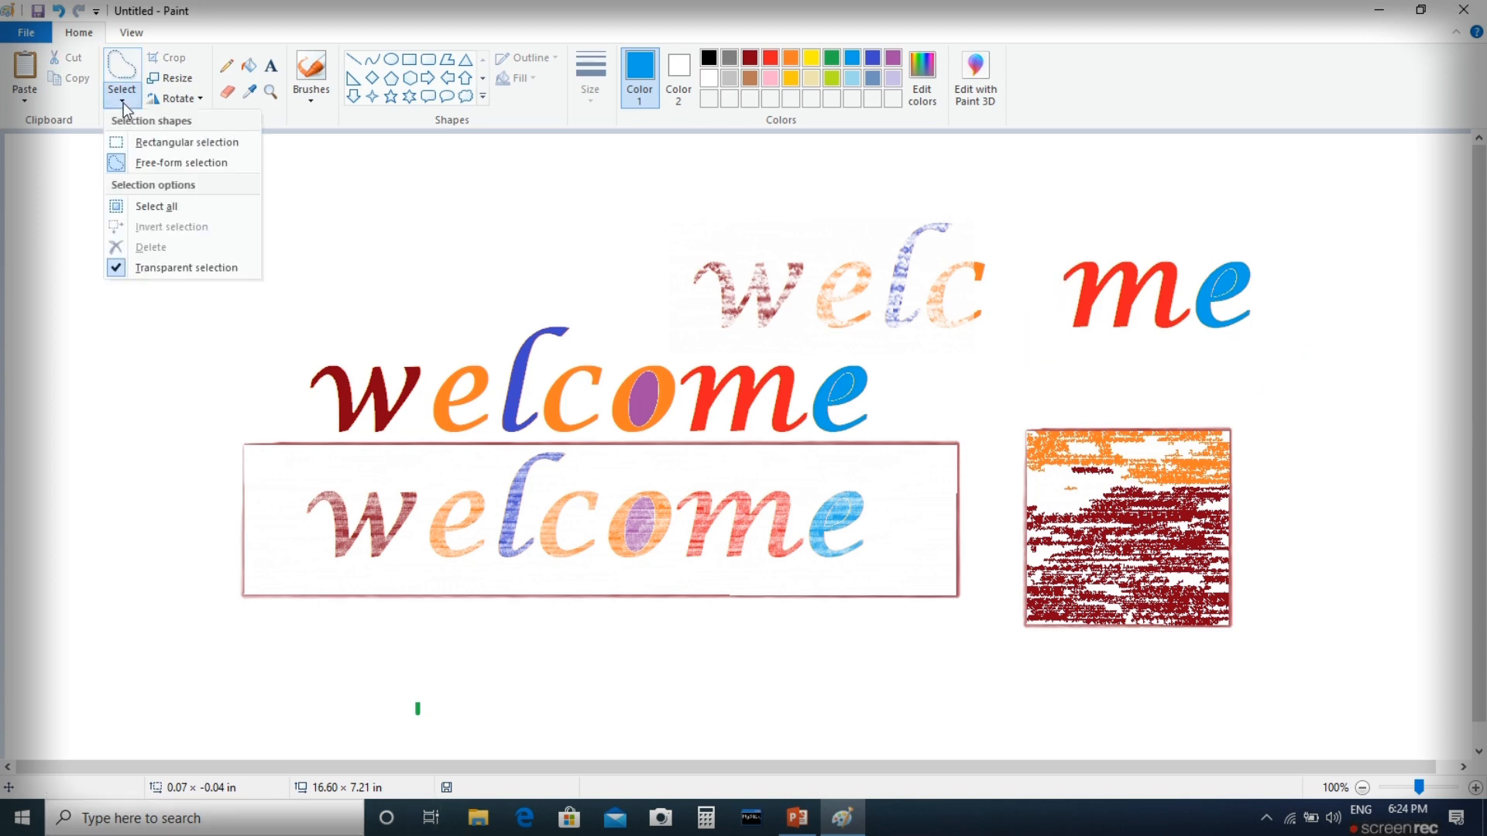
left_click(181, 213)
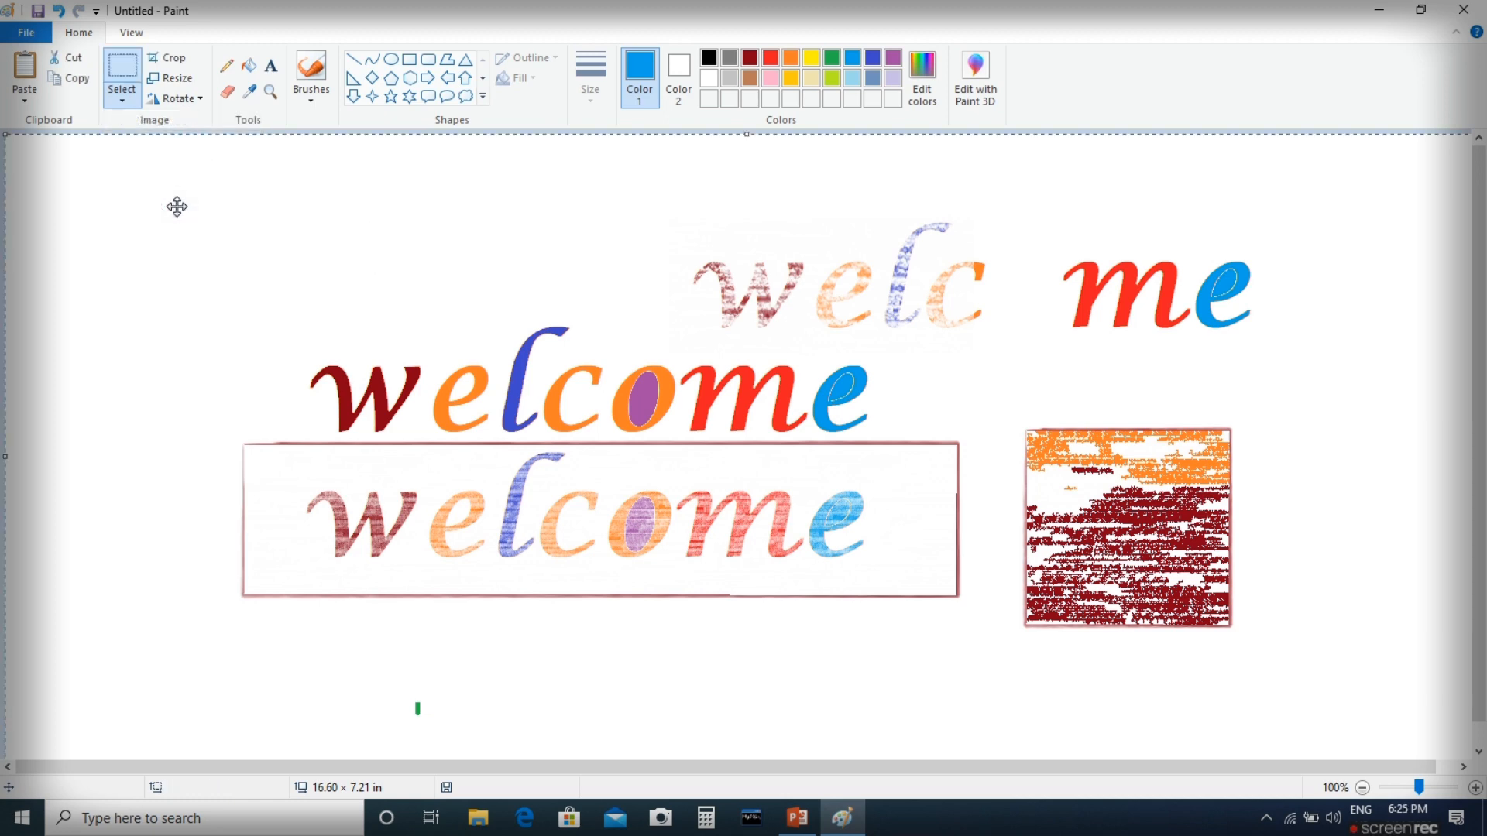
key("Delete")
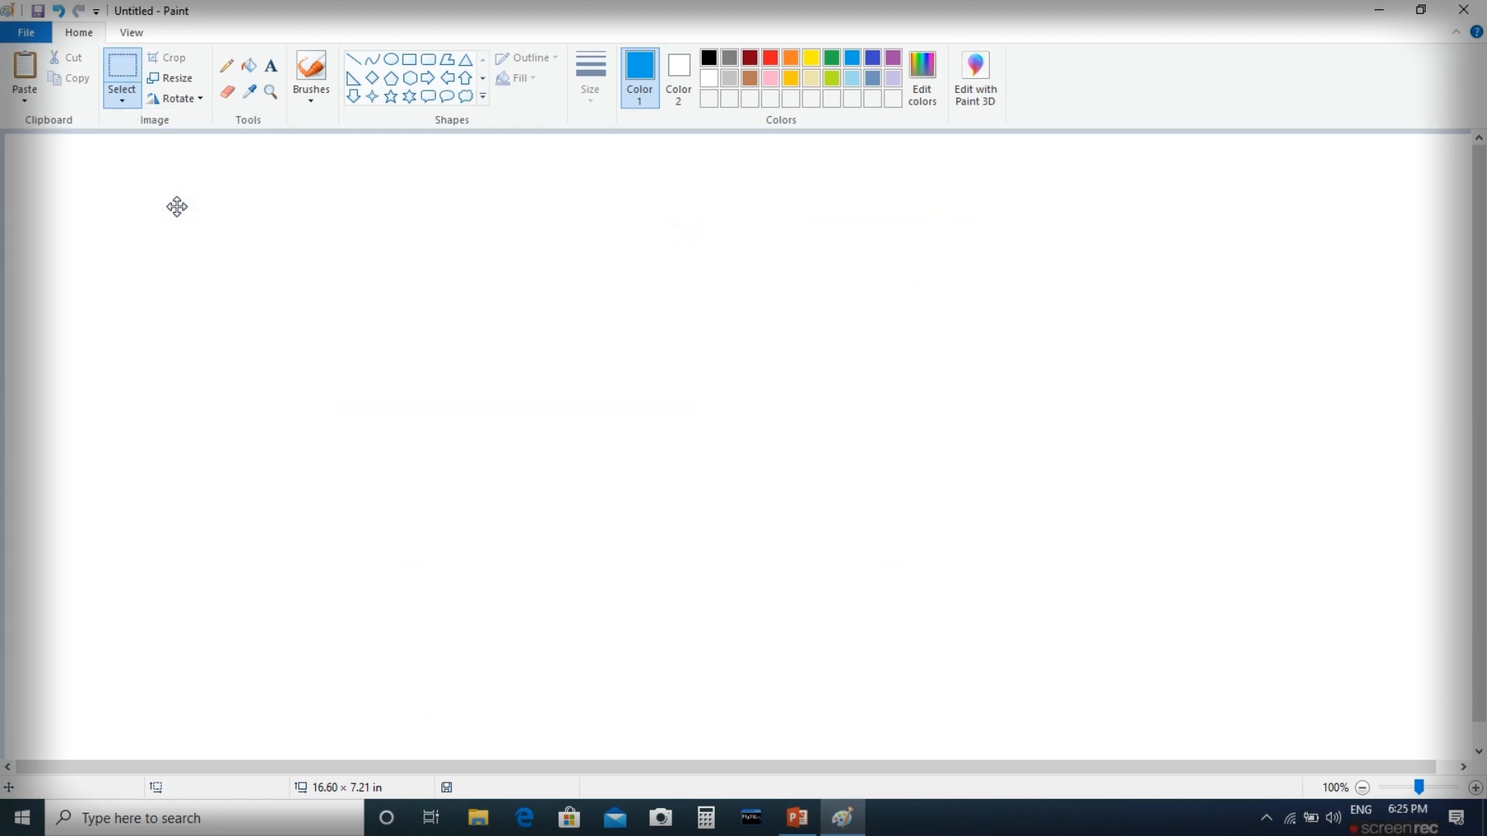
left_click(60, 10)
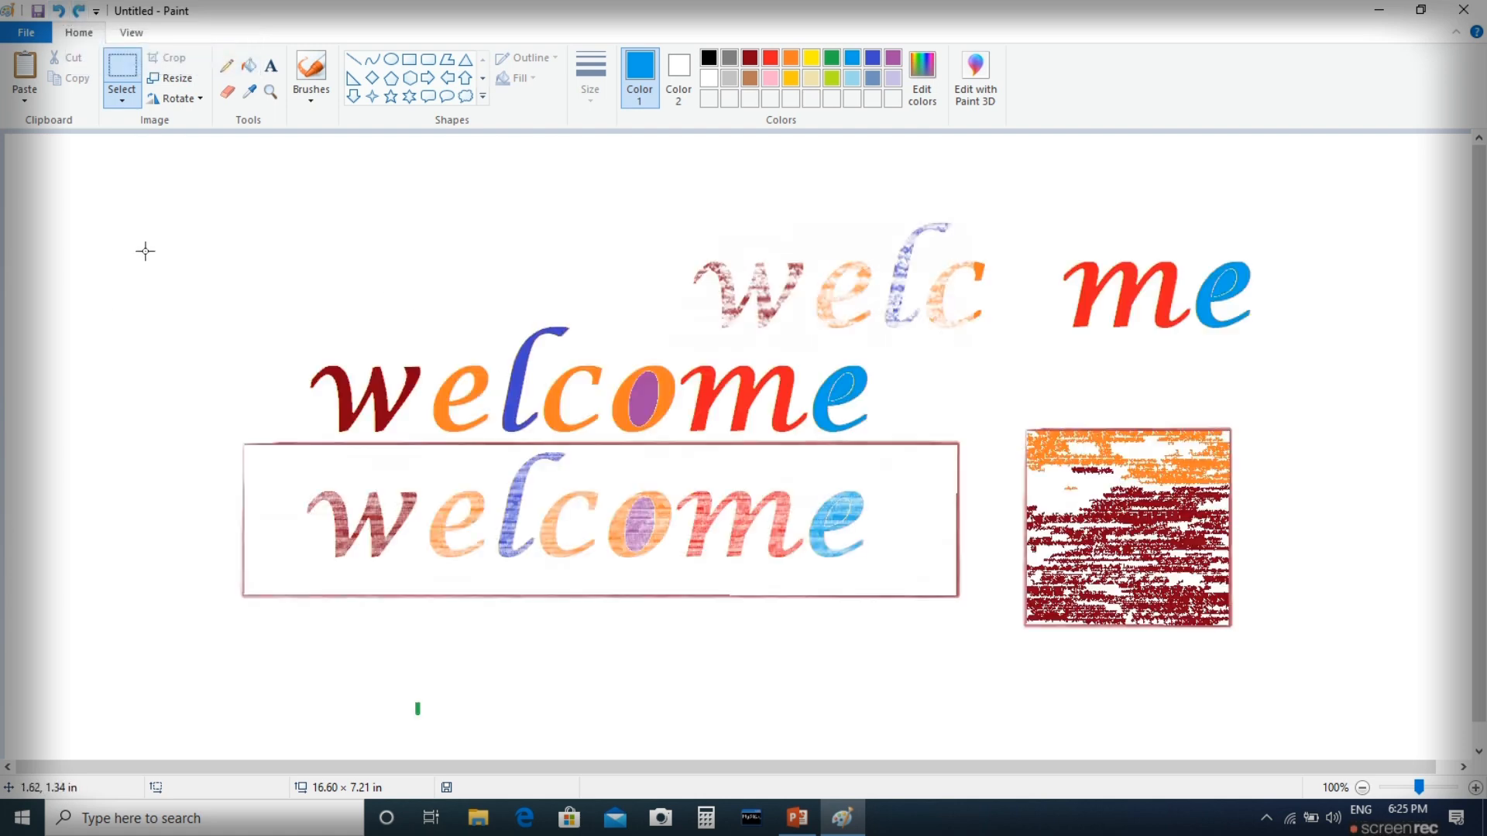
- Delete all three words and the square with a selection of about 13.52 × 5.29 in, then undo and redo it repeatedly, ending with an undo
left_click_drag(134, 219, 1340, 692)
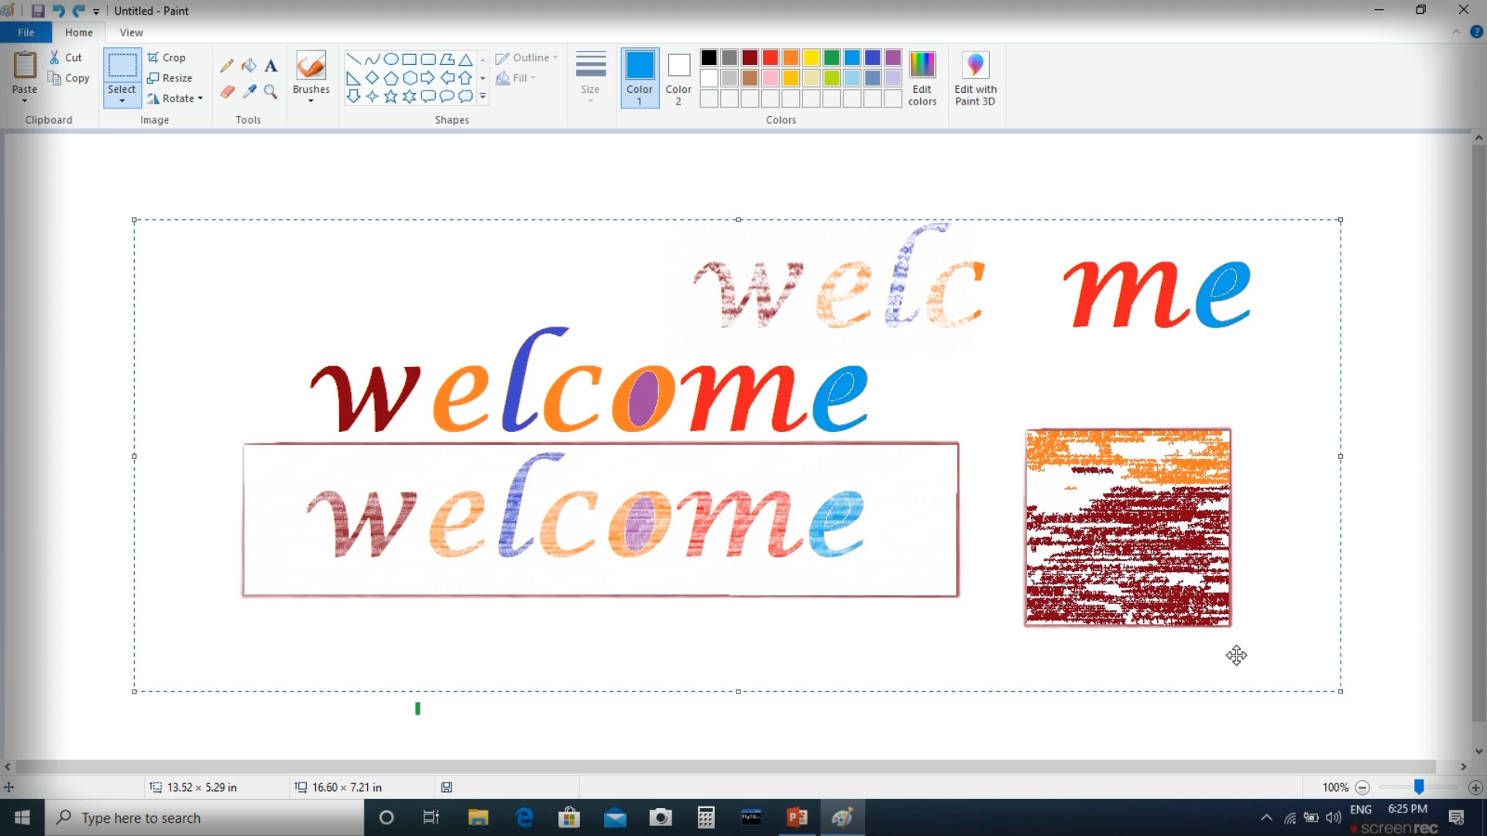
key("Delete")
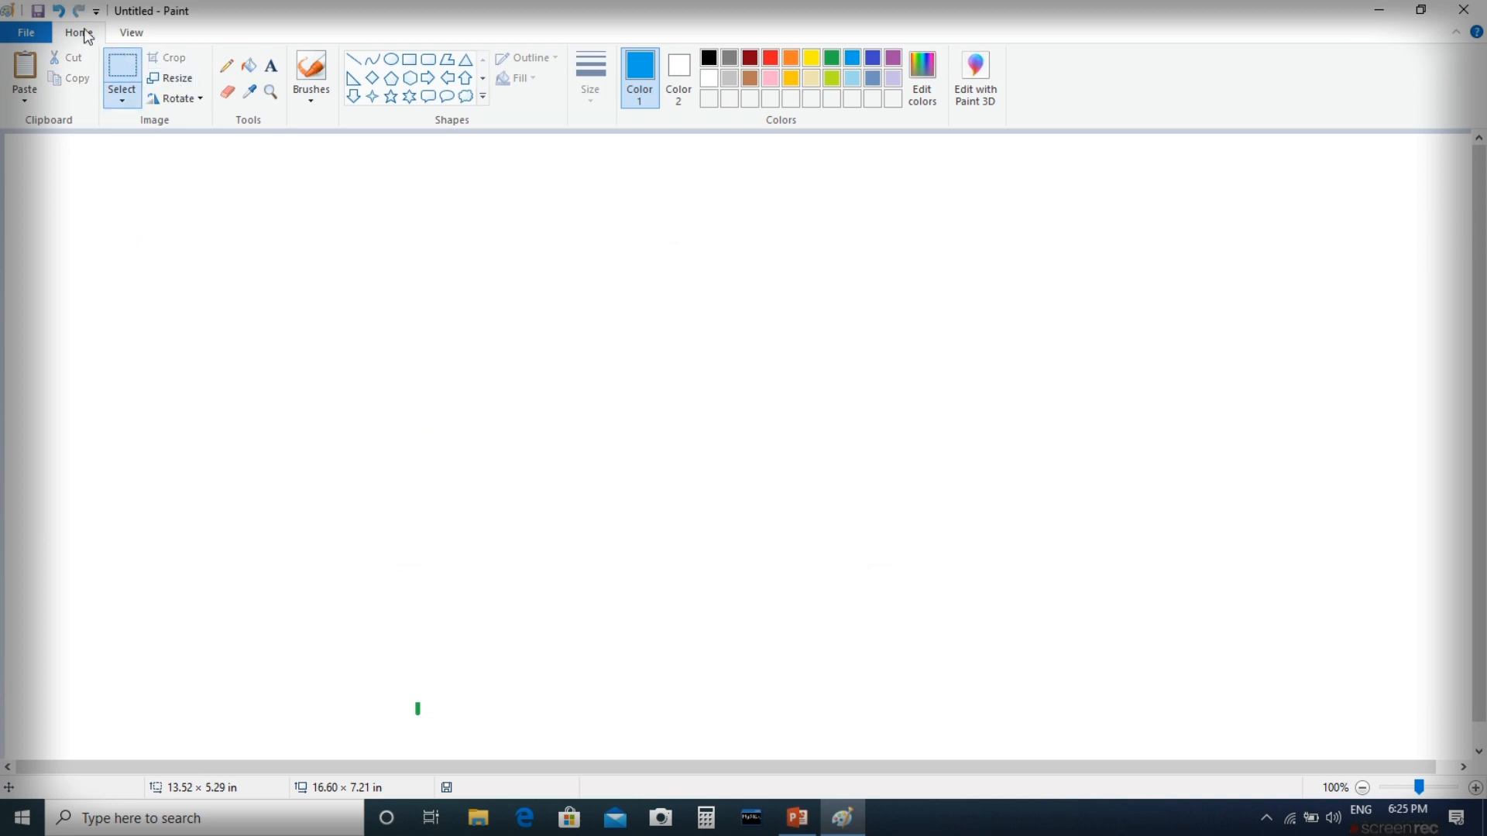
left_click(59, 11)
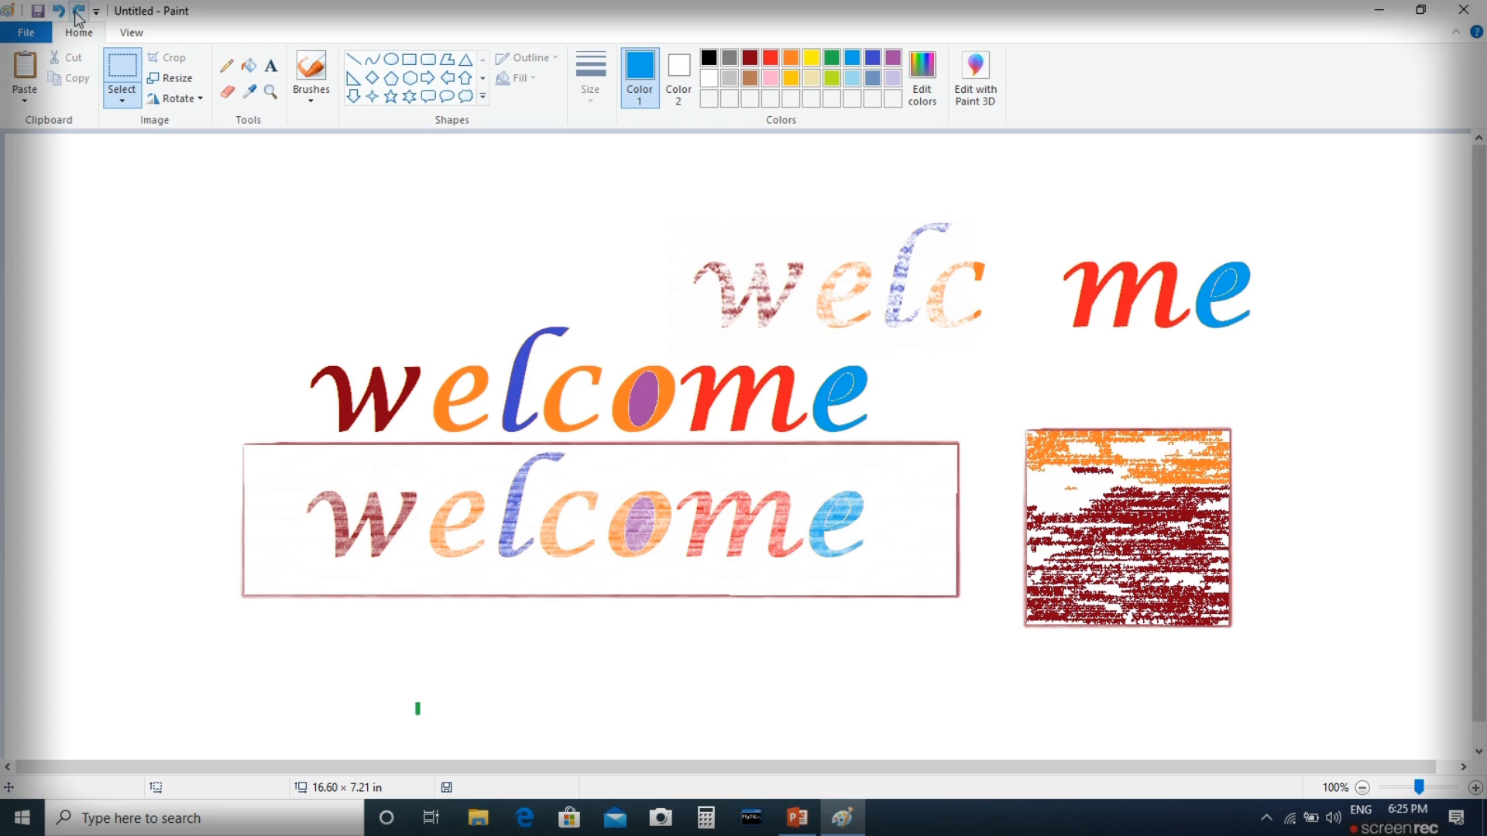
left_click(79, 13)
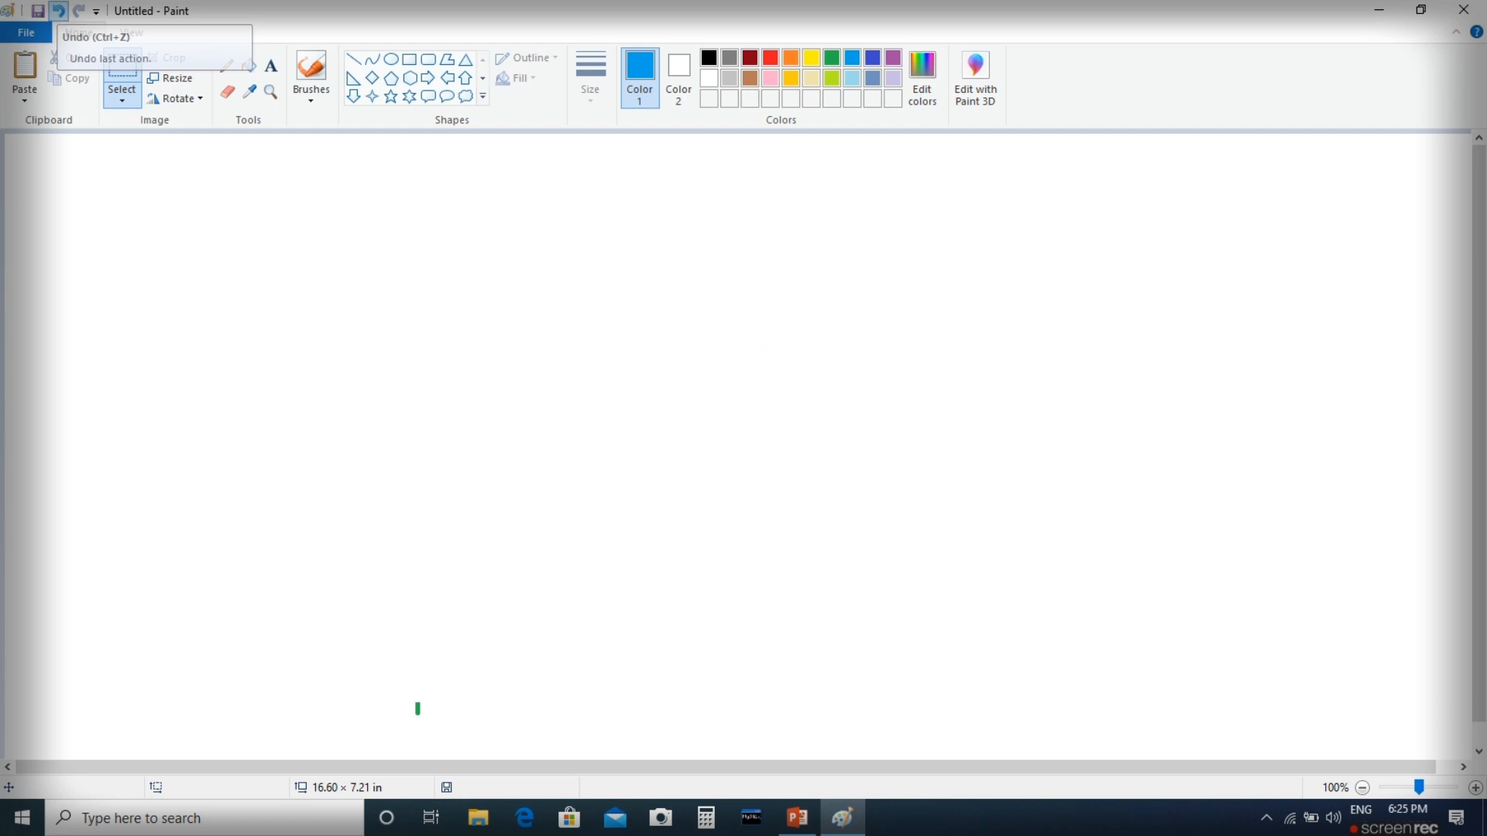
left_click(60, 14)
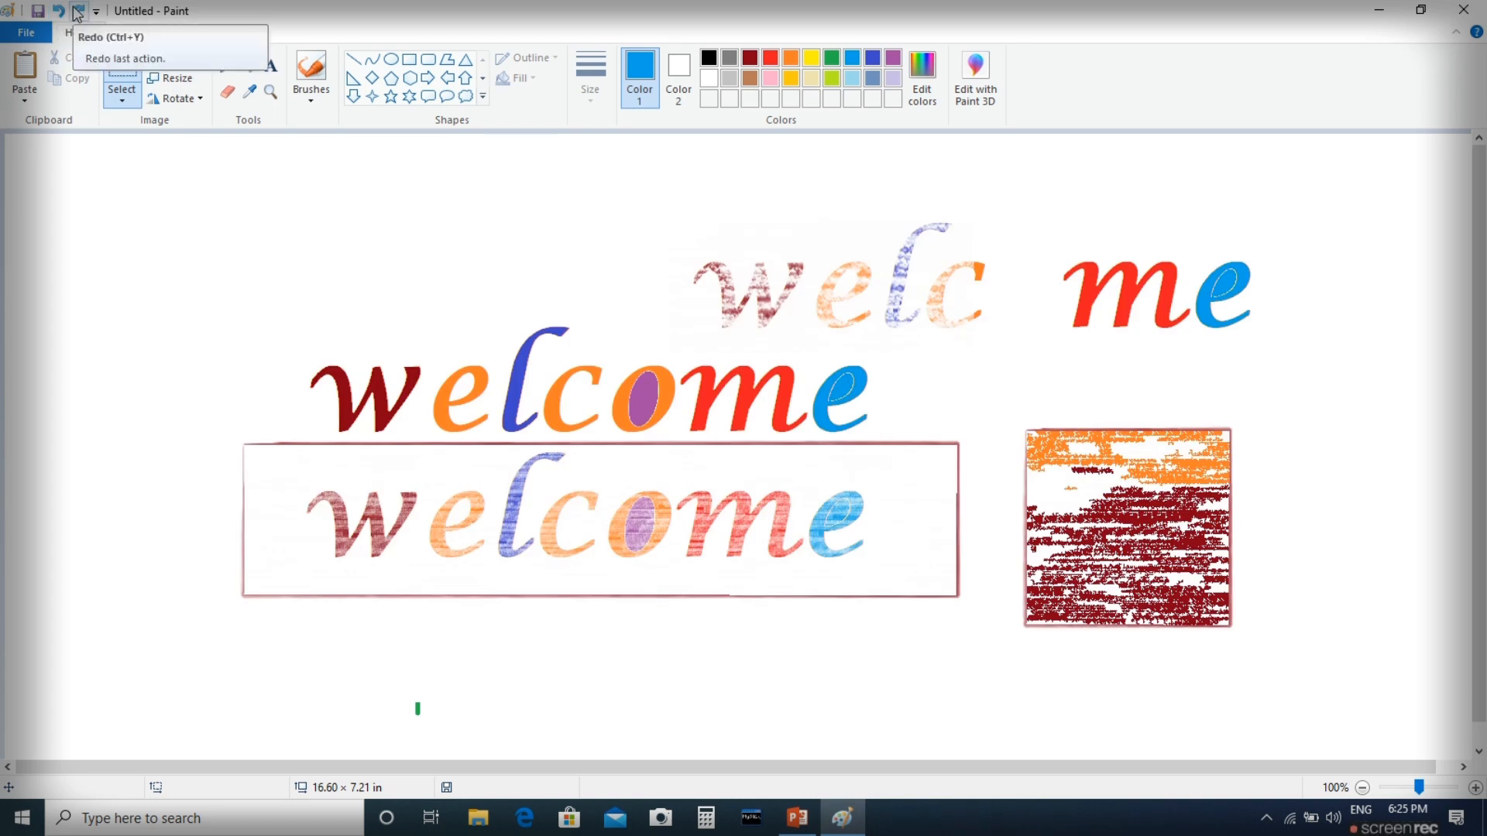
left_click(77, 14)
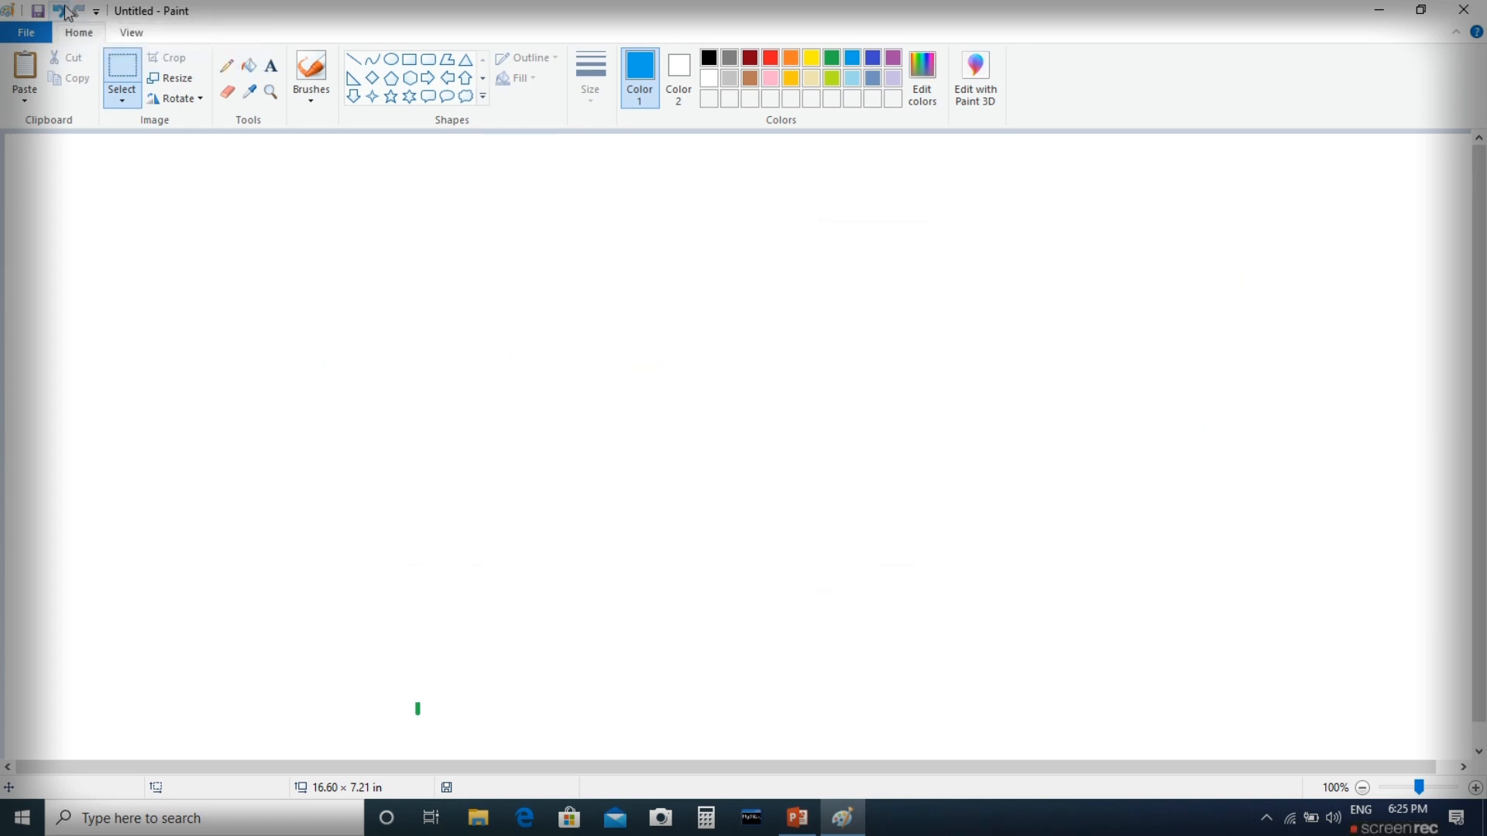
left_click(59, 11)
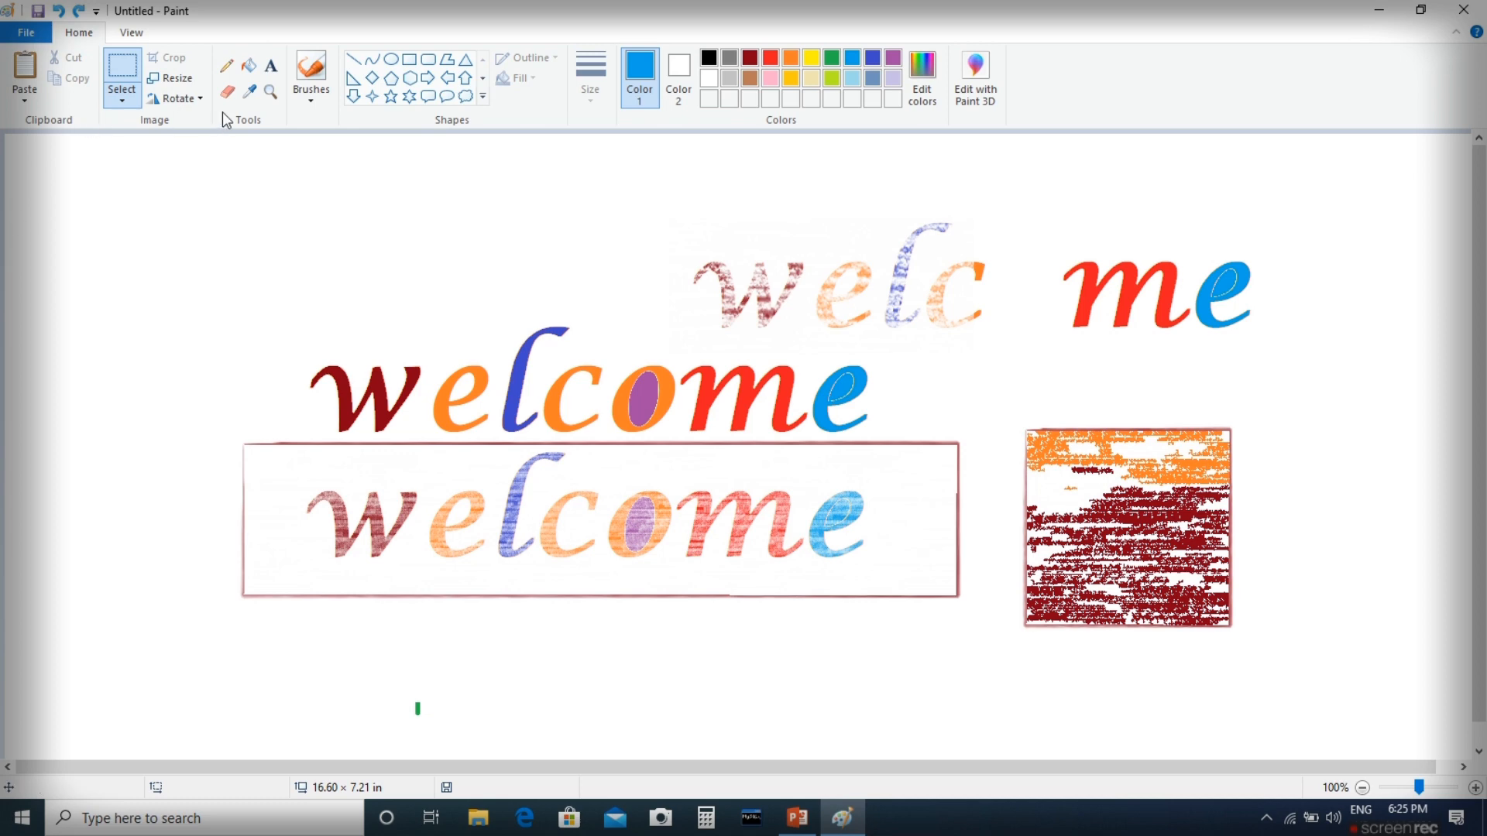
- Cut the middle "welcome" with a rectangular selection of about 7.32 × 1.59 in, paste it and move it back above the framed "welcome"
left_click(122, 101)
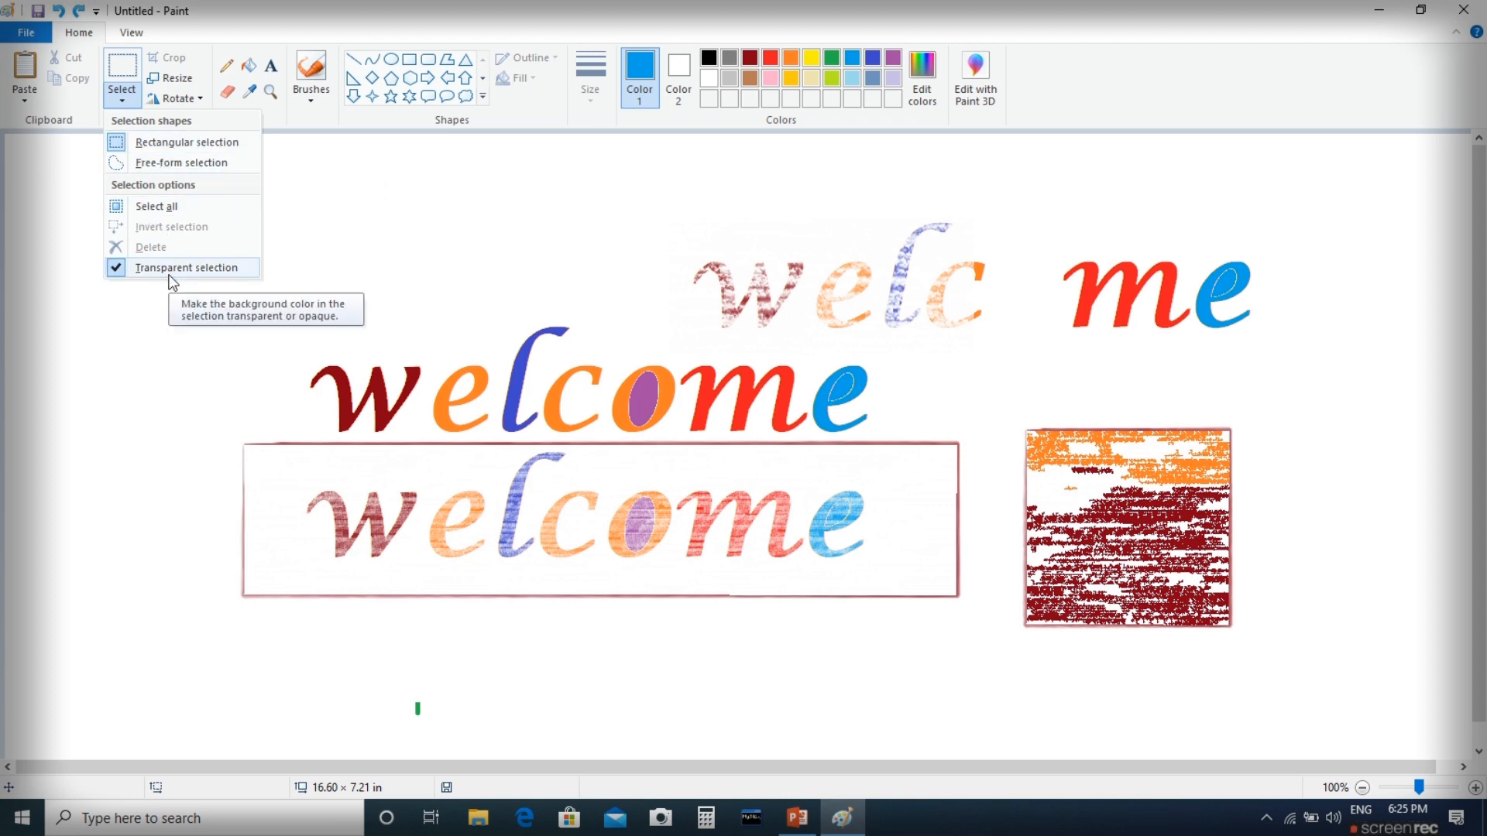
left_click(184, 142)
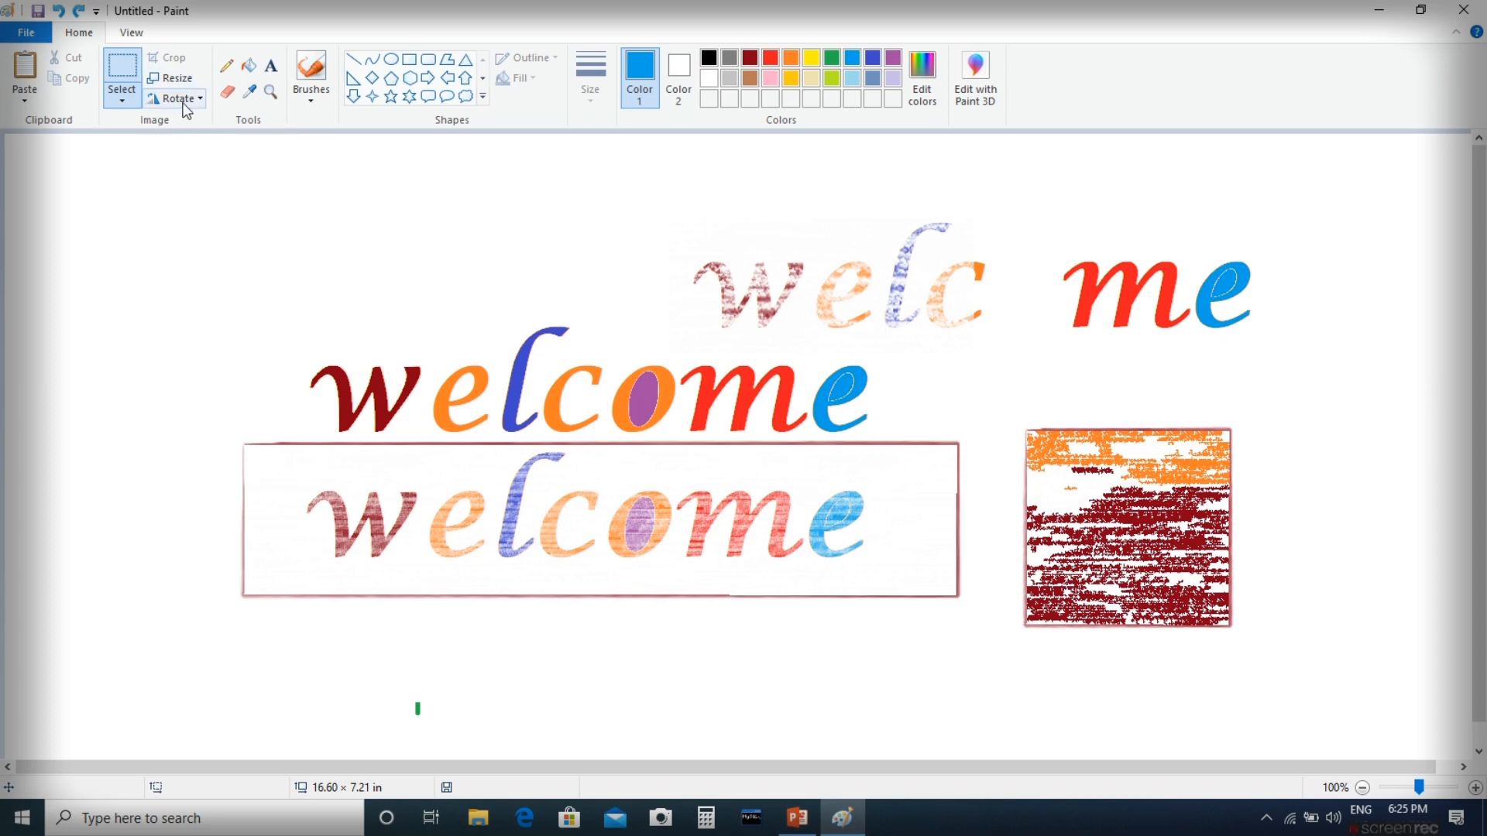
left_click(175, 98)
left_click(359, 224)
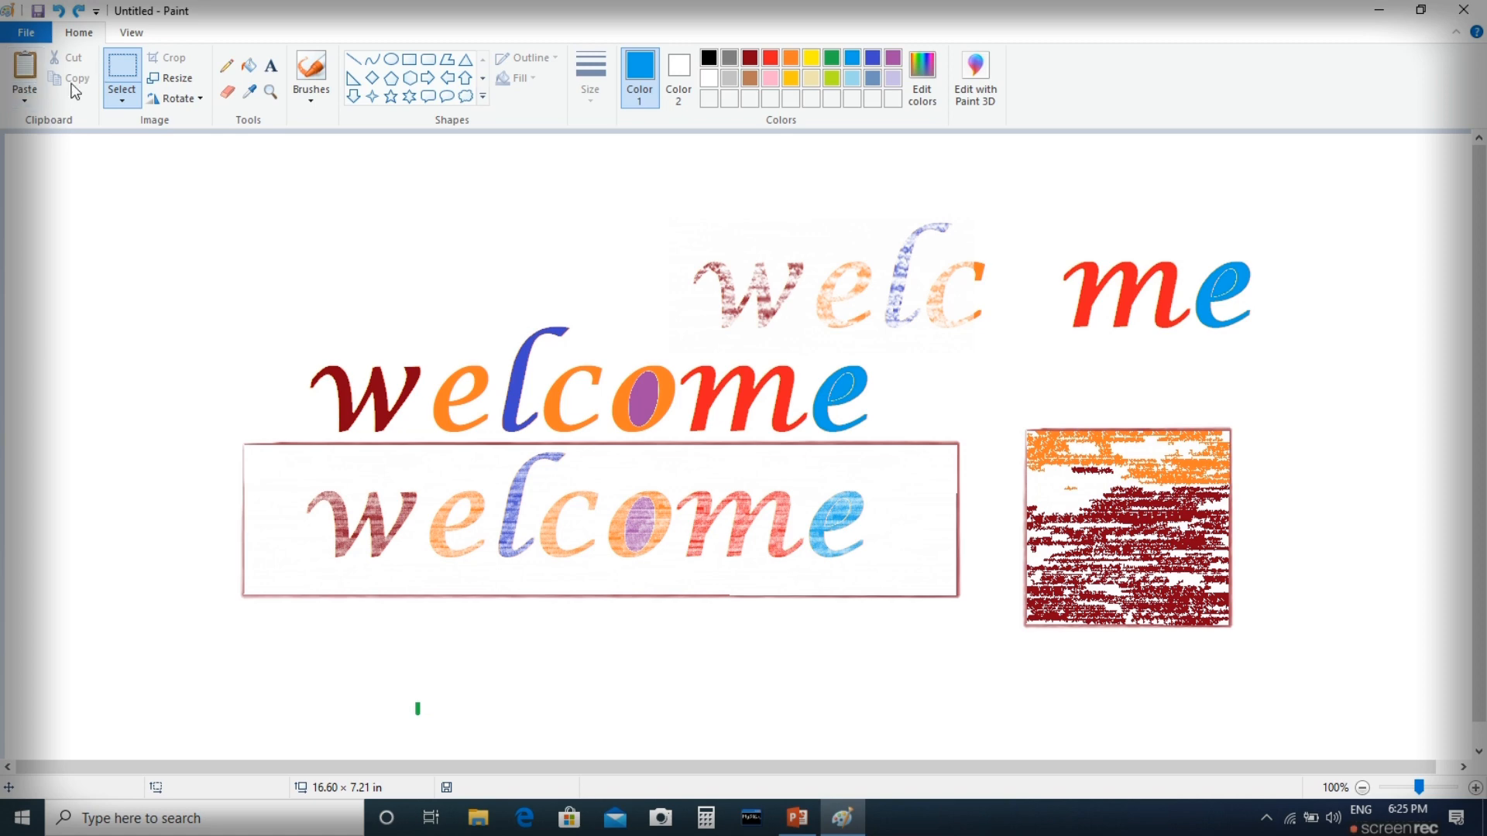
left_click_drag(245, 300, 898, 443)
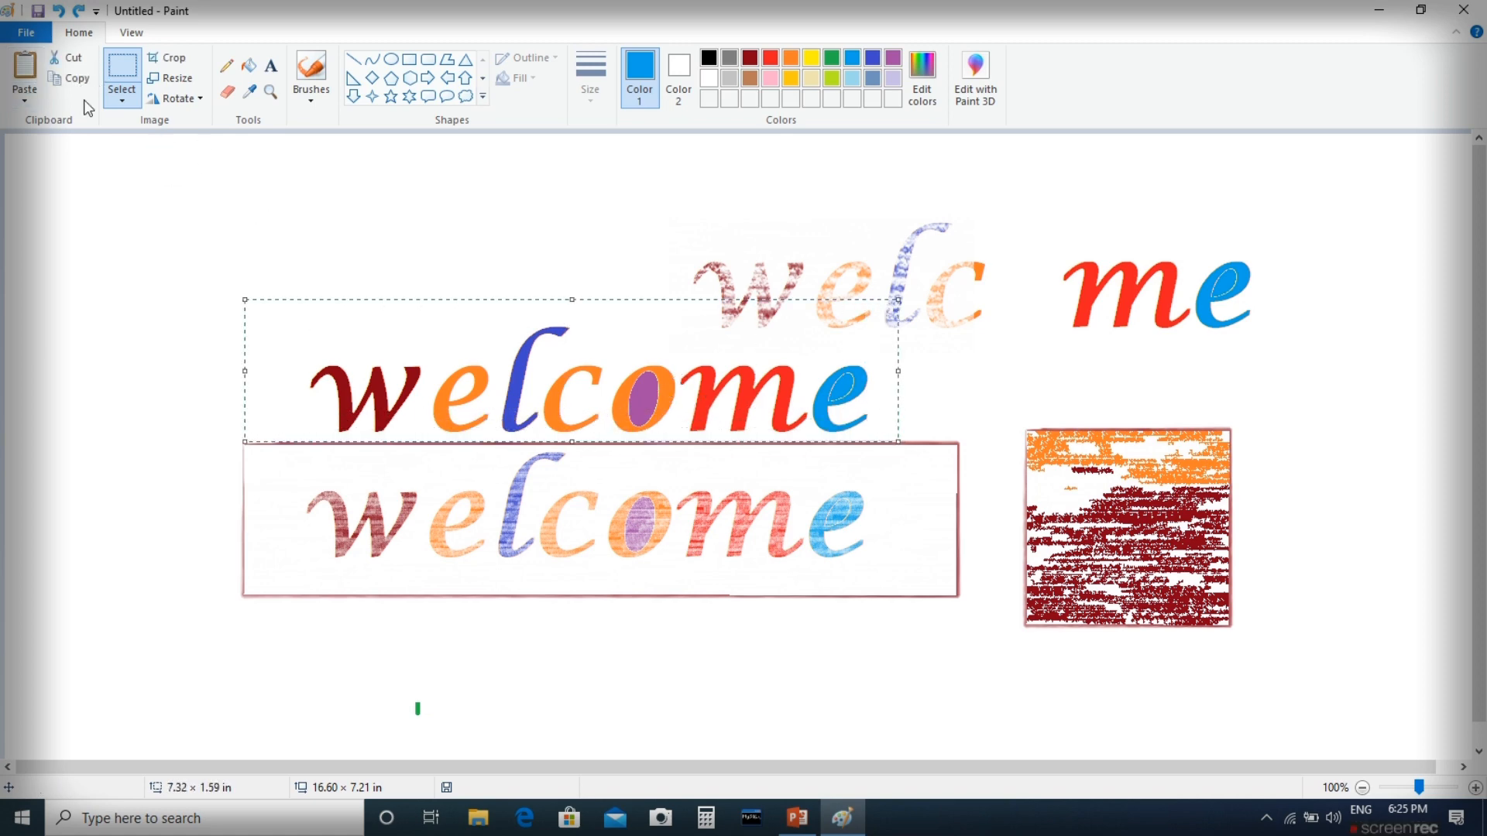
left_click(70, 54)
left_click(25, 68)
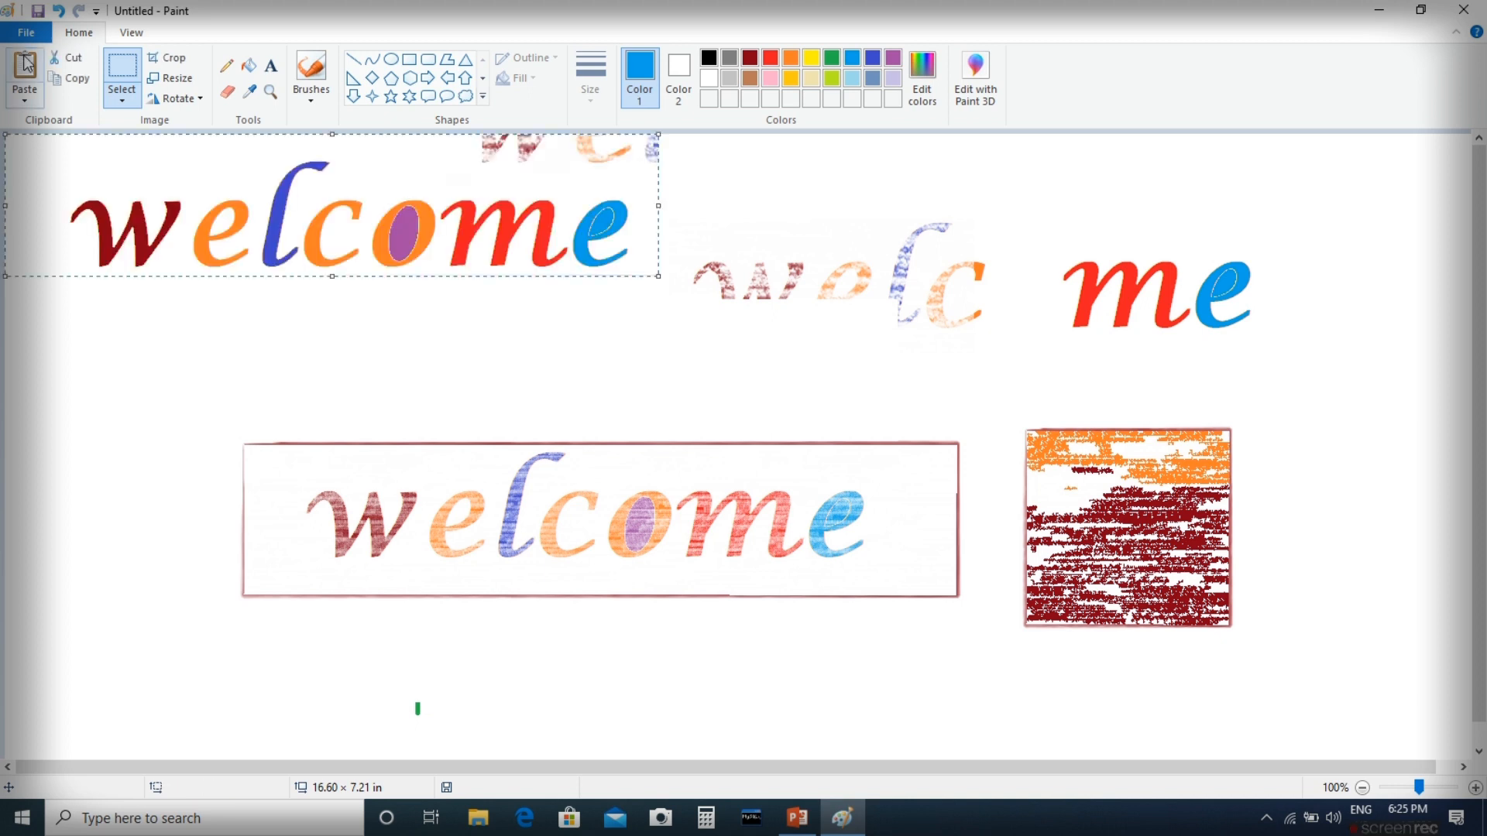
left_click_drag(191, 204, 400, 354)
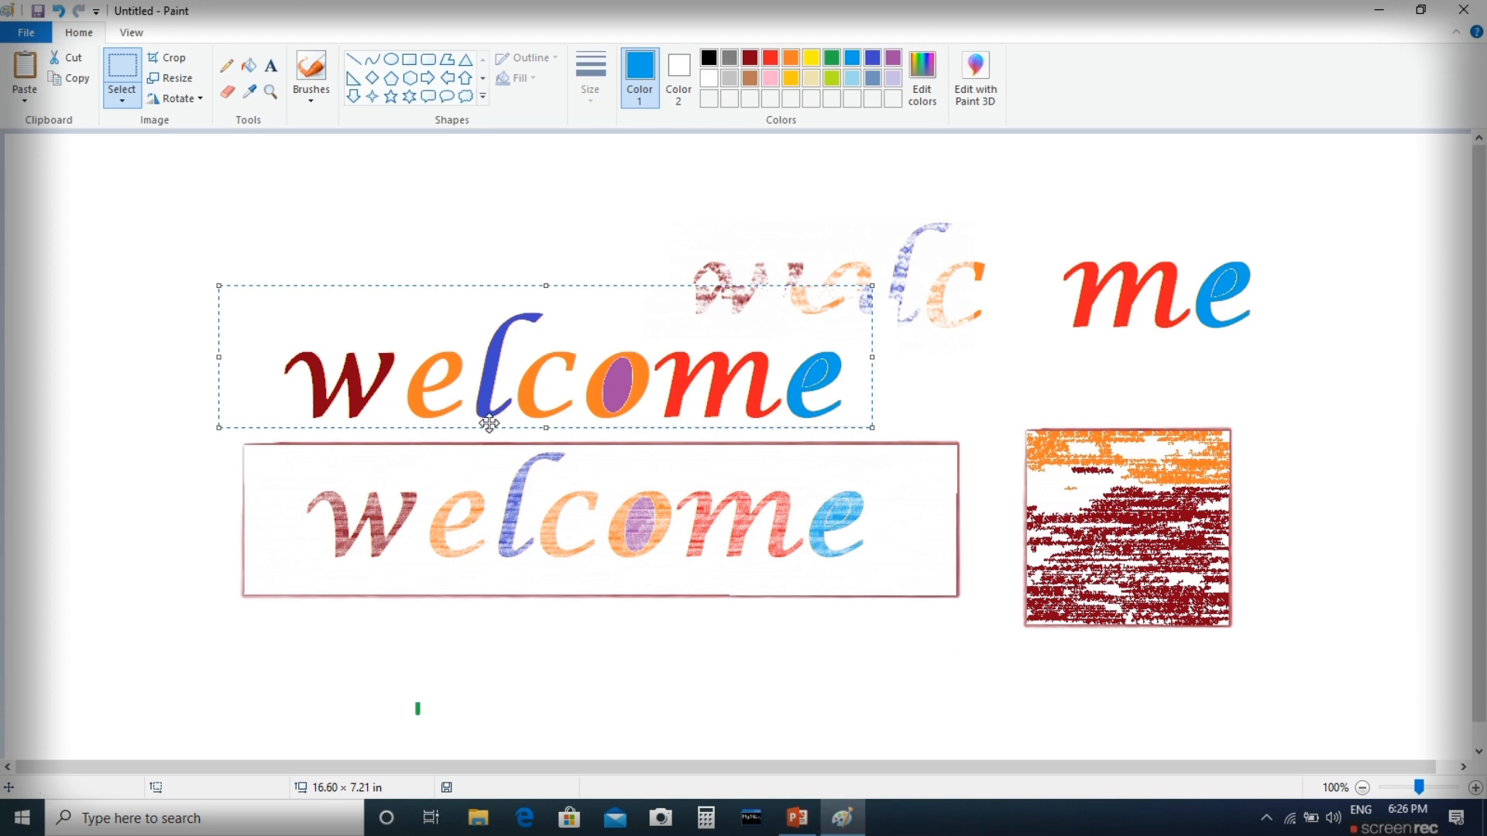
- Delete all the words and the square with a rectangular selection of about 13.26 × 5.68 in, leaving out the small green mark
mouse_move(173, 199)
left_mouse_down()
mouse_move(1351, 721)
mouse_move(1355, 706)
left_mouse_up()
key("Delete")
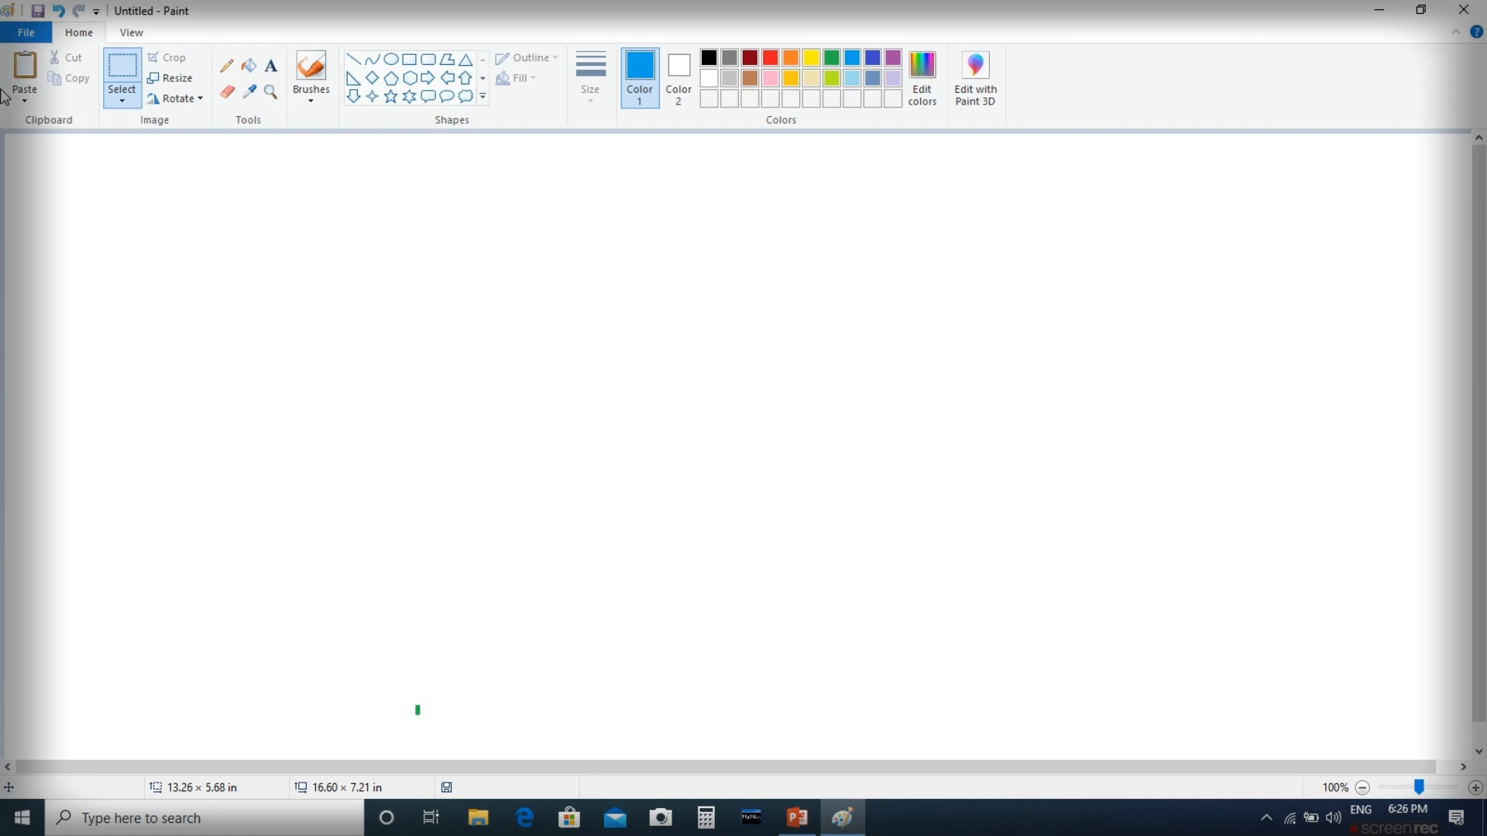
- Insert the "Cooling Fan" picture from the pic folder onto the canvas and move it away from the corner, above the green mark
left_click(26, 102)
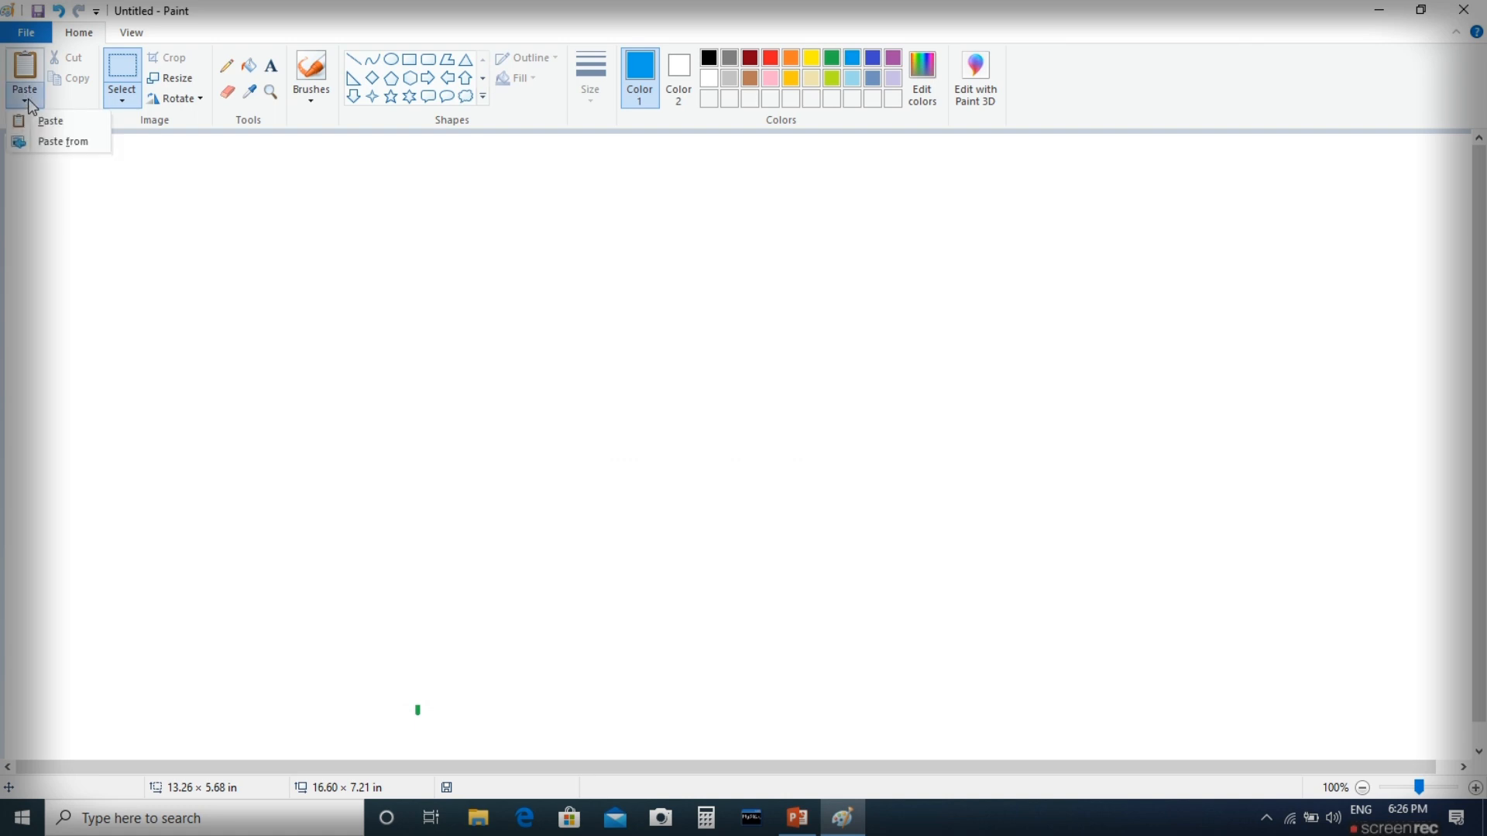
left_click(71, 141)
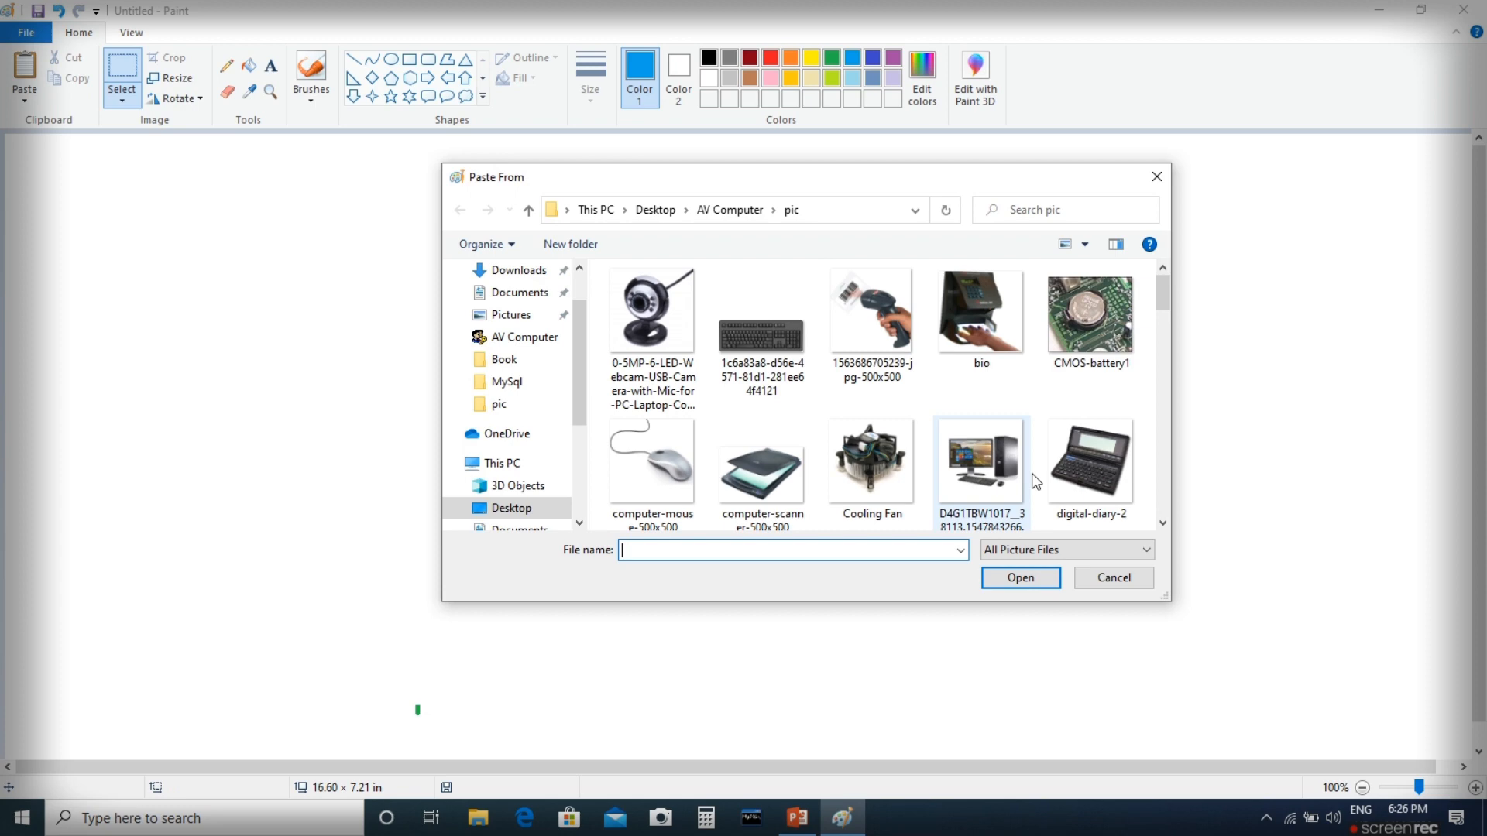
mouse_move(1157, 291)
left_mouse_down()
mouse_move(1162, 424)
mouse_move(1146, 368)
mouse_move(1141, 454)
mouse_move(1127, 381)
mouse_move(1127, 430)
left_mouse_up()
left_click(1128, 430)
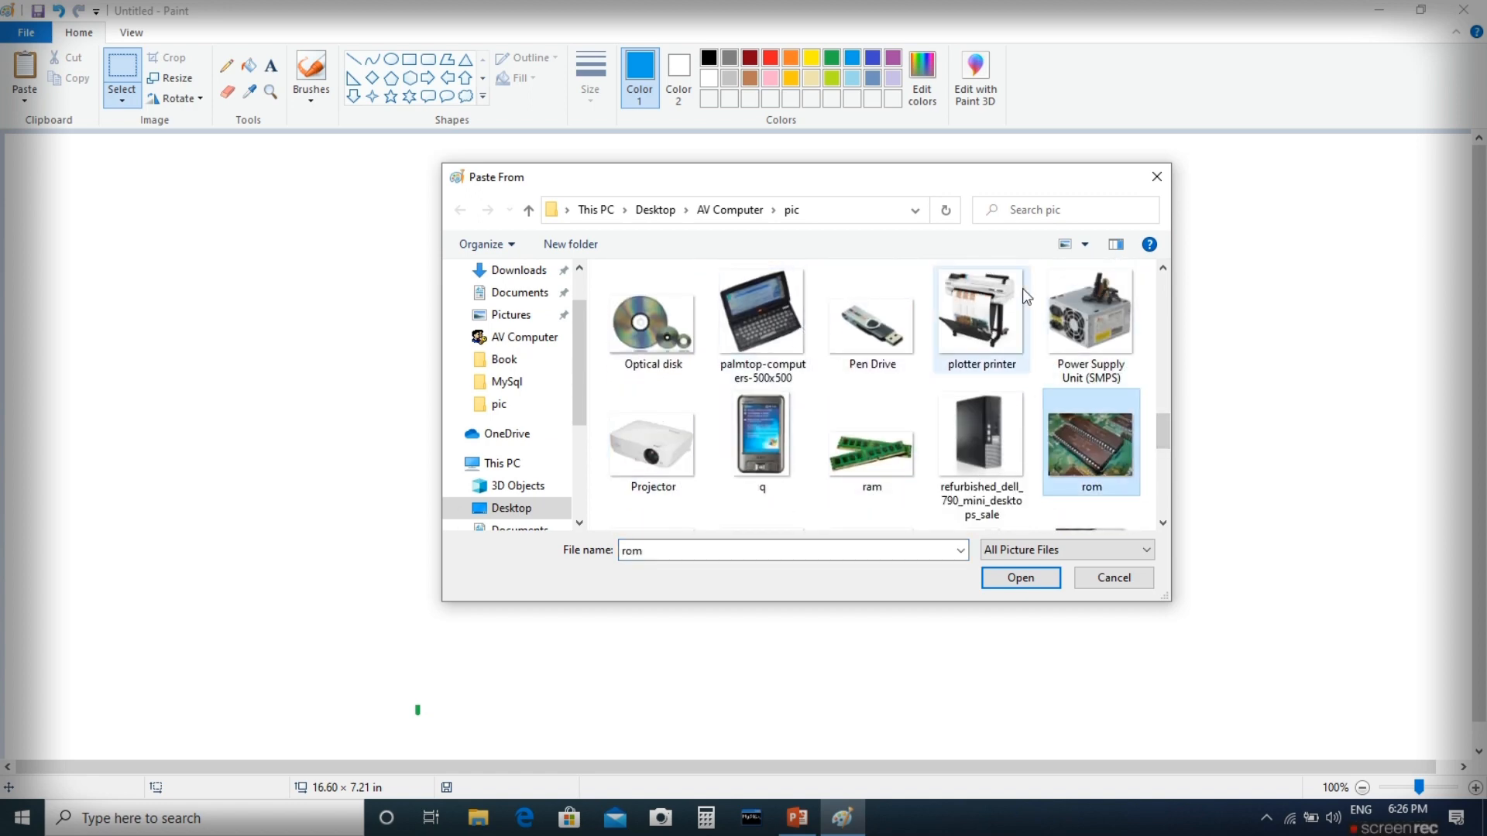
left_click_drag(1162, 436, 1137, 292)
left_click(871, 465)
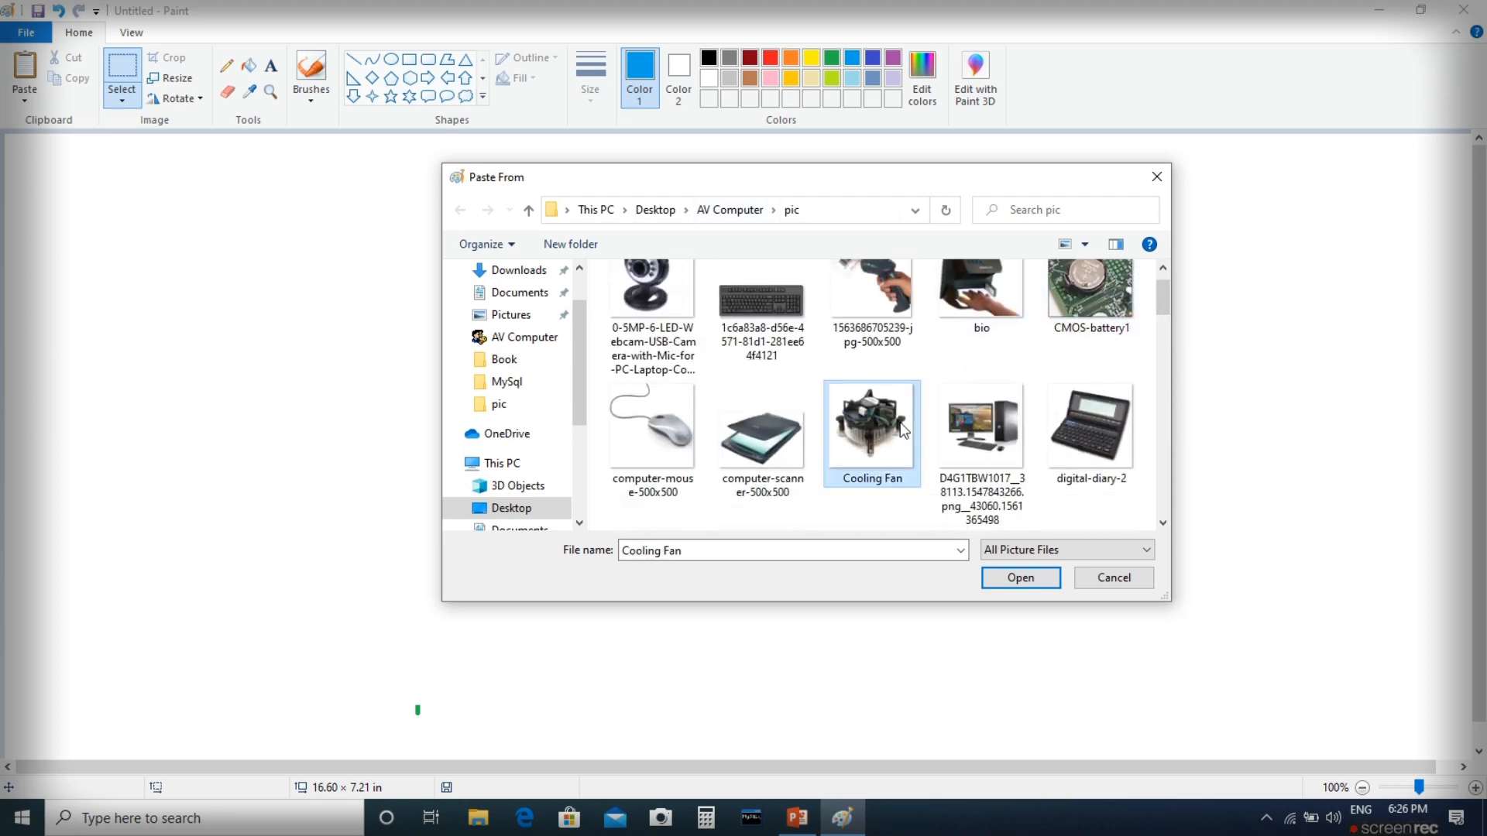
left_click(1021, 577)
left_click_drag(395, 344, 496, 328)
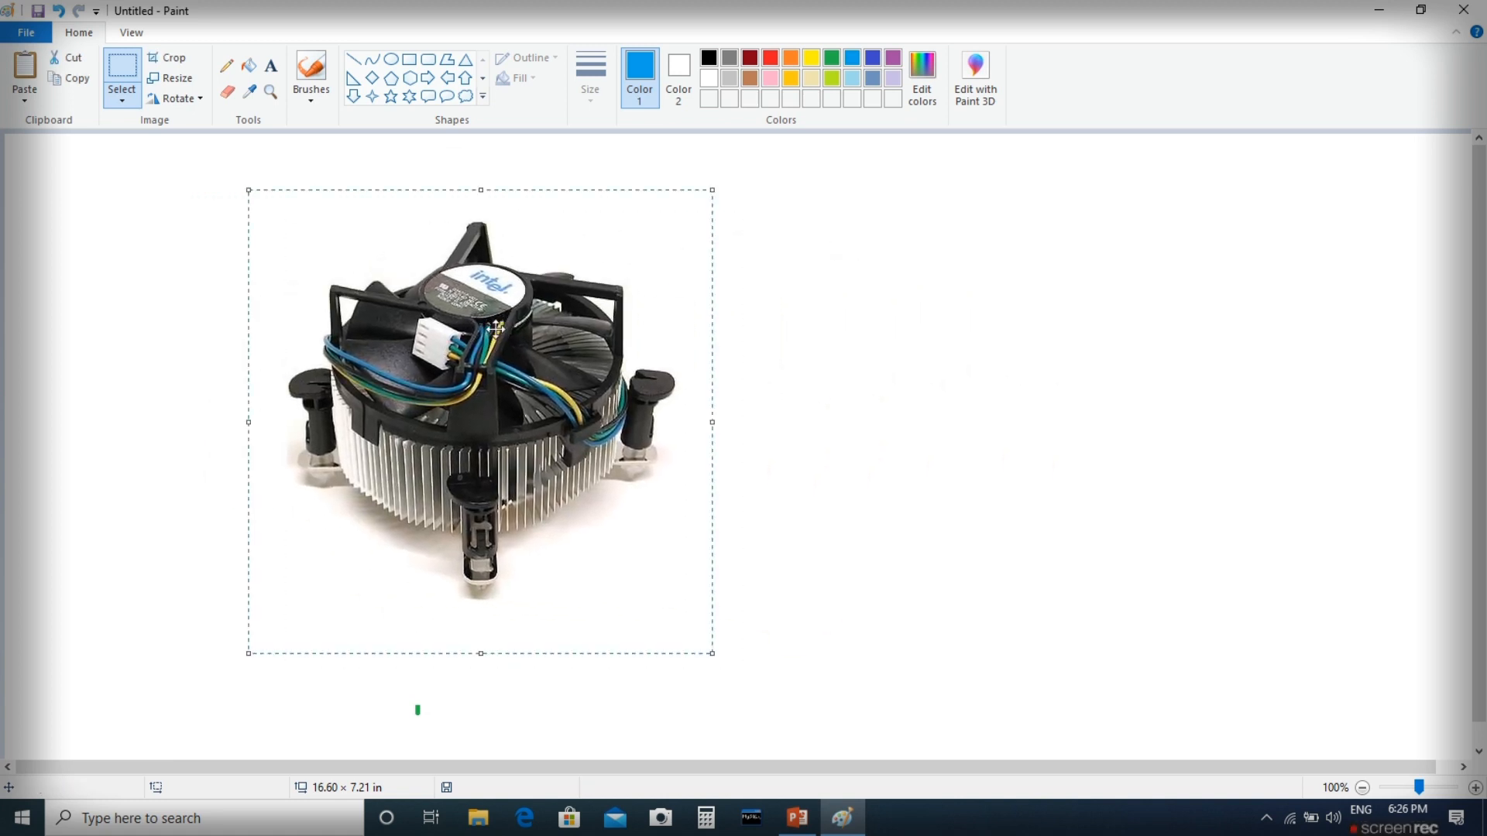
left_click(844, 558)
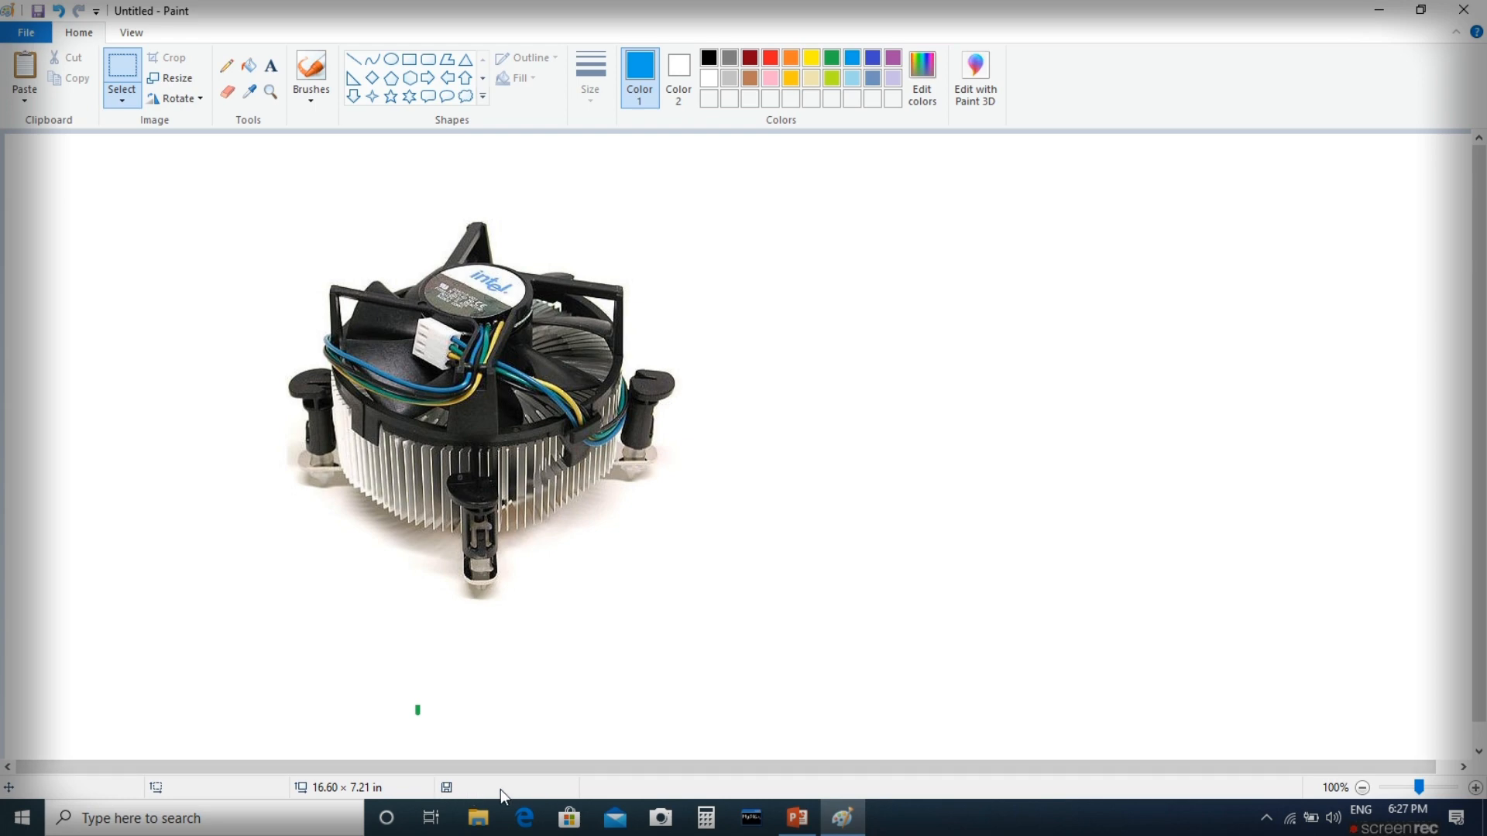
- Save the picture as a PNG file named "fan" in the pic folder
left_click(23, 34)
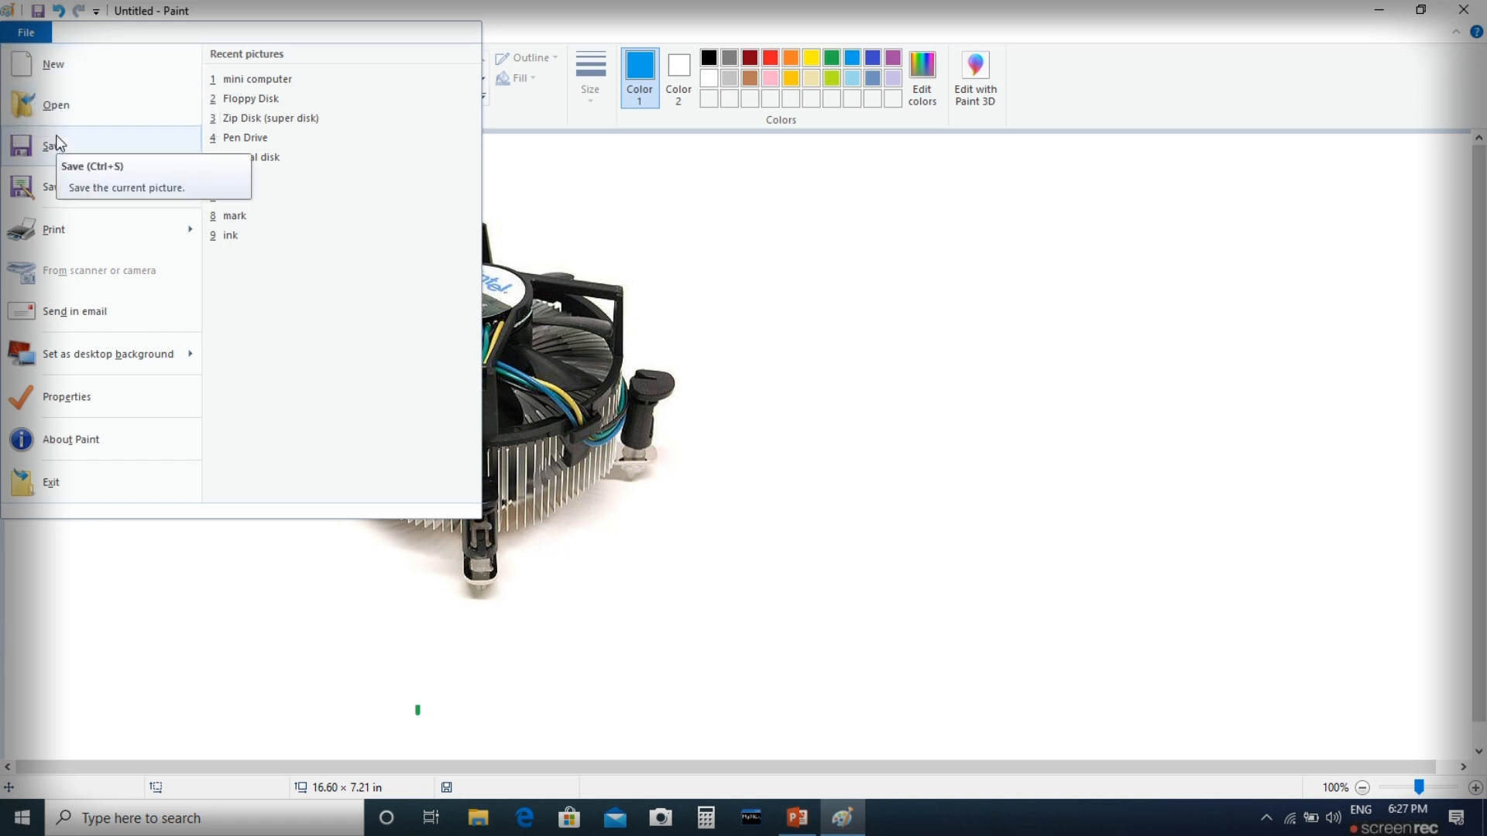
left_click(75, 147)
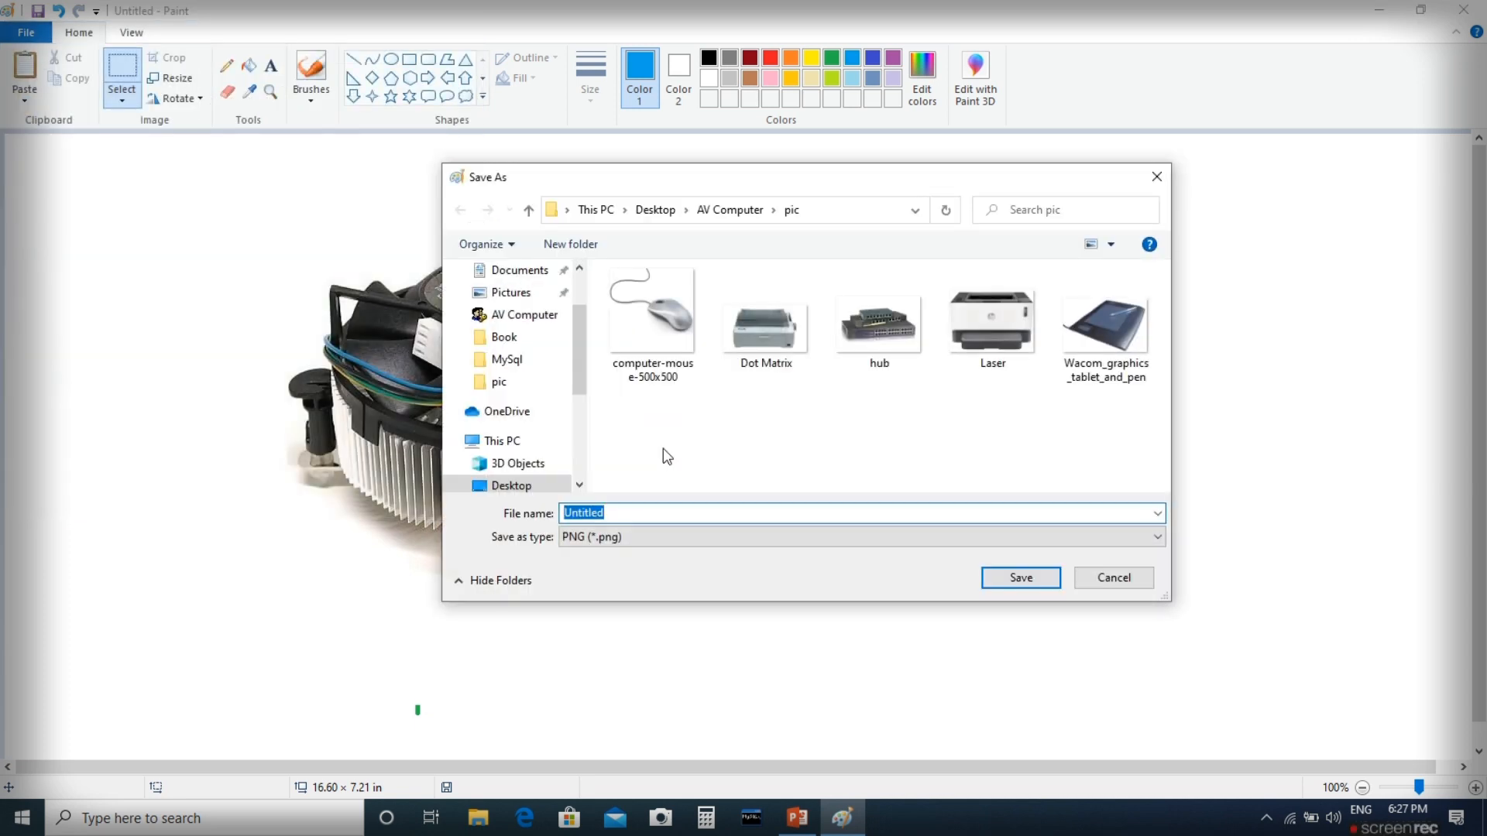
type("fan")
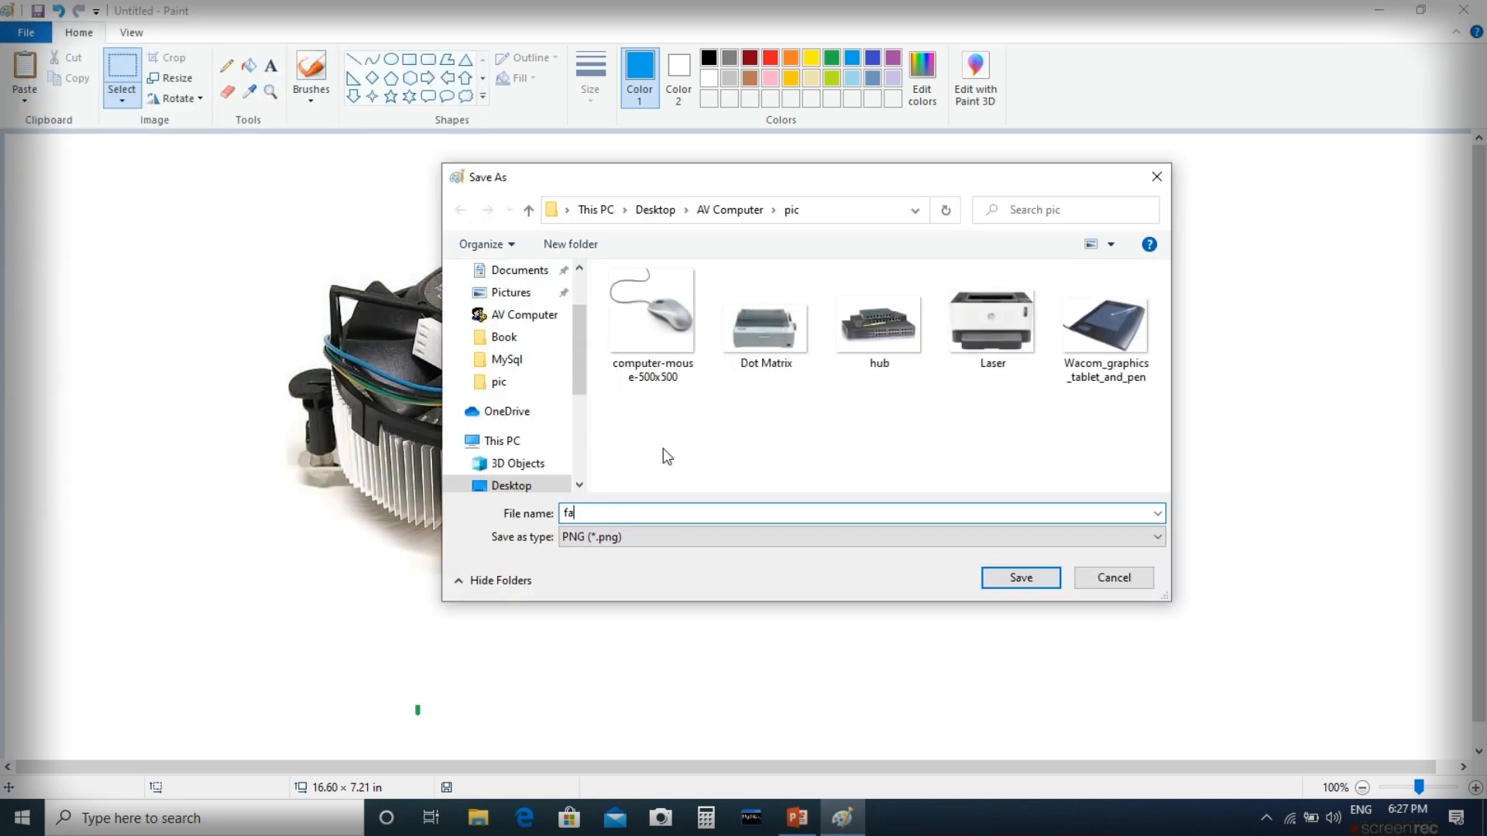
left_click(1016, 587)
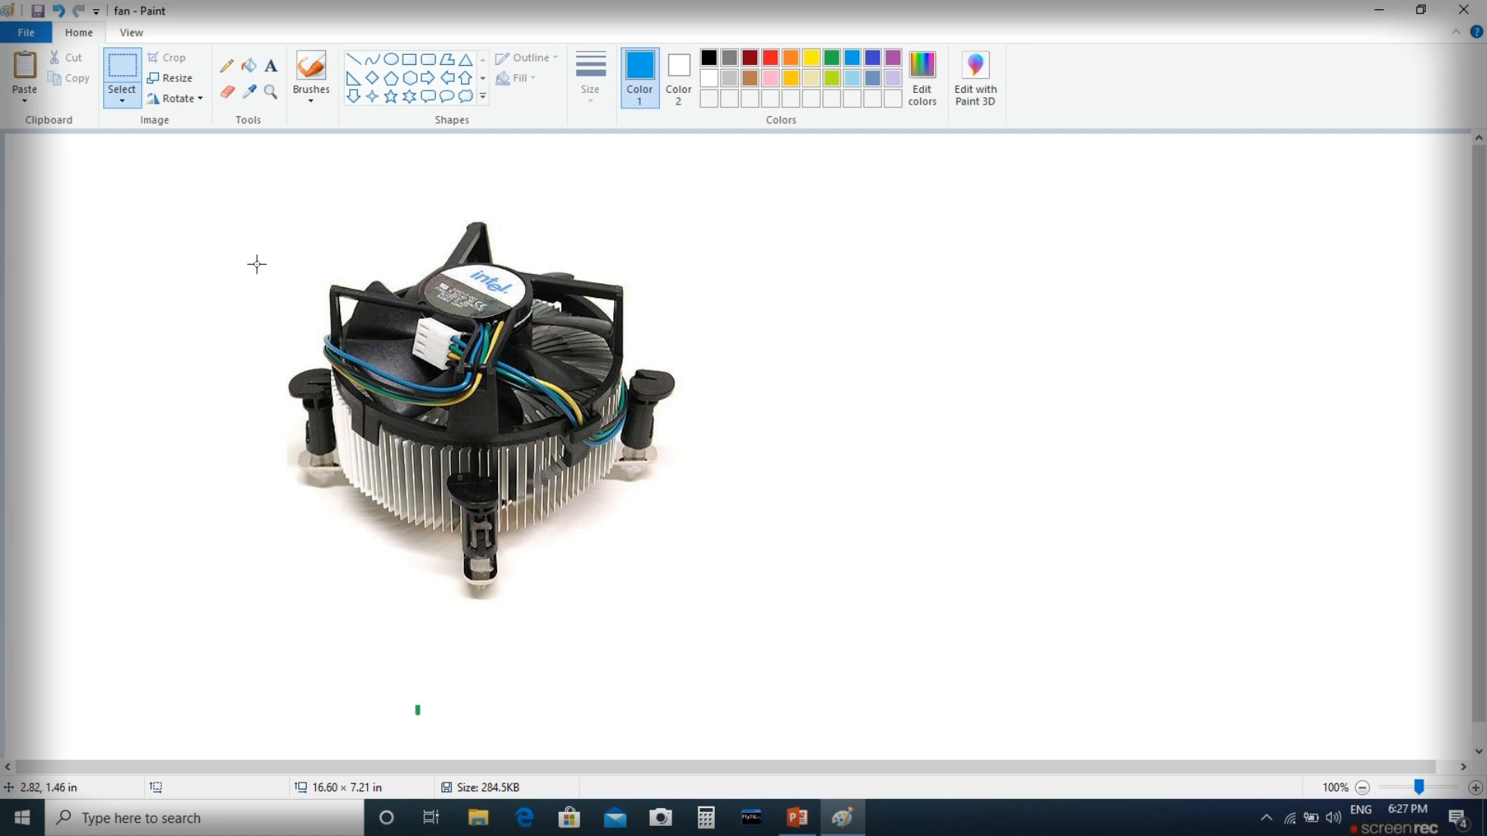
- Resize the whole picture to 70 percent with the aspect ratio maintained, and save it
left_click(175, 80)
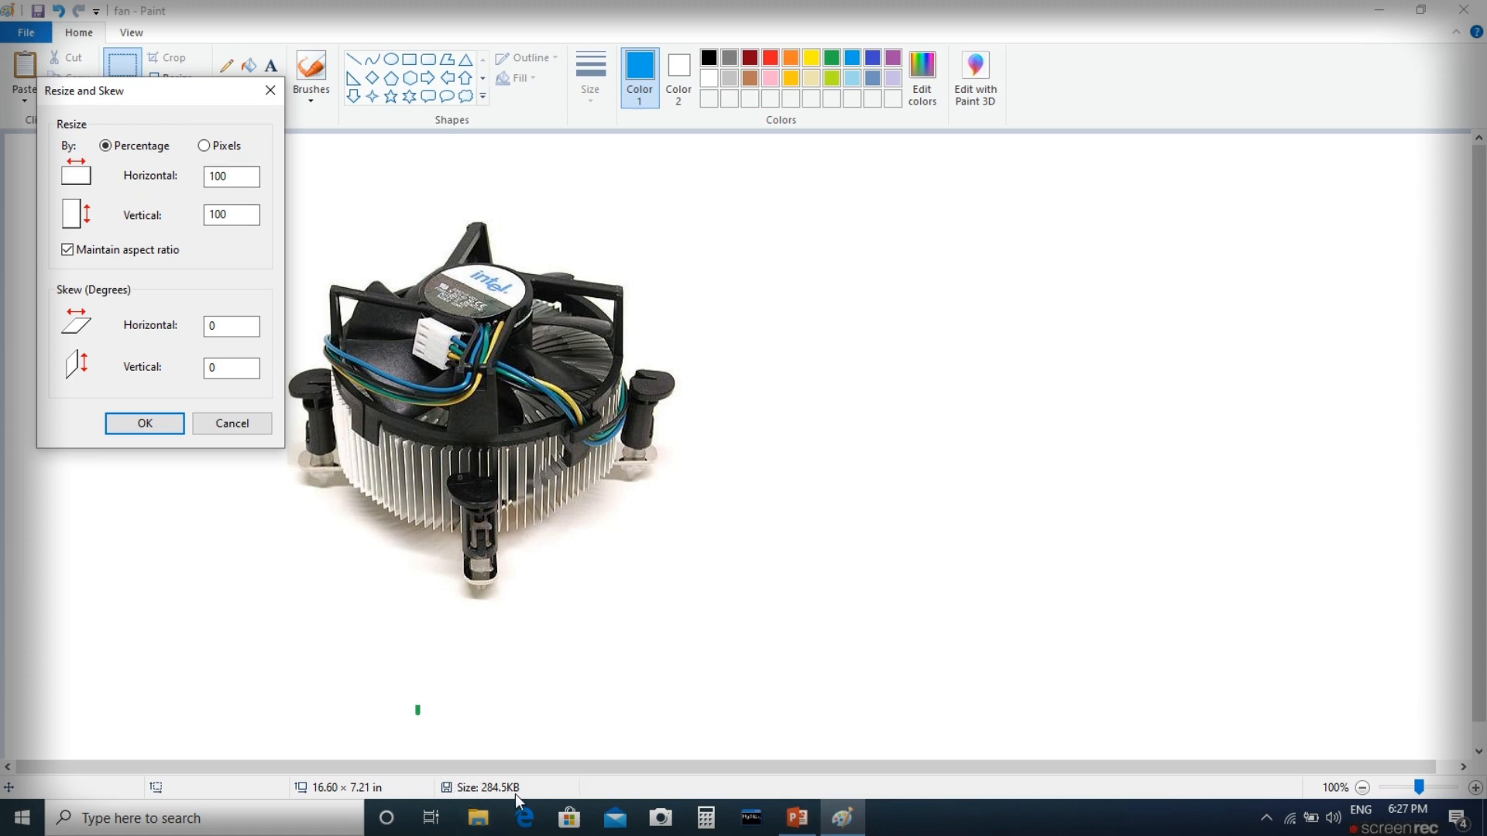
double_click(229, 177)
type("70")
left_click(140, 426)
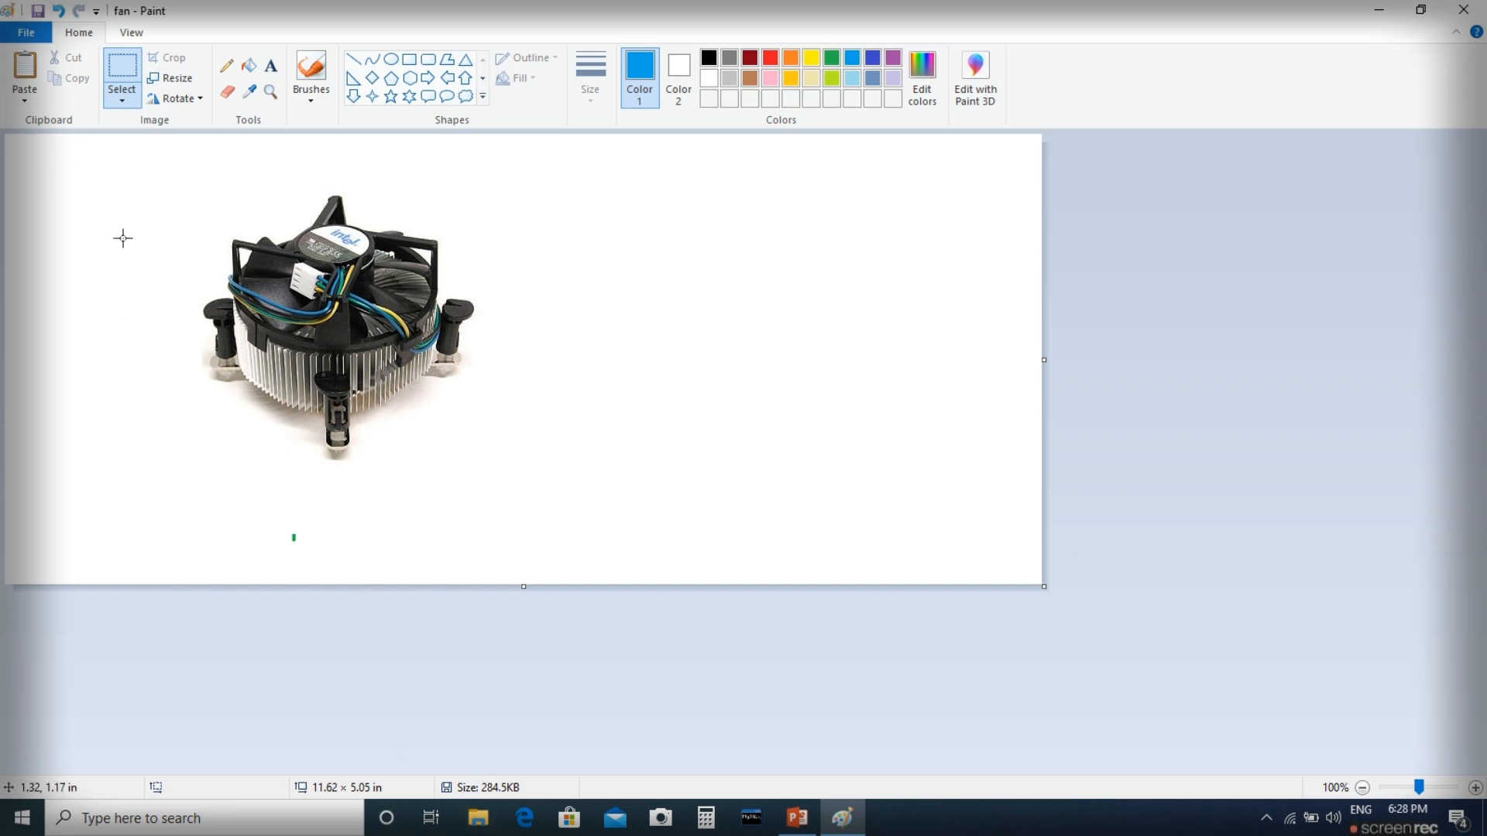
left_click(31, 32)
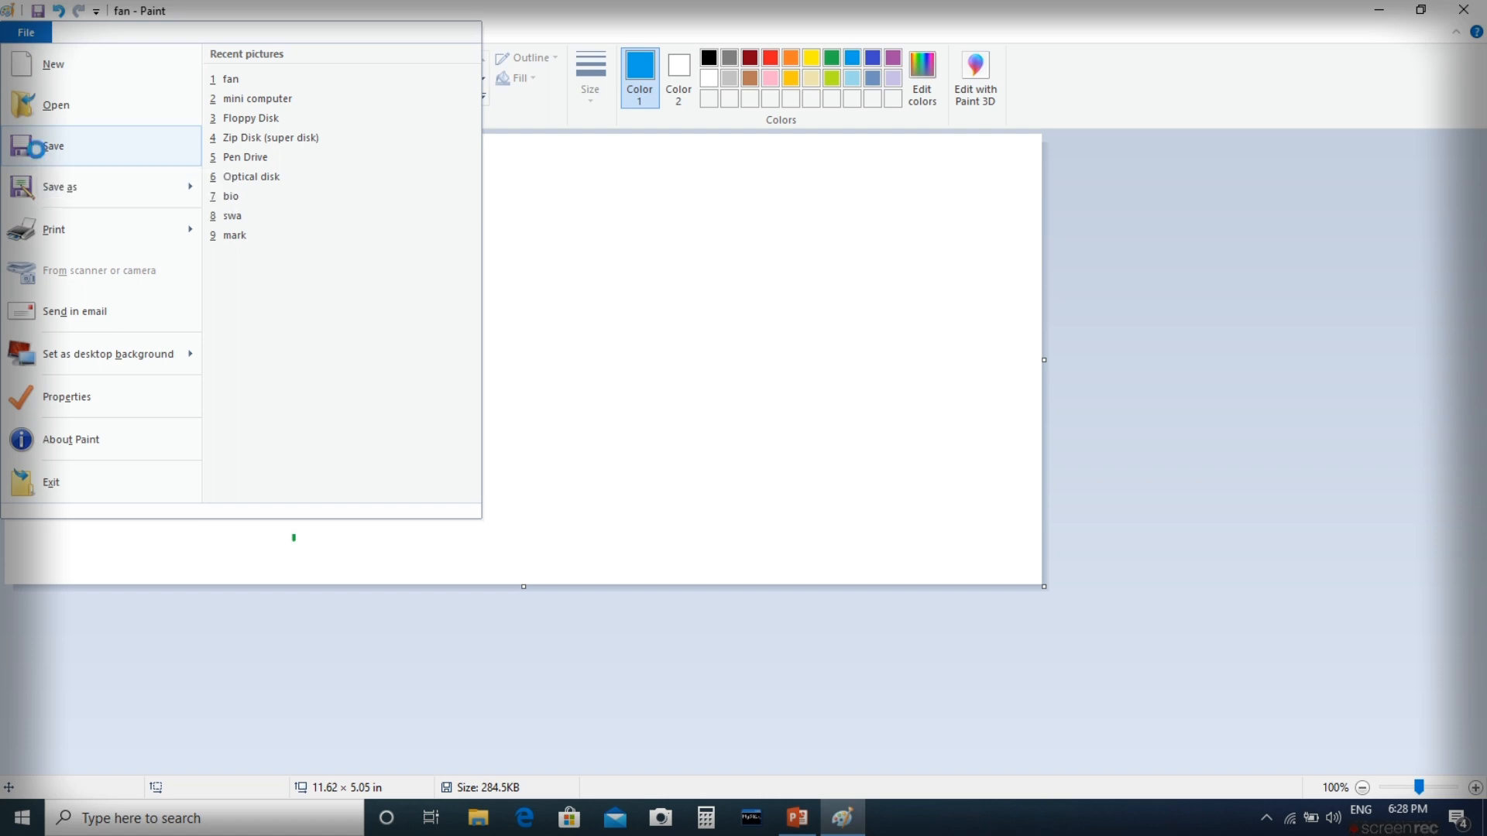
left_click(46, 147)
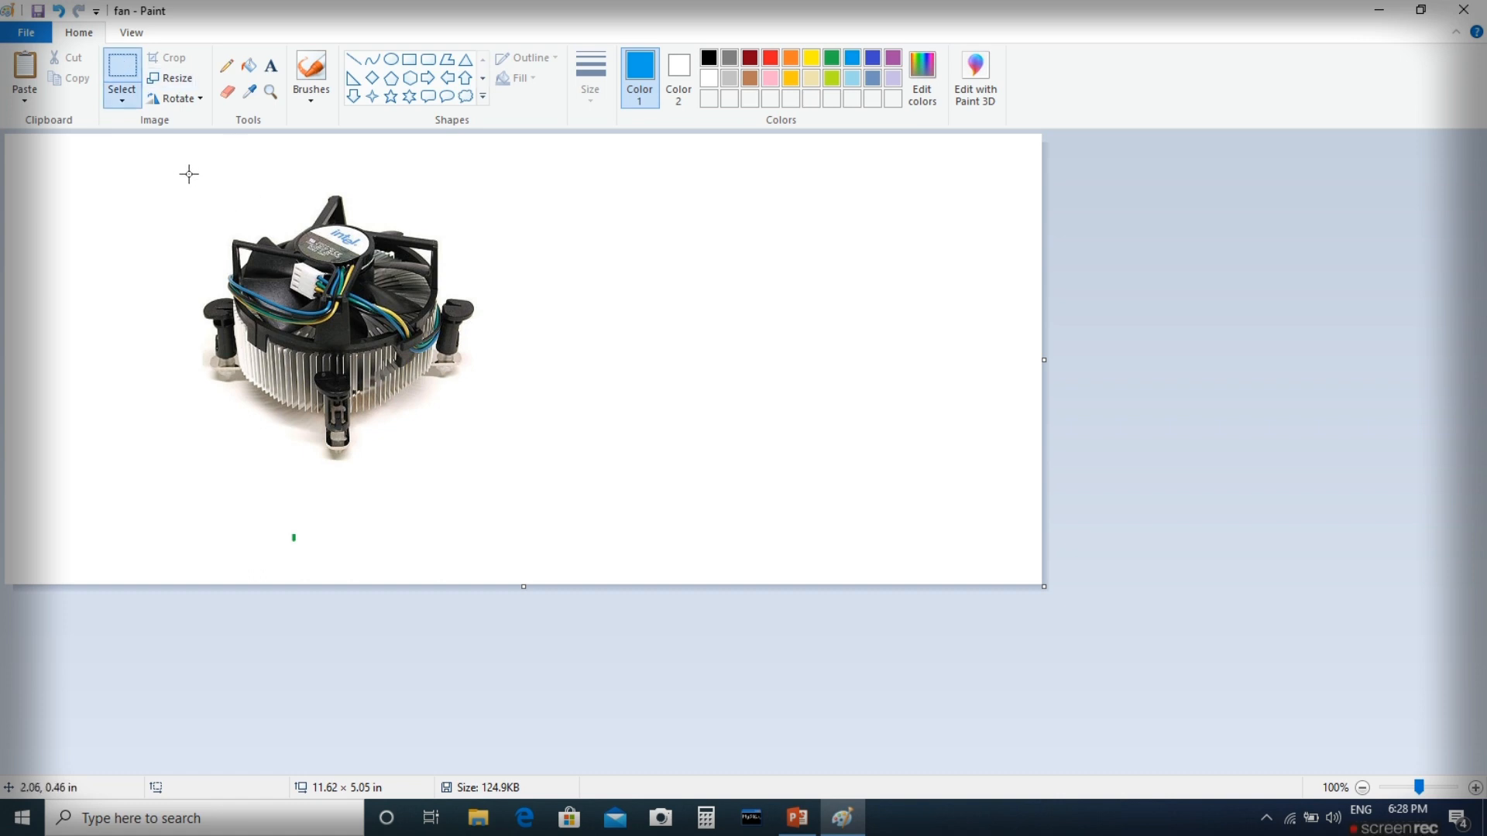
- Crop the picture to a rectangular selection of about 3.50 × 3.57 in around the fan, and save it
left_click_drag(174, 169, 486, 488)
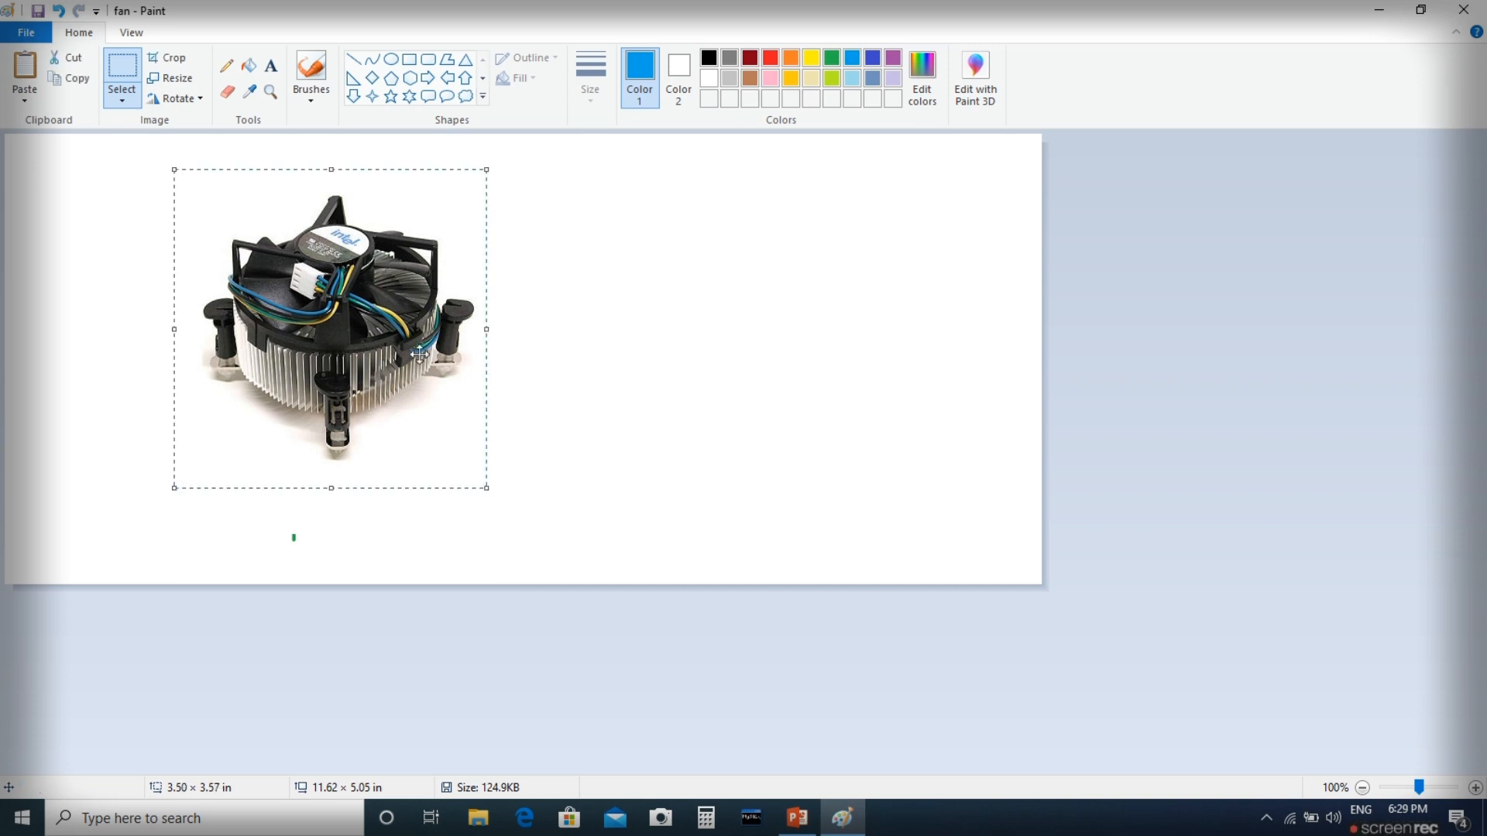
left_click(184, 60)
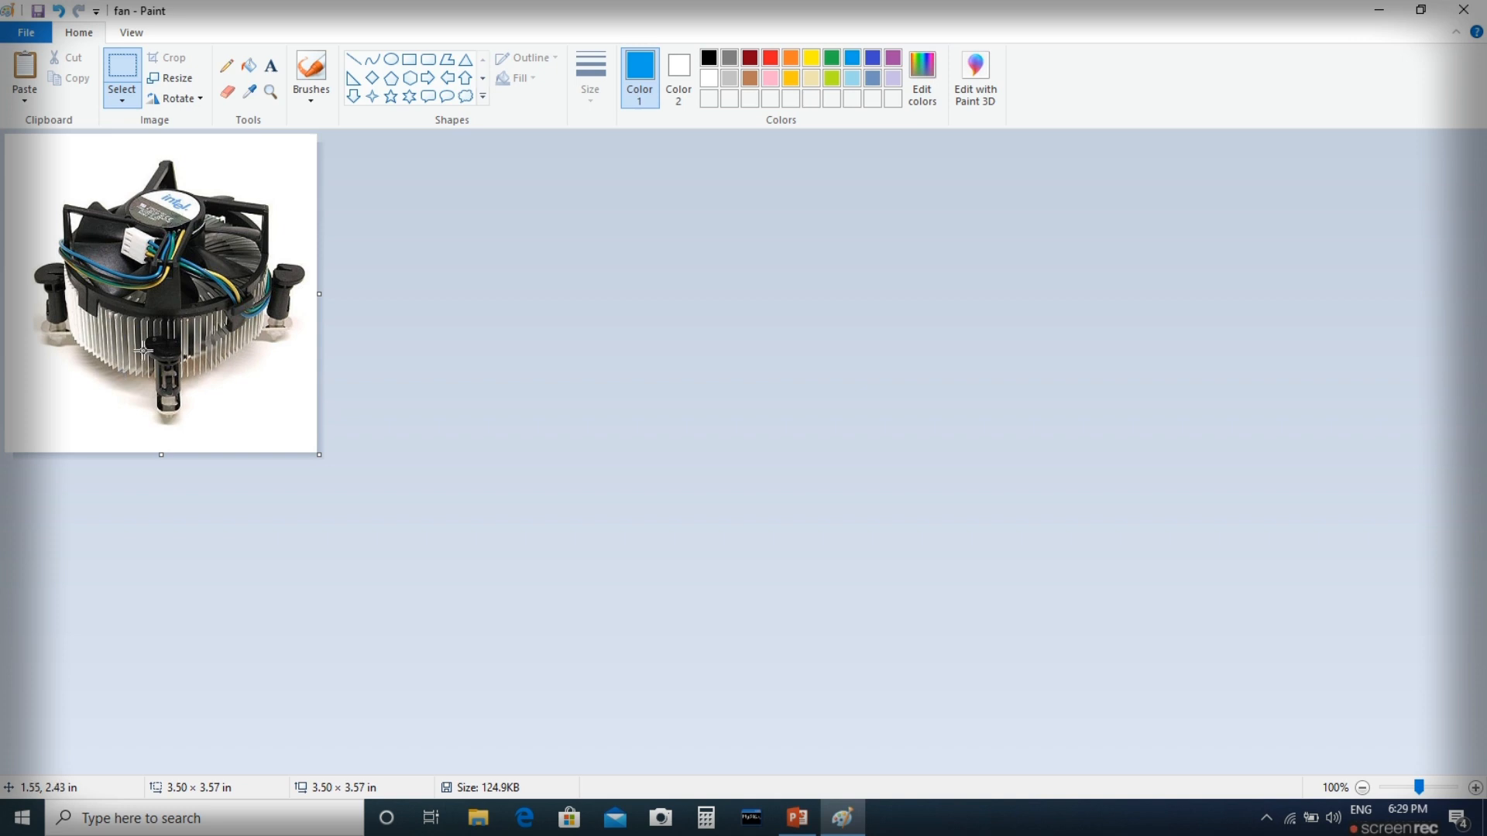
left_click(35, 34)
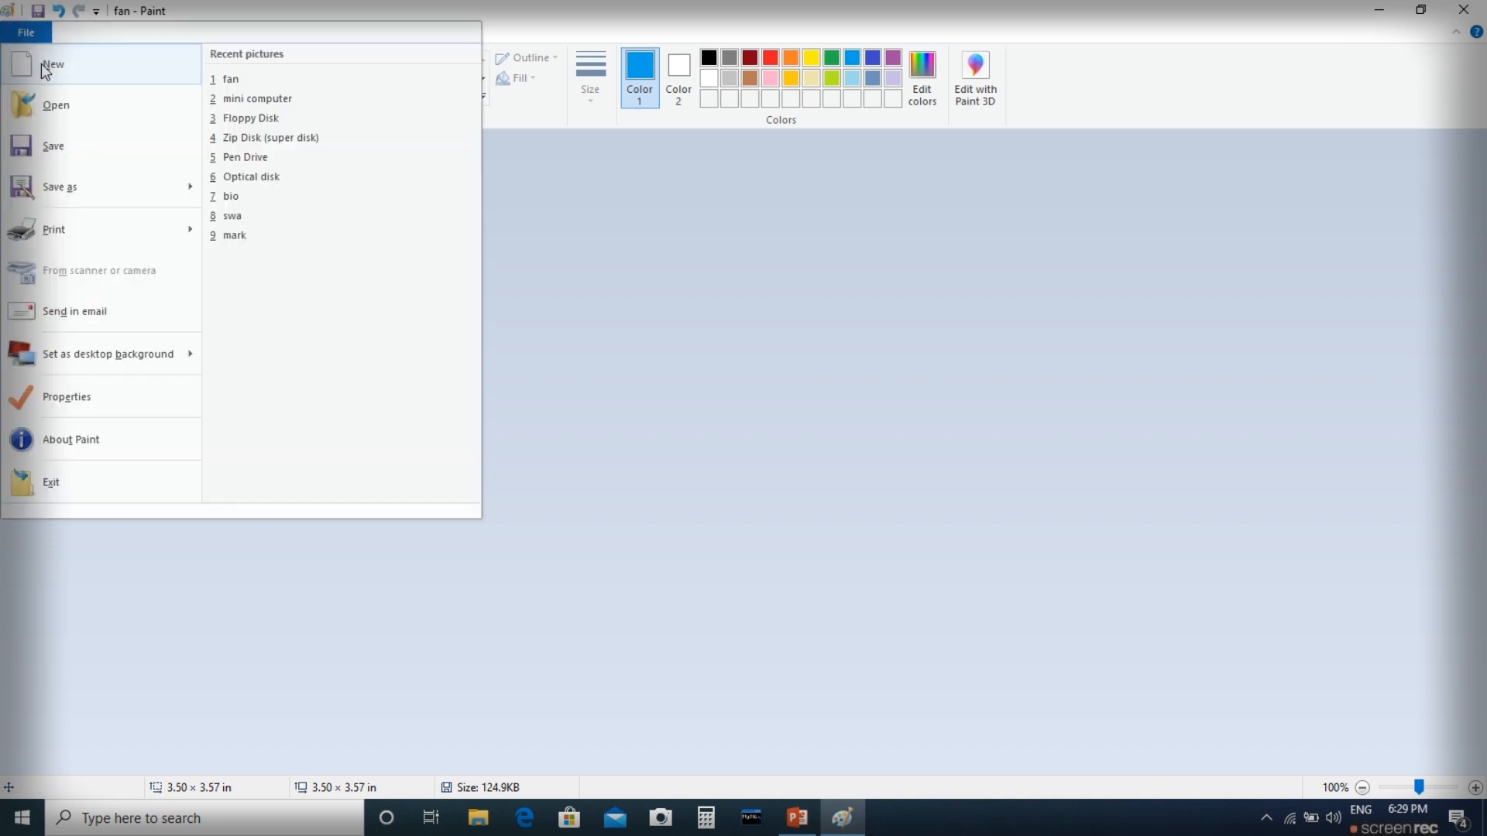
left_click(78, 146)
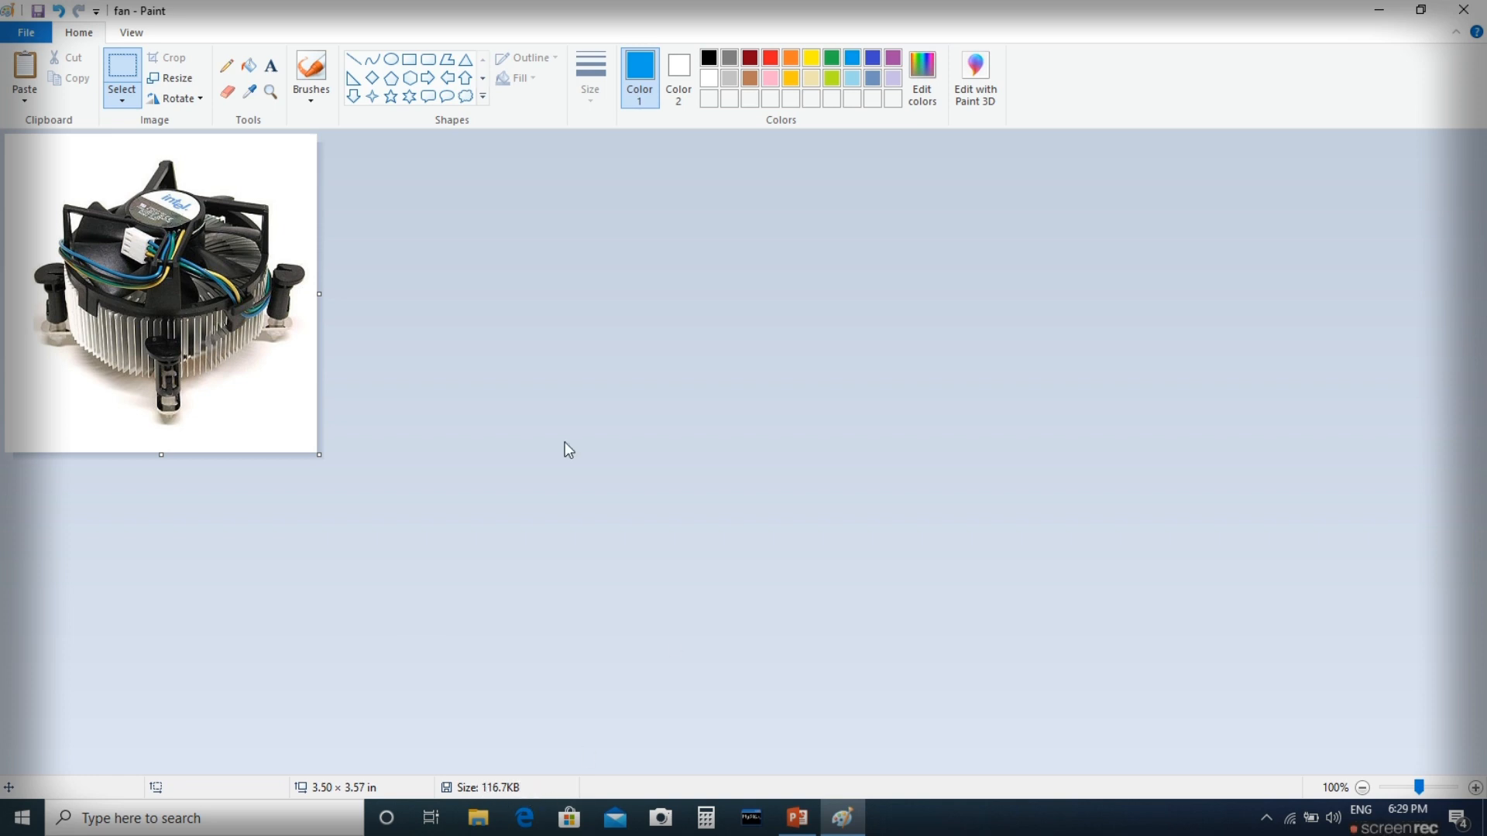
- Rotate the picture right 90°, left 90° and twice by 180°, and flip it horizontally
left_click(183, 102)
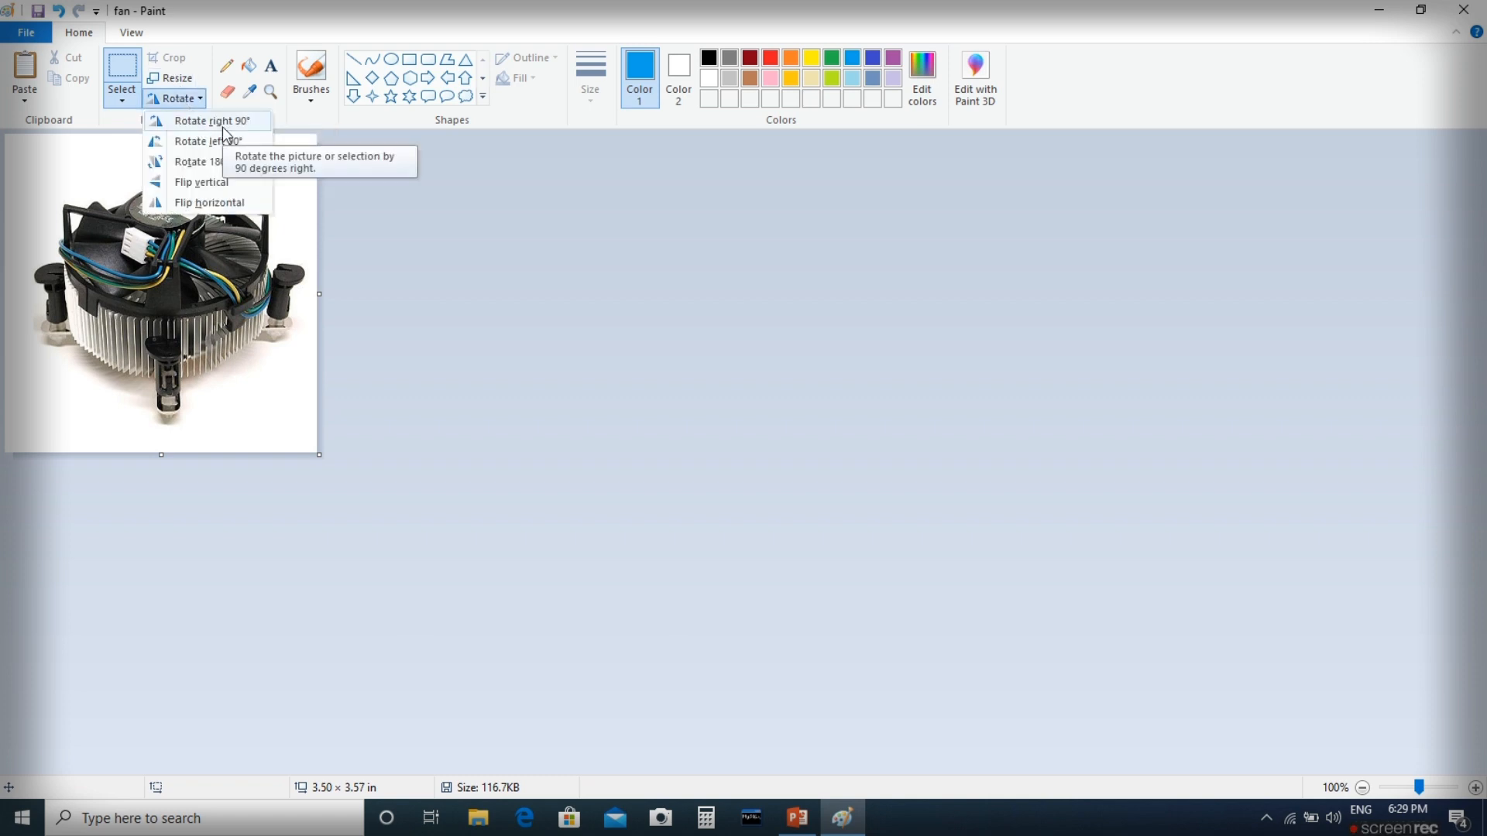
left_click(222, 127)
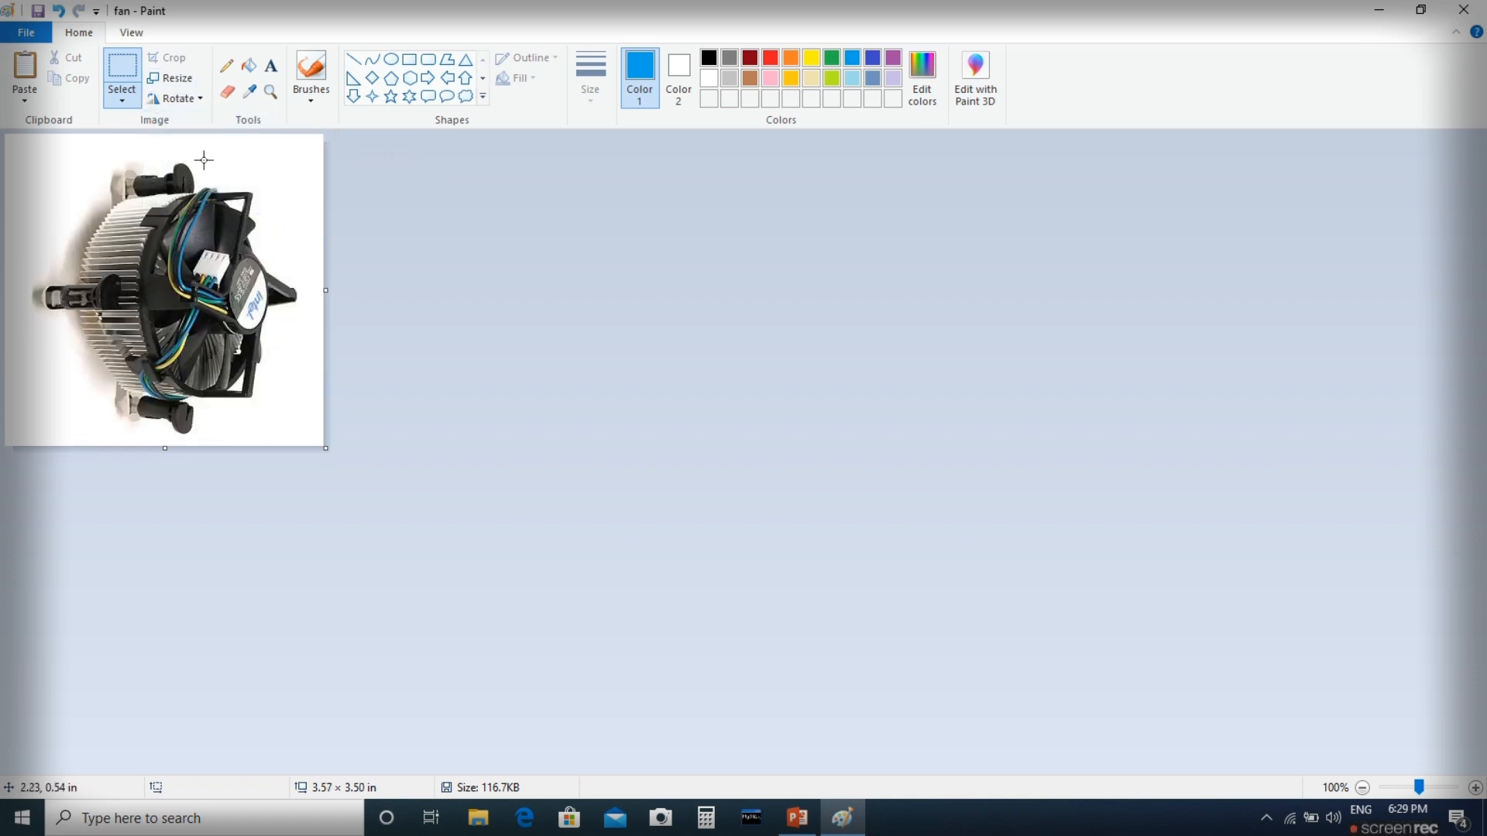
left_click(194, 99)
left_click(204, 142)
left_click(174, 99)
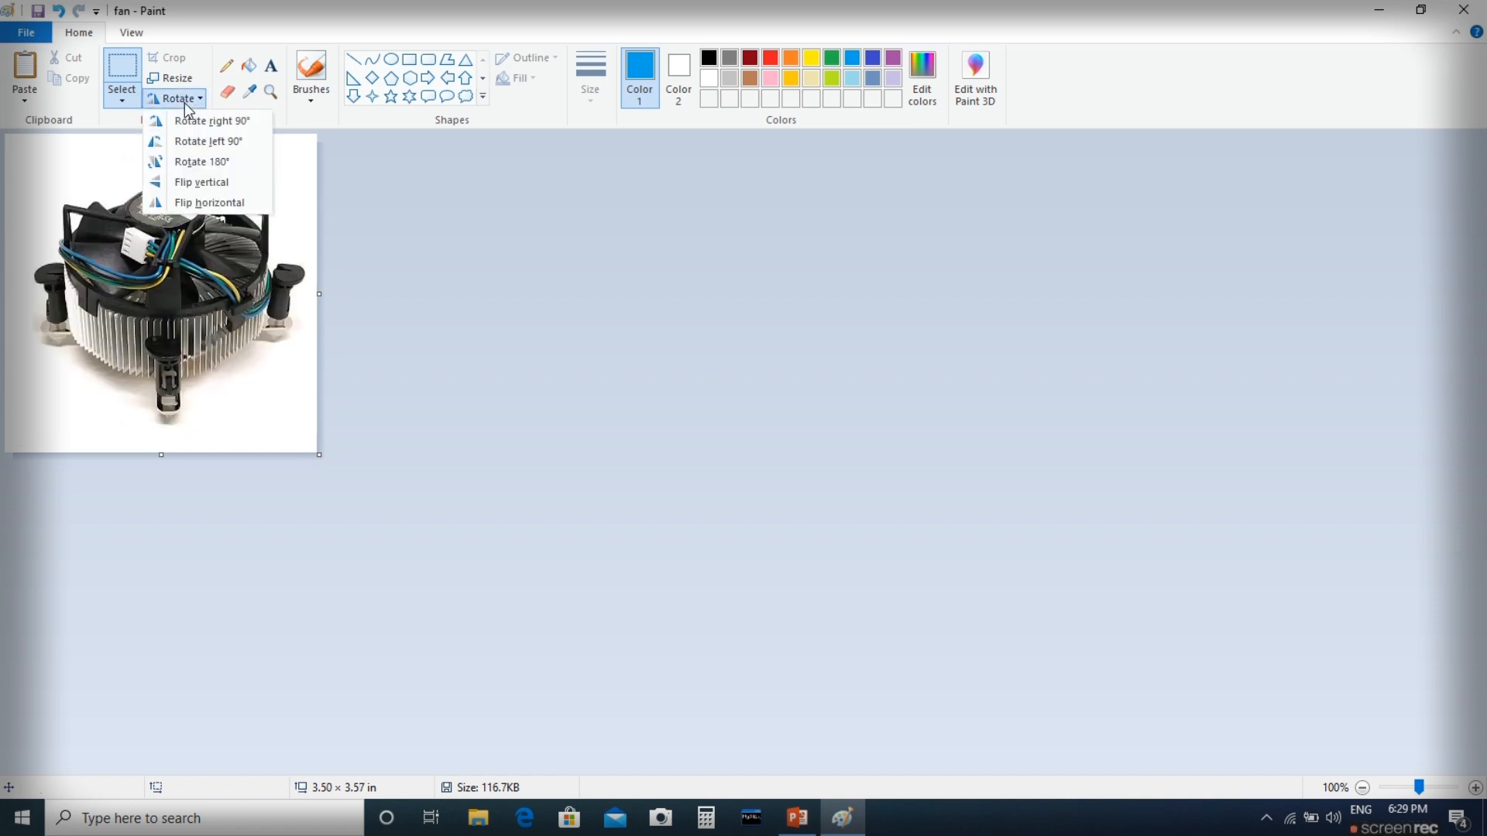
left_click(200, 162)
left_click(174, 99)
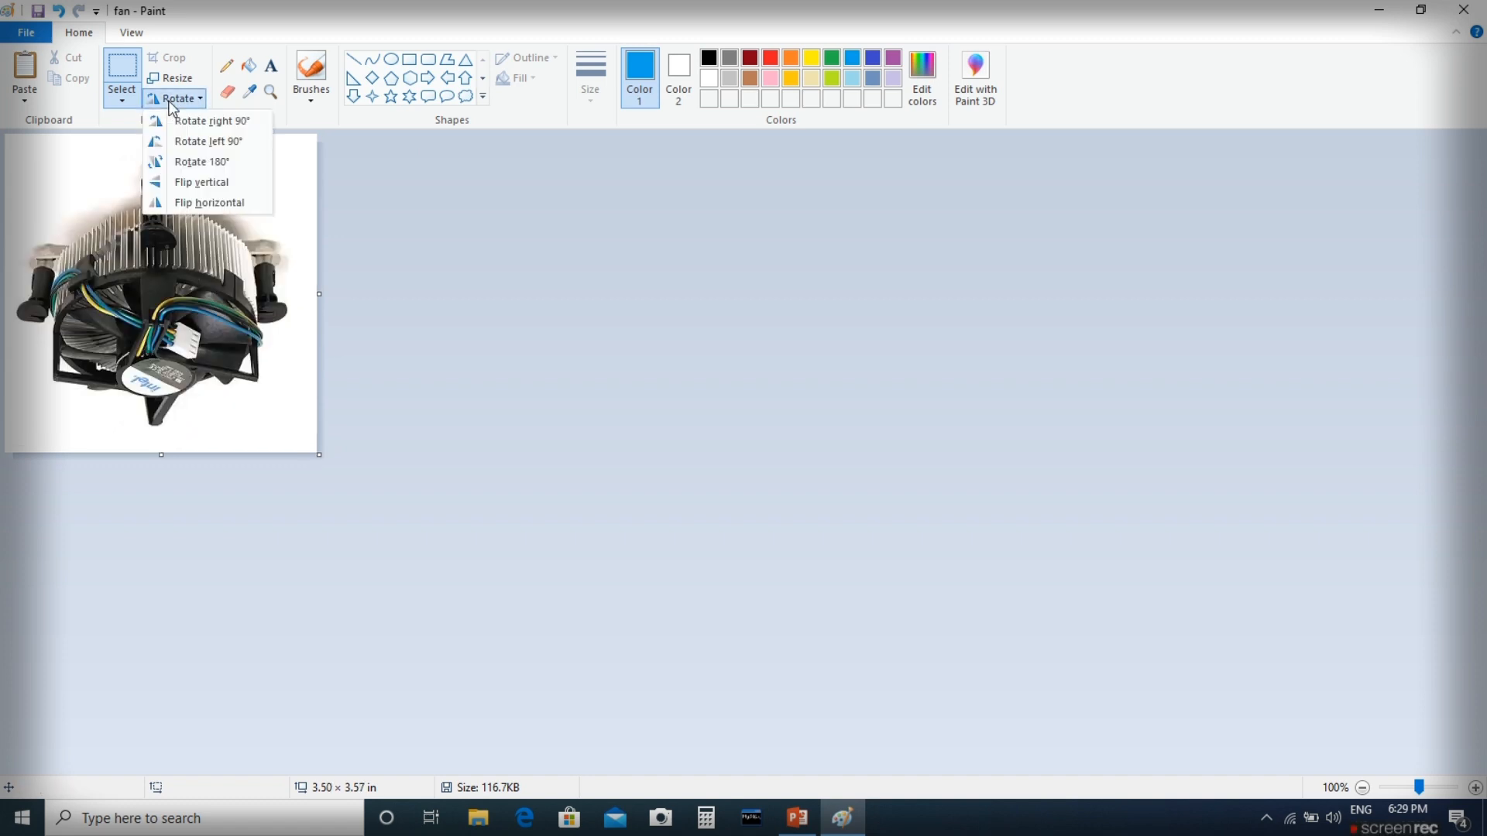
left_click(194, 162)
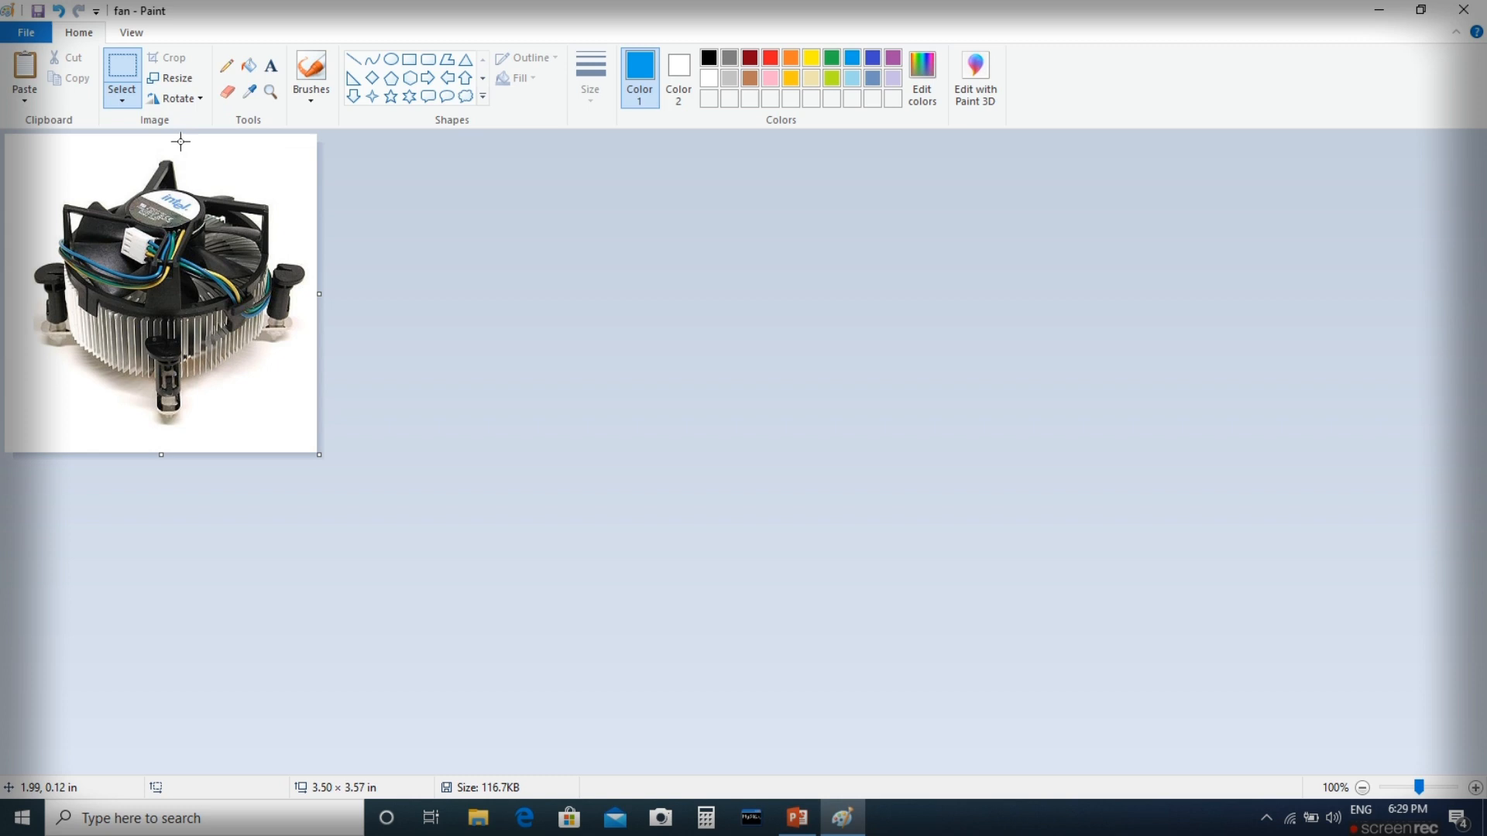
left_click(175, 99)
left_click(195, 203)
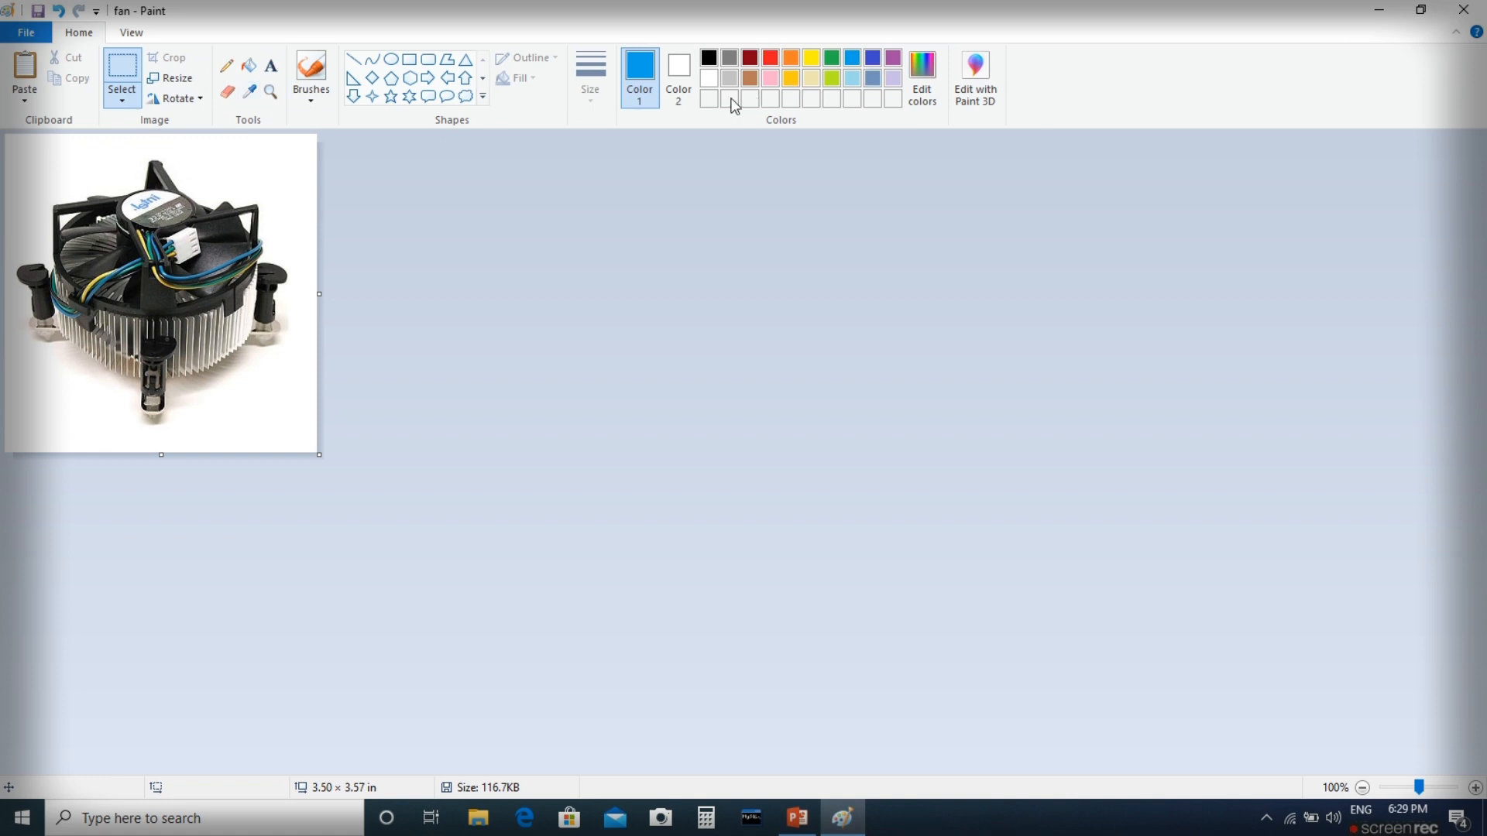
- Start a new picture without saving the changes to fan.png, and reopen "fan" from the recent pictures
left_click(41, 34)
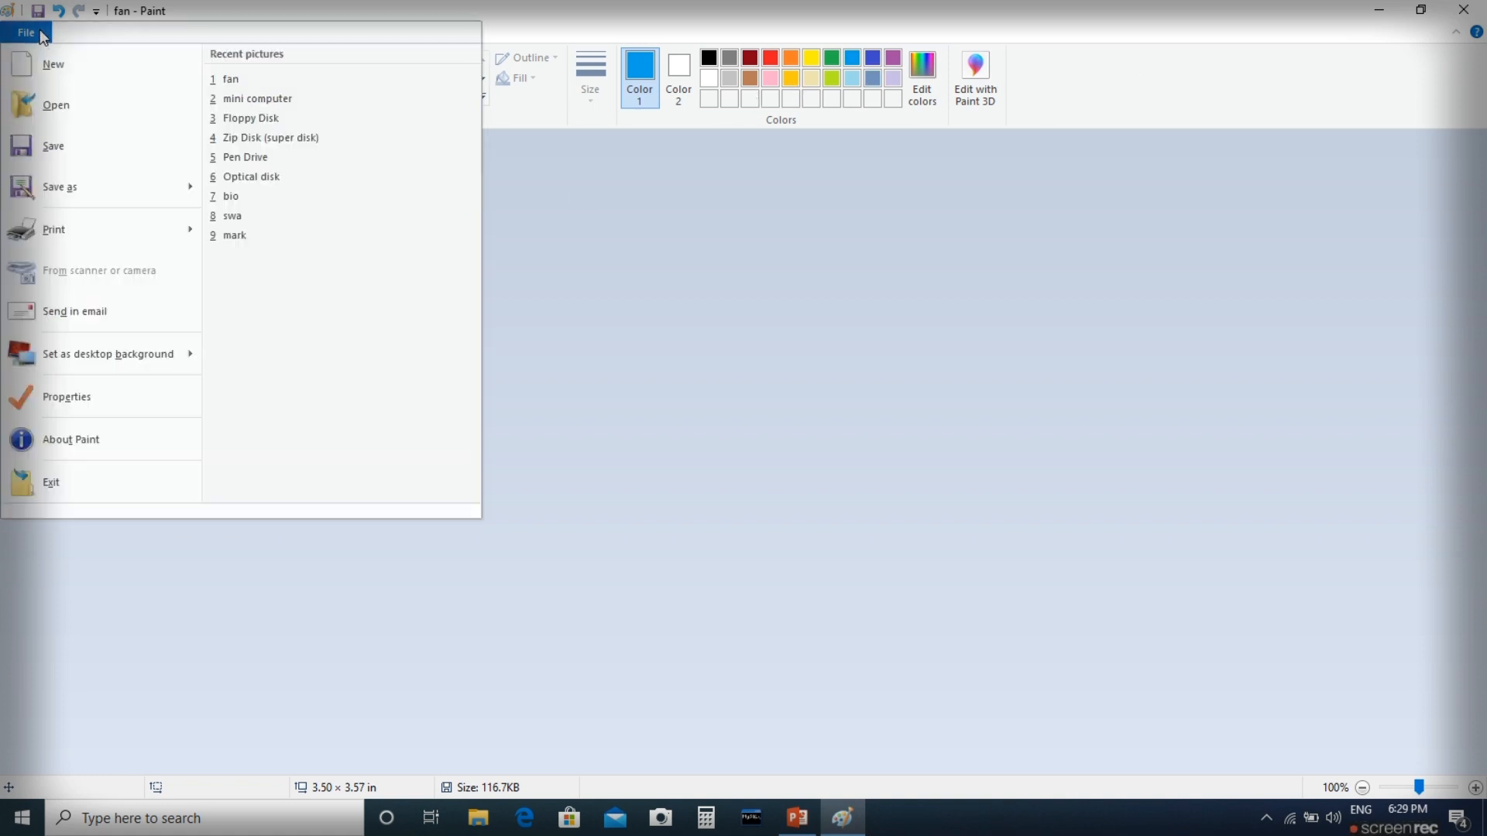
left_click(55, 65)
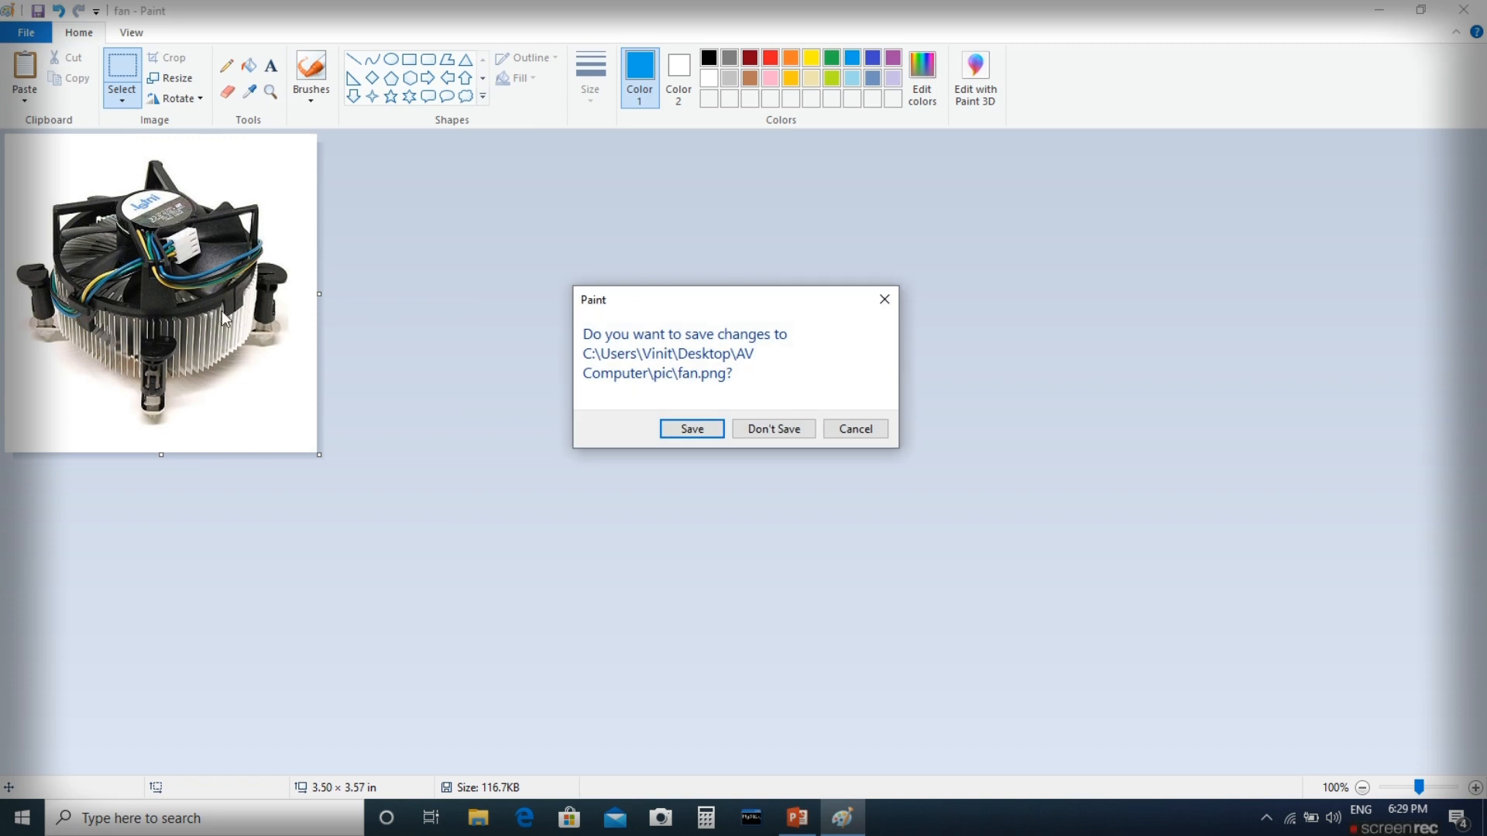
left_click(791, 432)
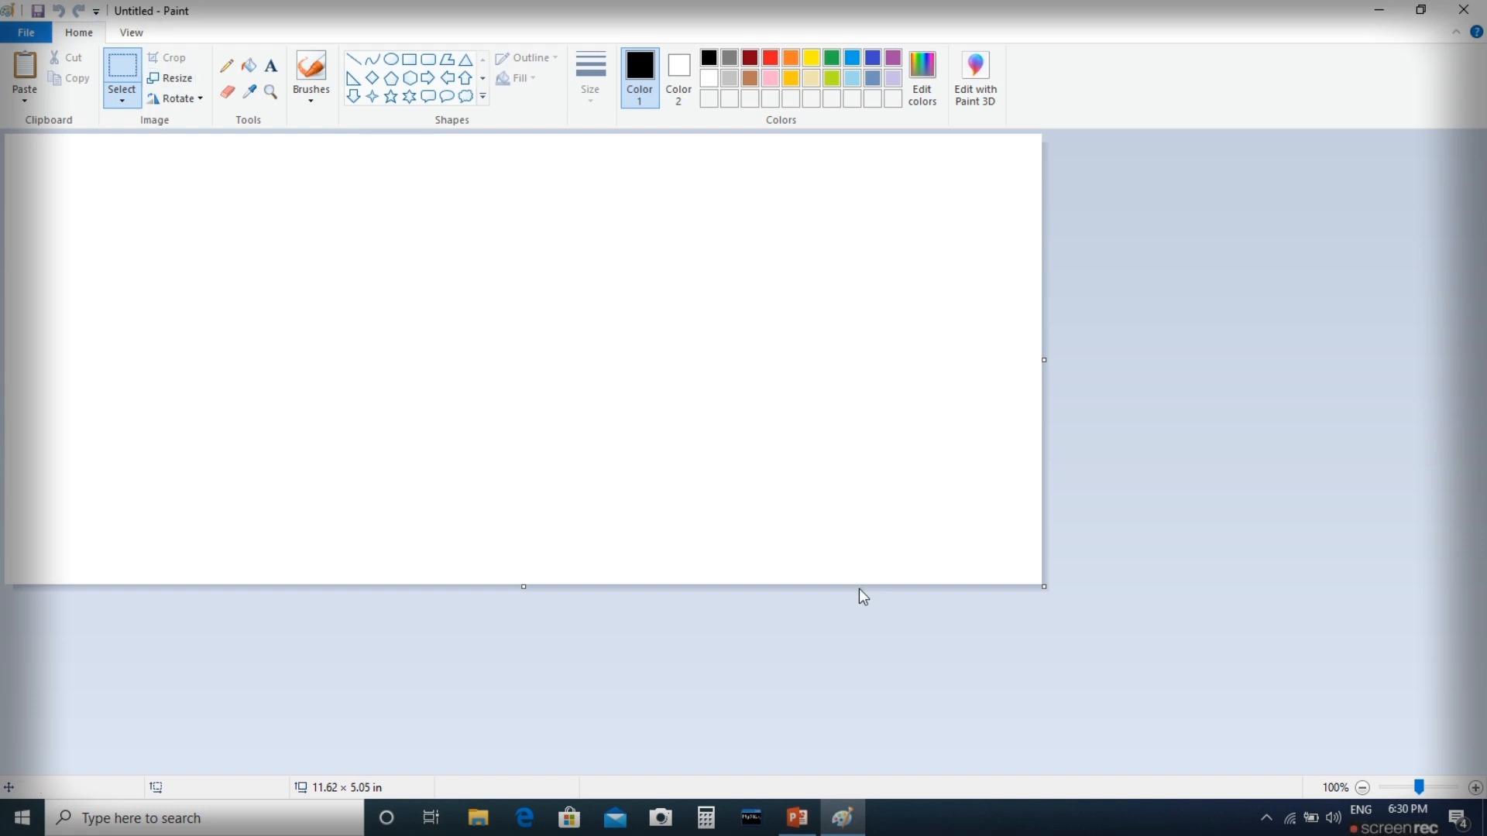
left_click(26, 32)
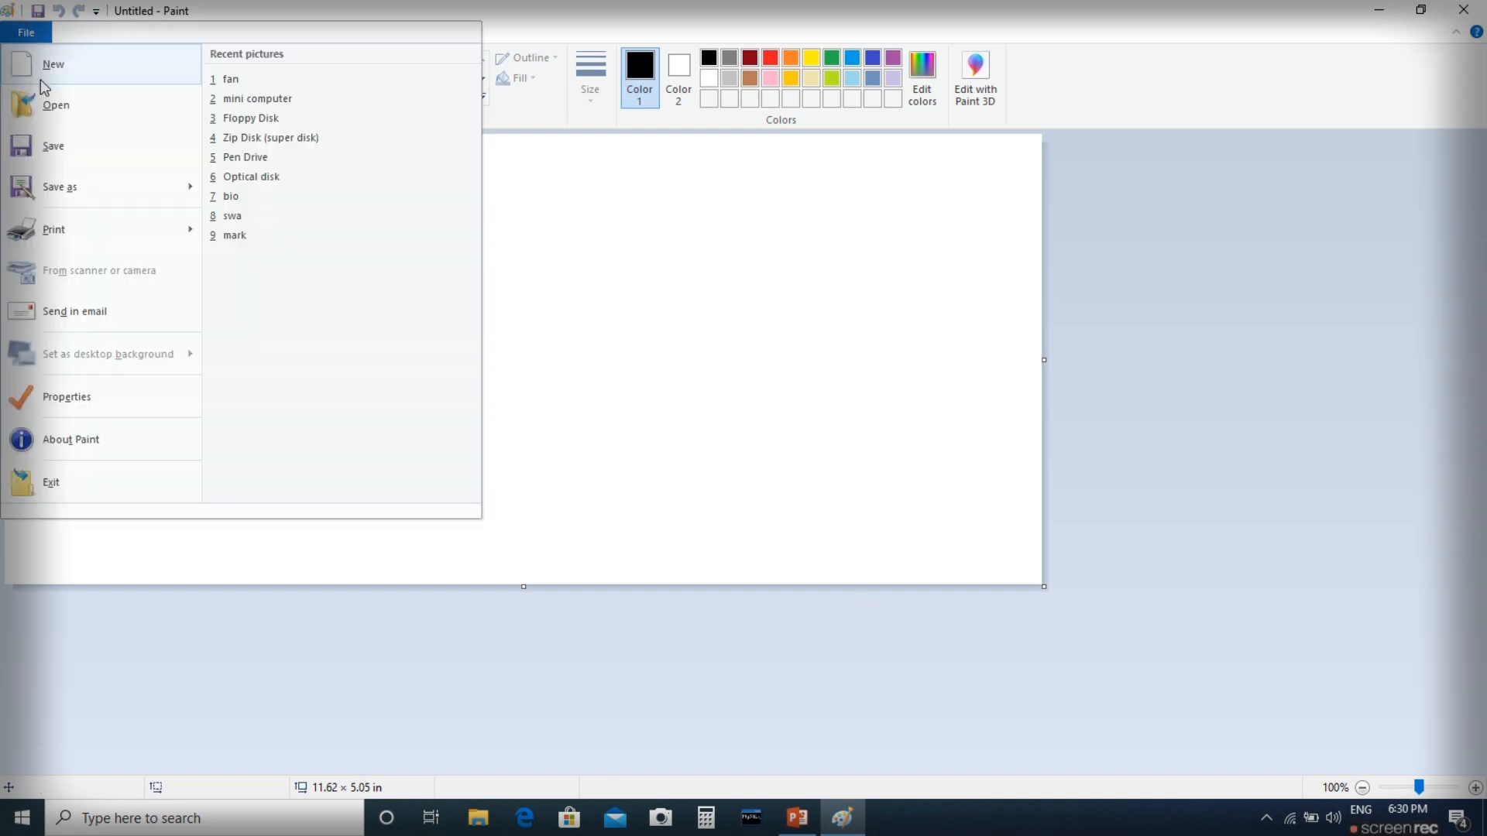
left_click(246, 82)
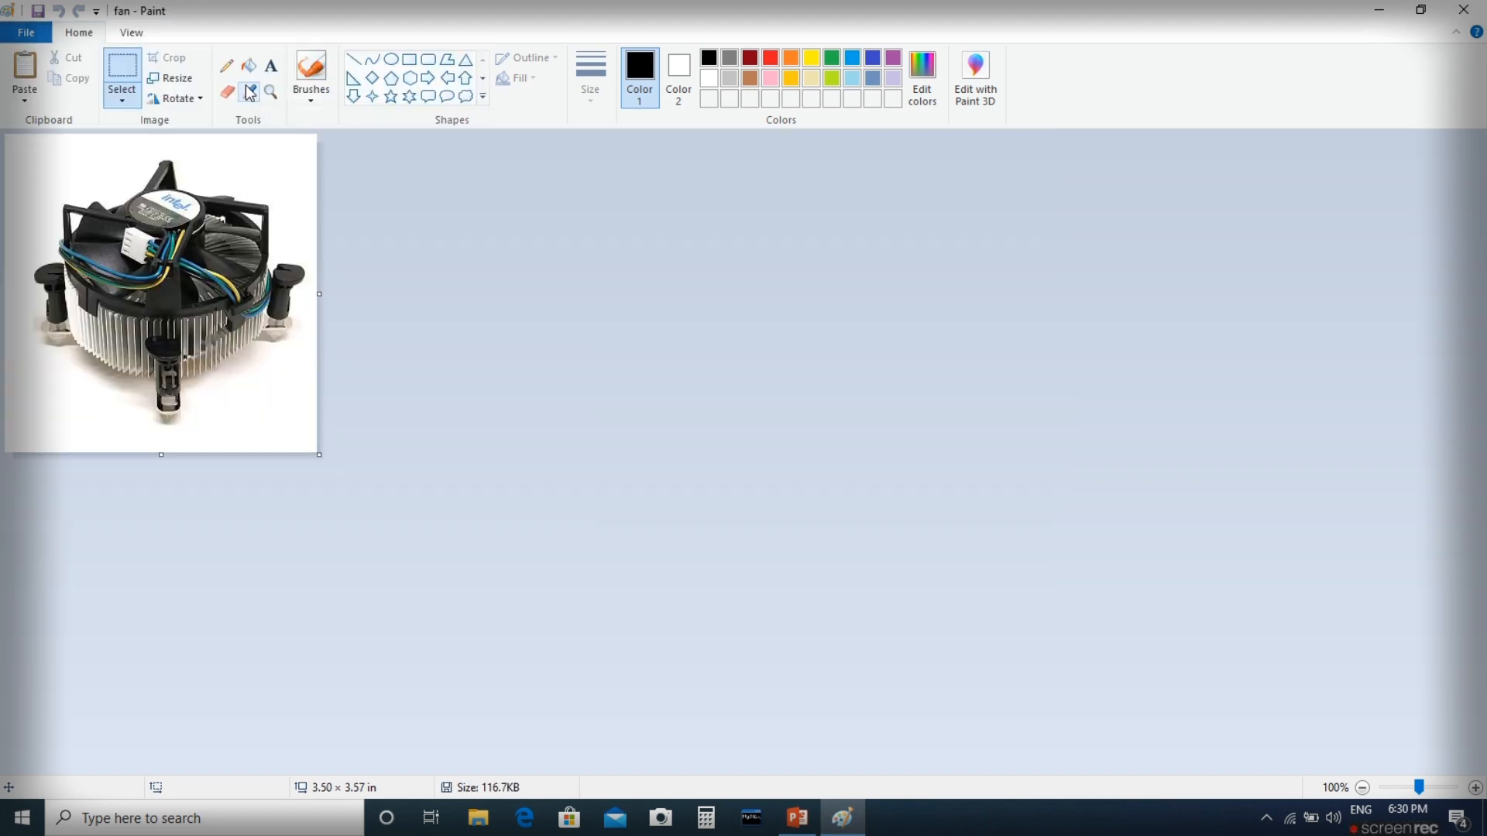
left_click(36, 34)
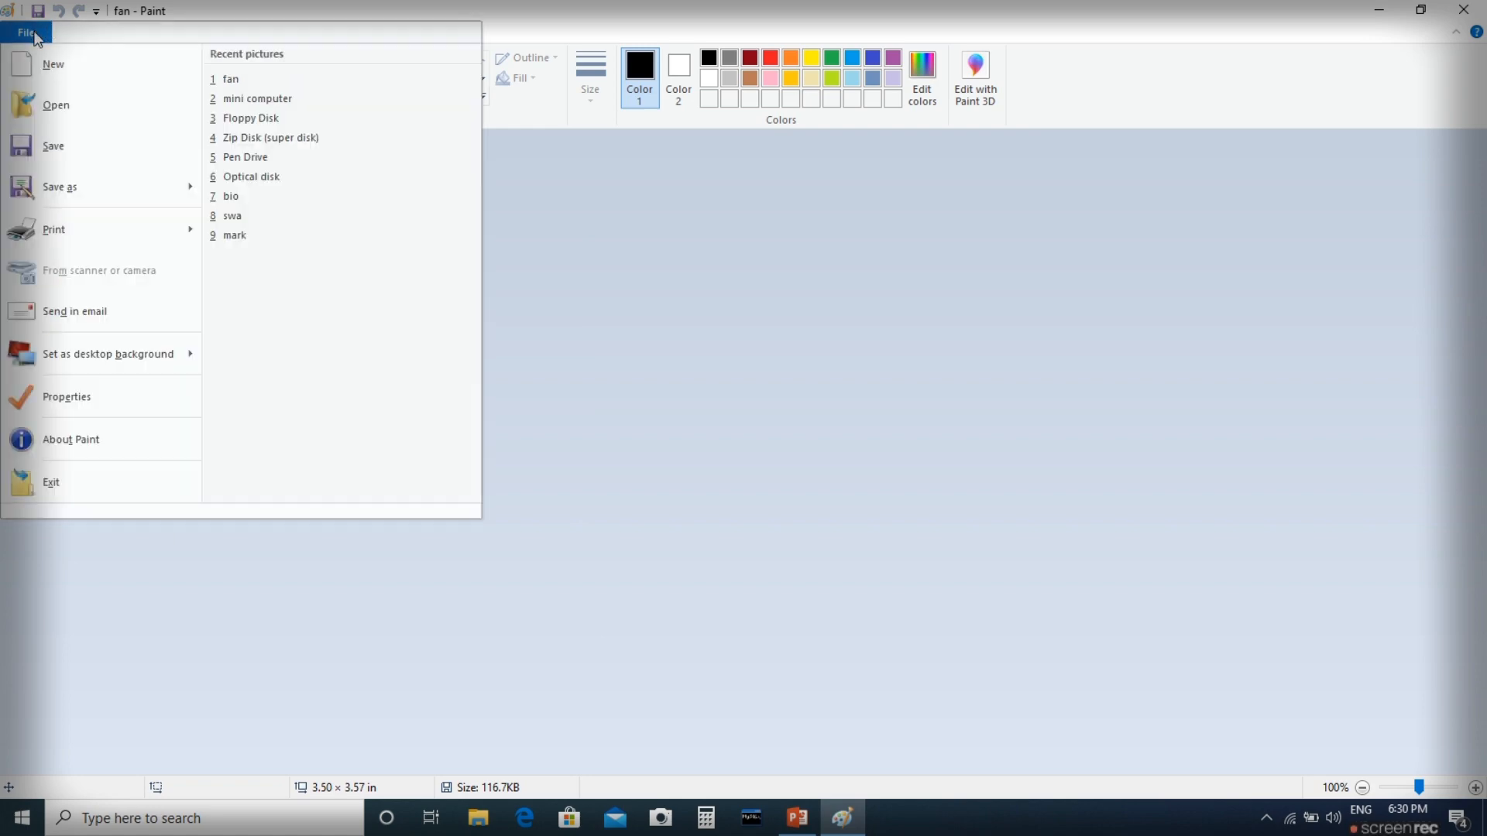
left_click(56, 109)
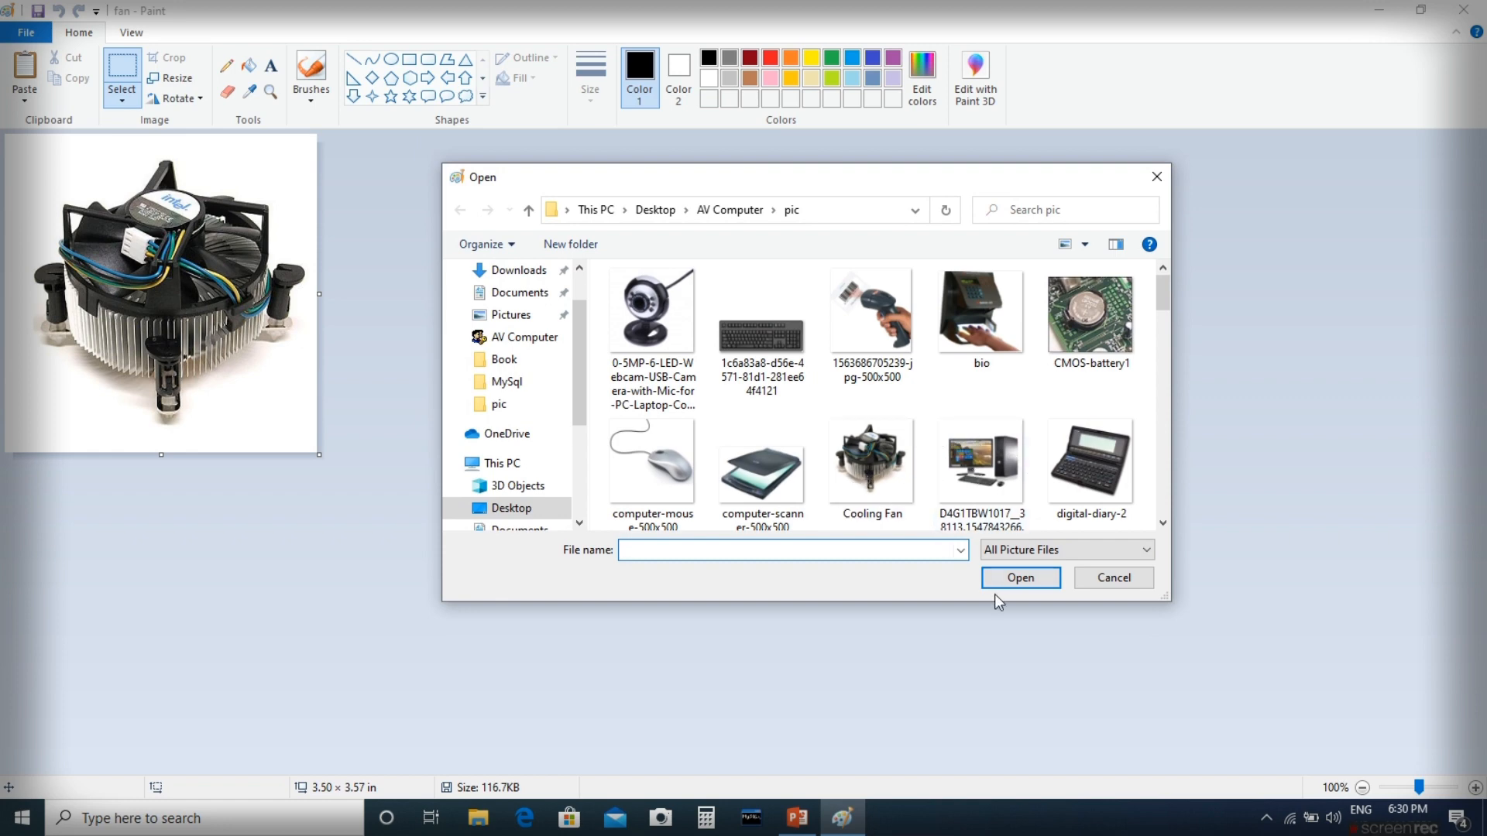
left_click(1114, 578)
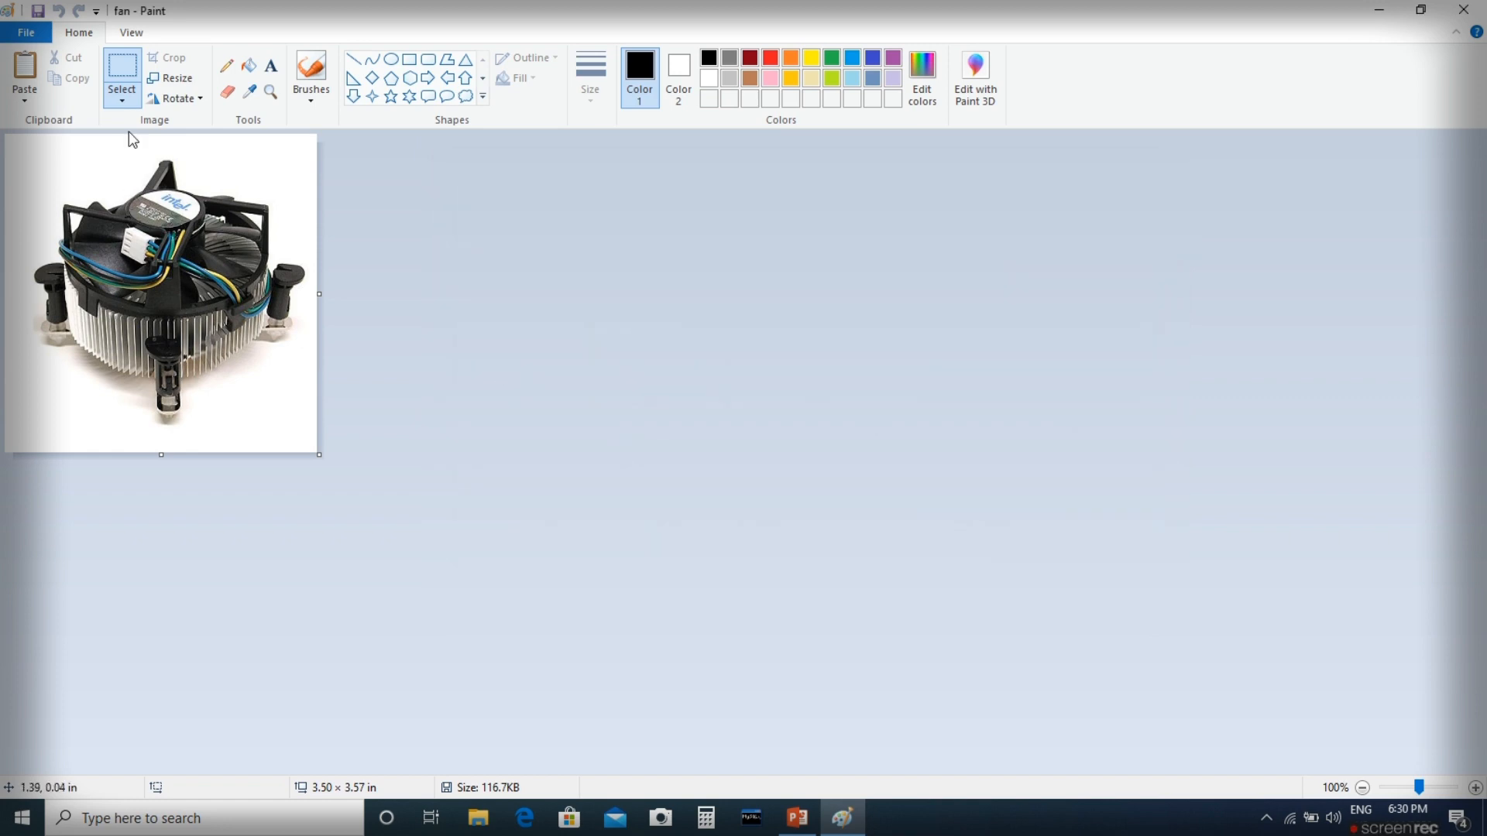
left_click(35, 36)
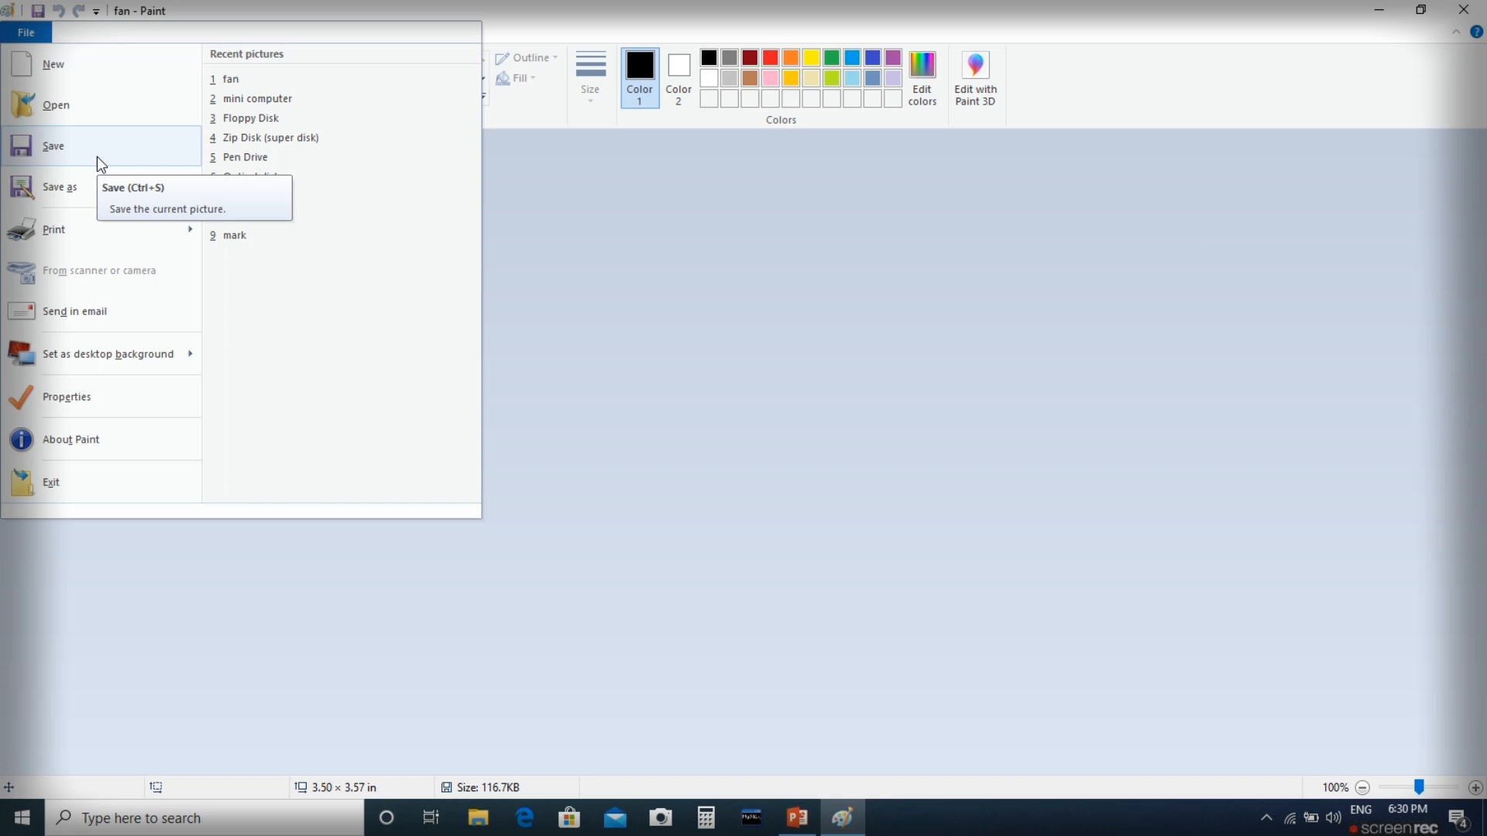
left_click(602, 308)
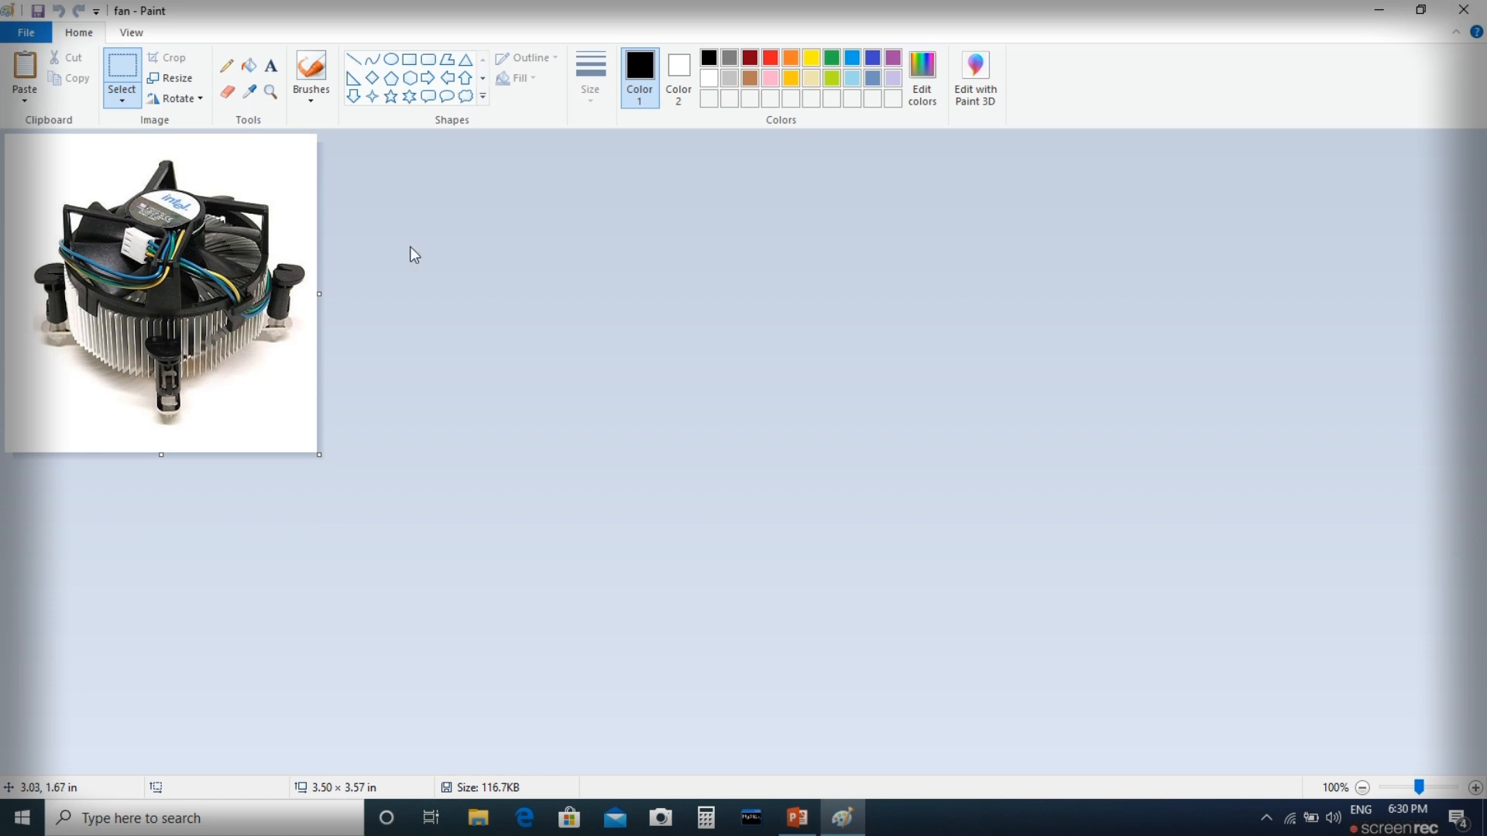
- Draw an oval about 2.79 × 2.68 in over the fan with a Natural pencil fill, and save the picture
left_click(391, 59)
left_click_drag(52, 151, 301, 388)
left_click_drag(217, 269, 201, 276)
left_click(523, 80)
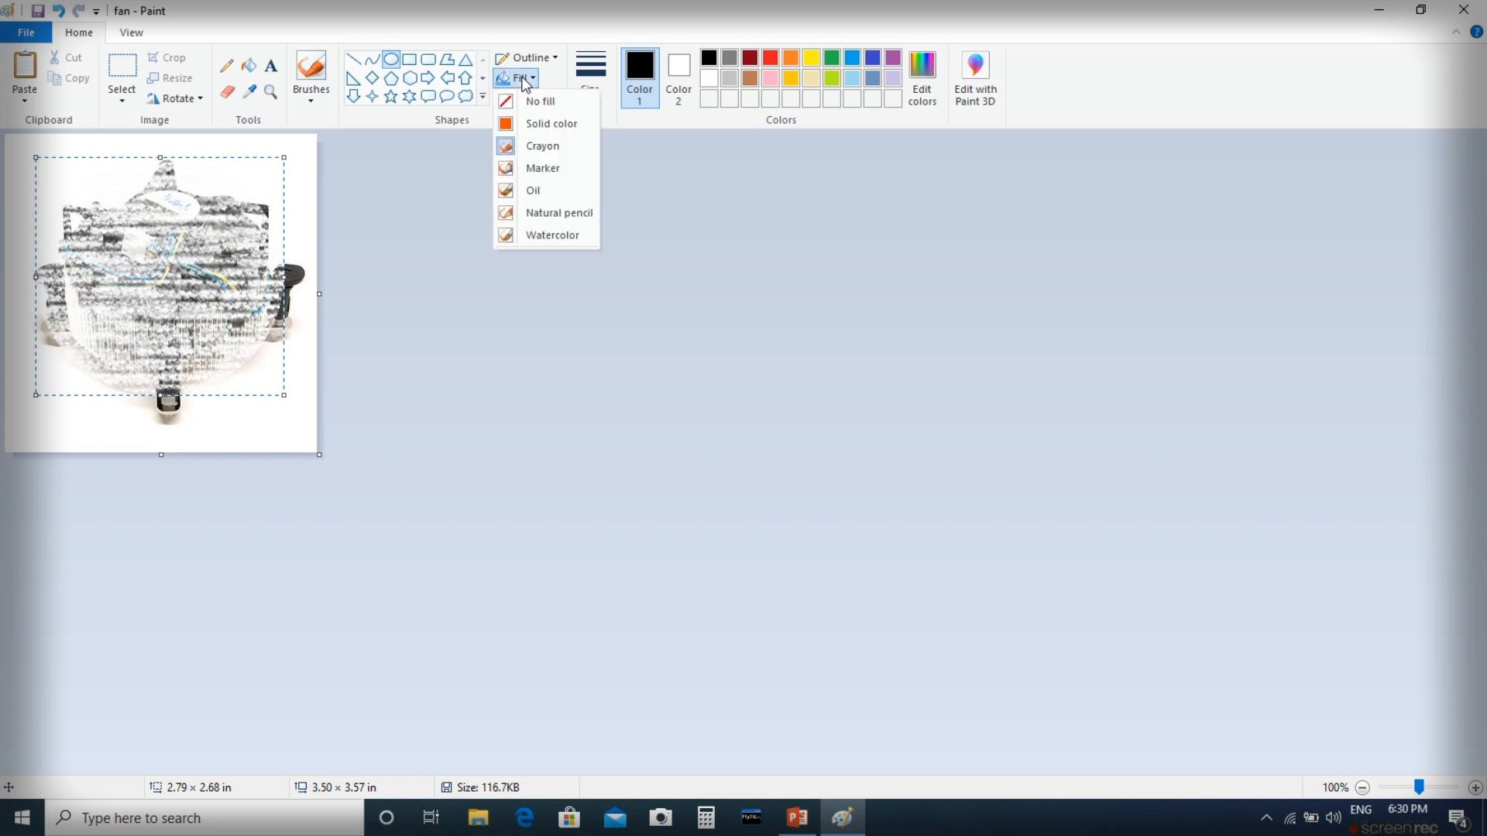
left_click(534, 215)
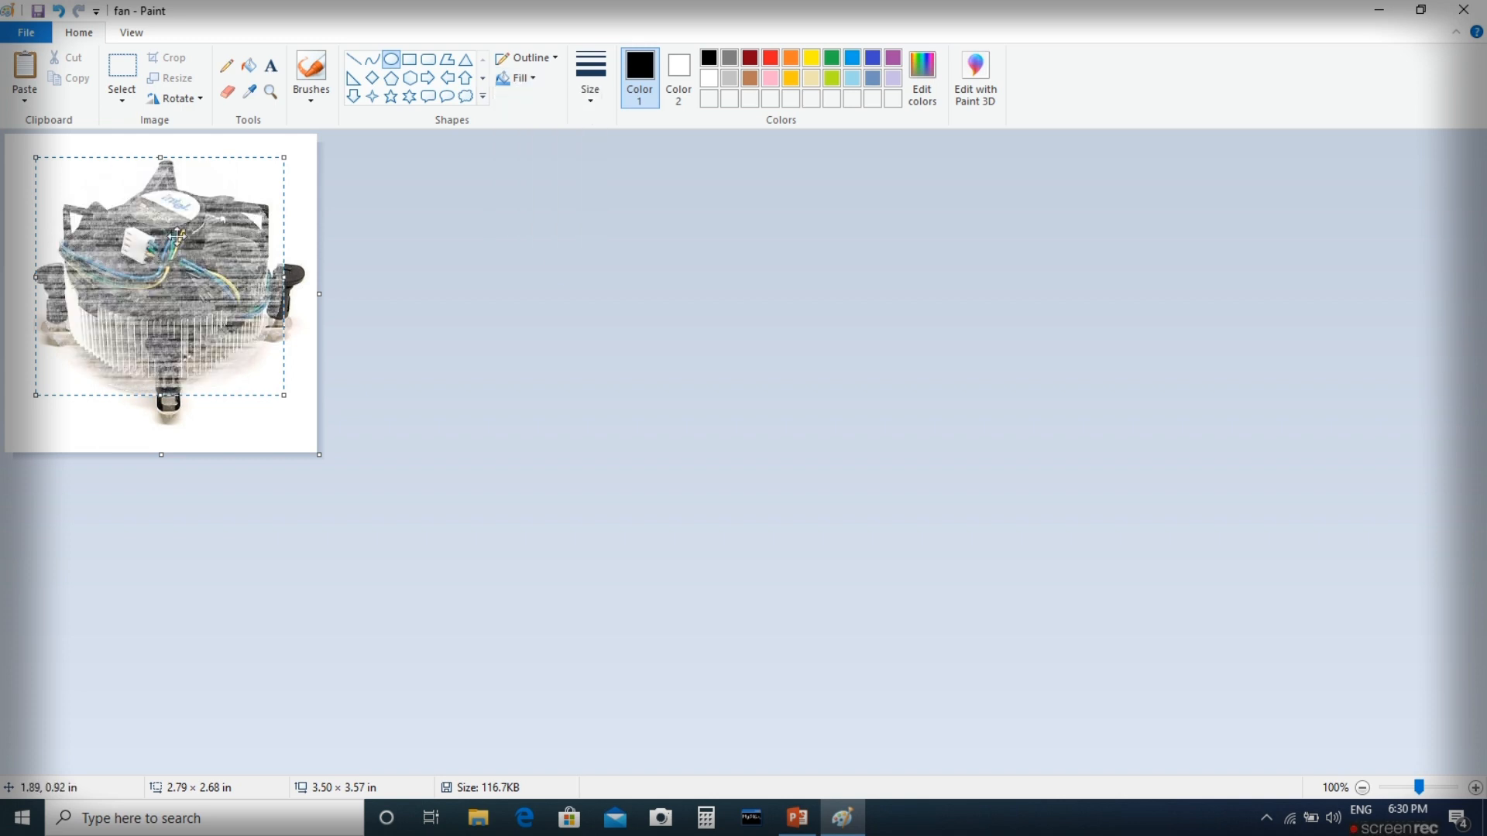
left_click(25, 32)
left_click(75, 148)
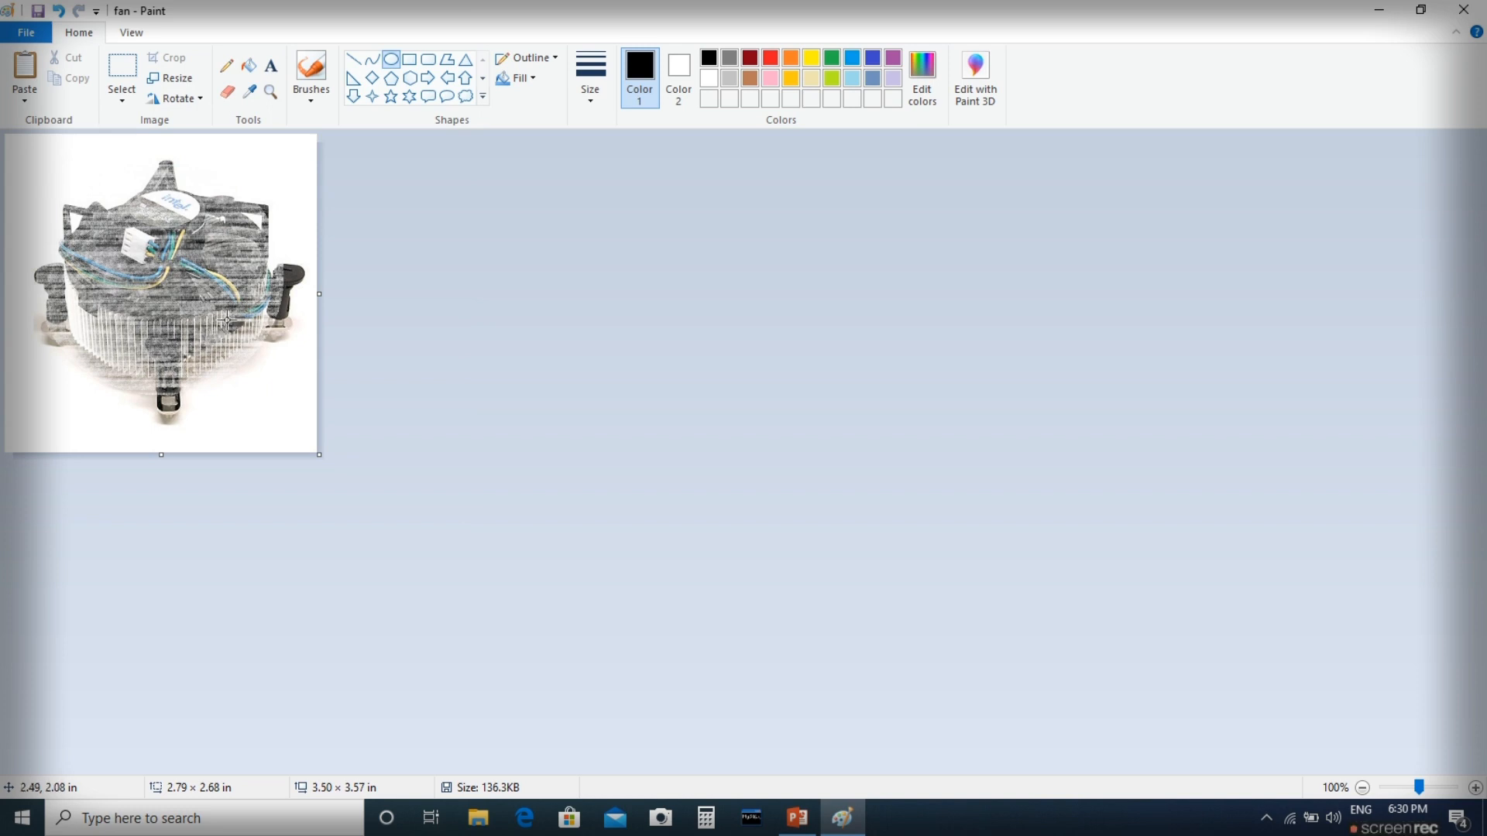
- Start a new blank picture, and reopen "fan" from the recent pictures
left_click(26, 32)
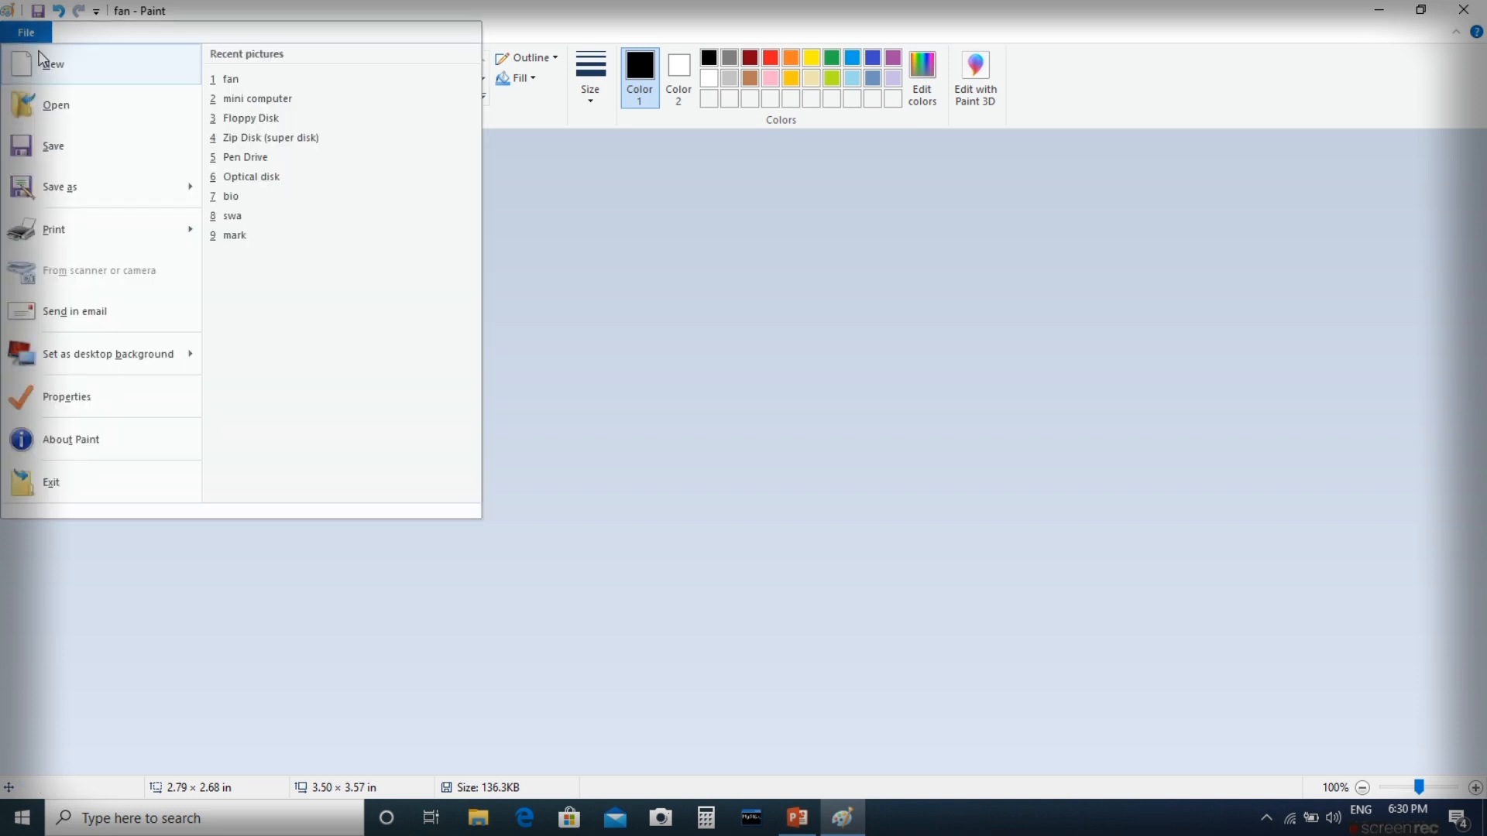
left_click(78, 69)
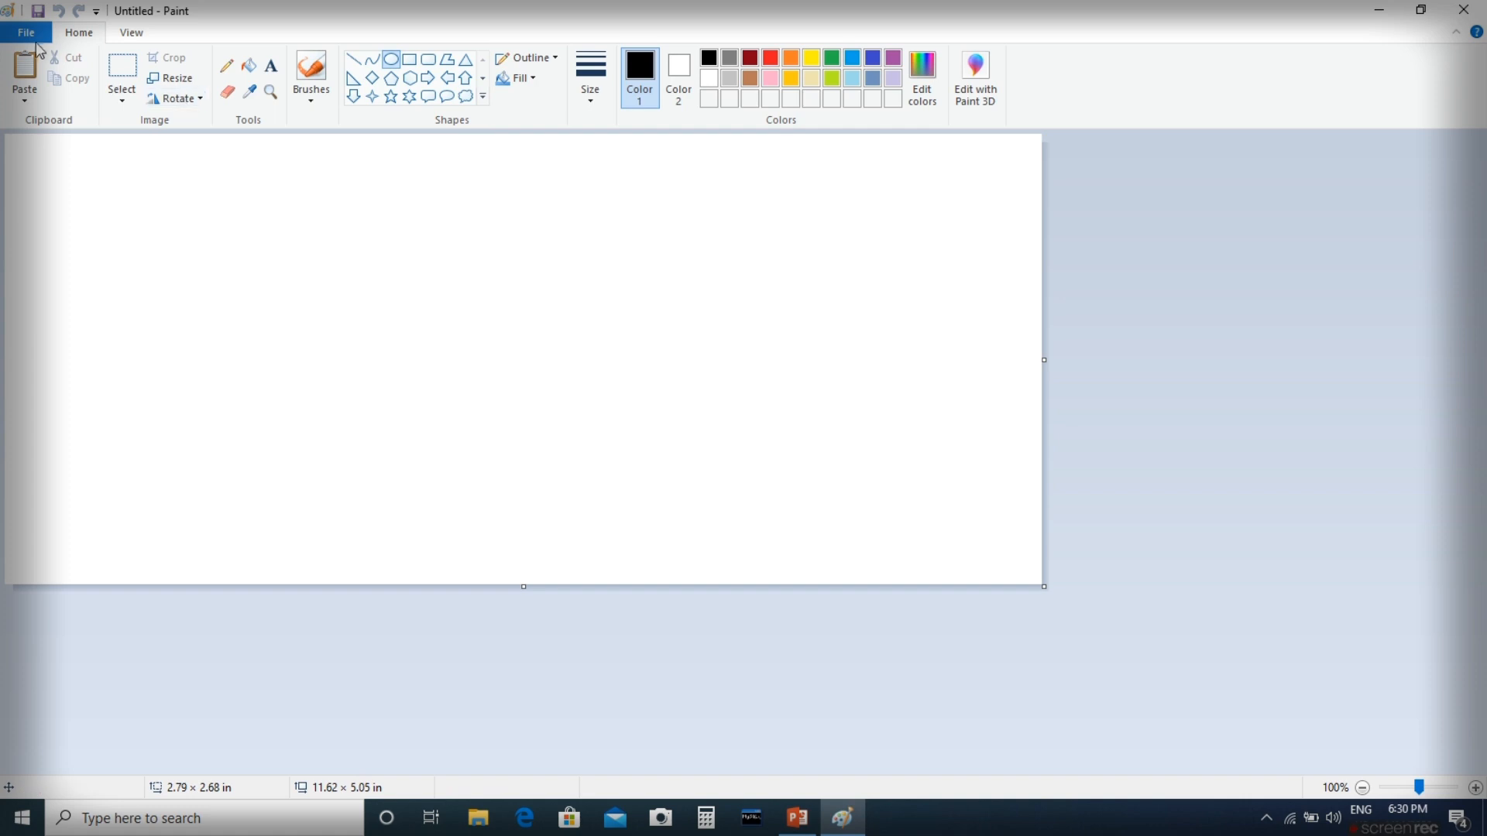
left_click(31, 35)
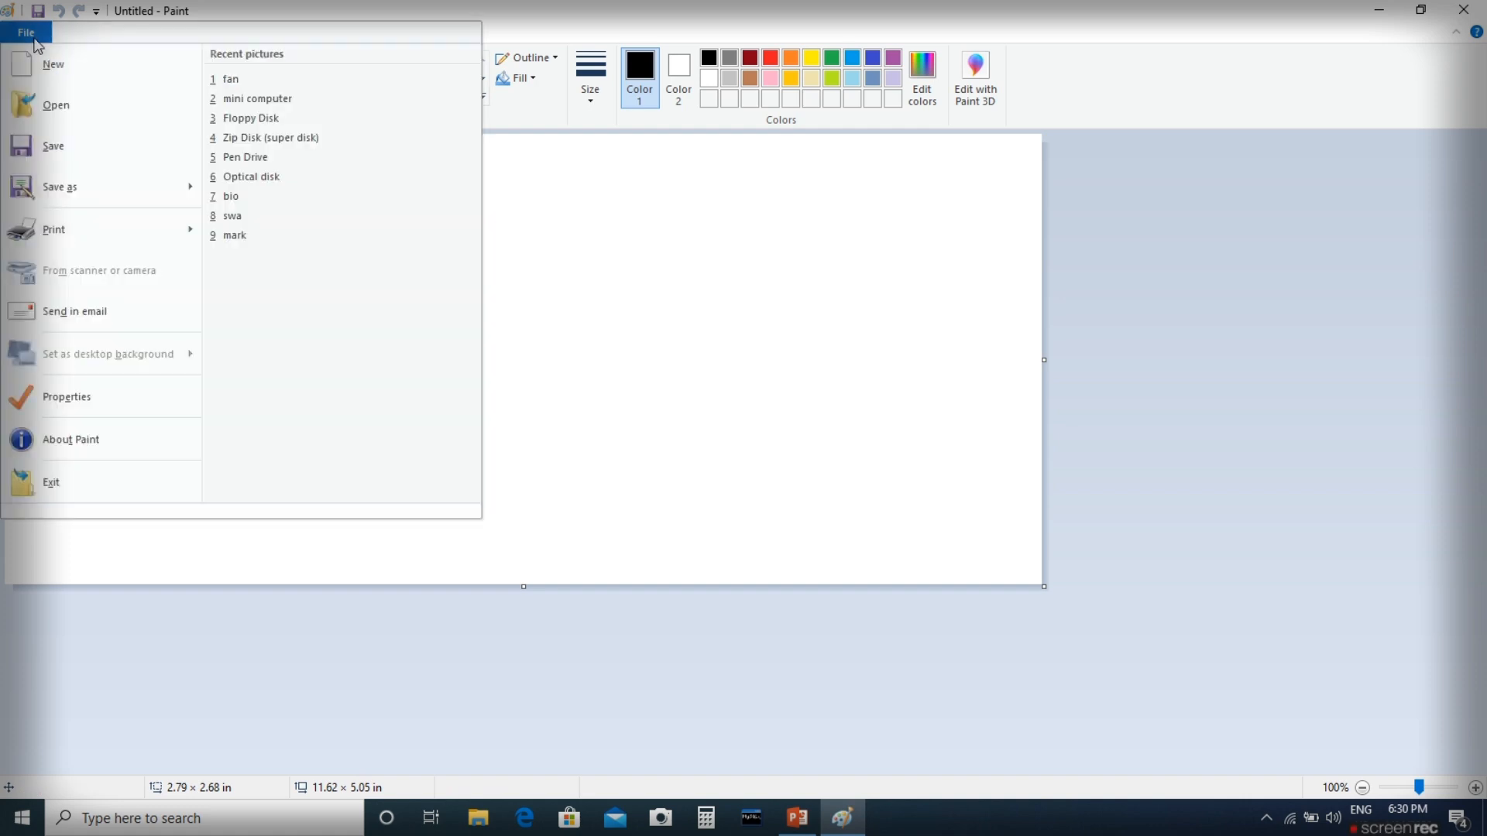
left_click(265, 74)
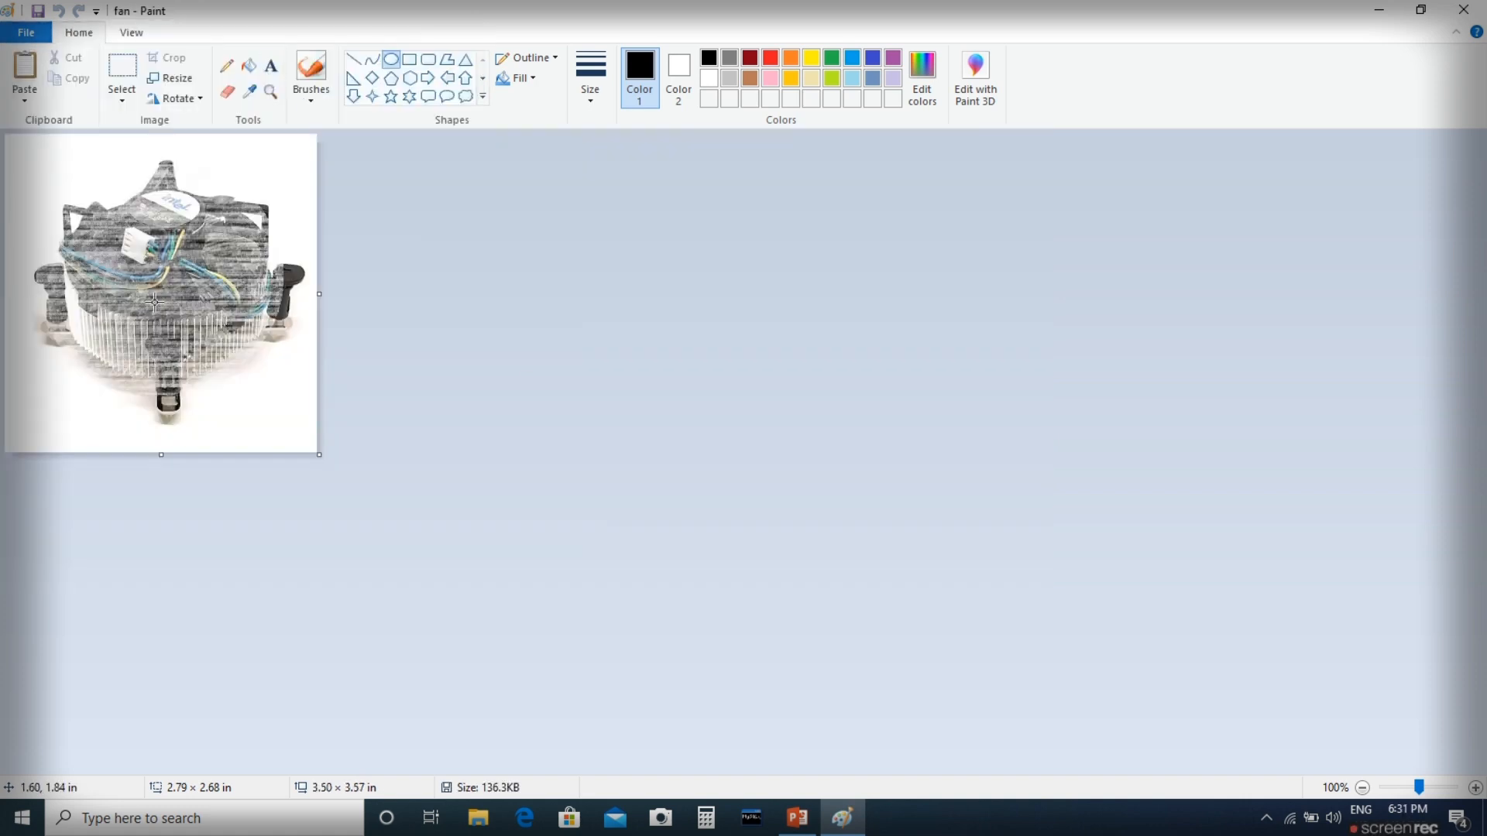
- Try to save the picture under the name "fan" in JPEG format
left_click(25, 32)
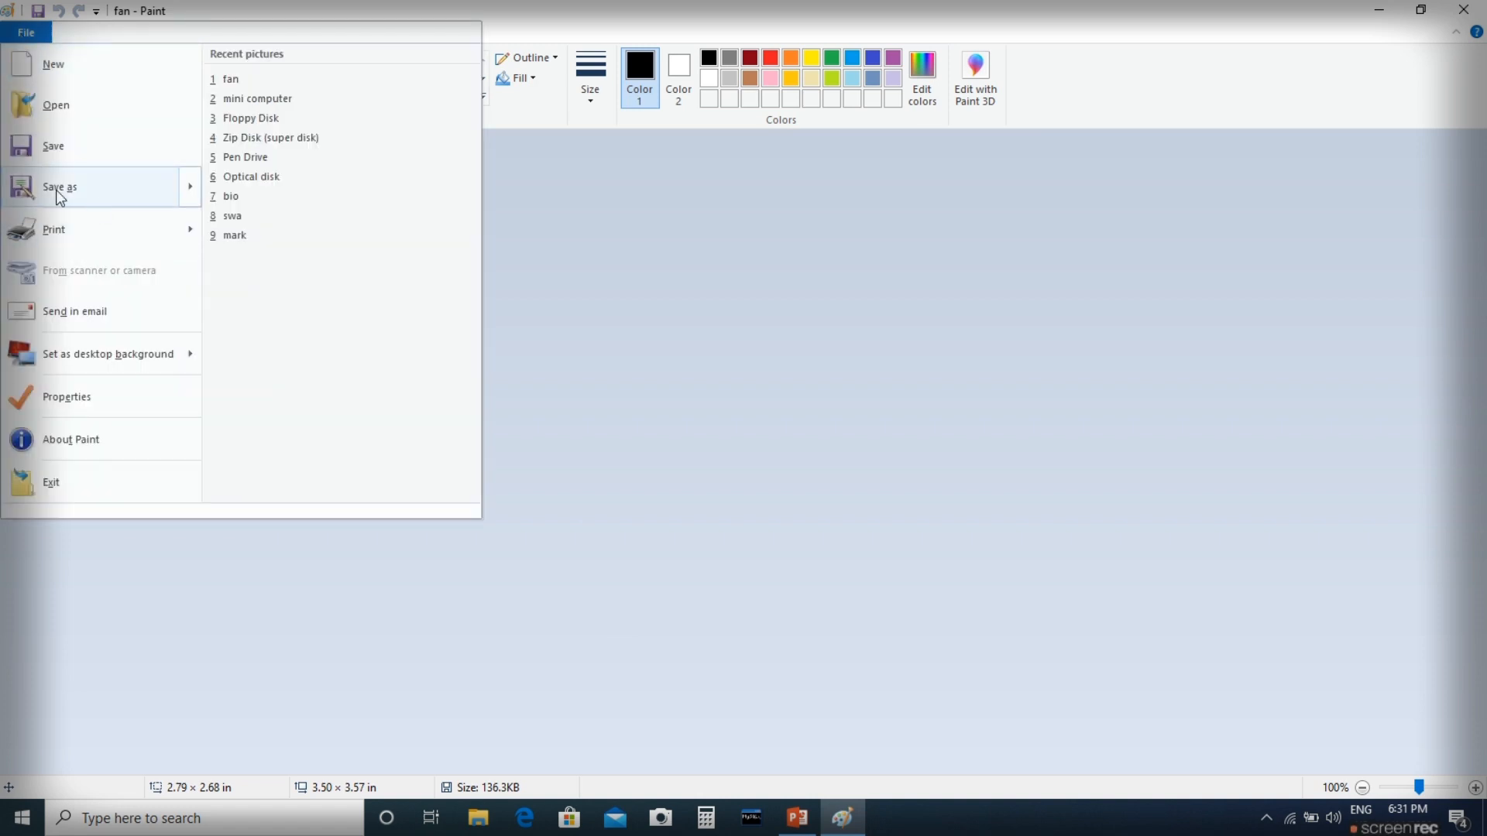
mouse_move(102, 193)
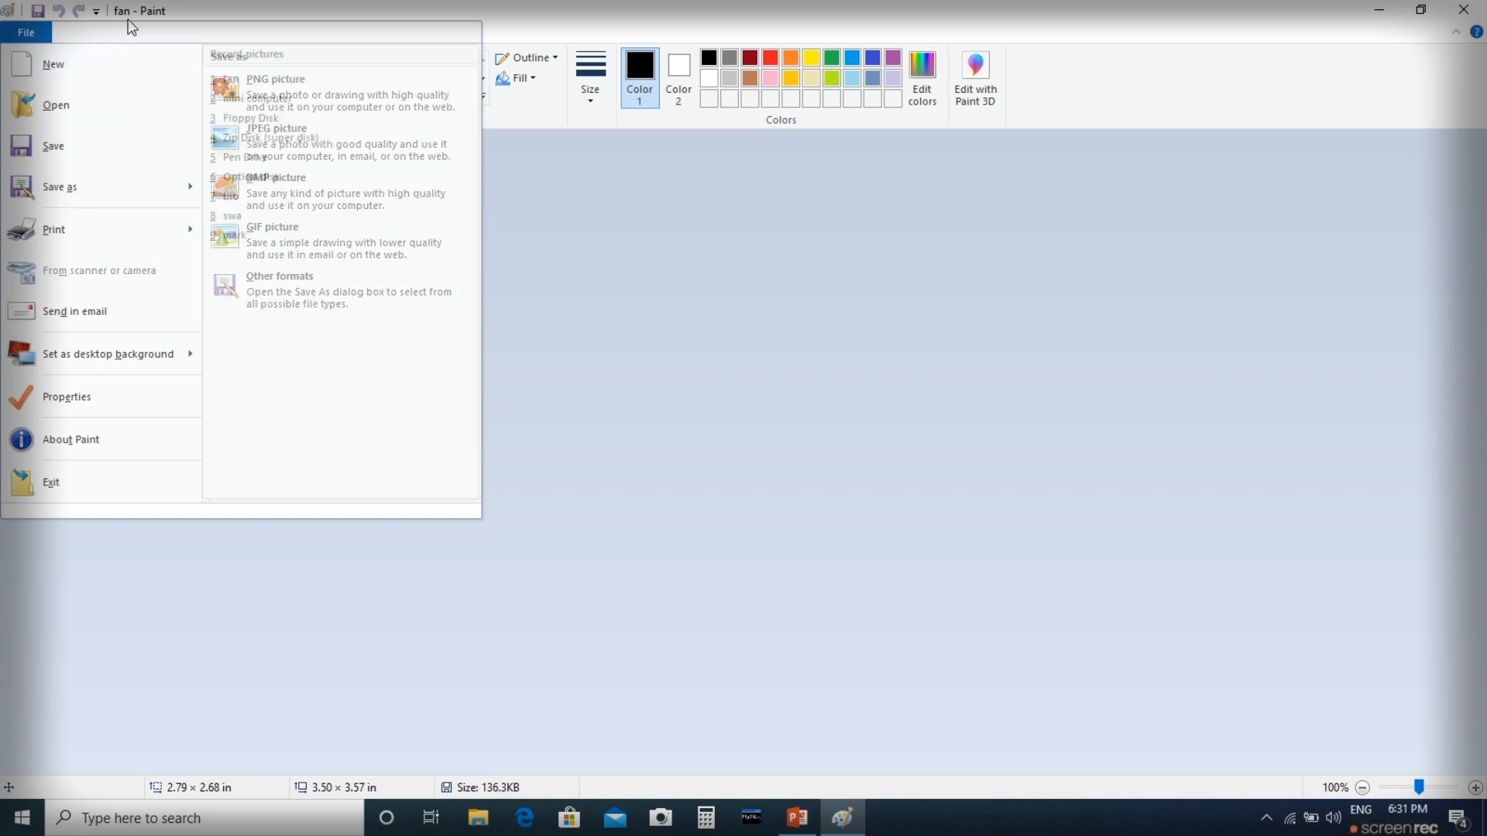
left_click(96, 179)
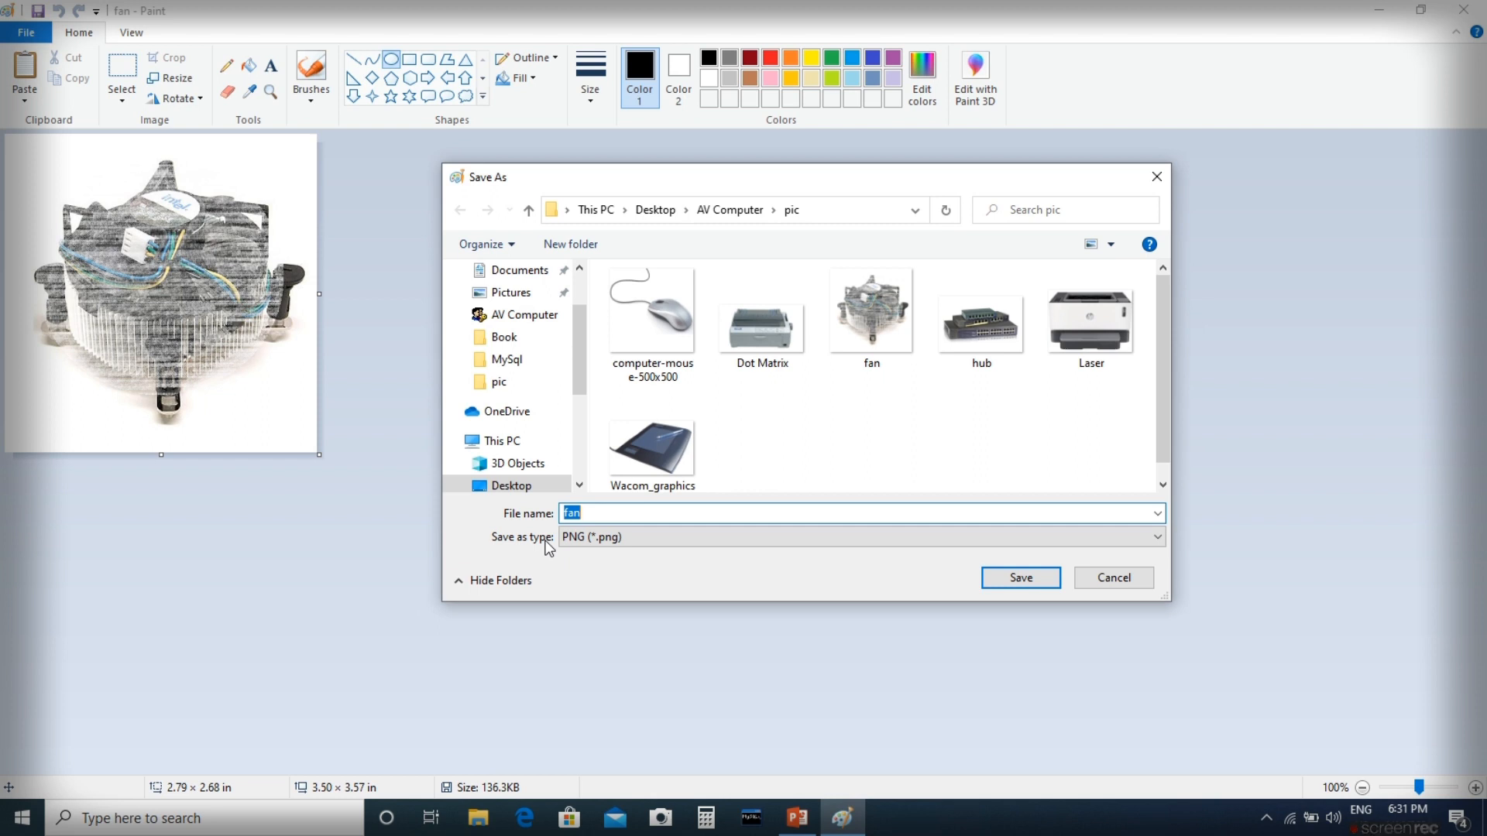
left_click(639, 542)
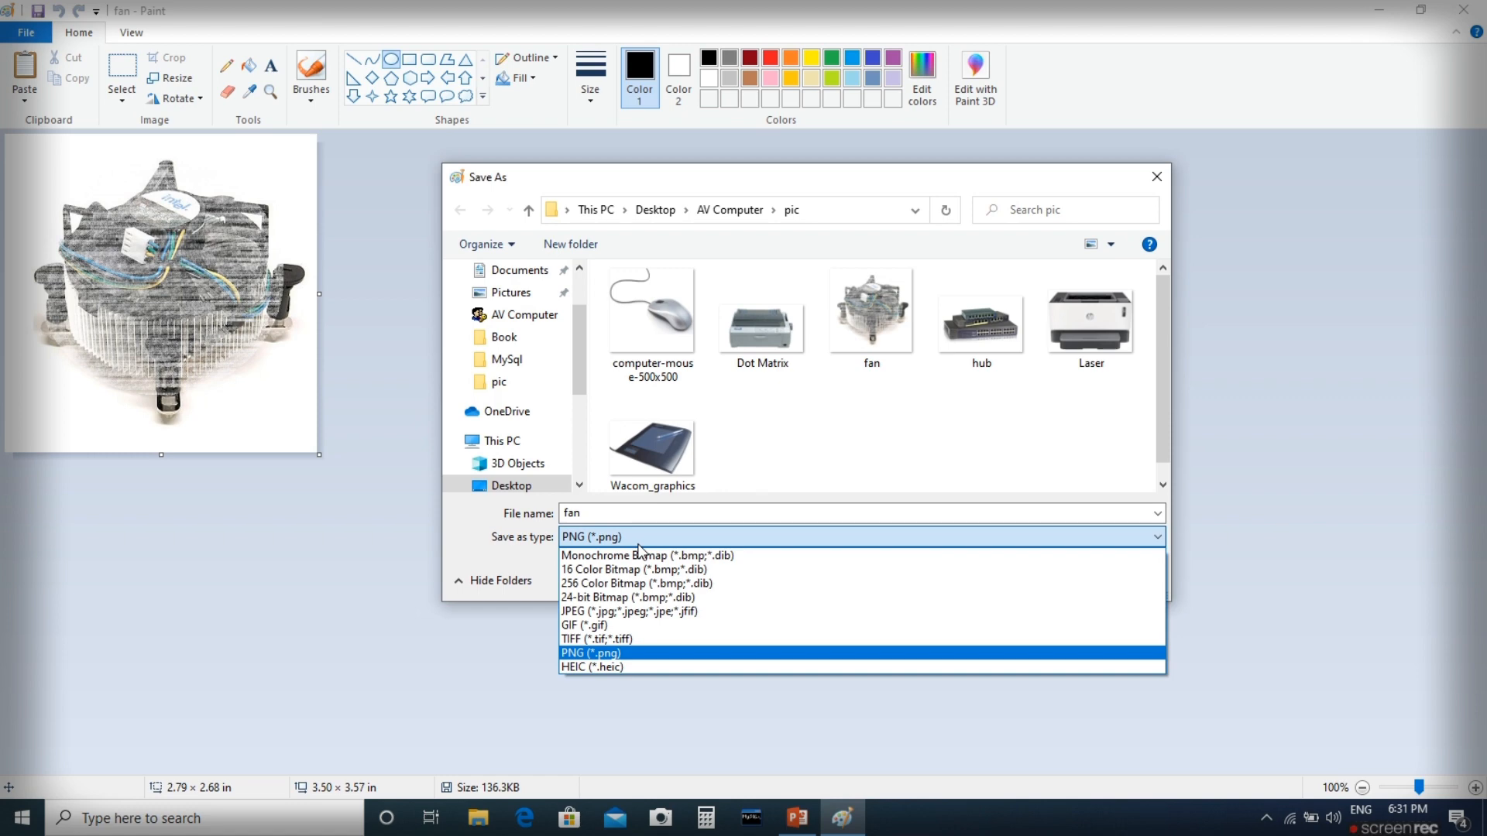
left_click(627, 610)
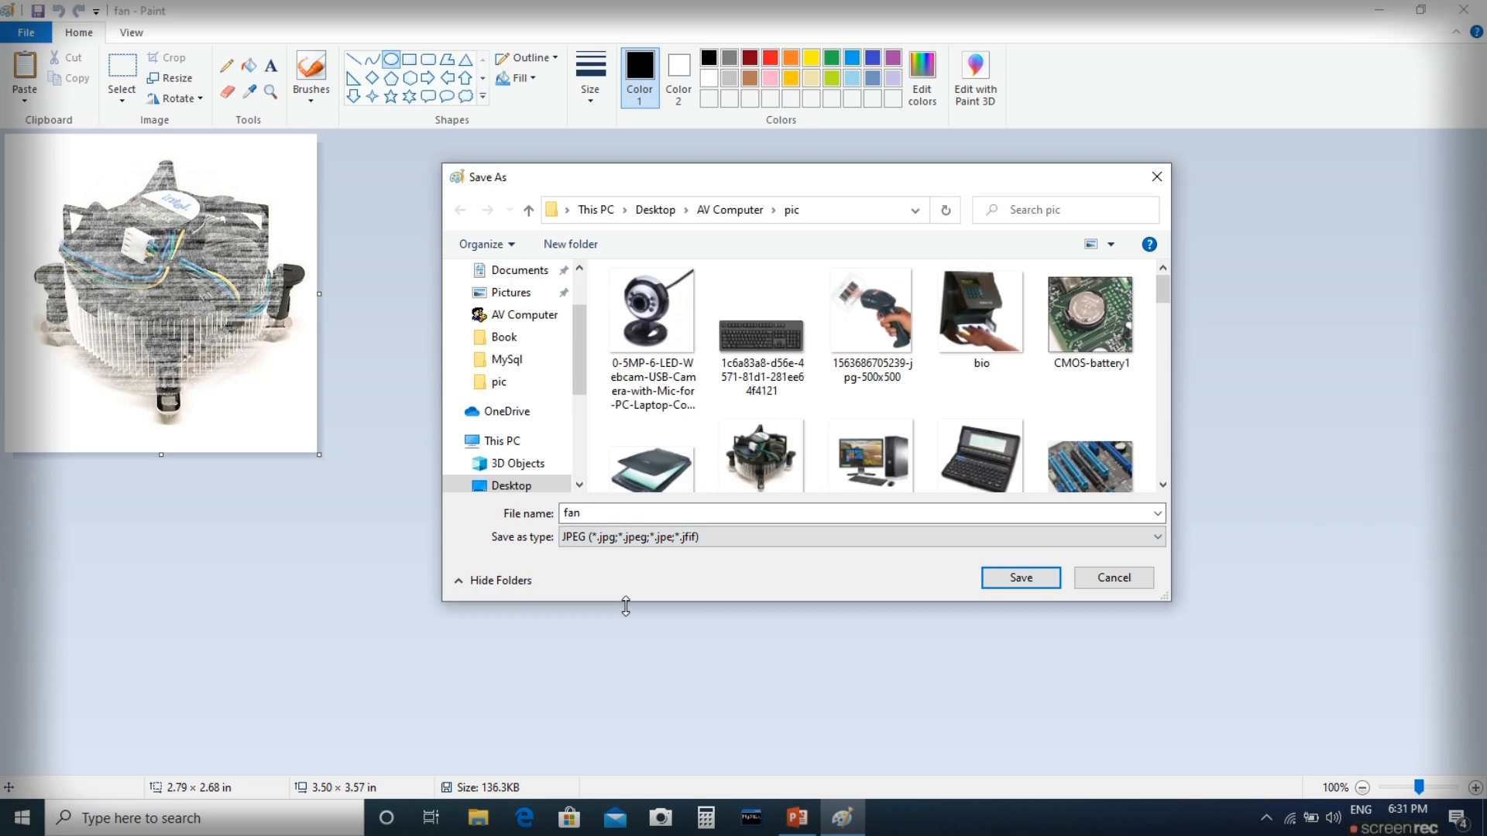
left_click(1037, 587)
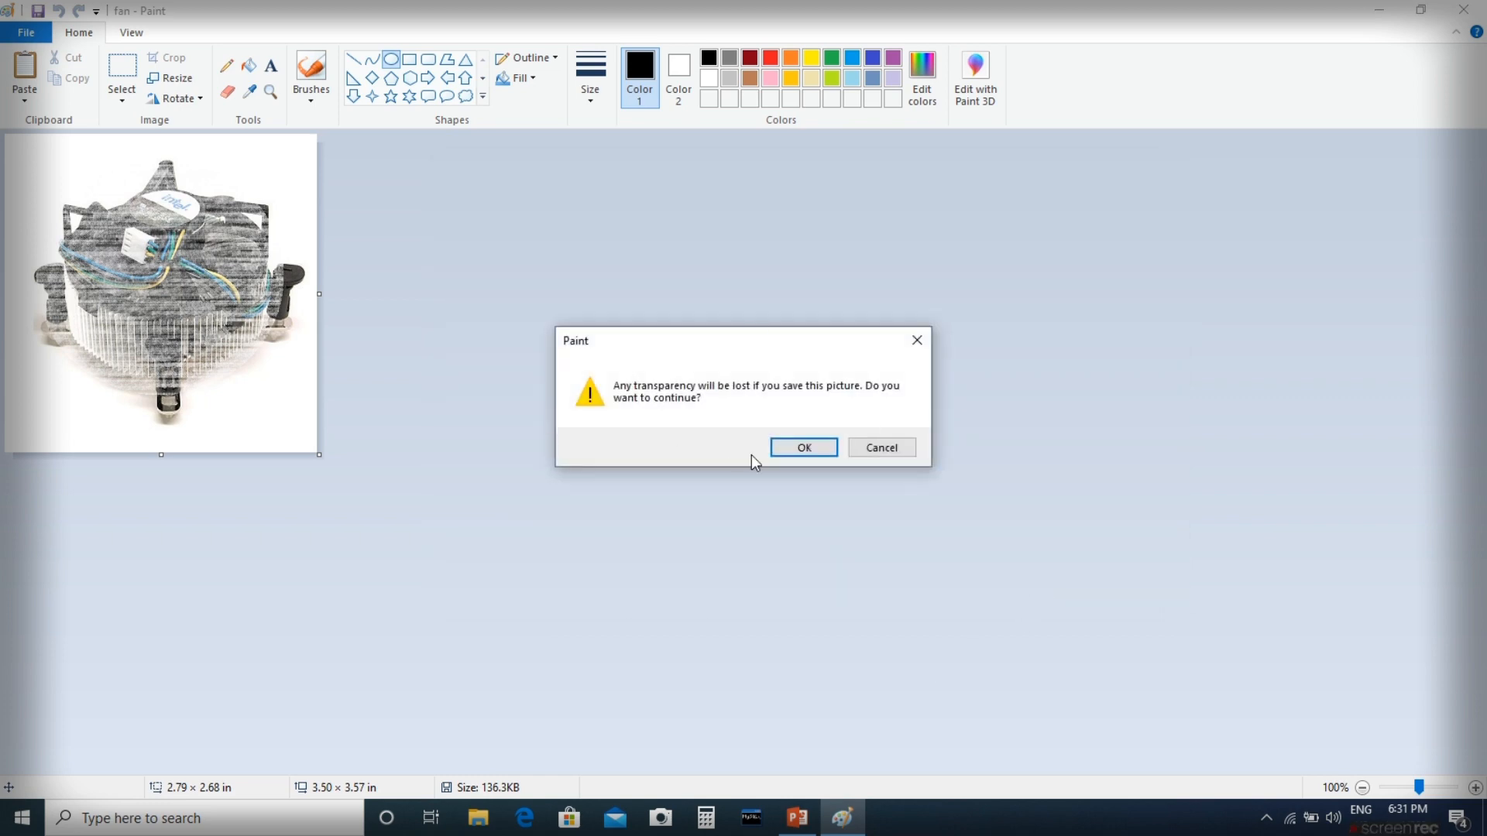
left_click(858, 447)
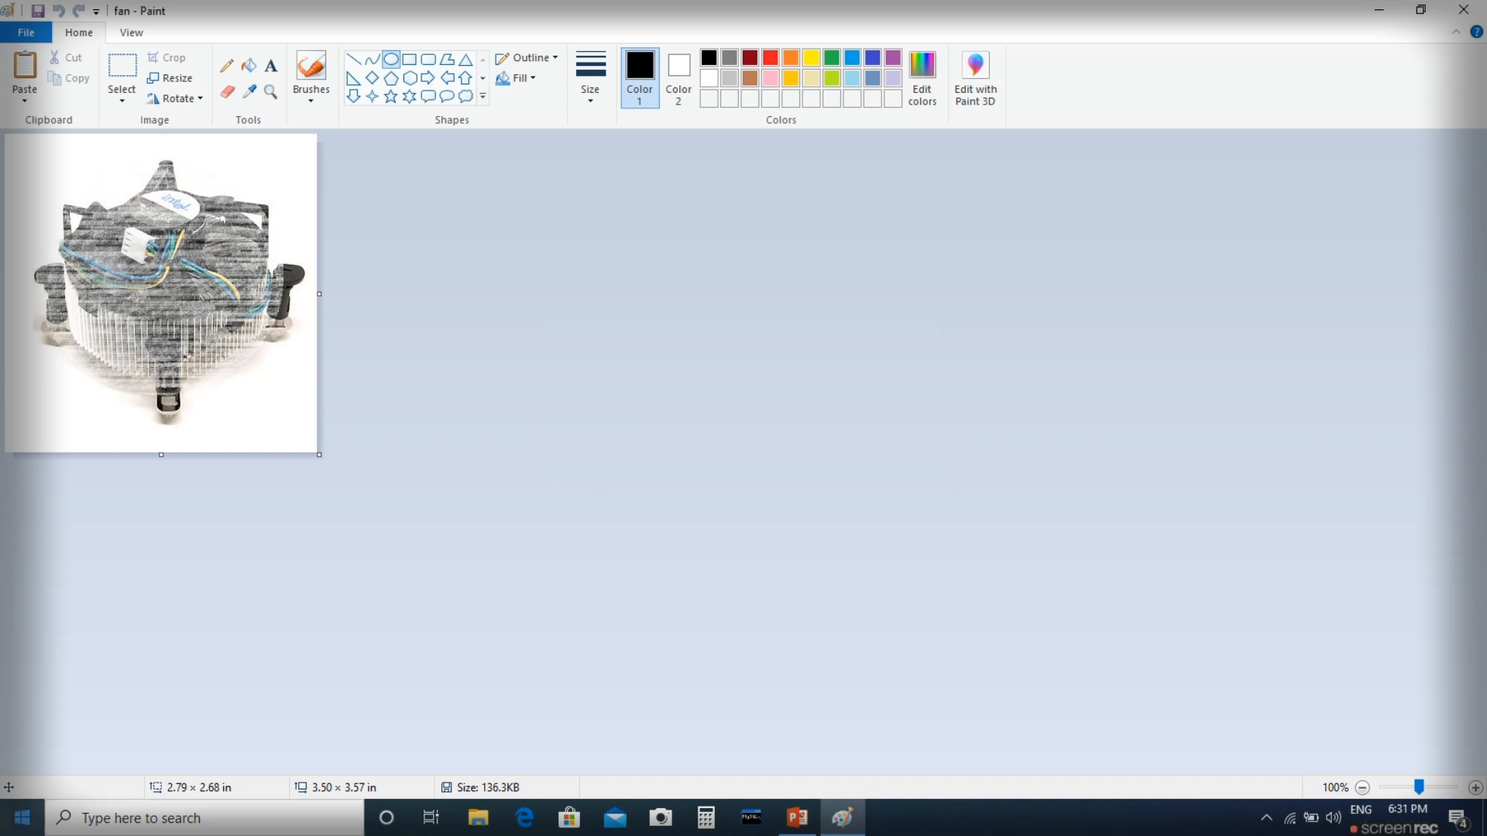
- Open the picture's print preview and set the page to A4 paper, trying portrait before choosing landscape orientation
left_click(35, 32)
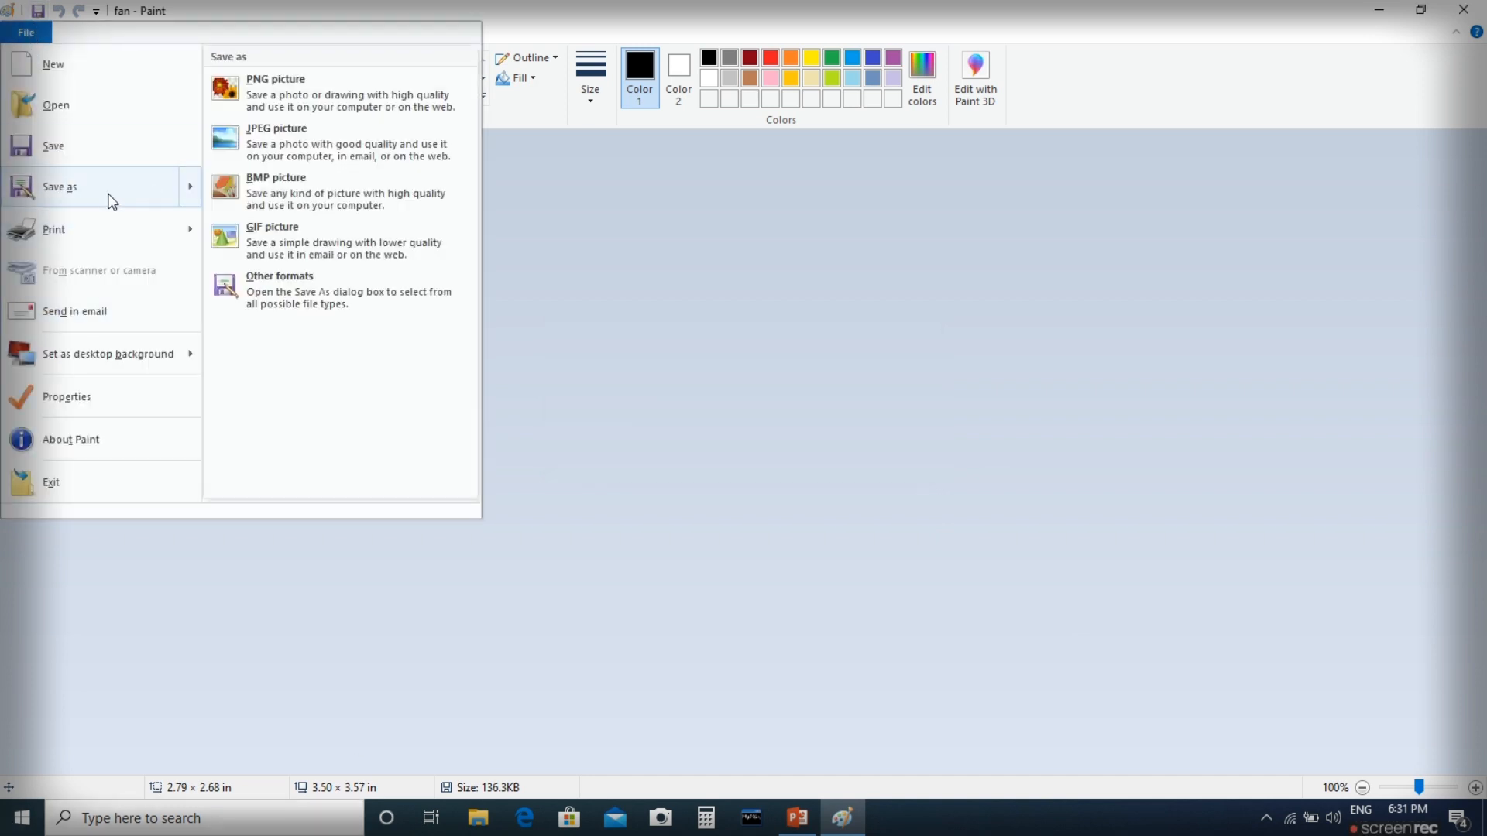
mouse_move(84, 226)
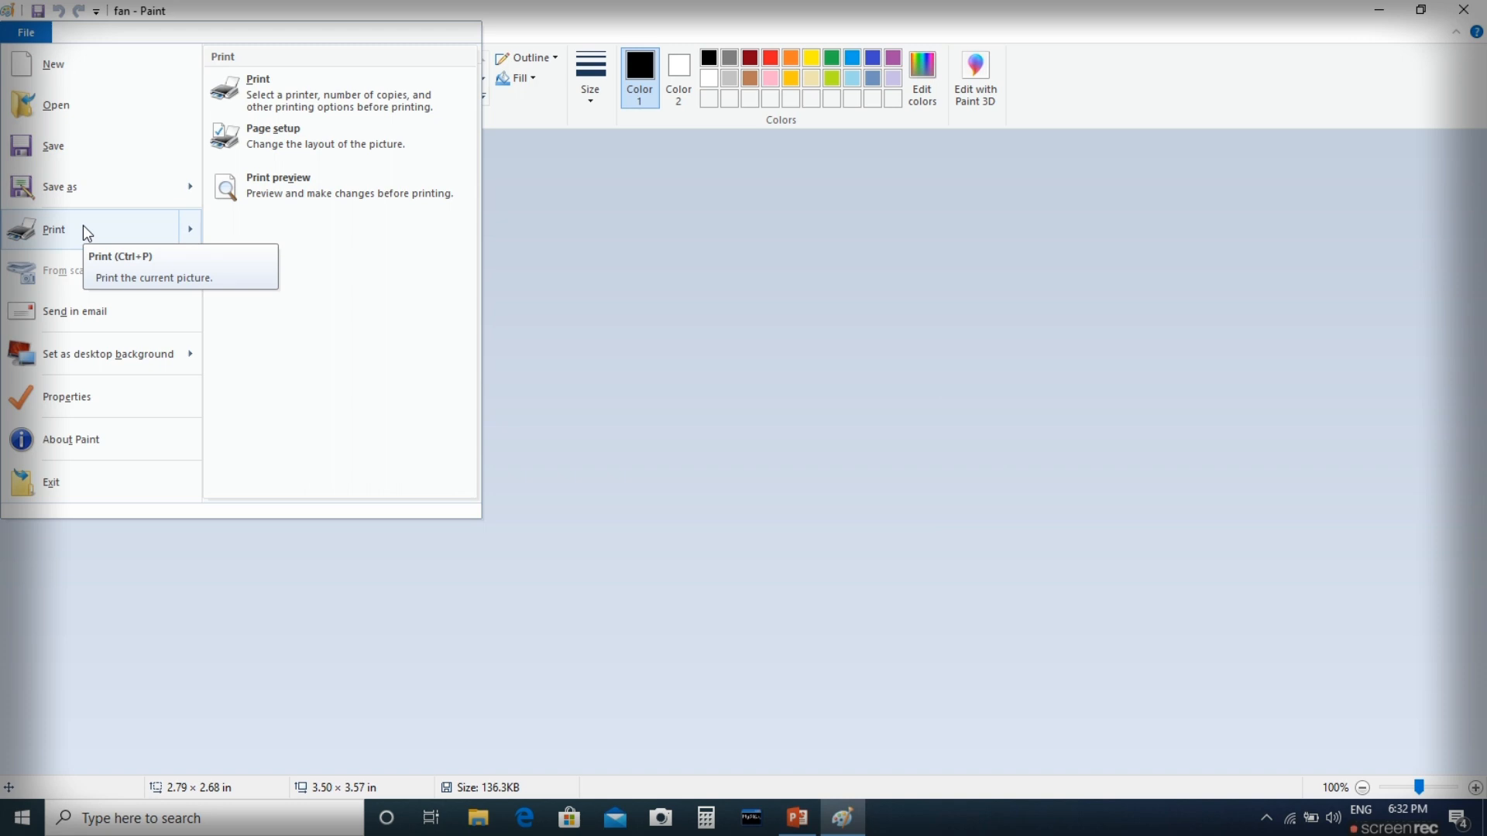
left_click(279, 203)
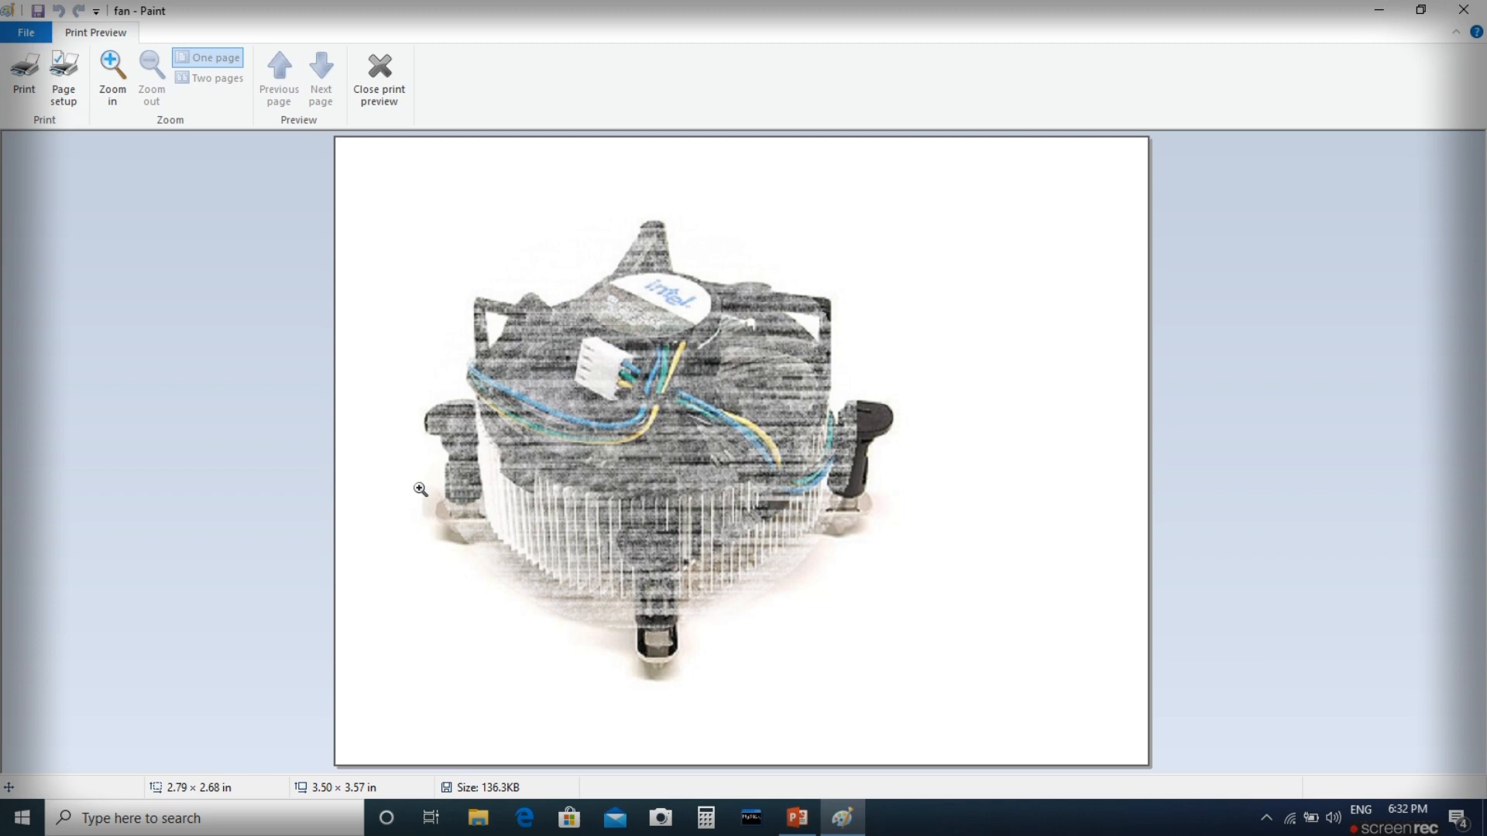
left_click(63, 97)
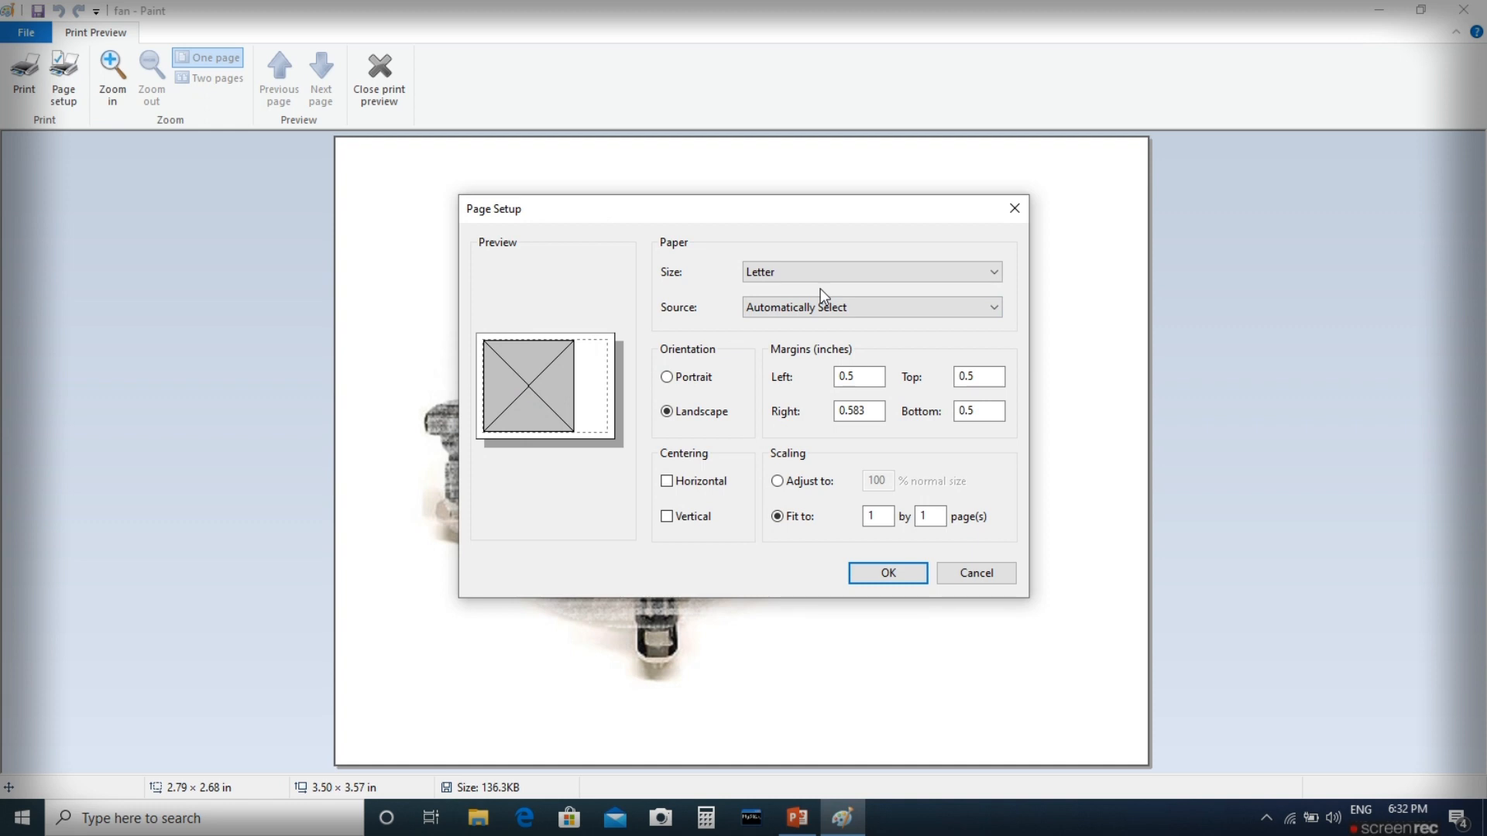
left_click(779, 269)
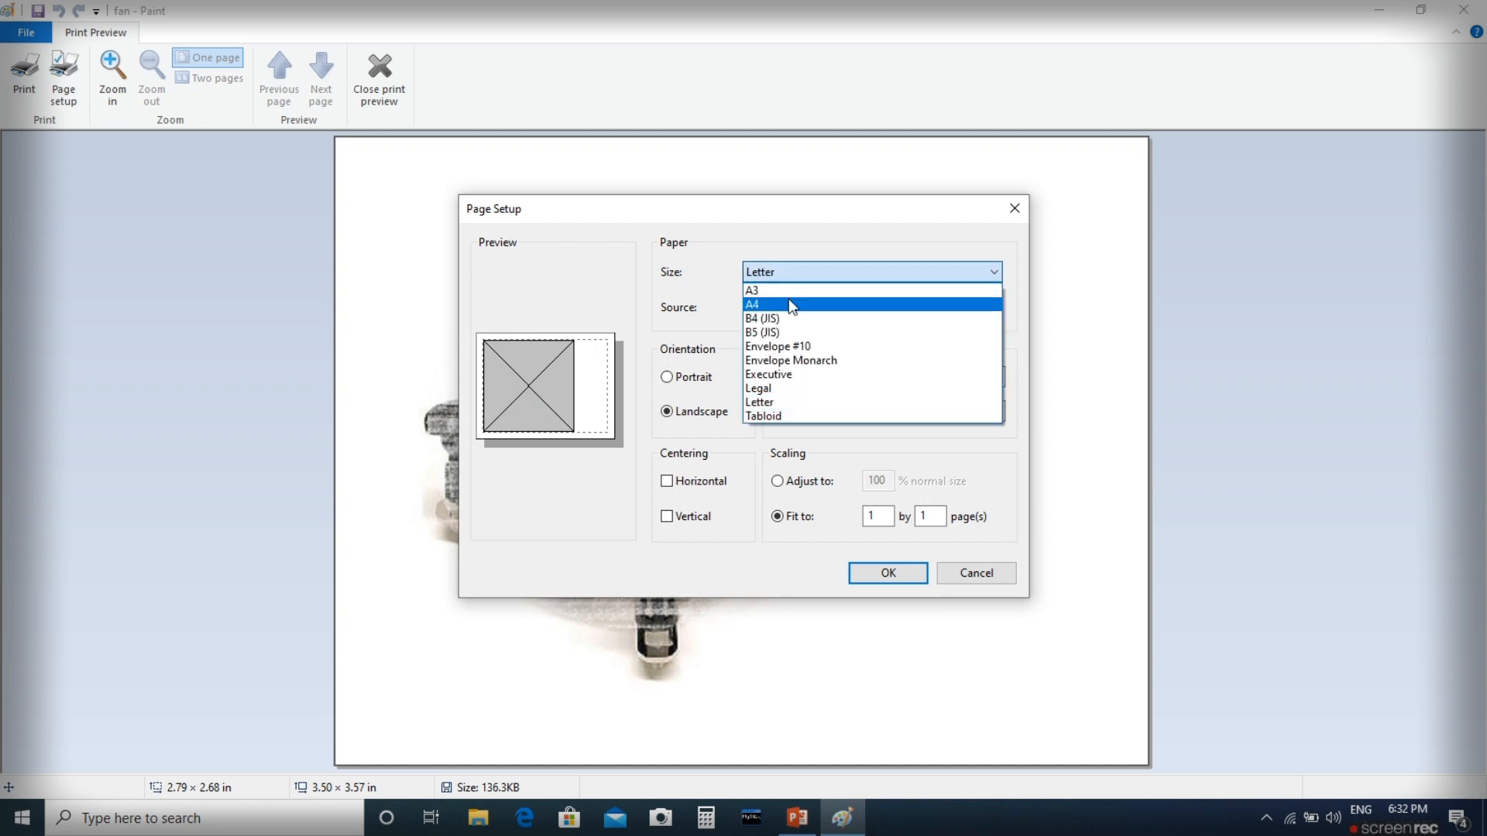
left_click(788, 304)
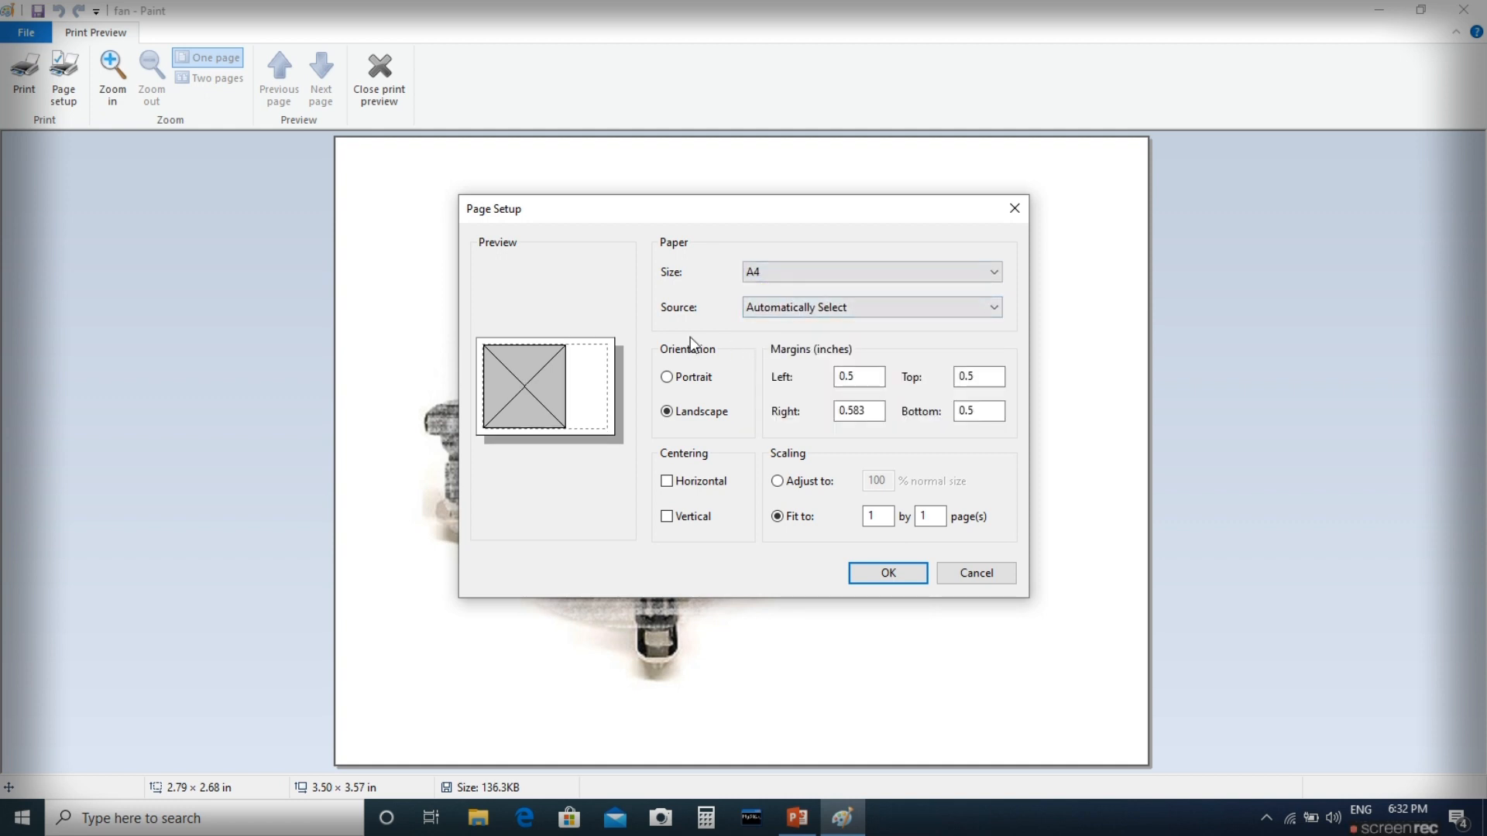
left_click(704, 380)
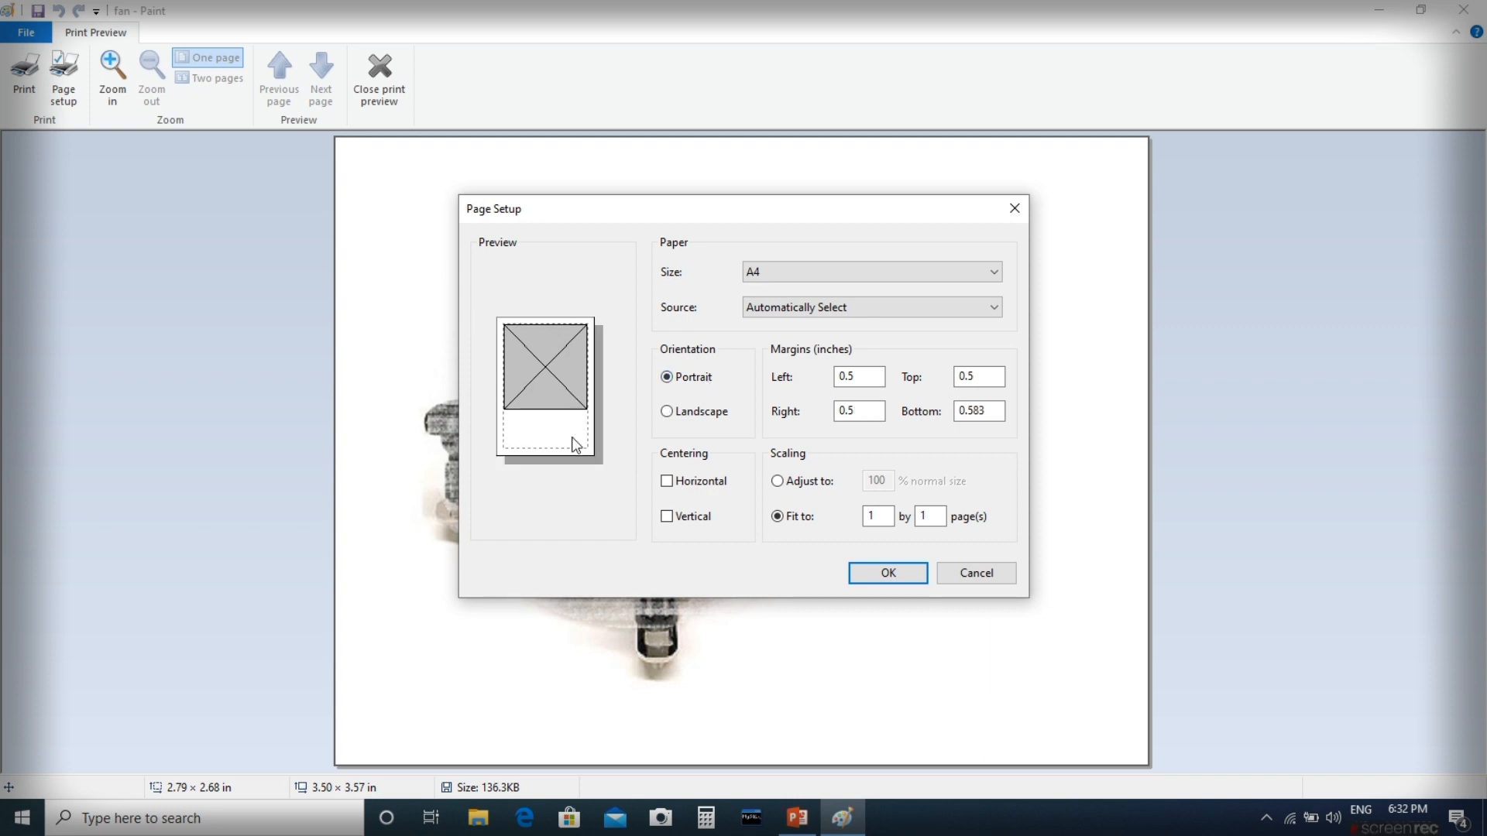
left_click(694, 413)
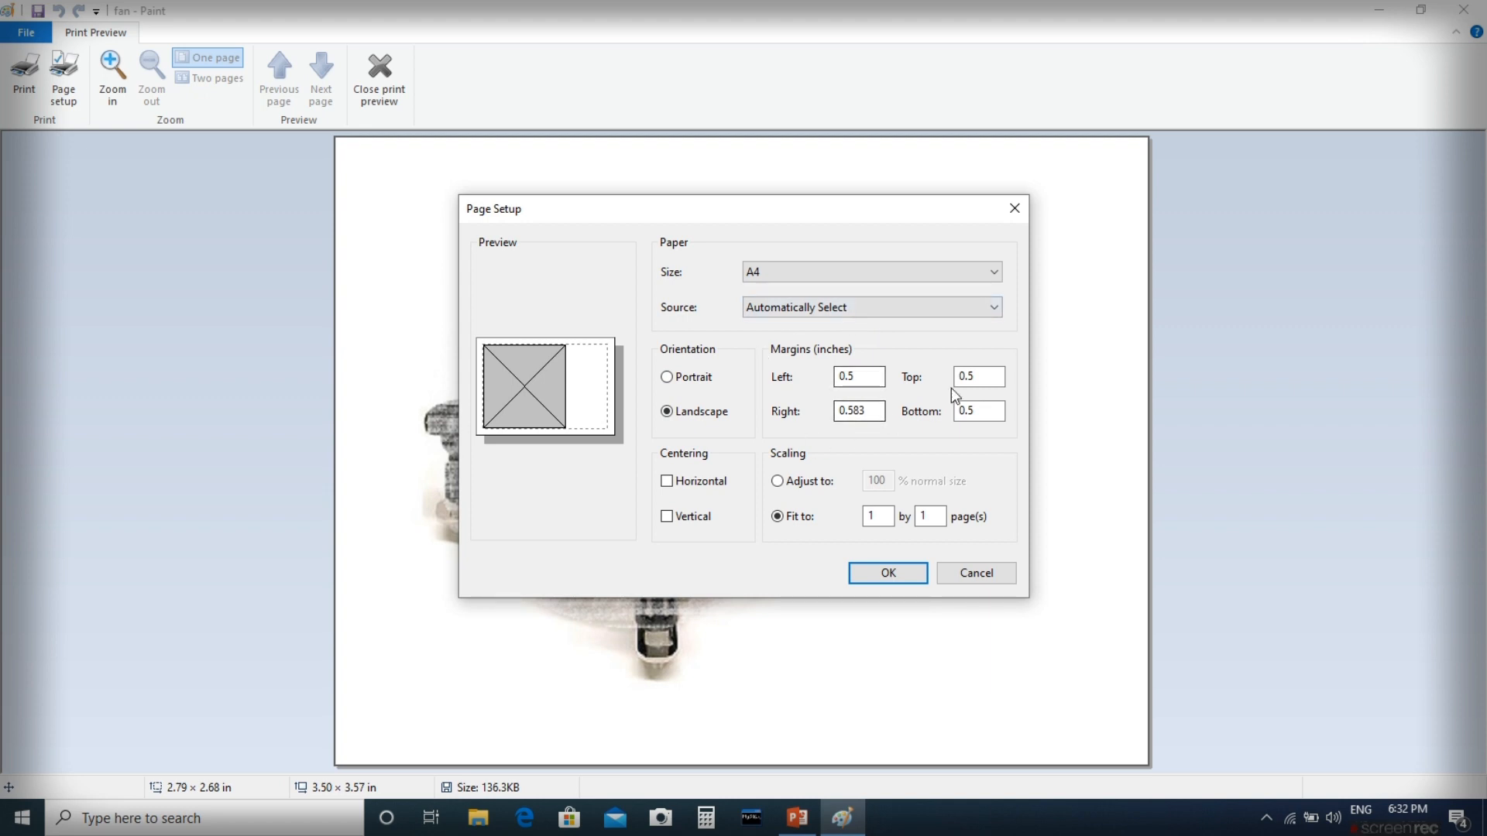
- Set the right page margin to 0.5 in and center the picture horizontally and vertically on the page
left_click_drag(884, 410, 783, 409)
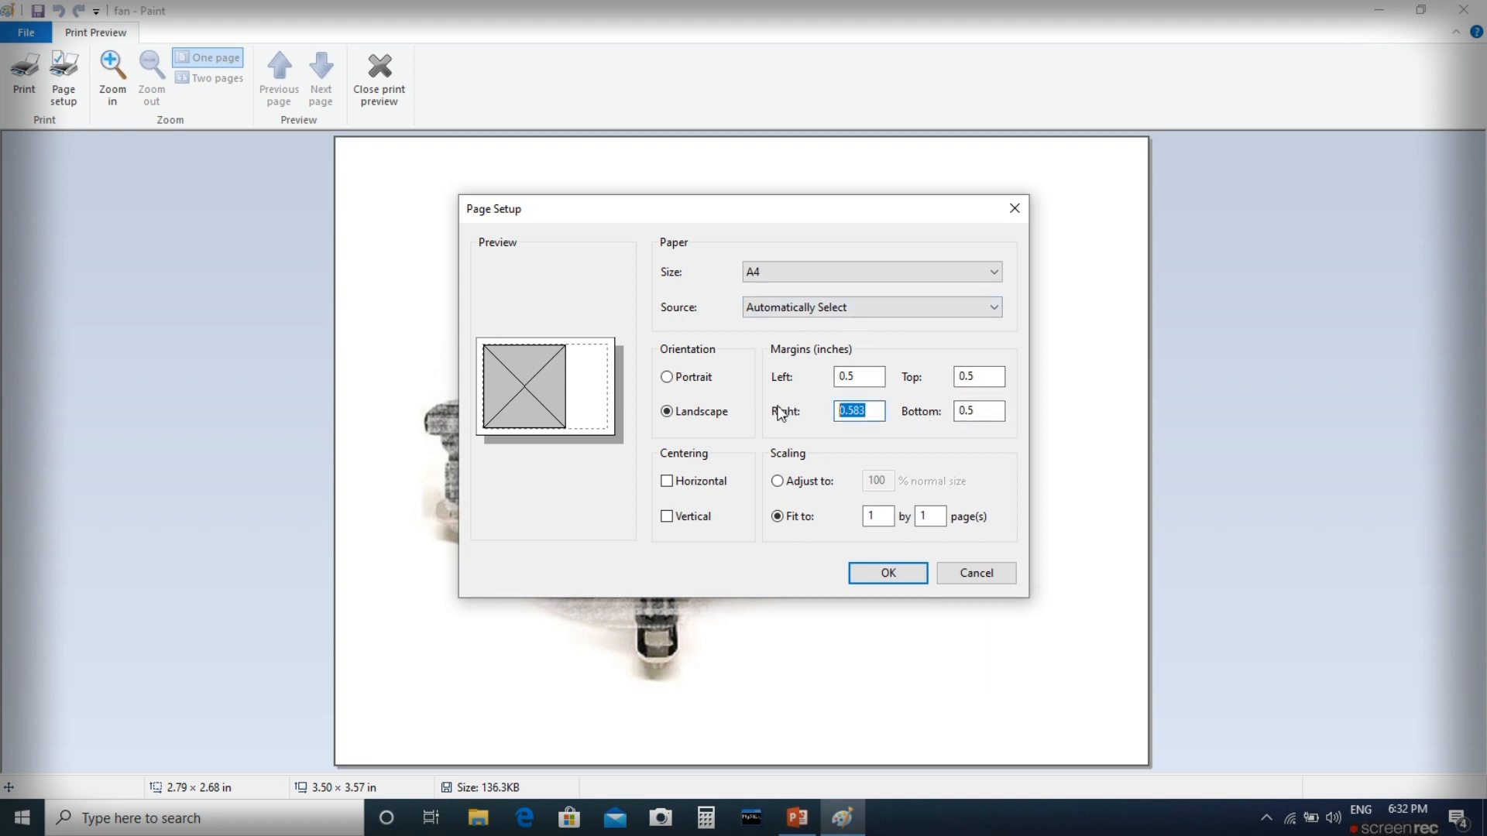
key("BackSpace")
type(".5")
left_click(682, 481)
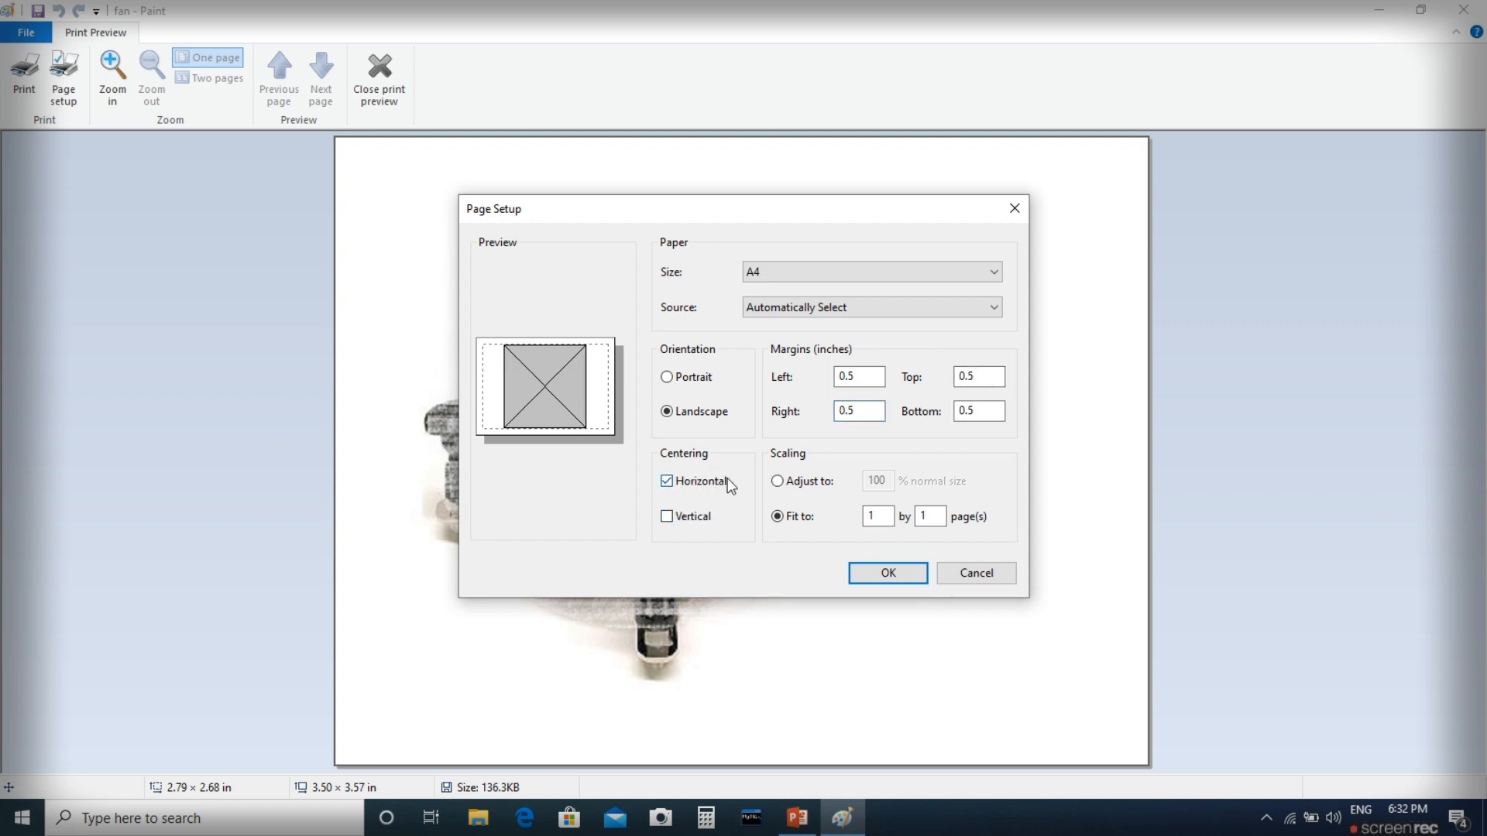
left_click(697, 517)
left_click(890, 573)
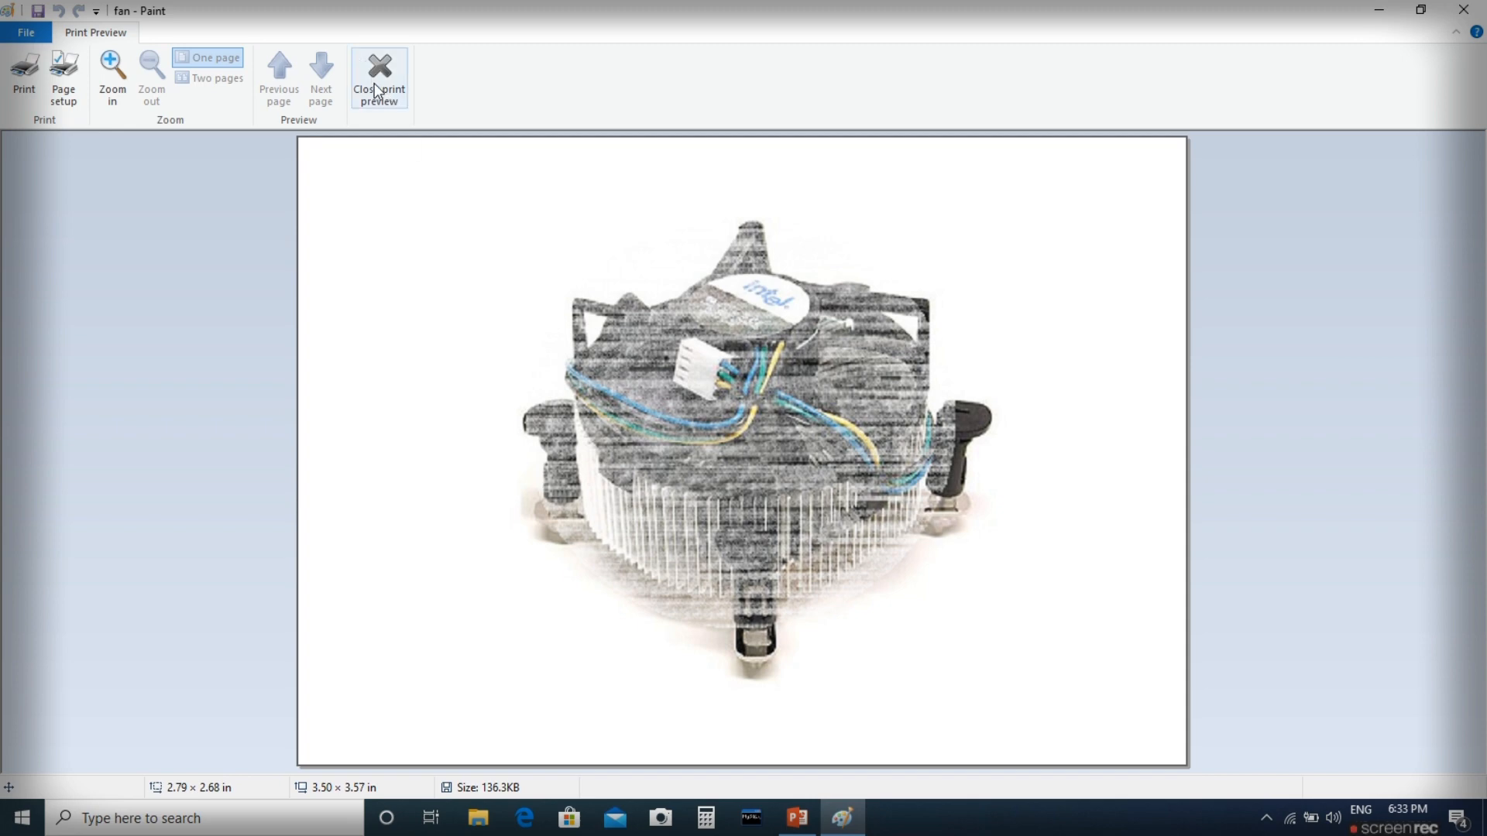
- Start printing the picture with the Fax printer and the All page range selected, and cancel the print job
left_click(22, 89)
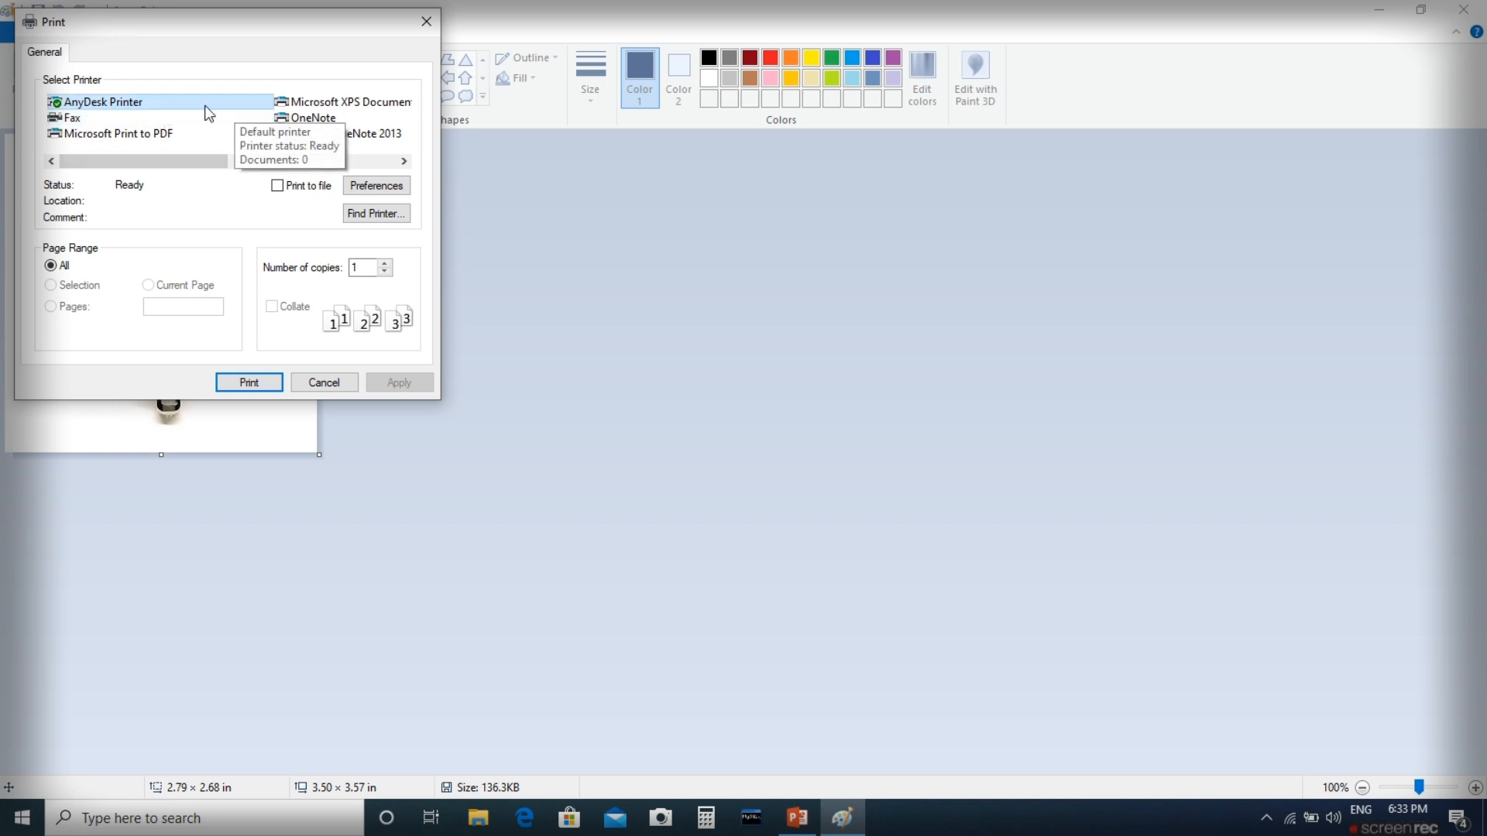
left_click(82, 119)
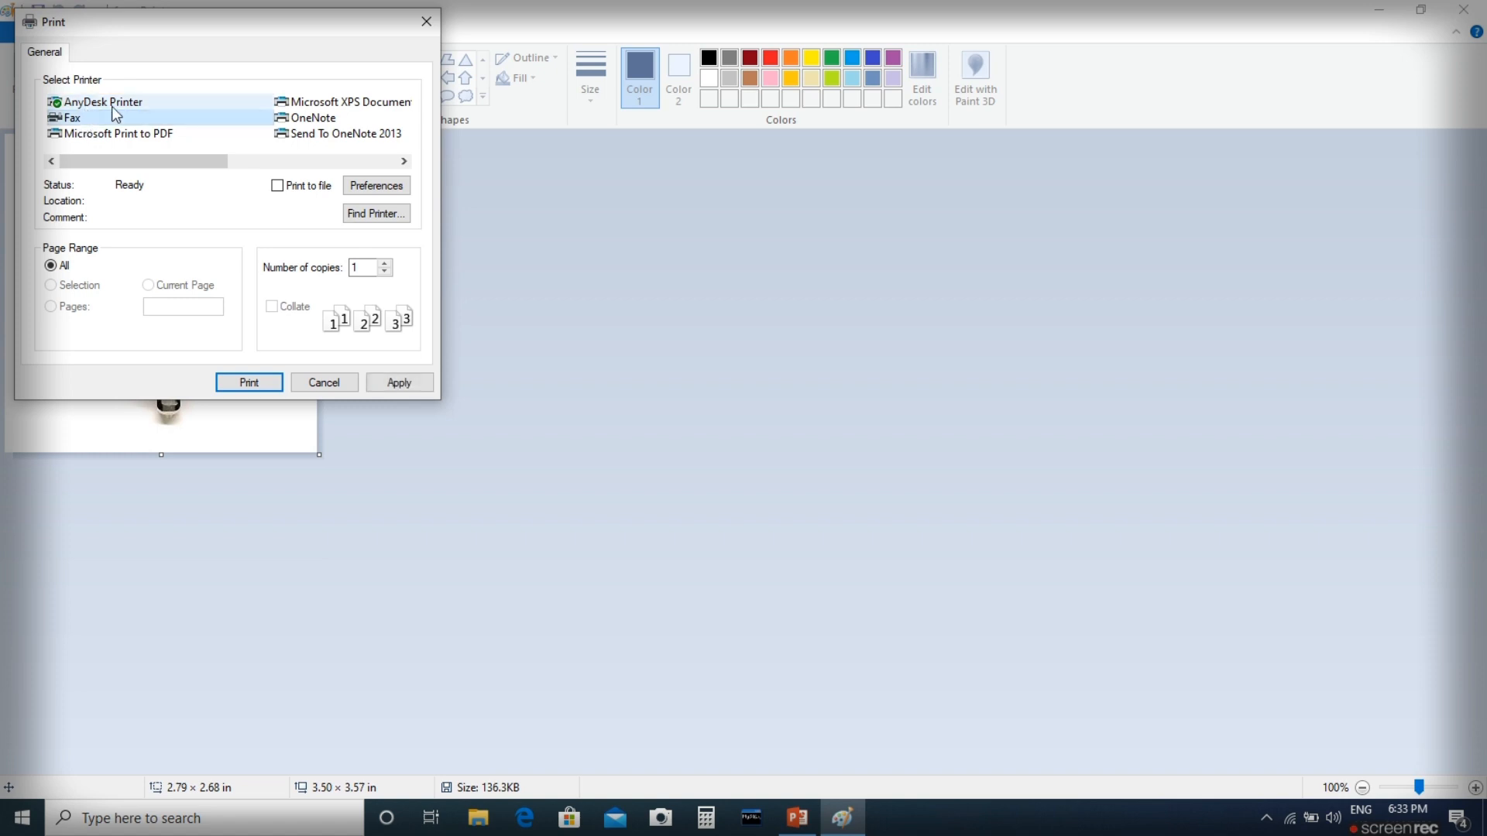
left_click(51, 266)
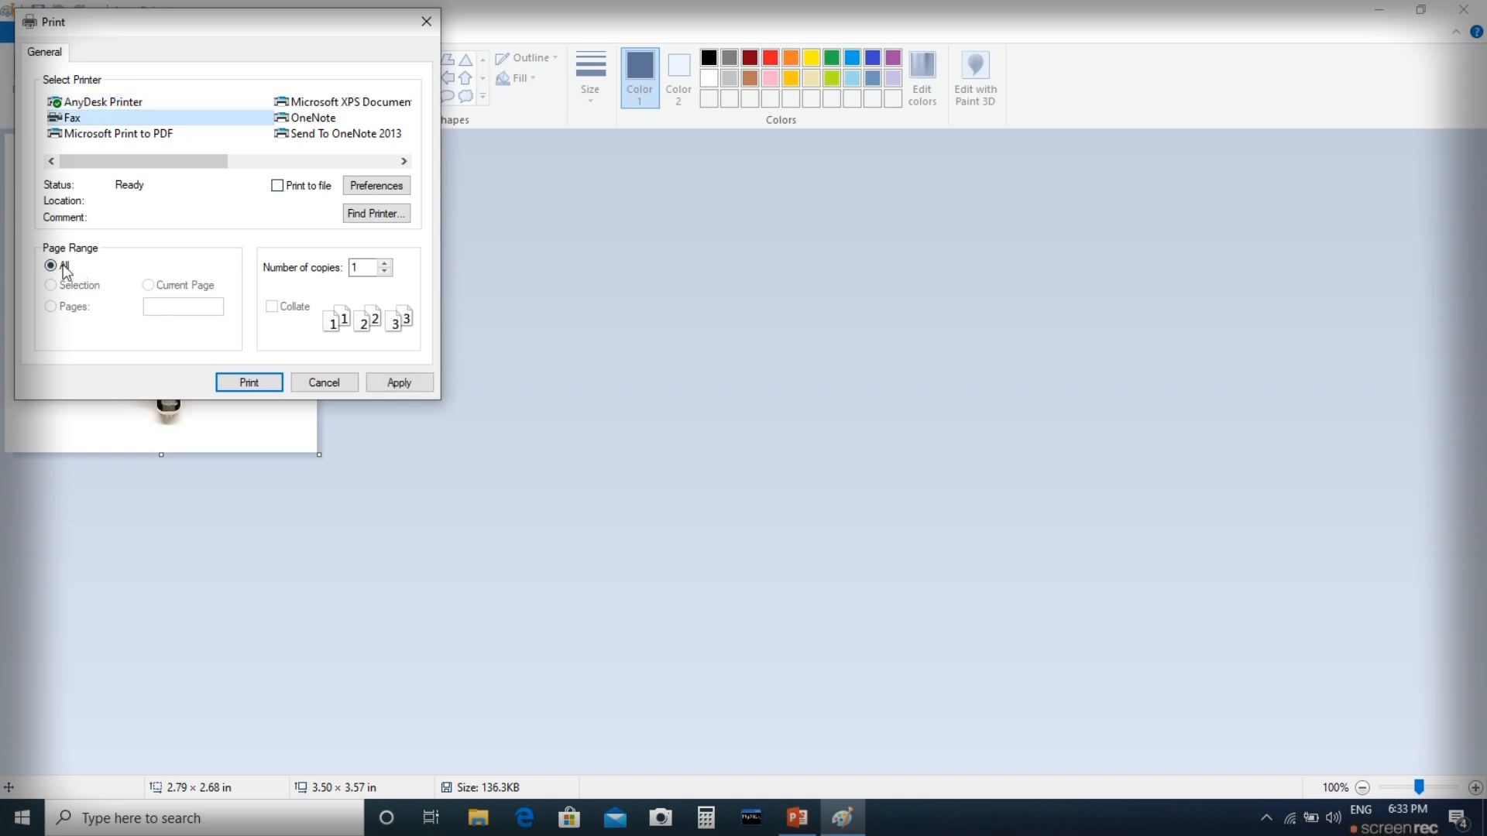
double_click(364, 268)
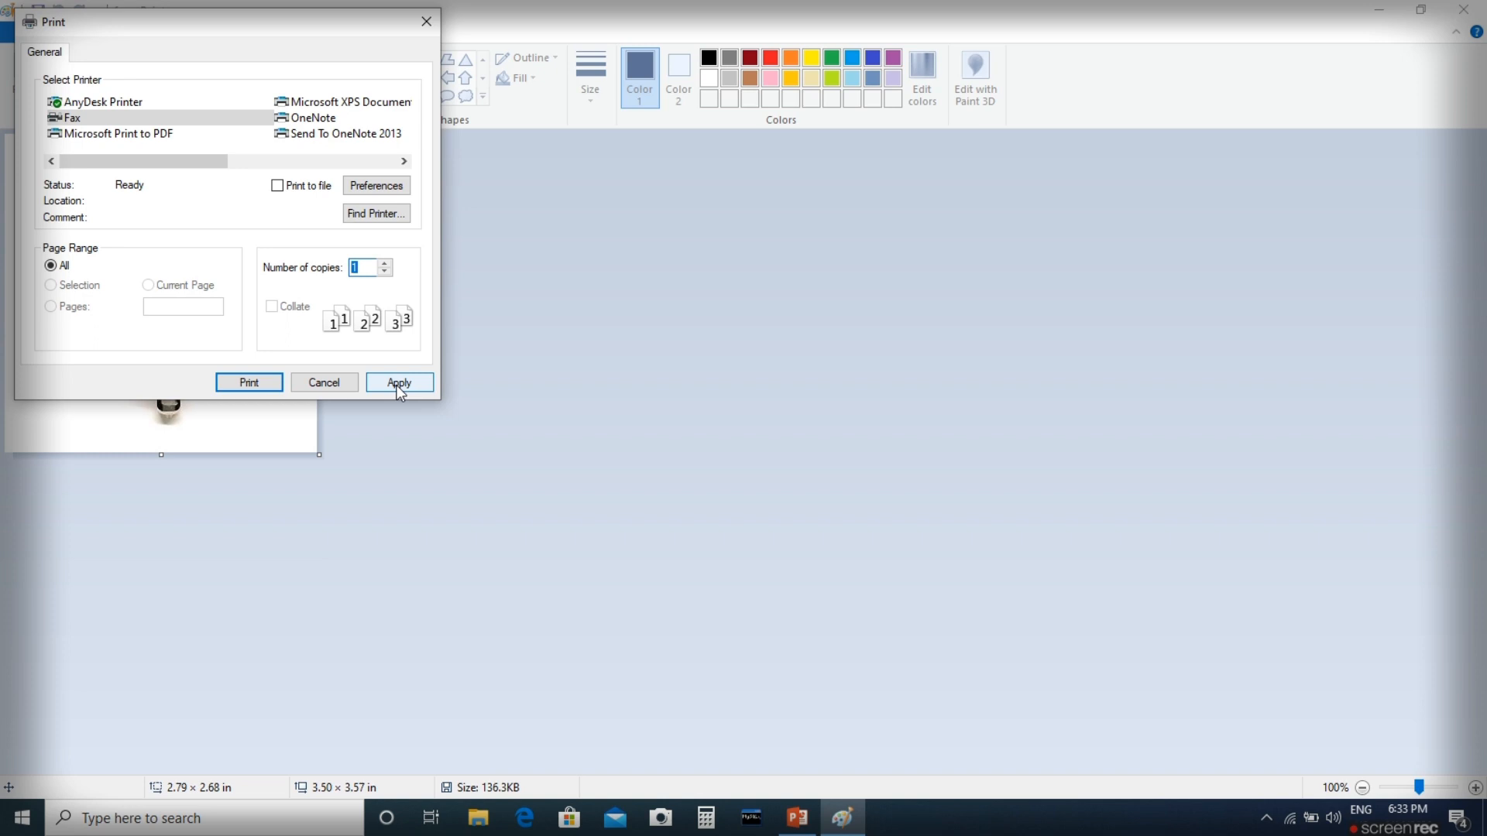
left_click(324, 385)
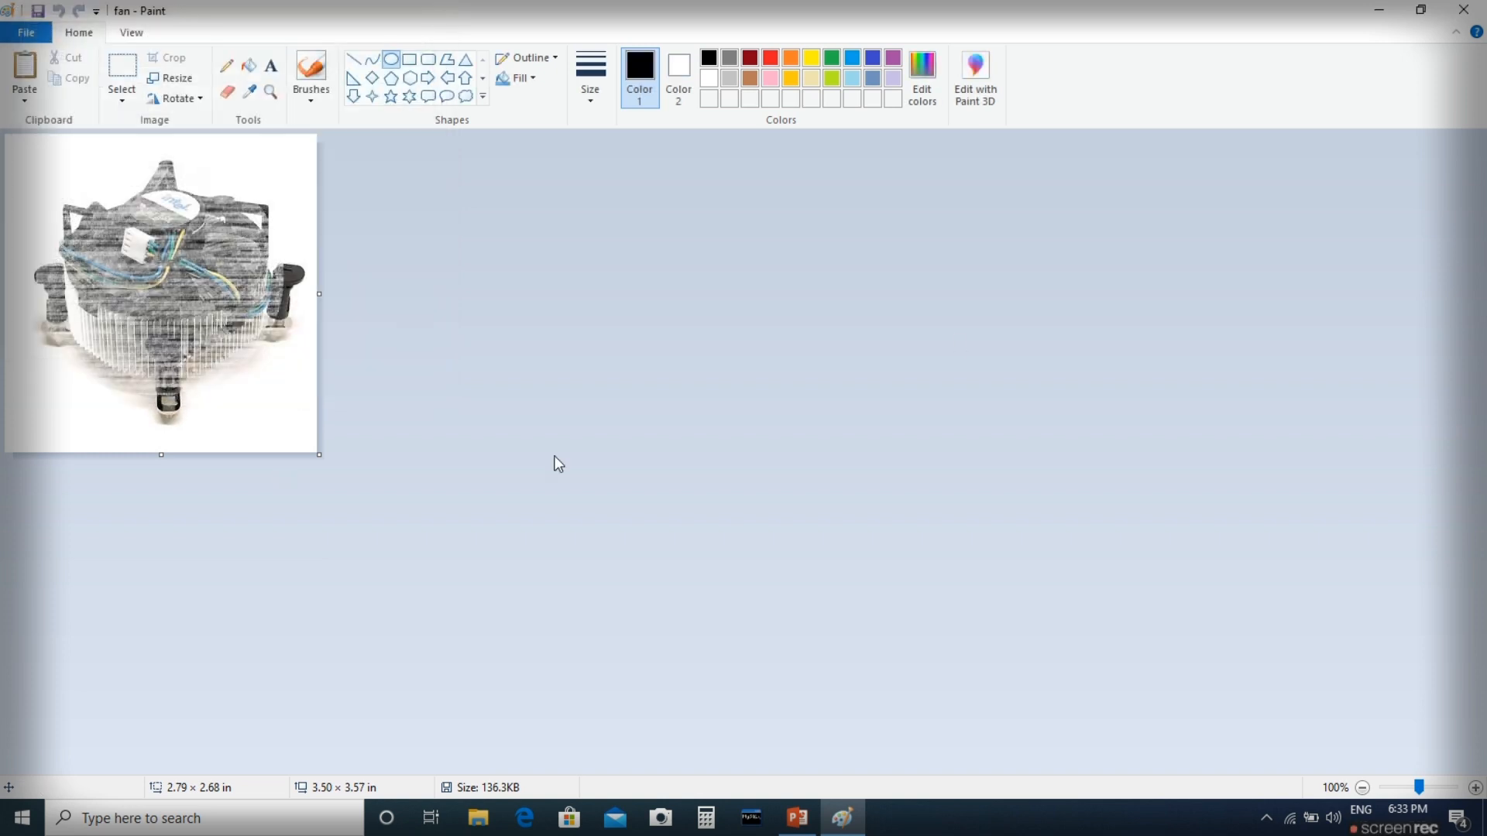
- Set the fan picture as the desktop background filling the screen, and check it on the desktop
left_click(39, 31)
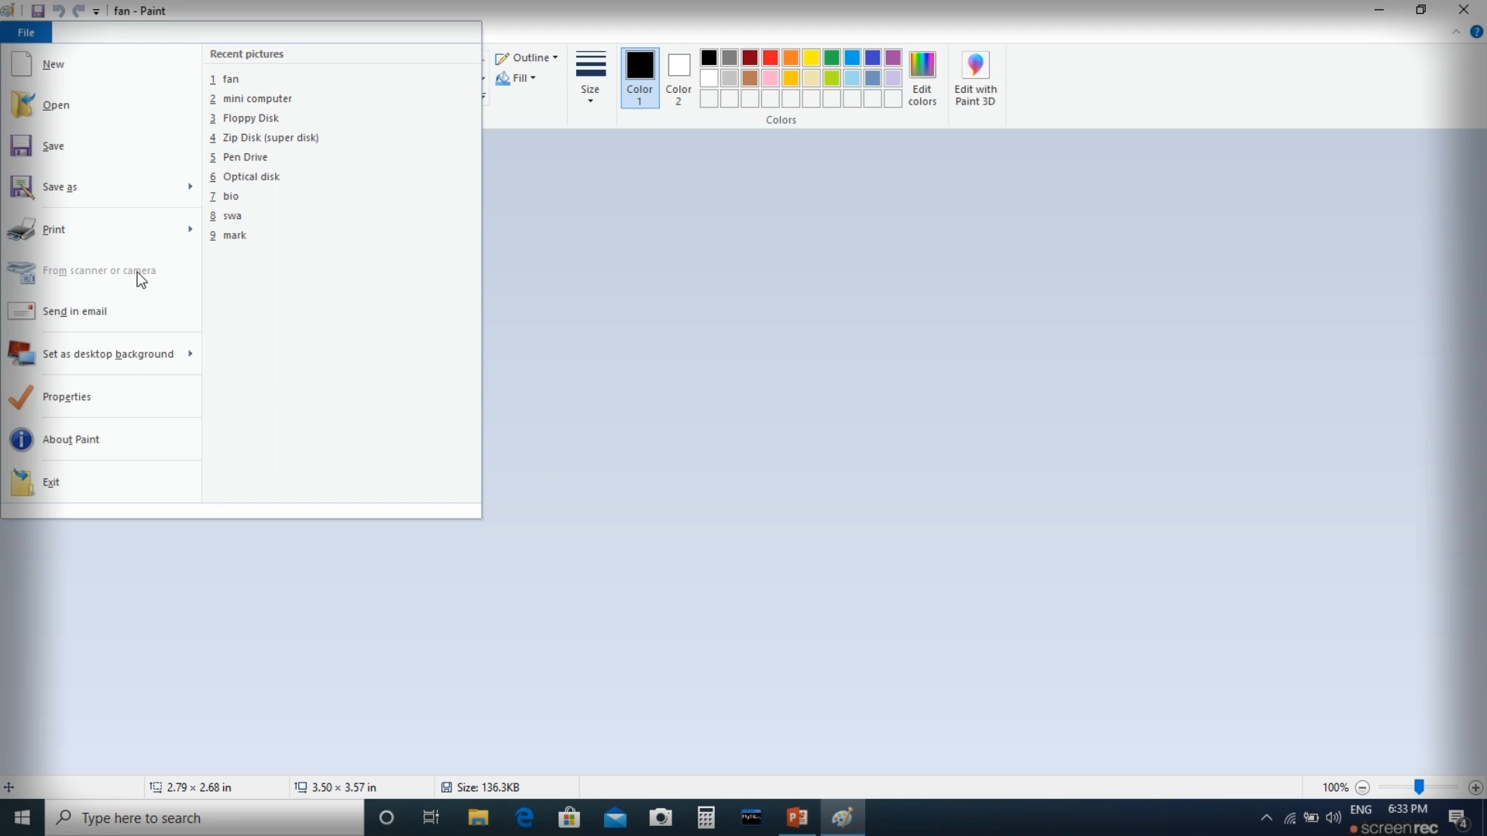
mouse_move(114, 368)
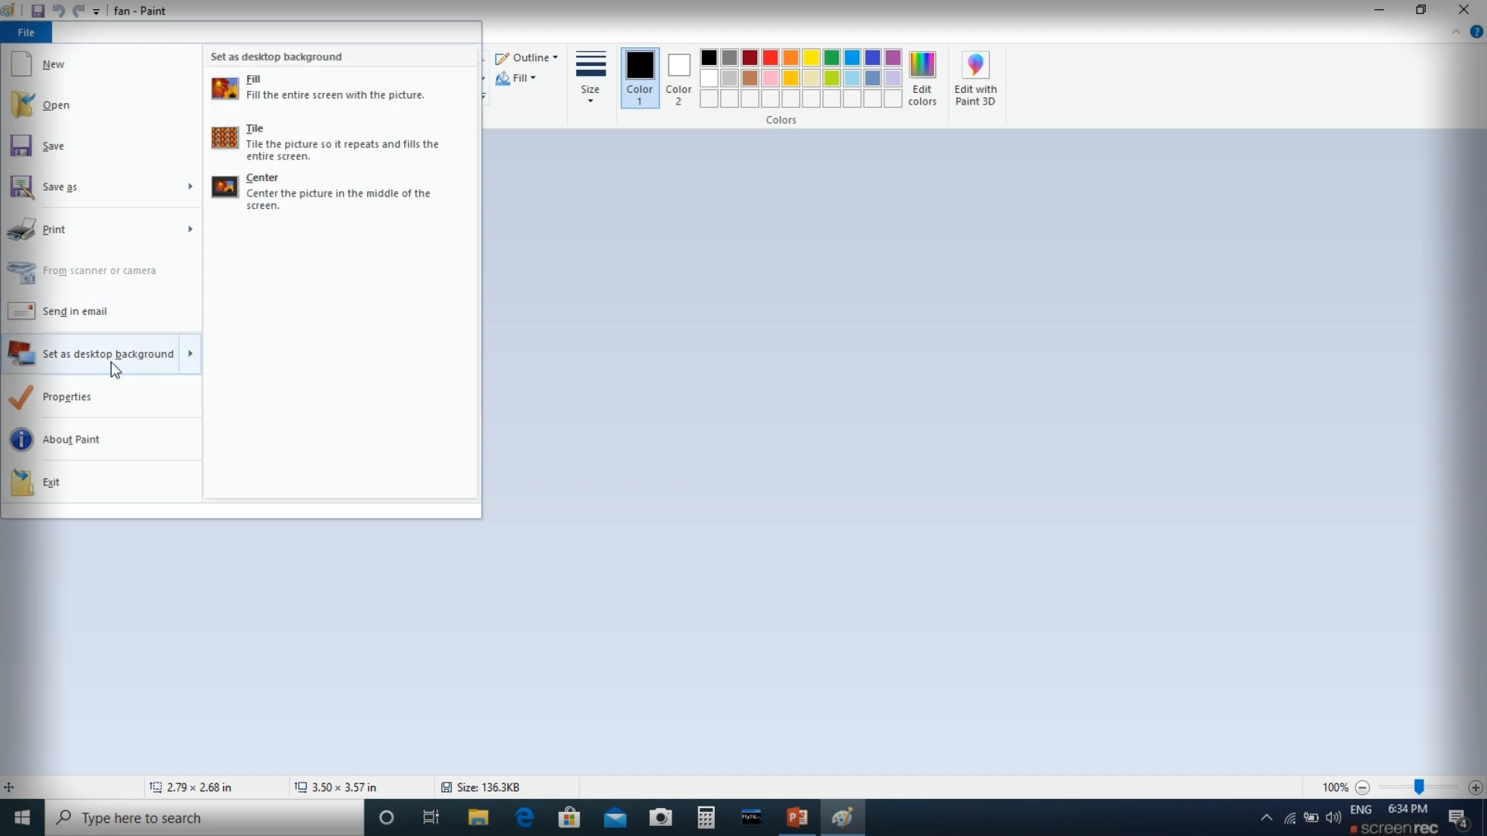
left_click(112, 361)
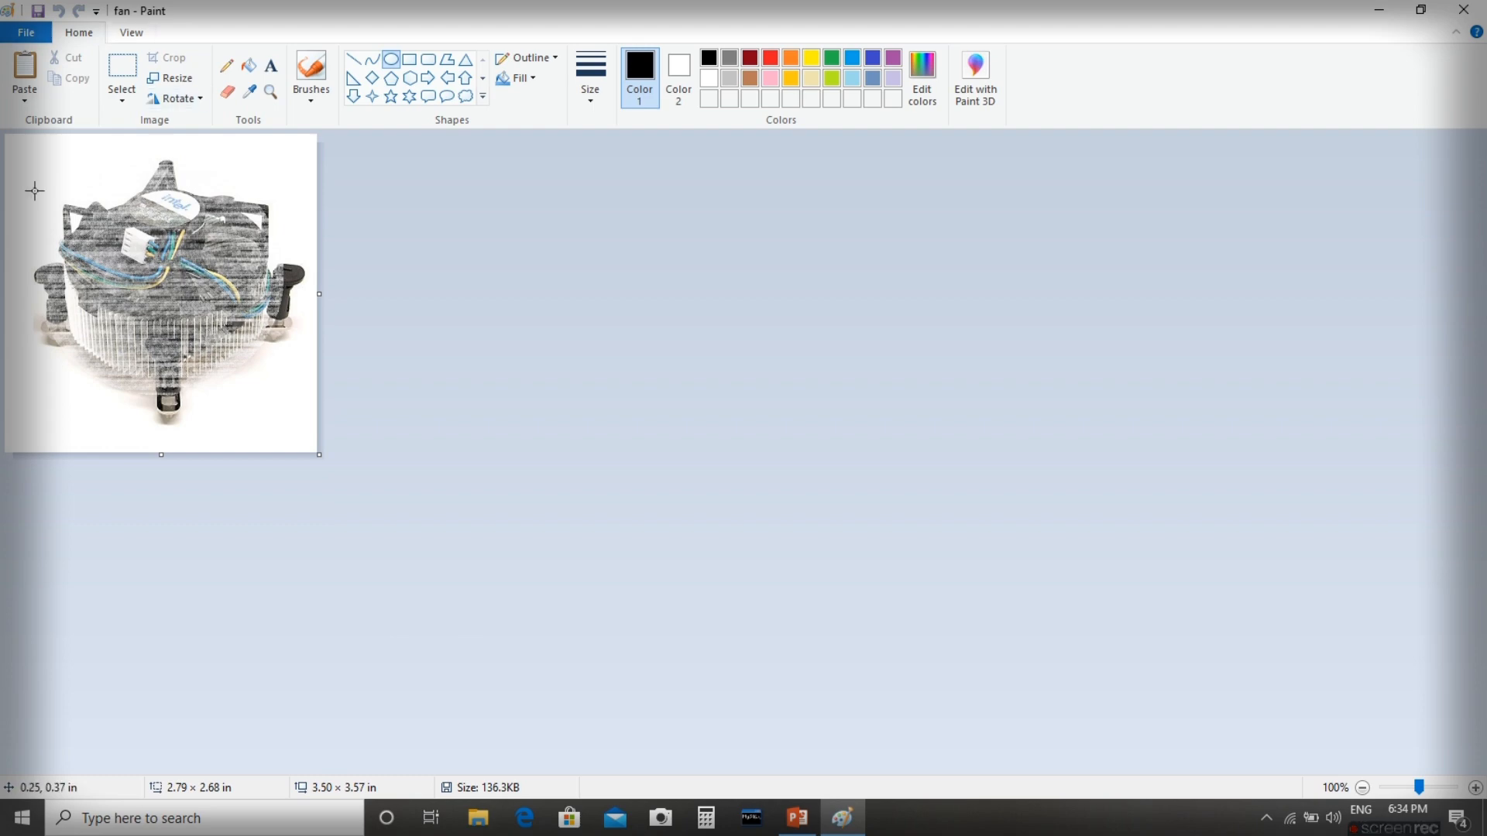
left_click(1383, 16)
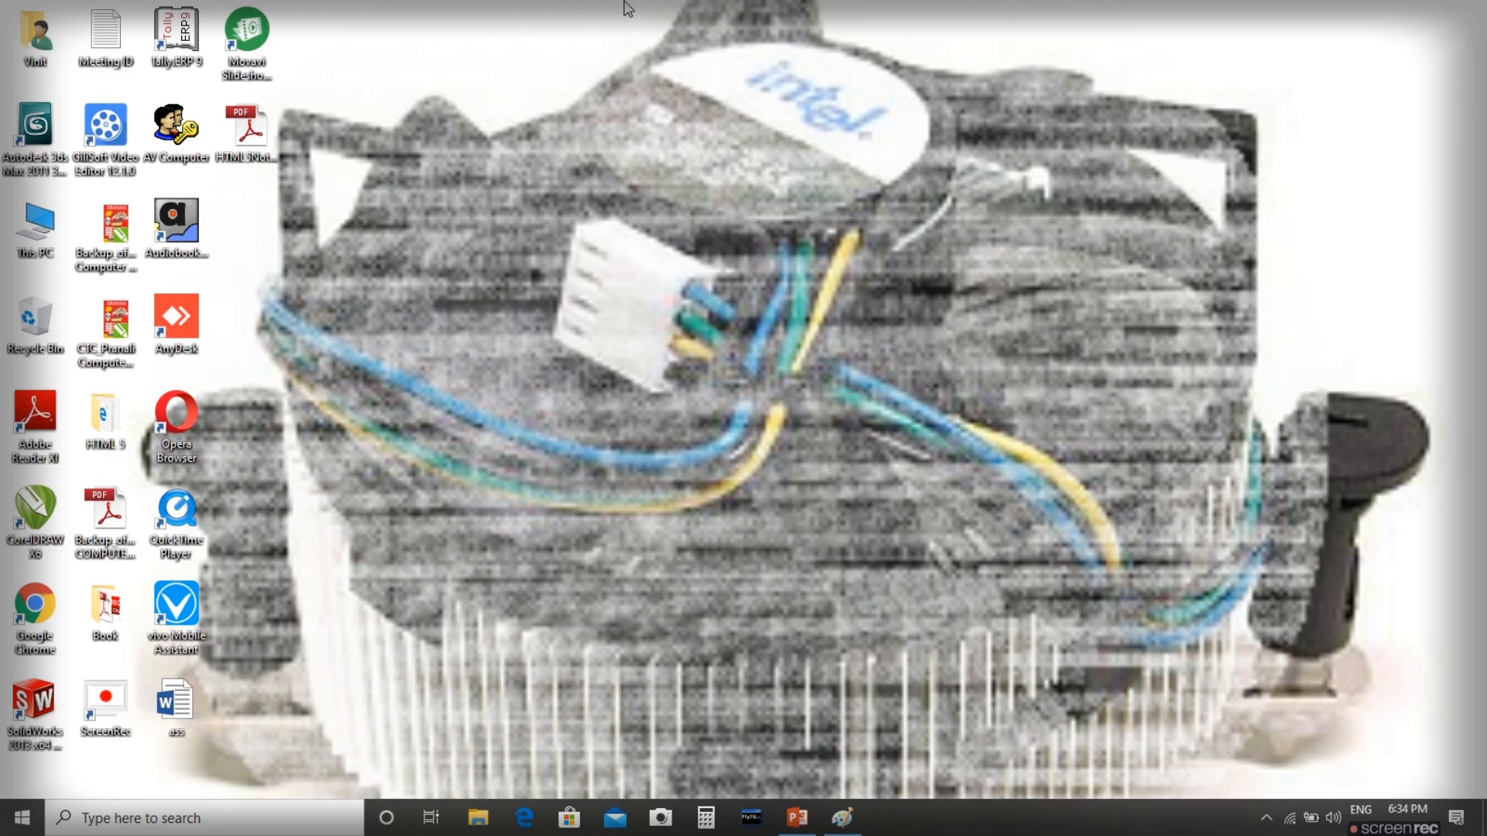
left_click(843, 821)
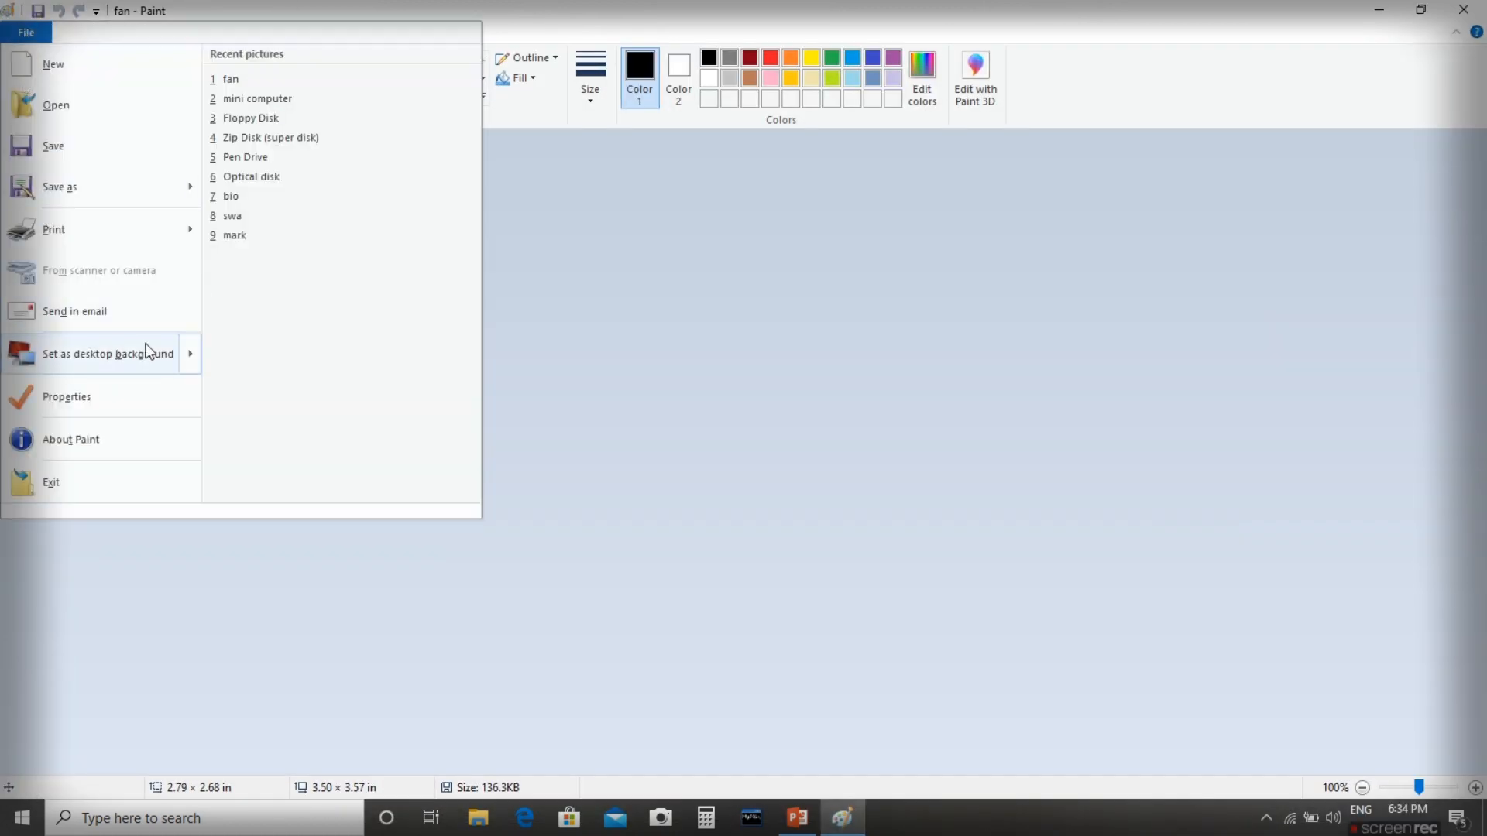
- Set the fan picture as a tiled desktop background and check it on the desktop
mouse_move(160, 353)
left_click(323, 144)
left_click(1364, 13)
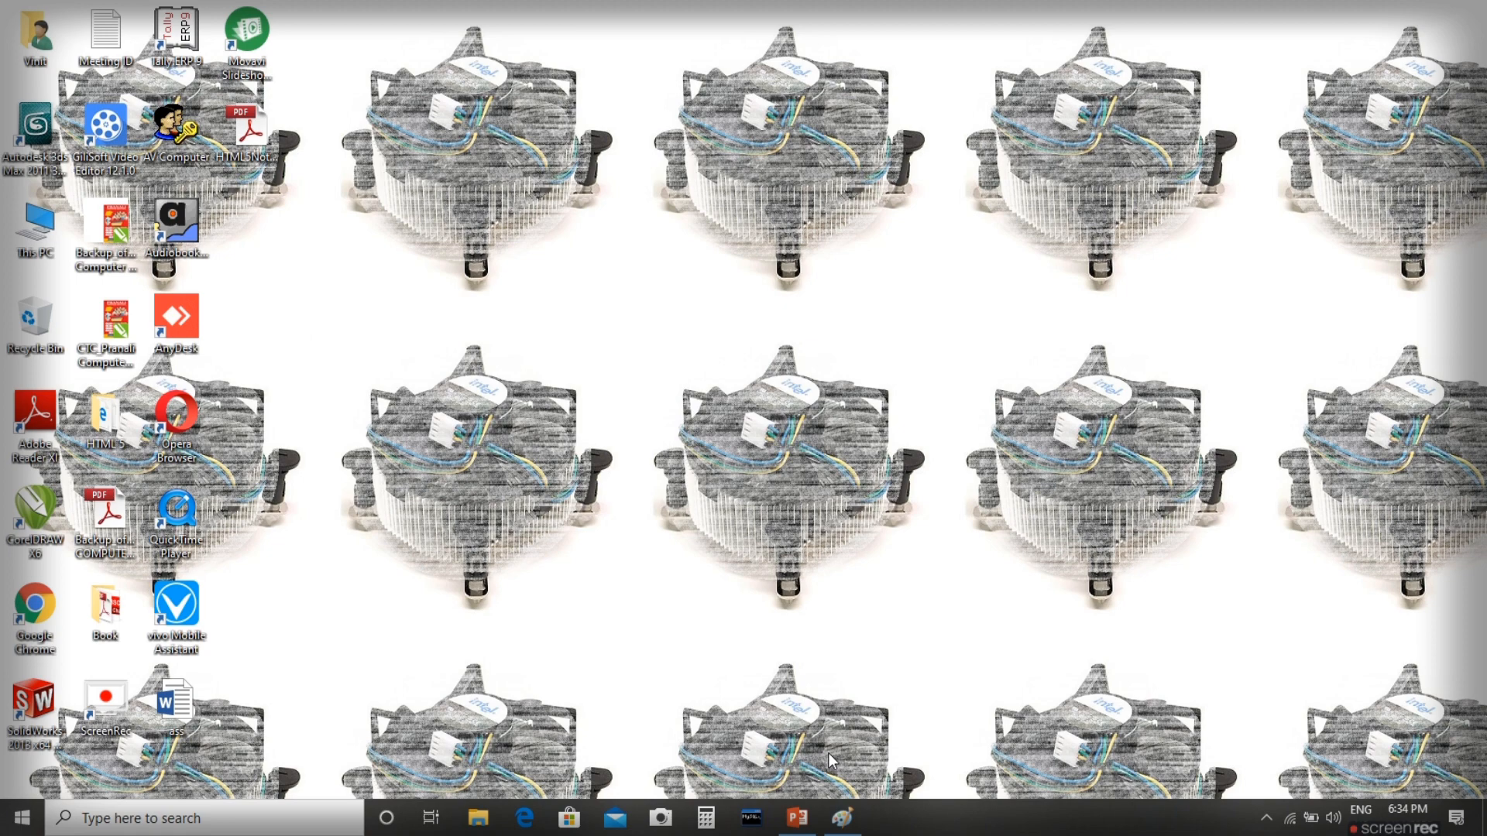
- Return to Paint and review the fan picture's file attributes, units, colors and dimensions in its image properties, leaving them unedited
left_click(851, 829)
left_click(25, 35)
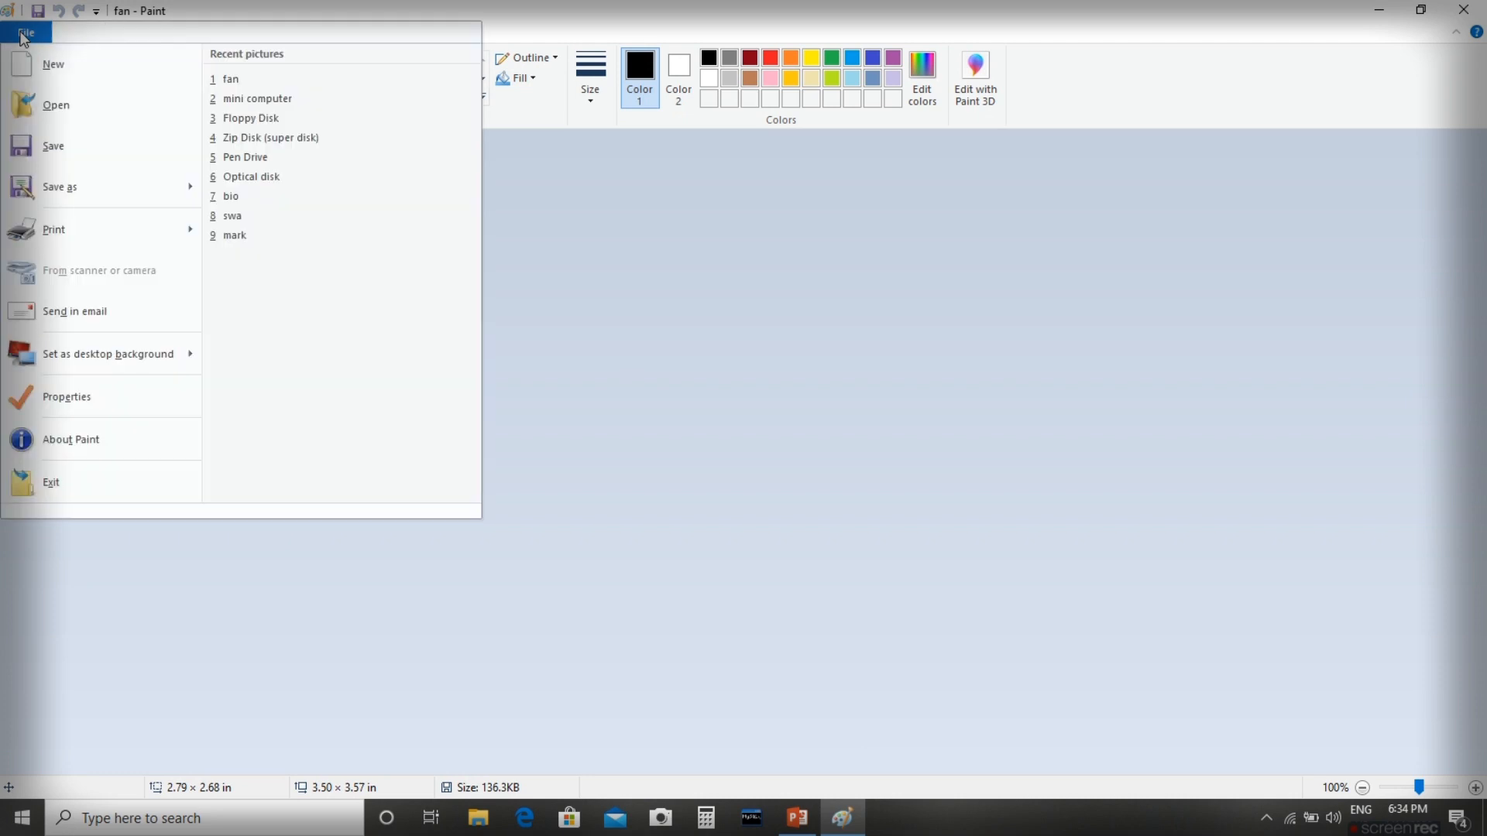
left_click(83, 398)
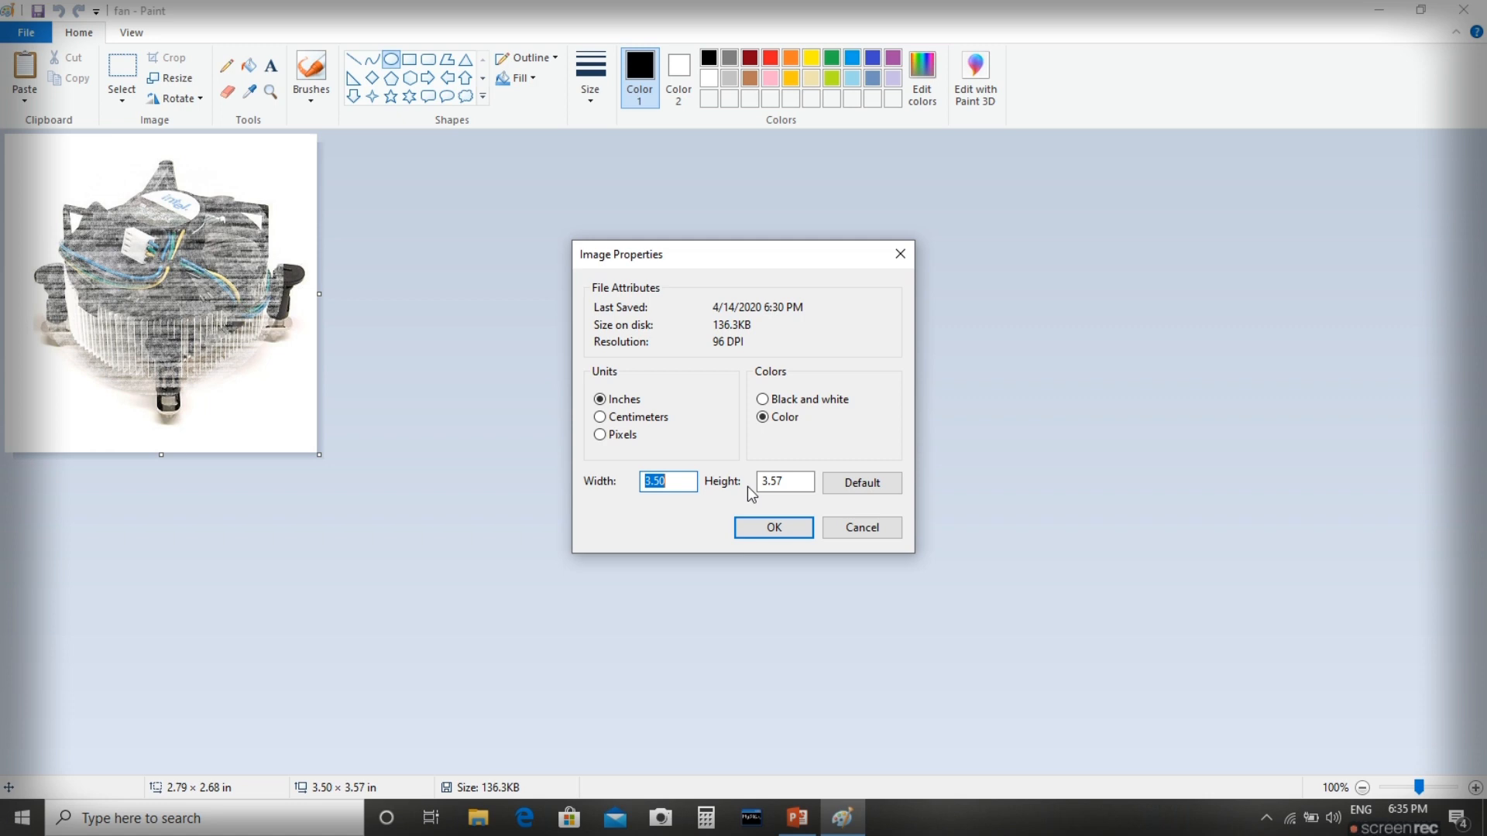
left_click(863, 534)
- Exit Paint and start it again with the Run command mspaint
left_click(21, 35)
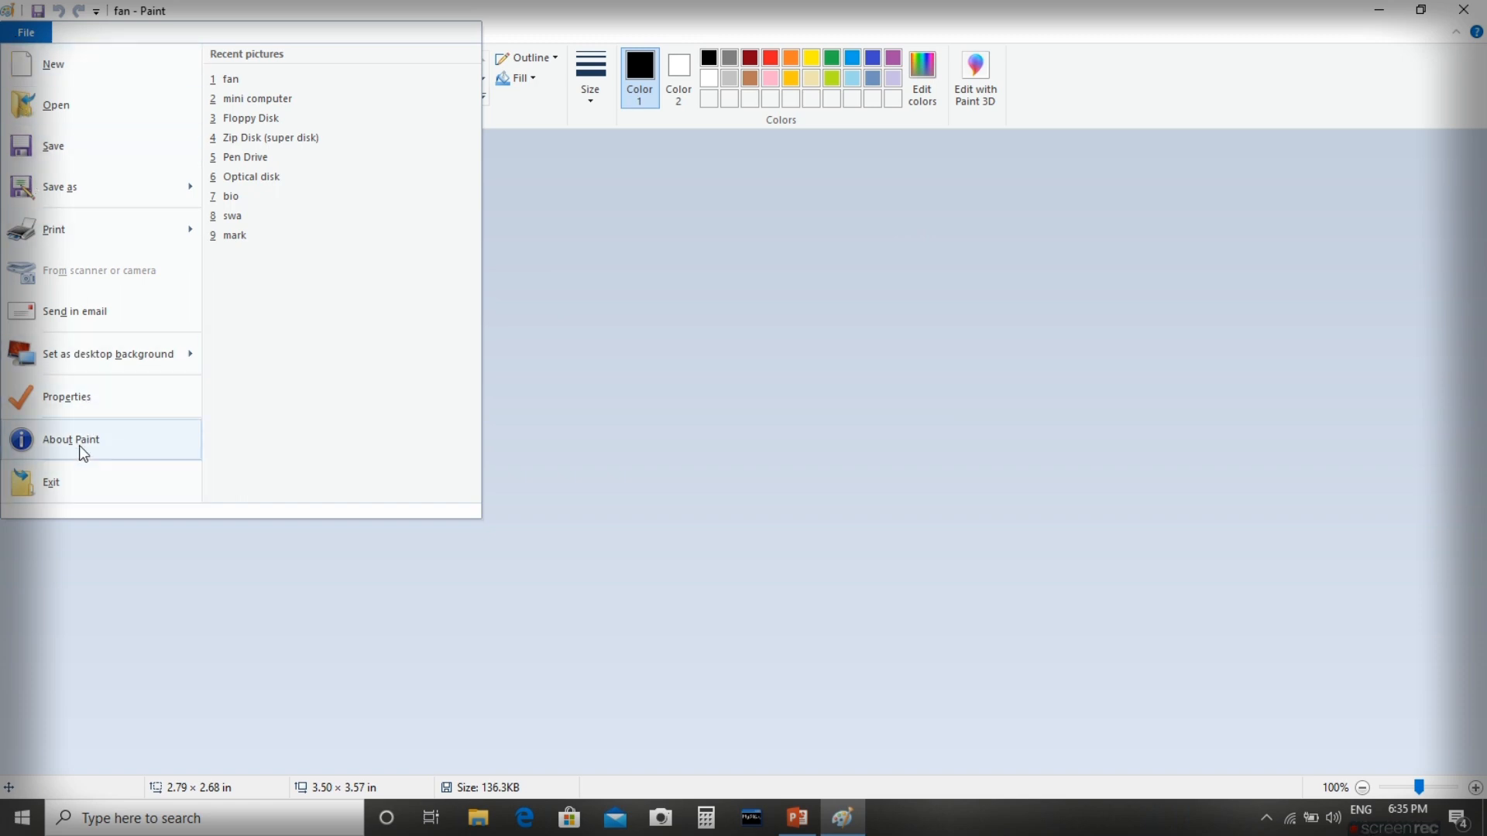
left_click(72, 492)
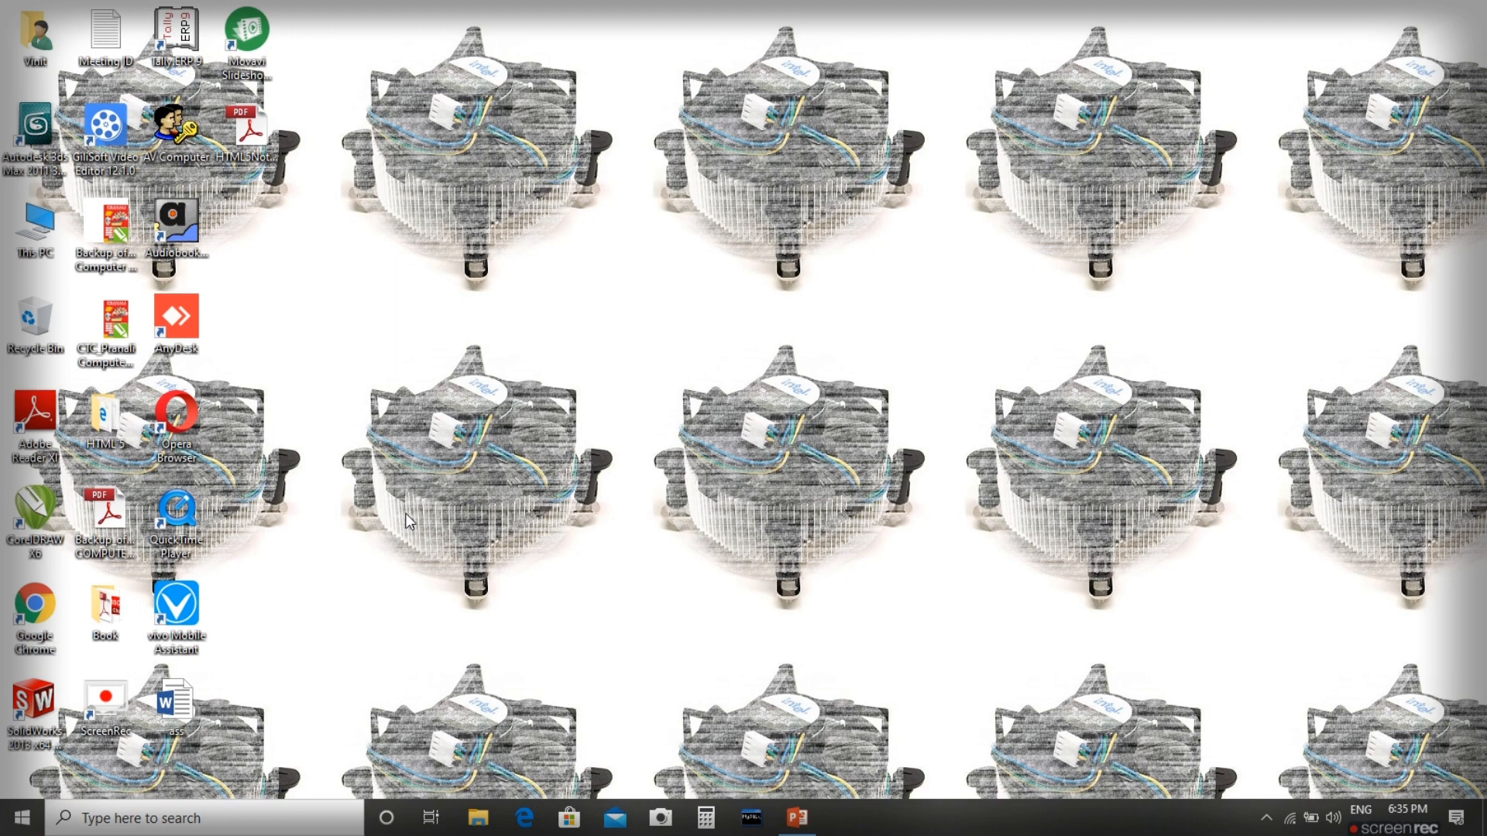
key("super+r")
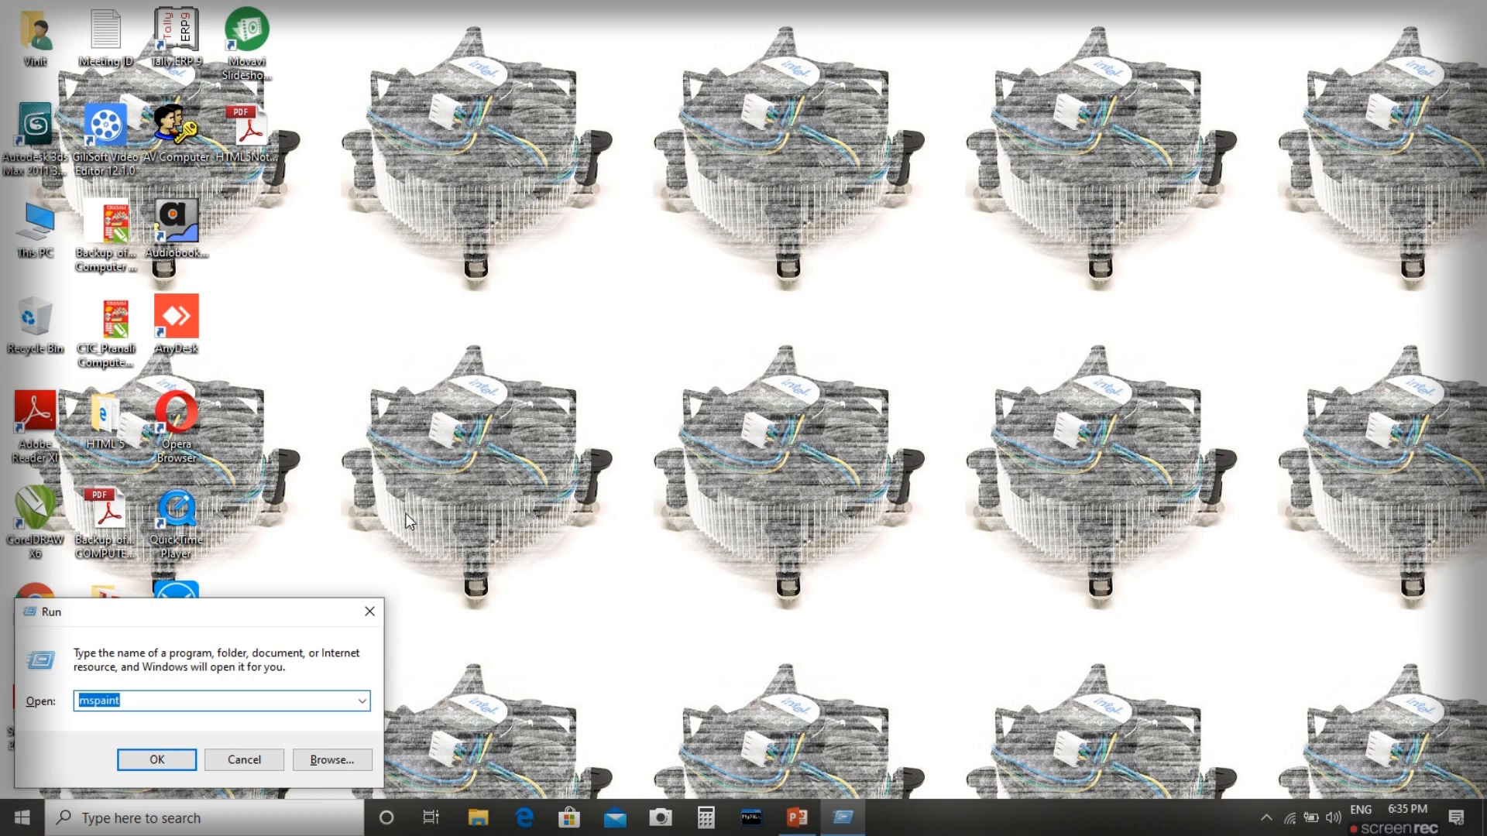
key("Return")
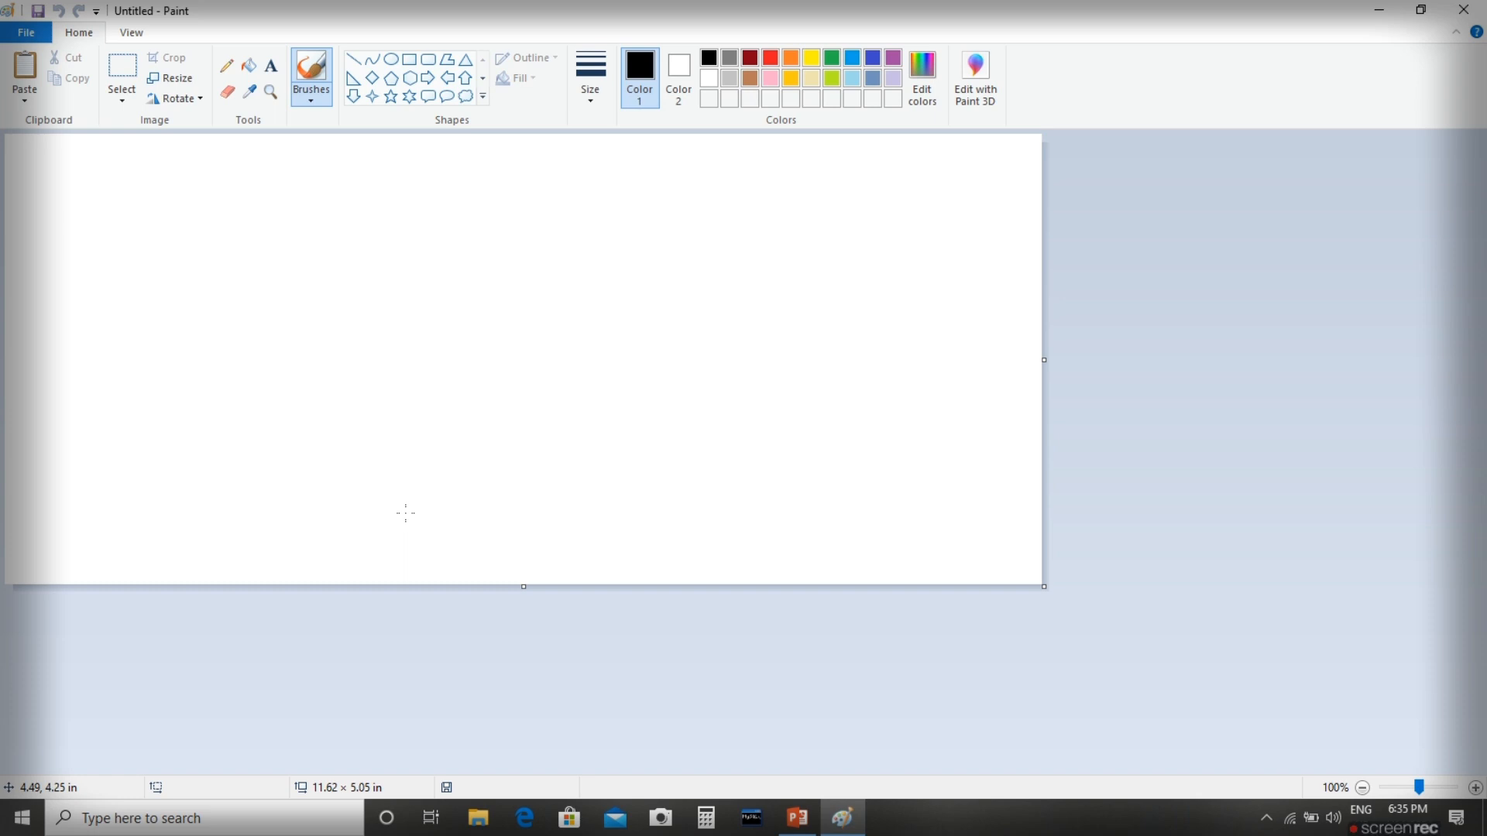
- Toggle the ribbon's keyboard access hints several times, leaving them displayed
key("alt")
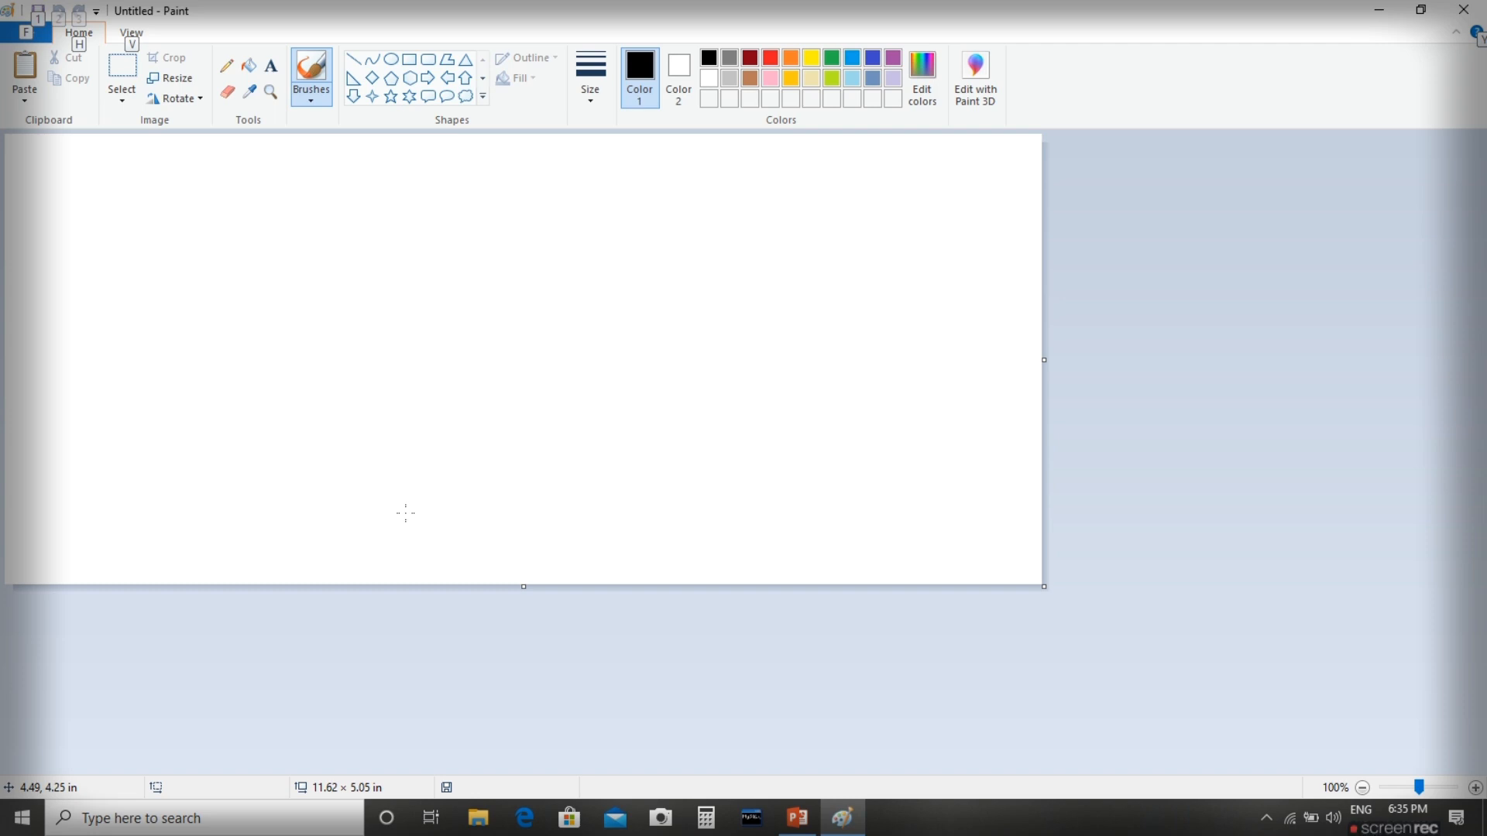
key("alt")
key("alt")
key("alt")
key("alt")
key("alt")
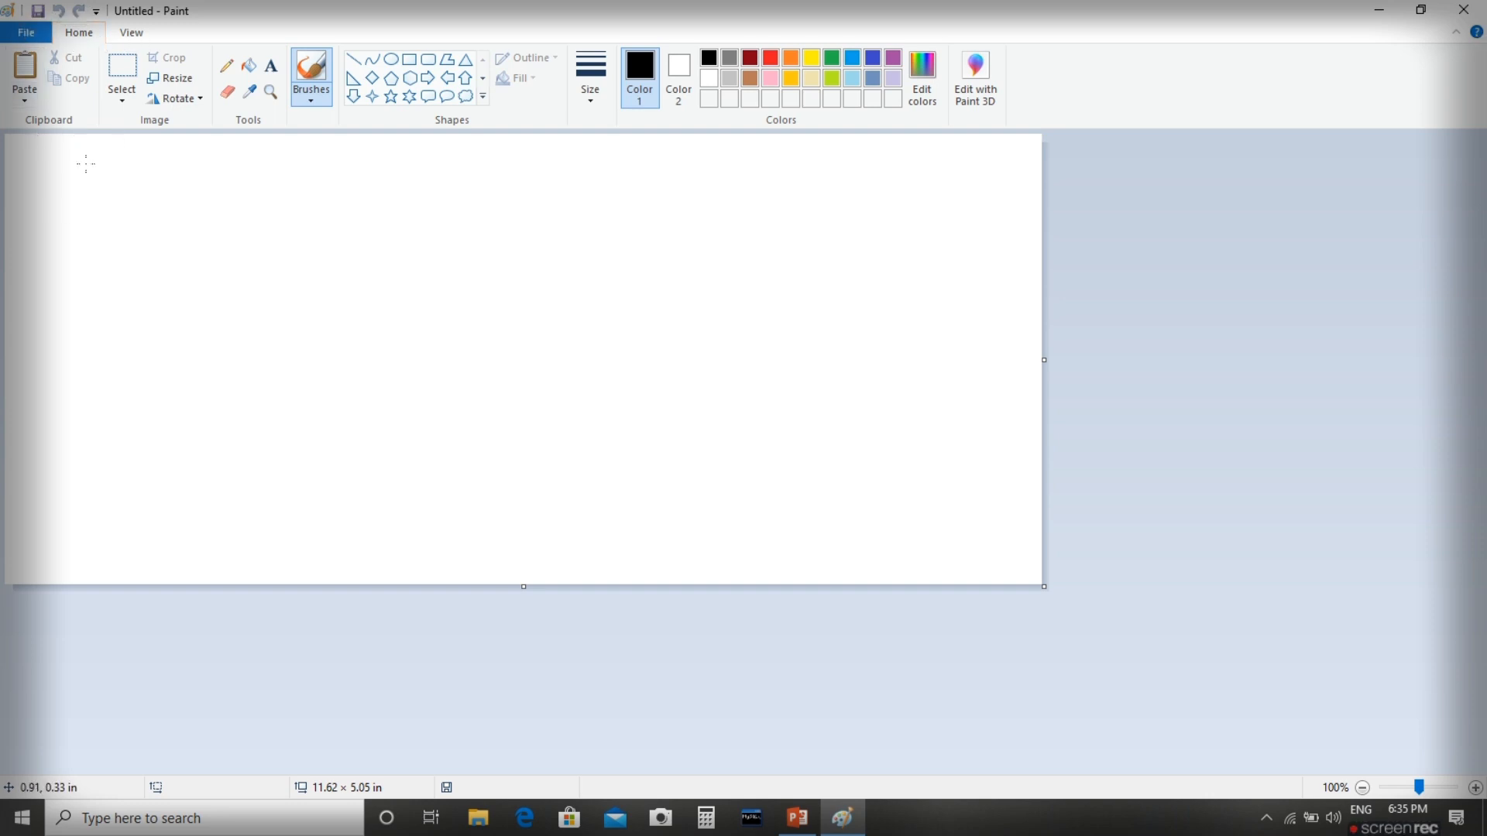
key("alt")
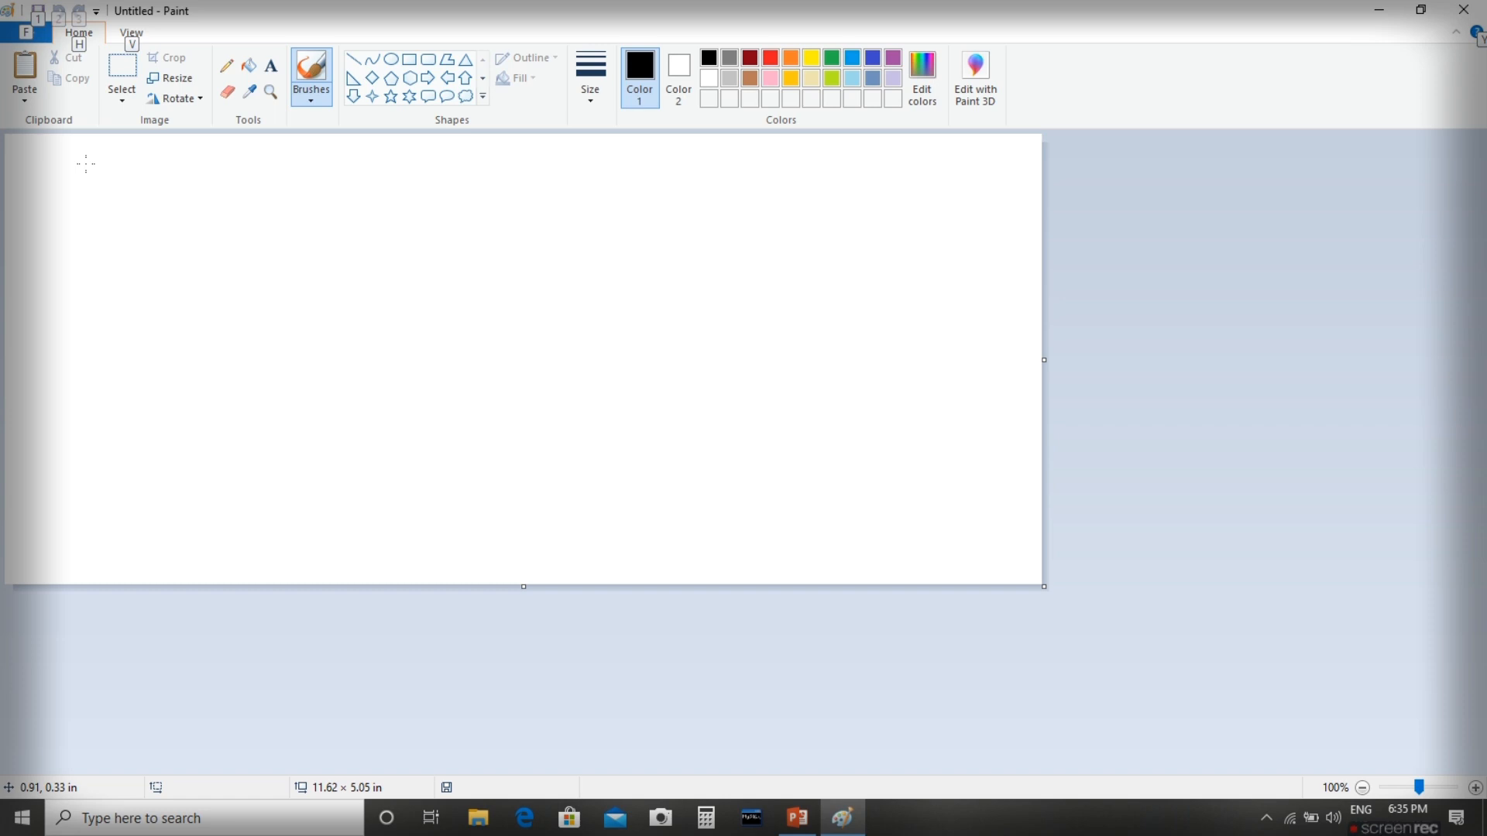
- Bring up the dialog for opening a picture twice, cancelling it each time, and check the shortcut hint of the New command
key("f")
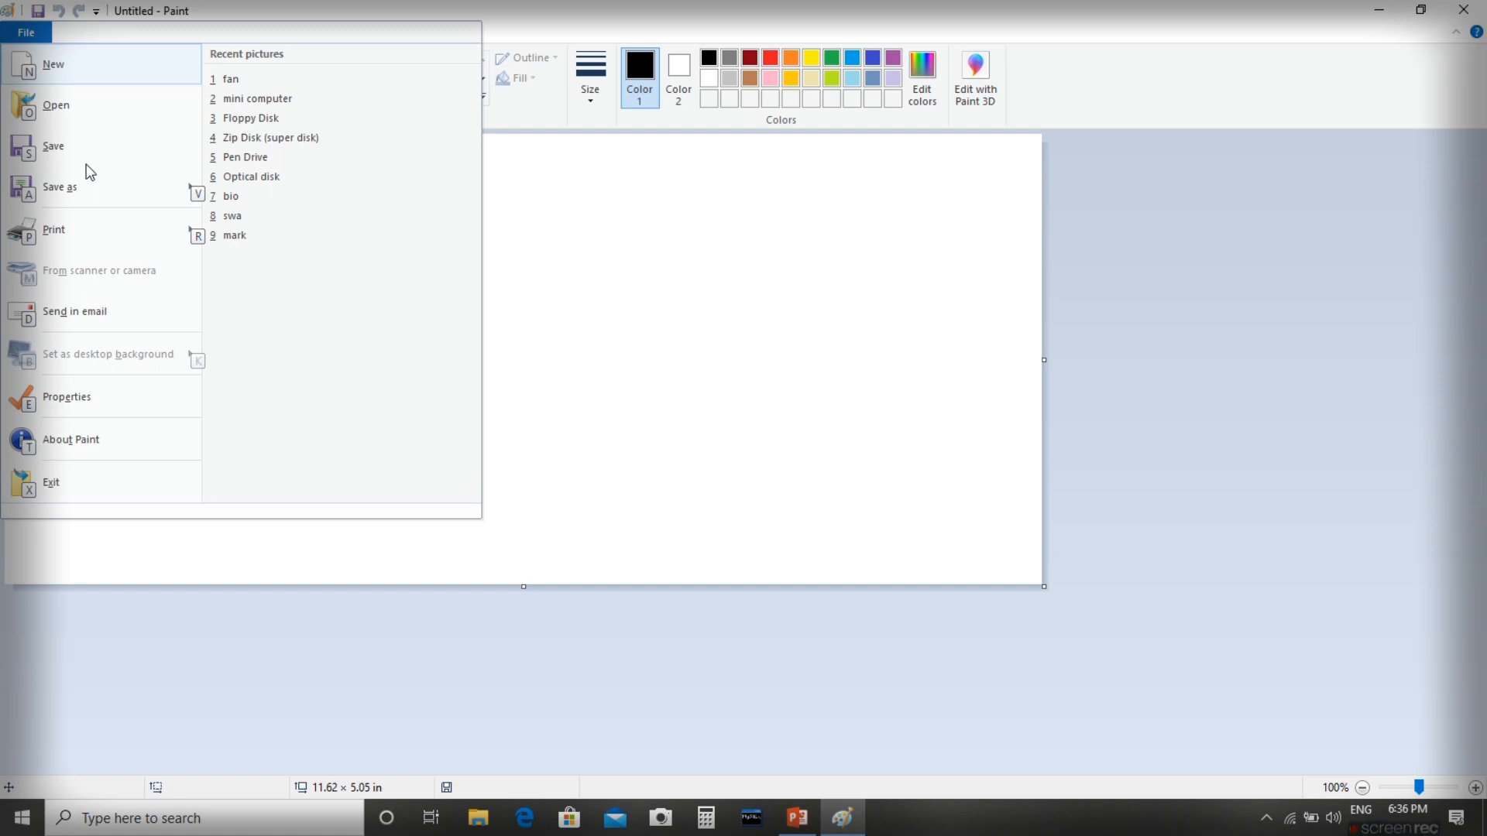
key("o")
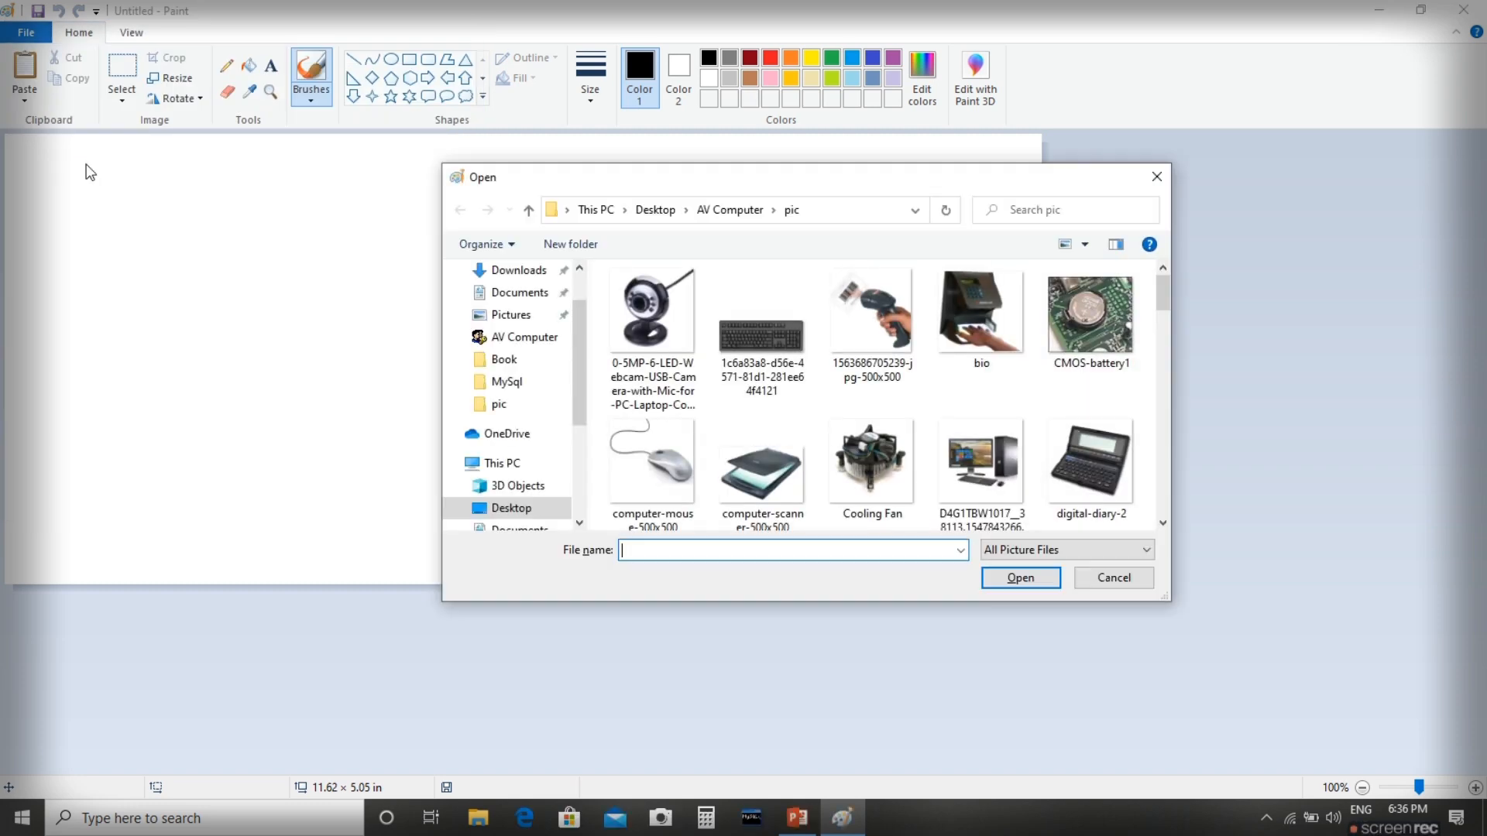
key("Escape")
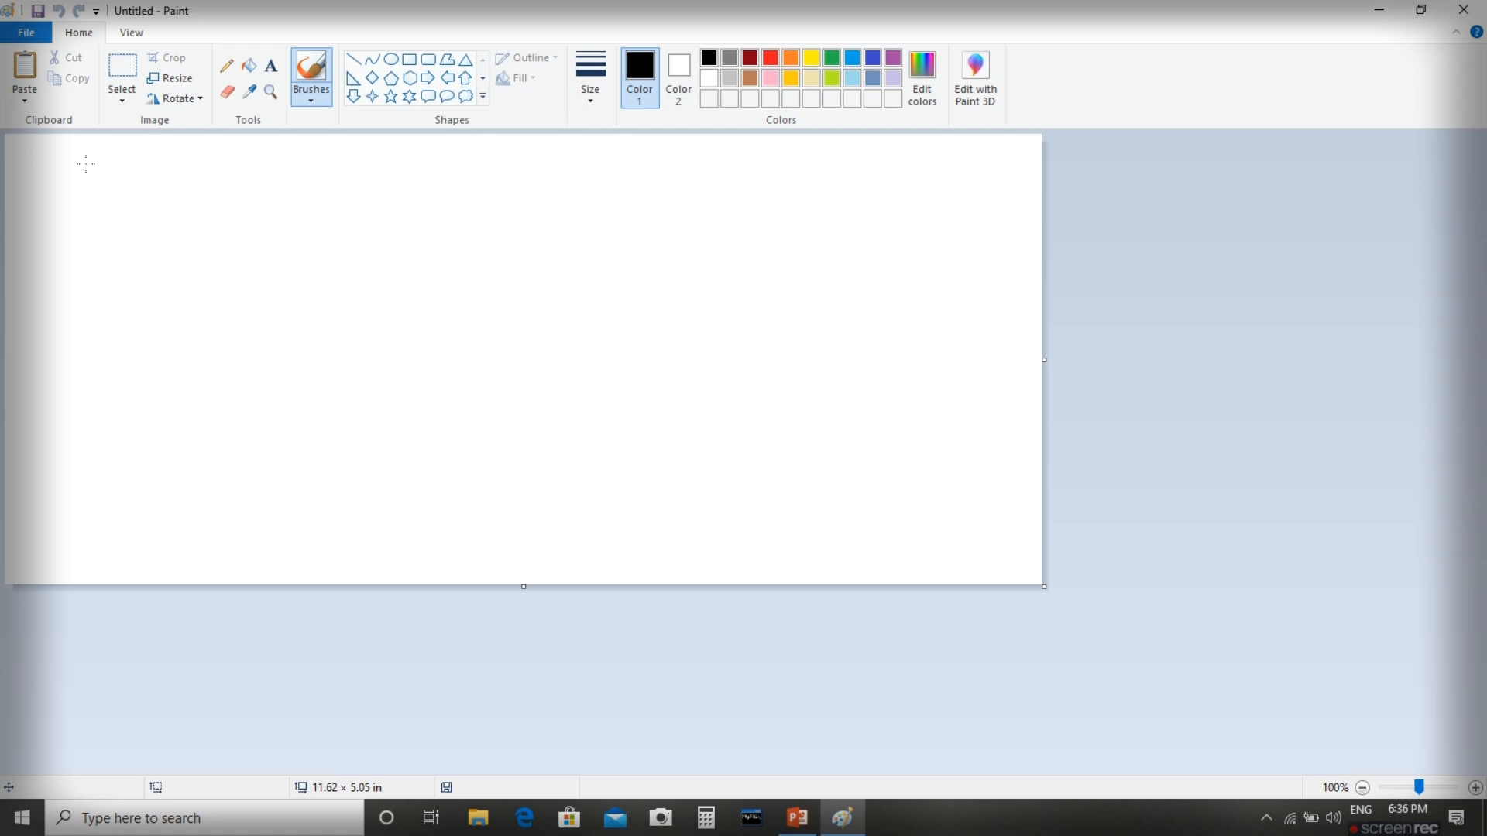
key("ctrl+o")
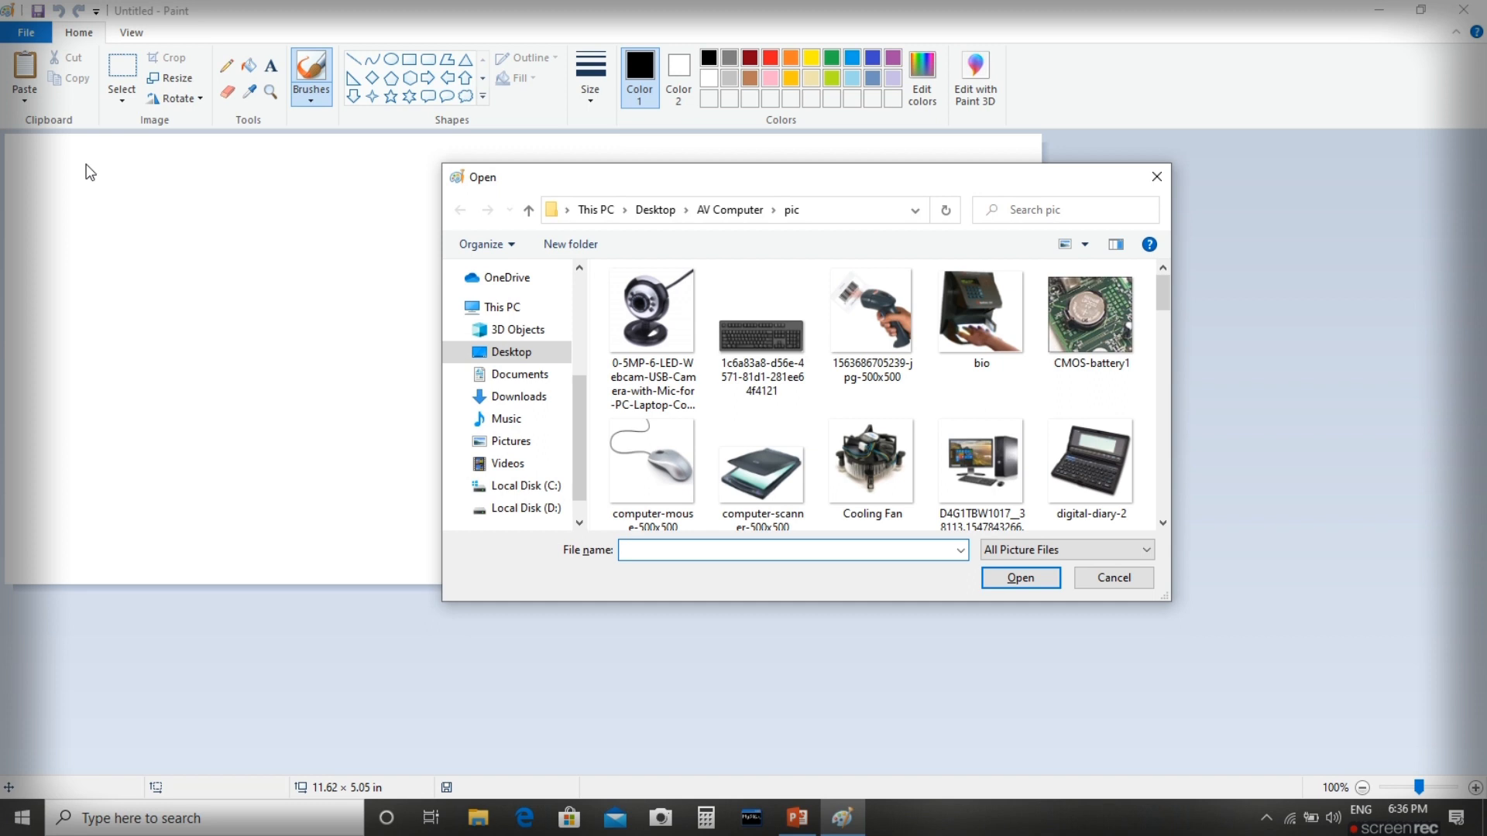
left_click(1112, 577)
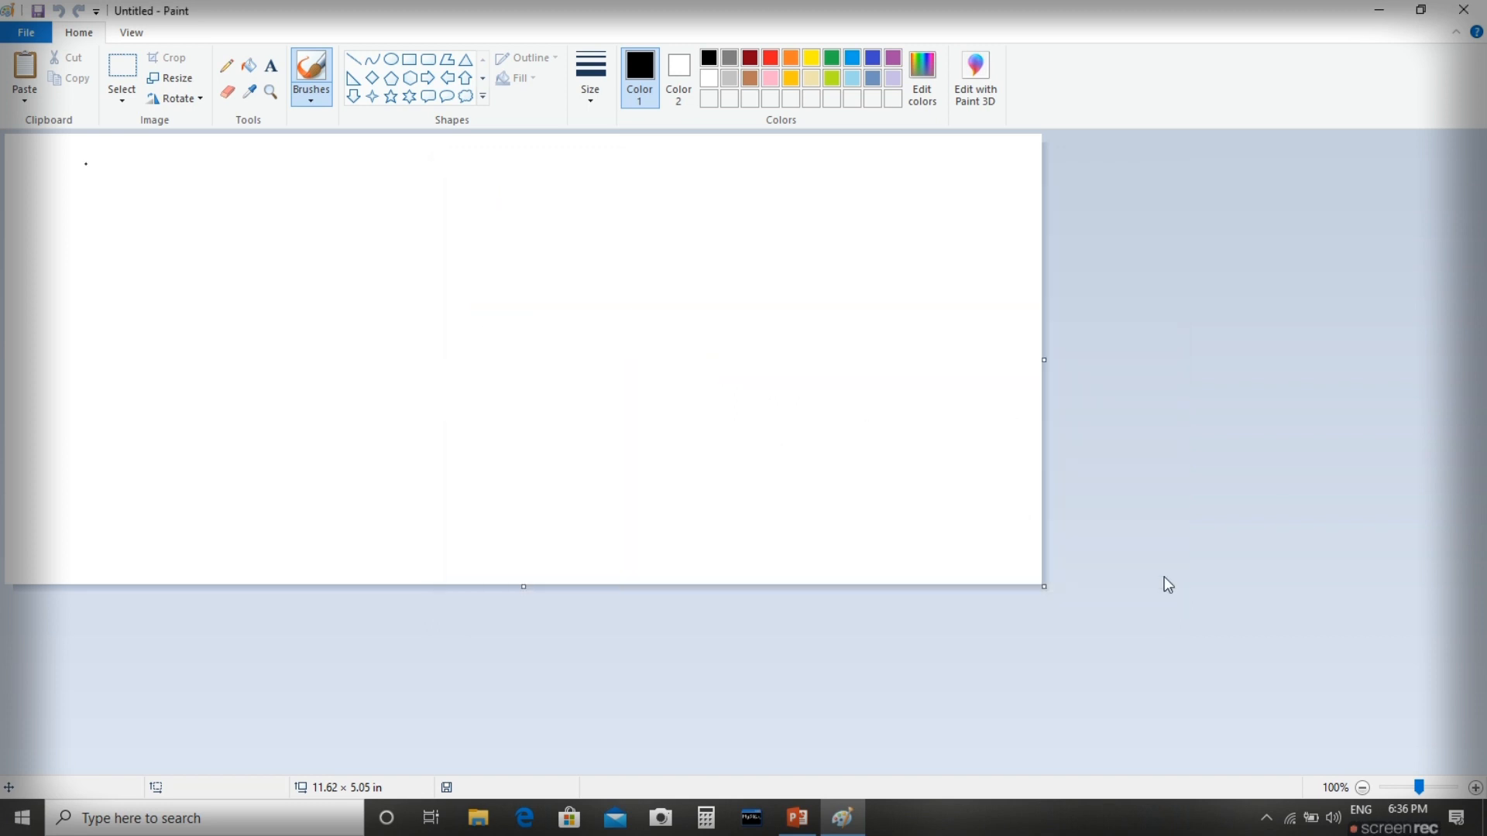
left_click(48, 37)
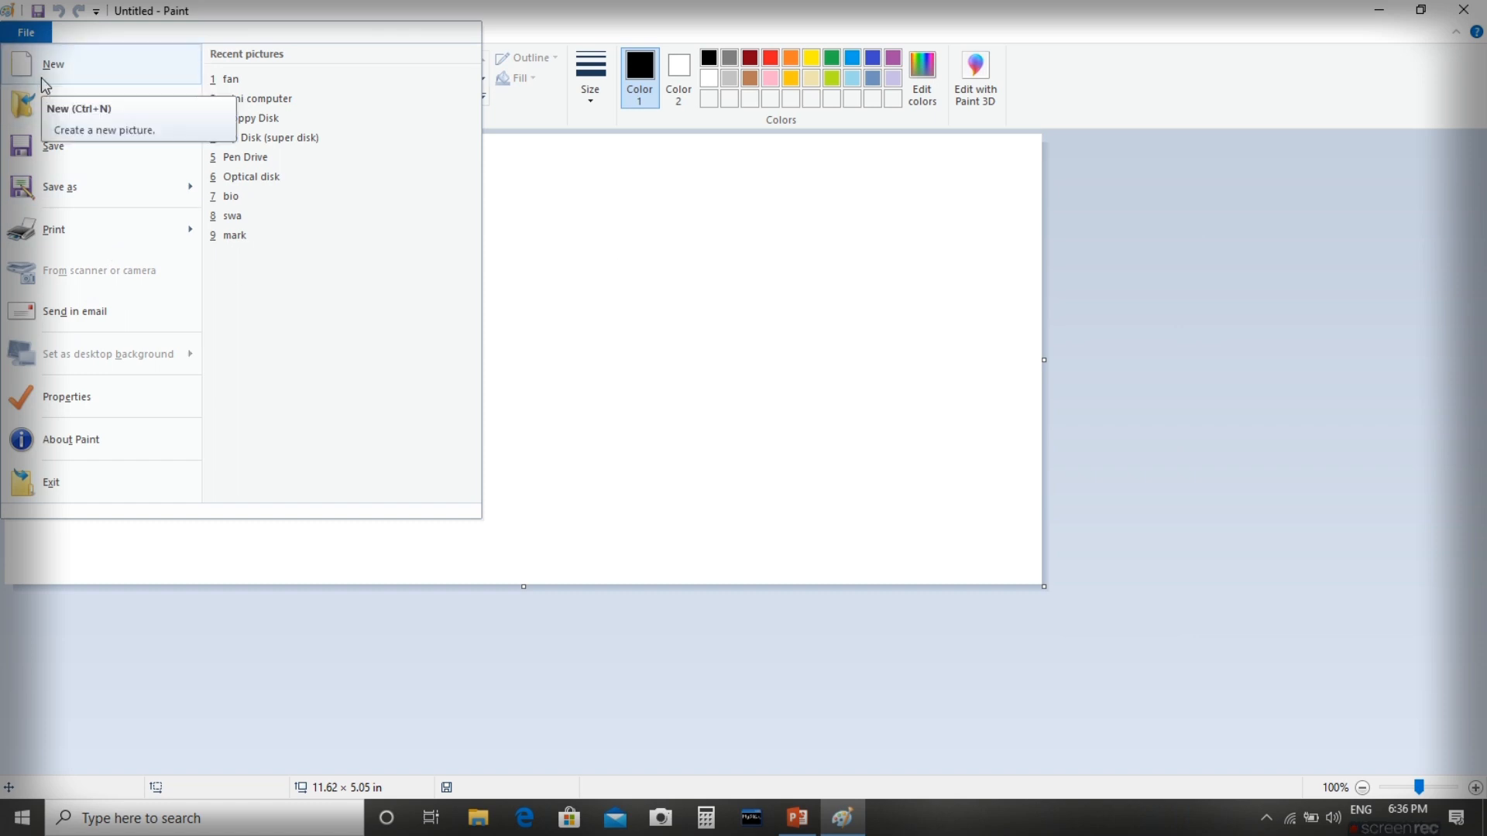
left_click(668, 255)
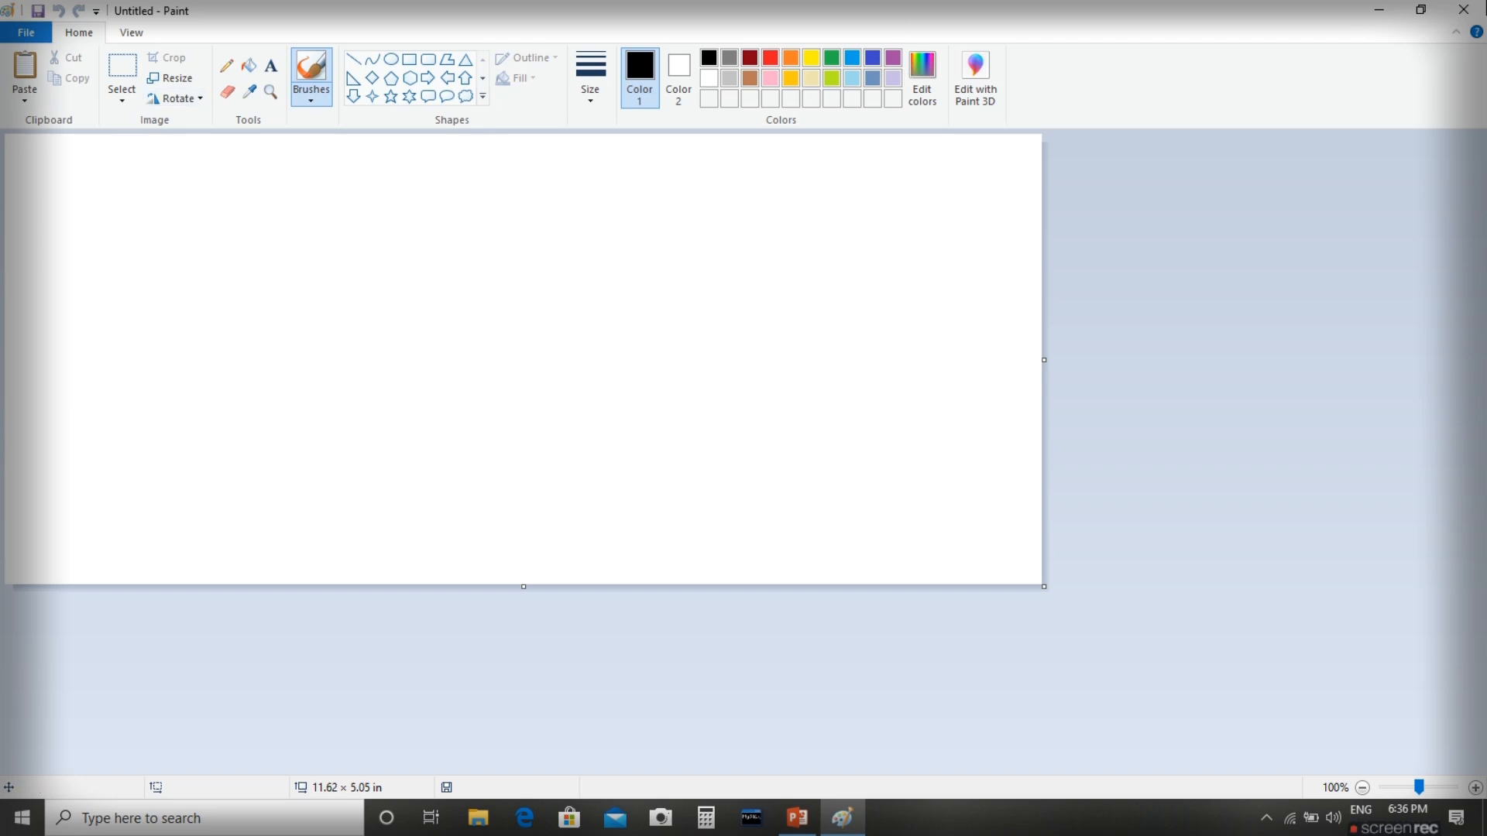
- Close Paint, switch to the Ms paint presentation in PowerPoint and select slide 3 on Microsoft Paint keyboard shortcuts
left_click(1464, 9)
left_click(798, 827)
left_click(141, 259)
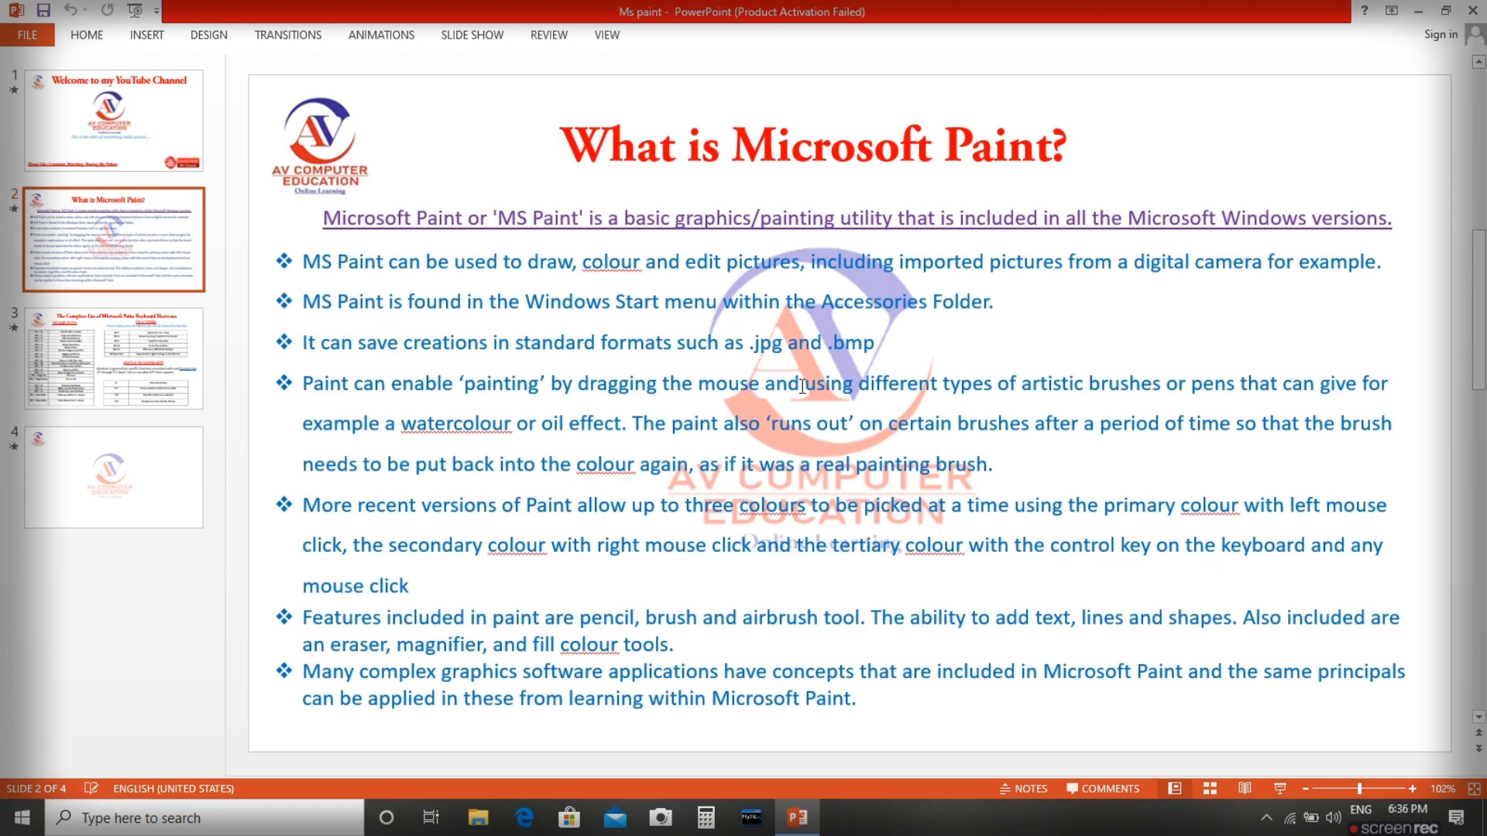
left_click(142, 385)
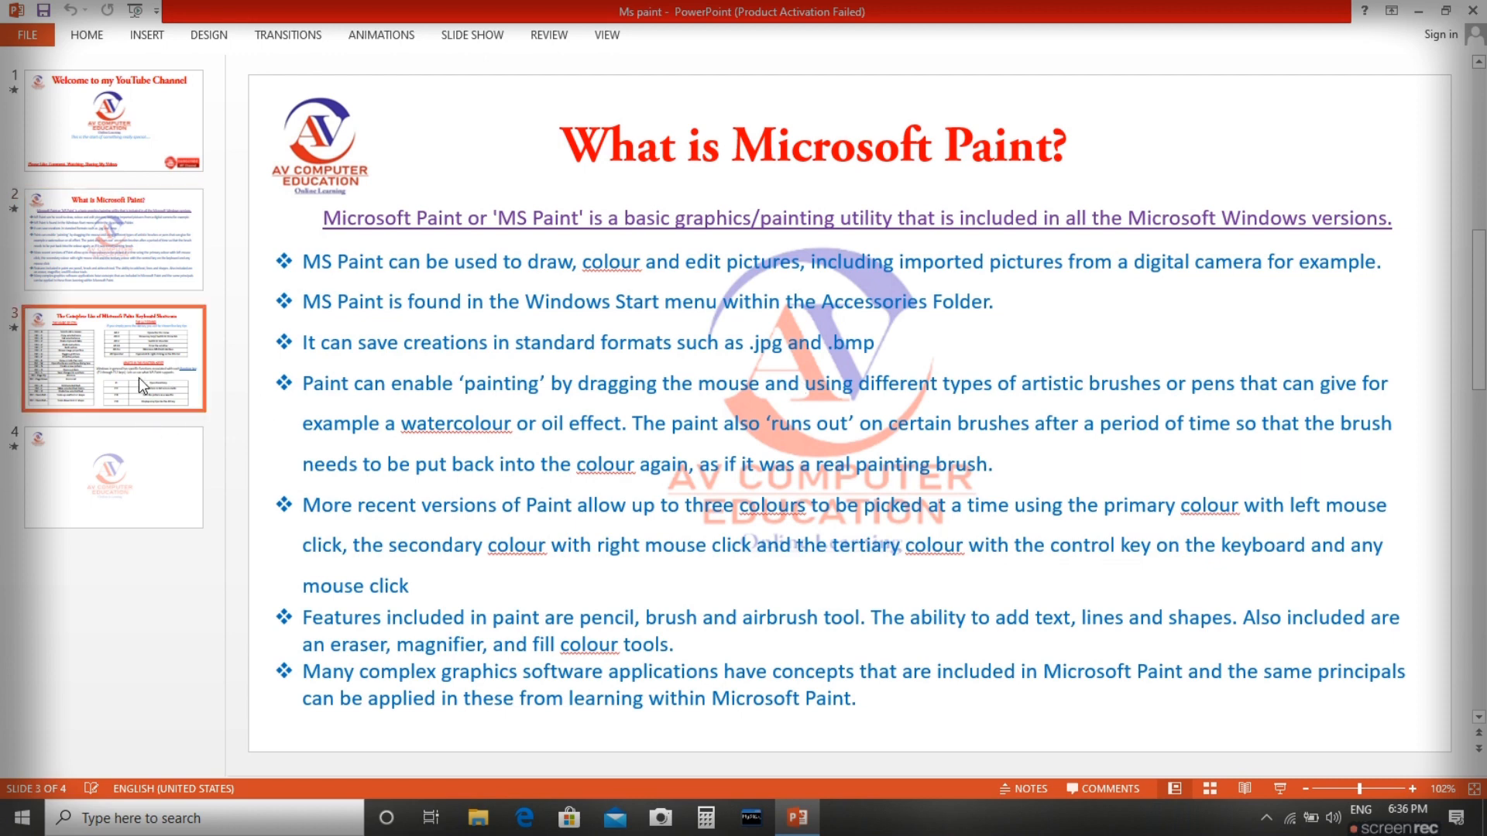